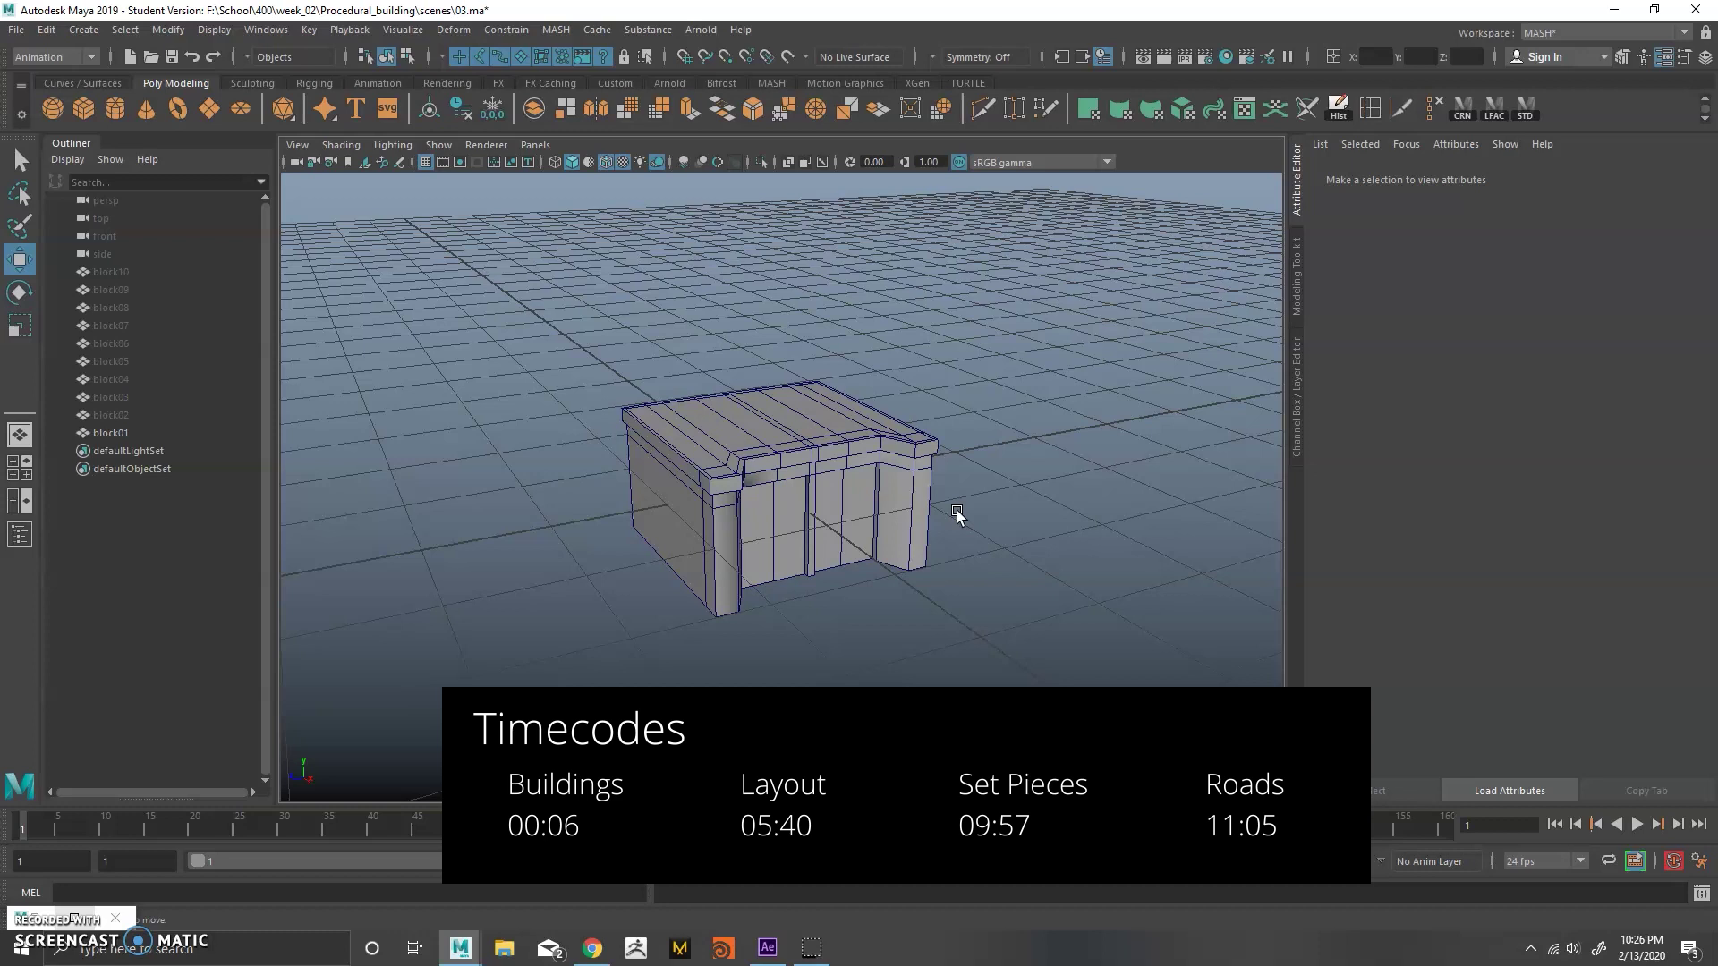
Inspect building blocks block01 to block06 one at a time by showing each and hiding it again.
{"action": "left_click_drag", "start_coordinate": [149, 275], "coordinate": [185, 423]}
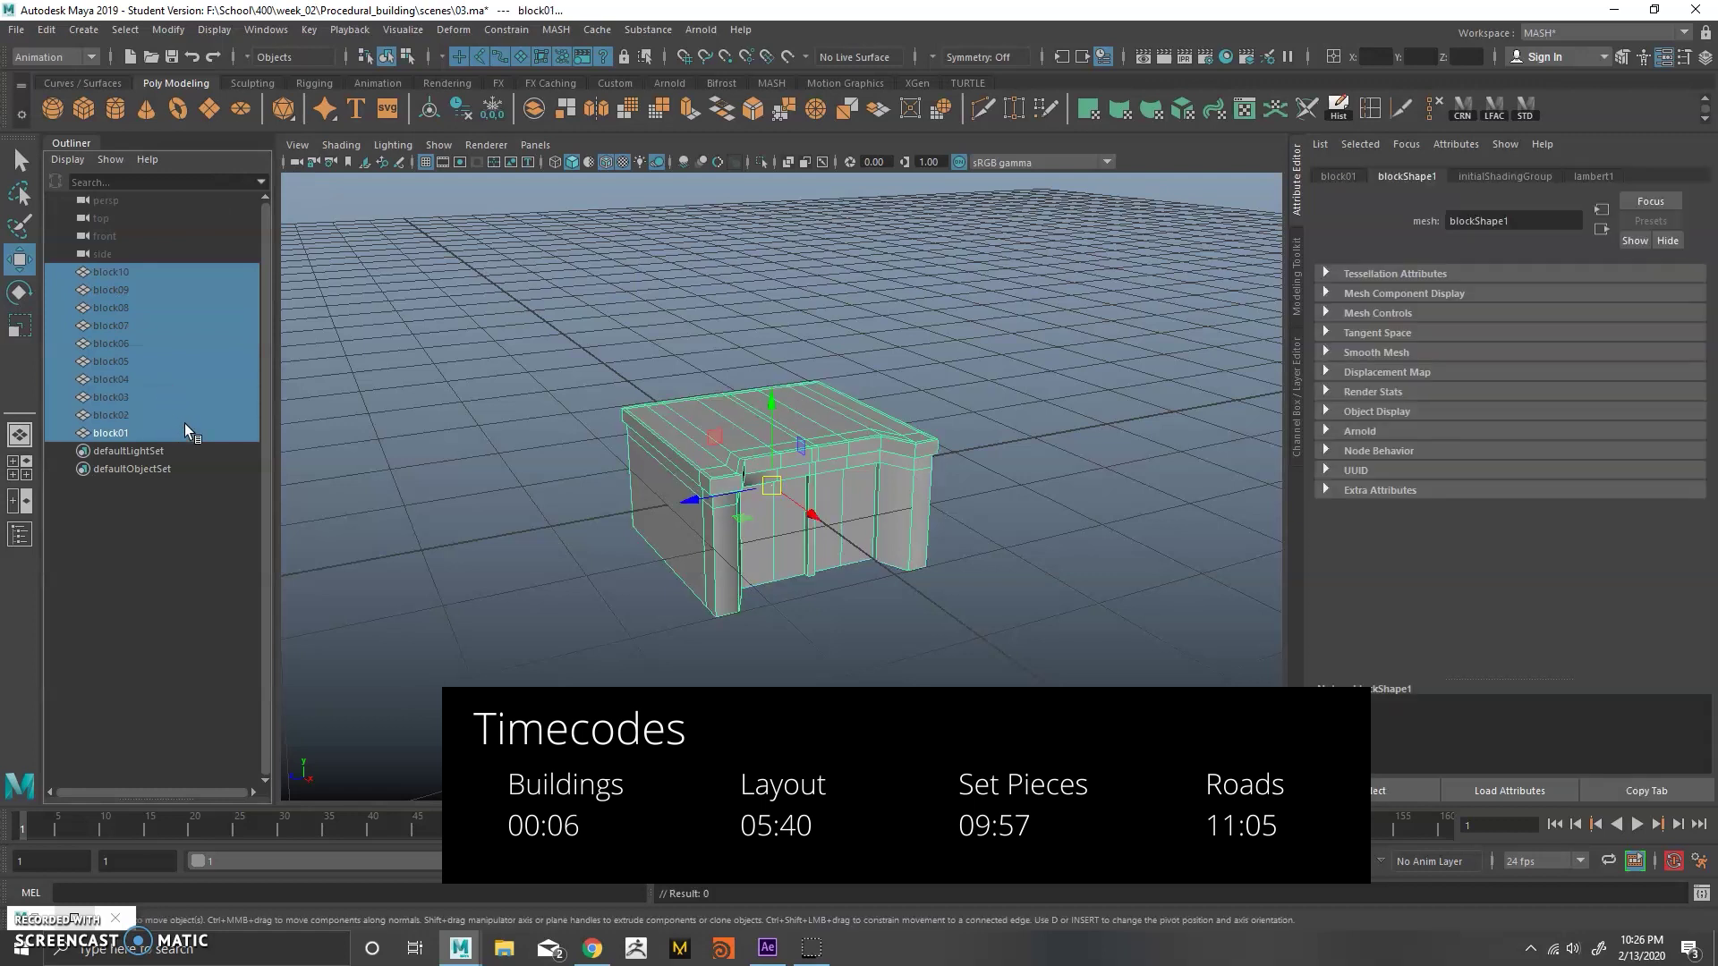
{"action": "left_click", "coordinate": [135, 434]}
{"action": "key", "text": "h"}
{"action": "left_click", "coordinate": [139, 413]}
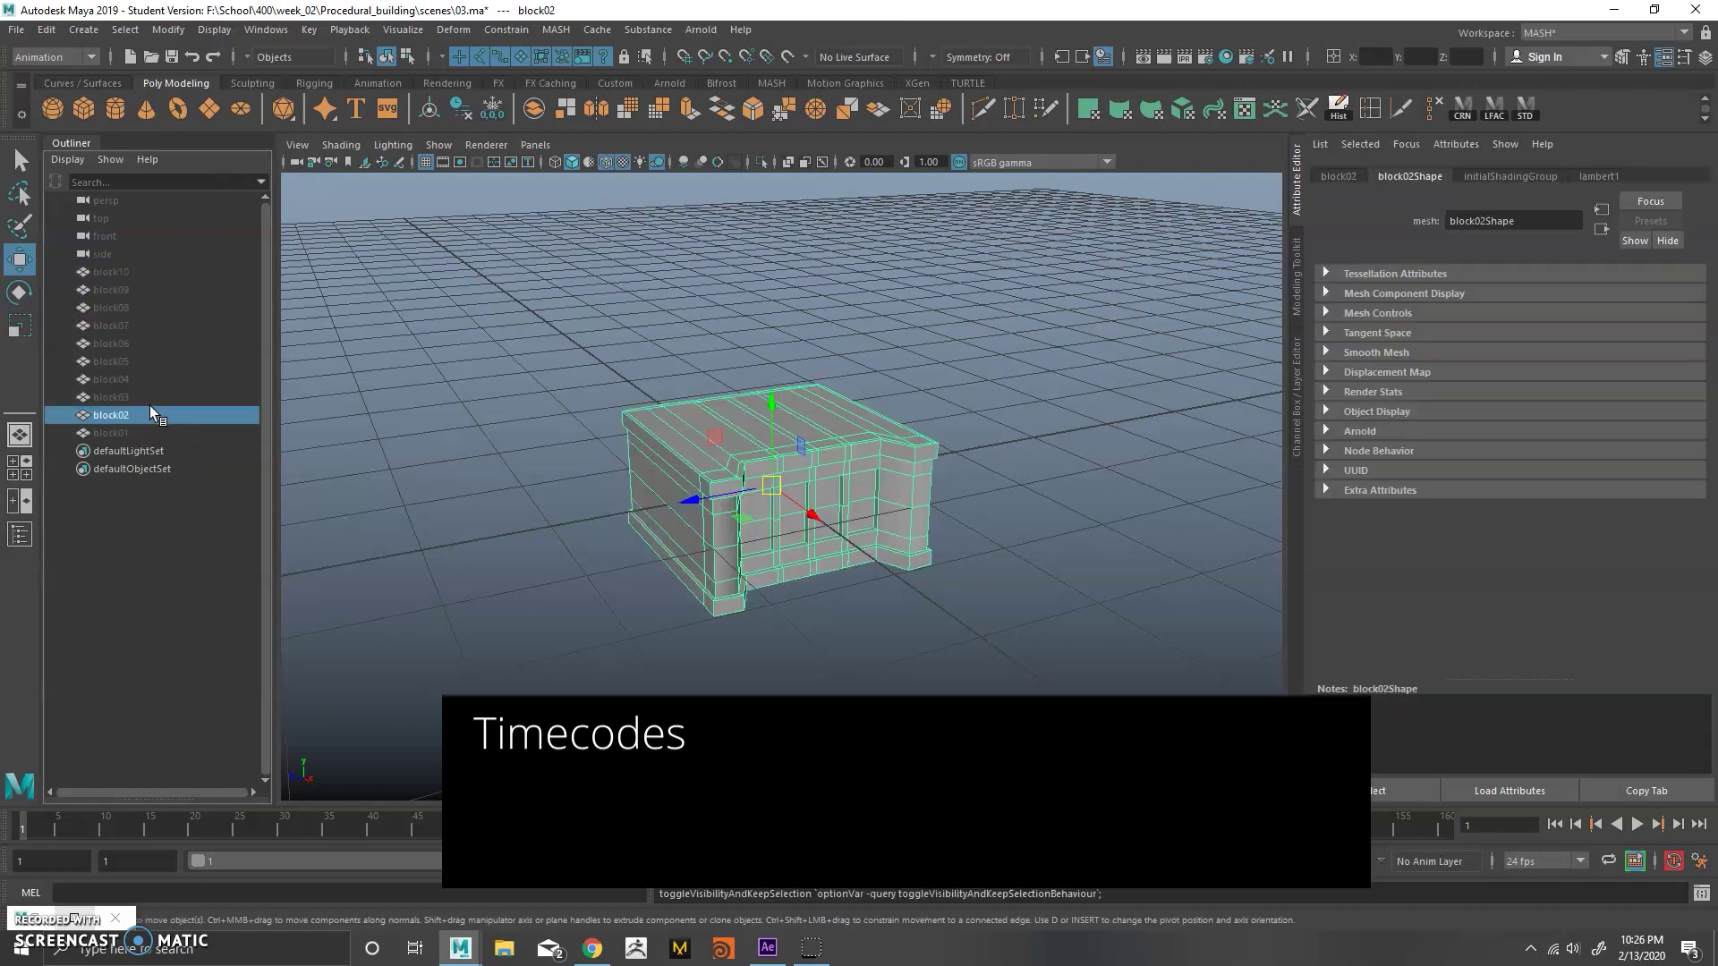
{"action": "key", "text": "h"}
{"action": "left_click", "coordinate": [146, 396]}
{"action": "key", "text": "h"}
{"action": "left_click", "coordinate": [144, 379]}
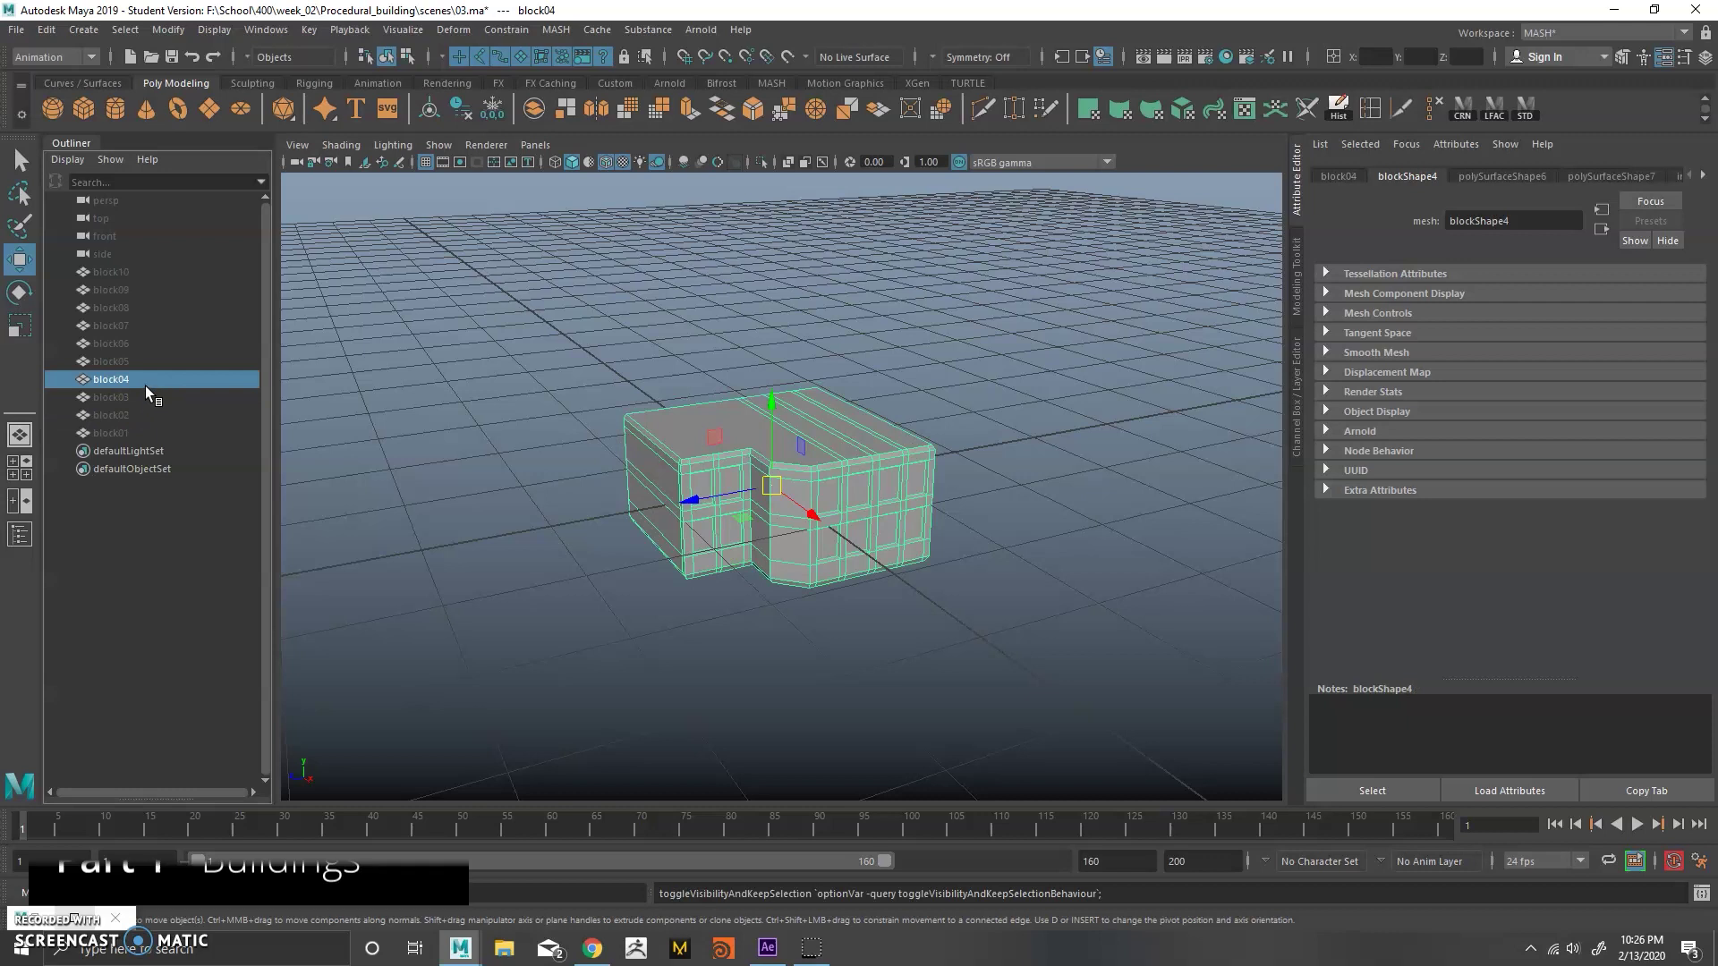
{"action": "key", "text": "h"}
{"action": "left_click", "coordinate": [148, 361]}
{"action": "key", "text": "h"}
{"action": "left_click", "coordinate": [144, 345]}
{"action": "key", "text": "h"}
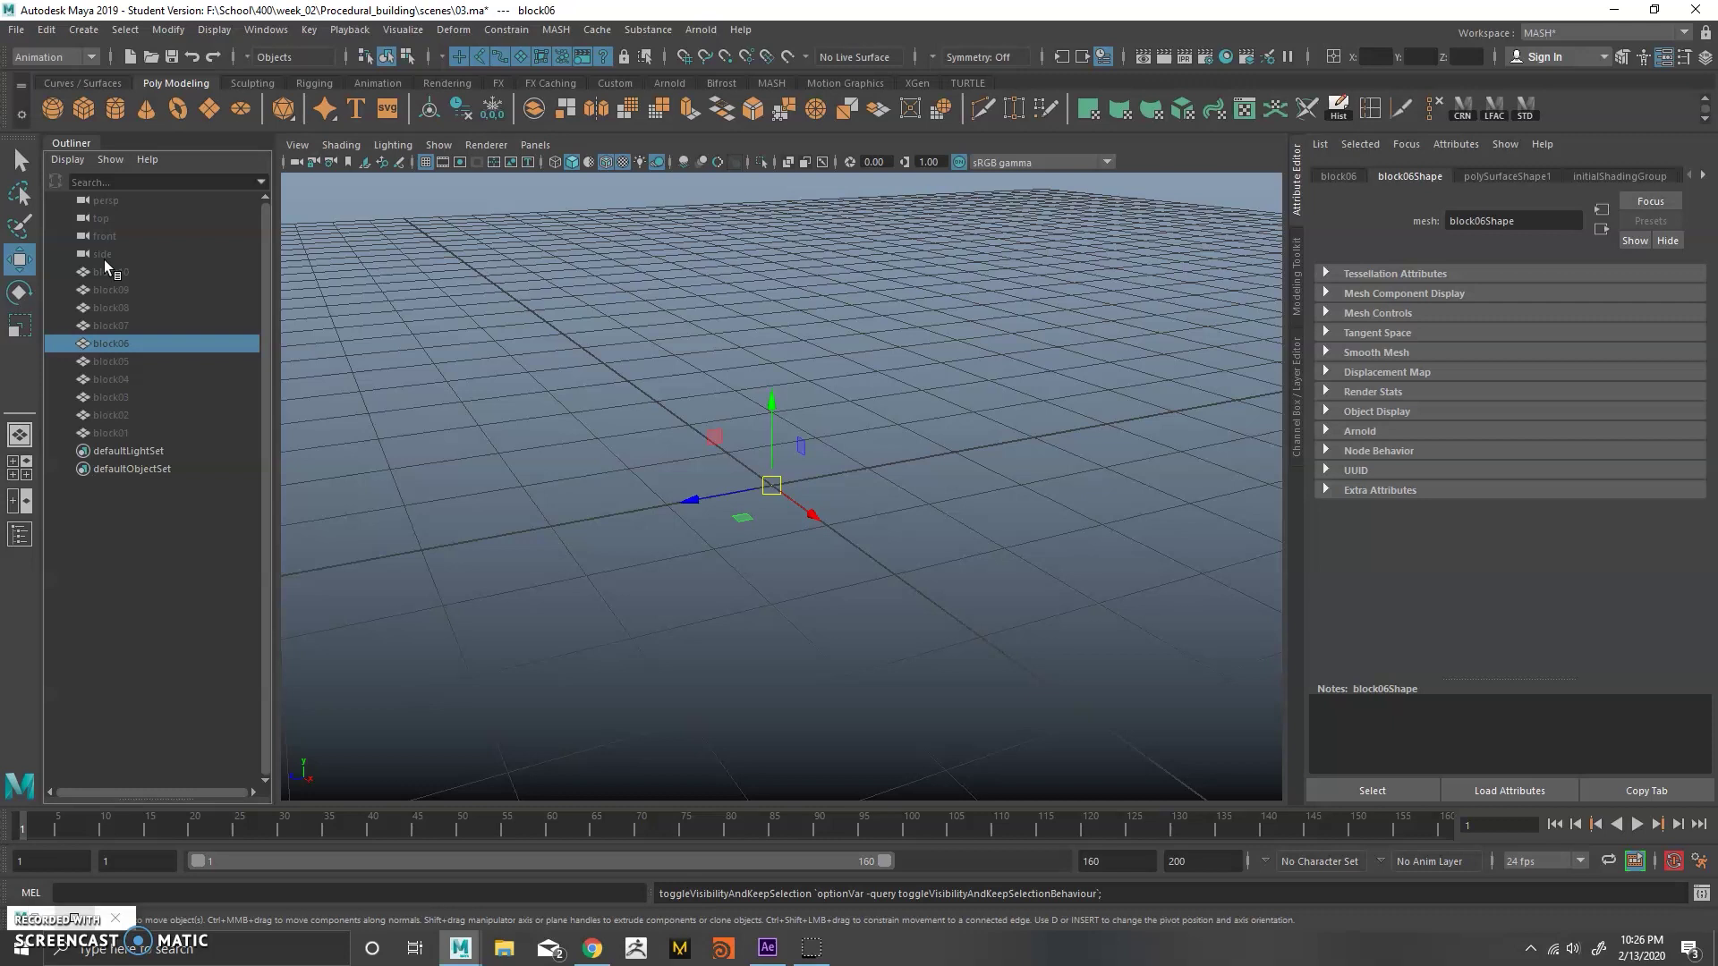
Make block01 and the remaining blocks, block02 to block10, visible together.
{"action": "left_click", "coordinate": [147, 433]}
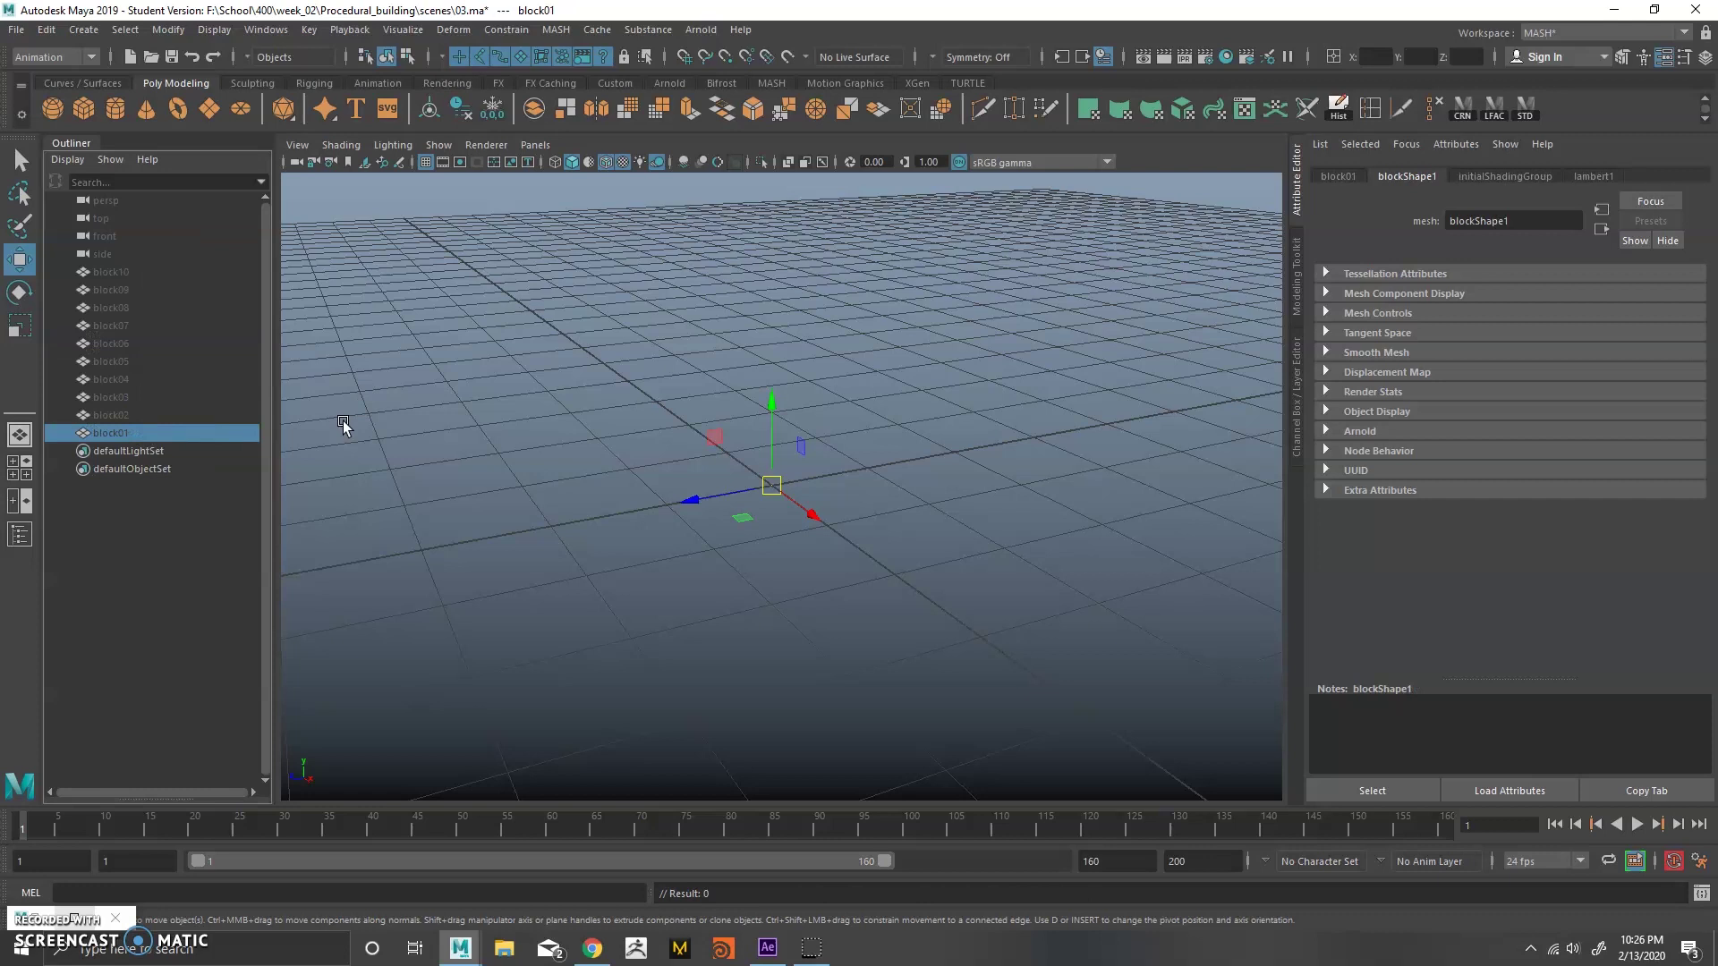
{"action": "key", "text": "h"}
{"action": "left_click_drag", "start_coordinate": [156, 277], "coordinate": [183, 415]}
{"action": "key", "text": "h"}
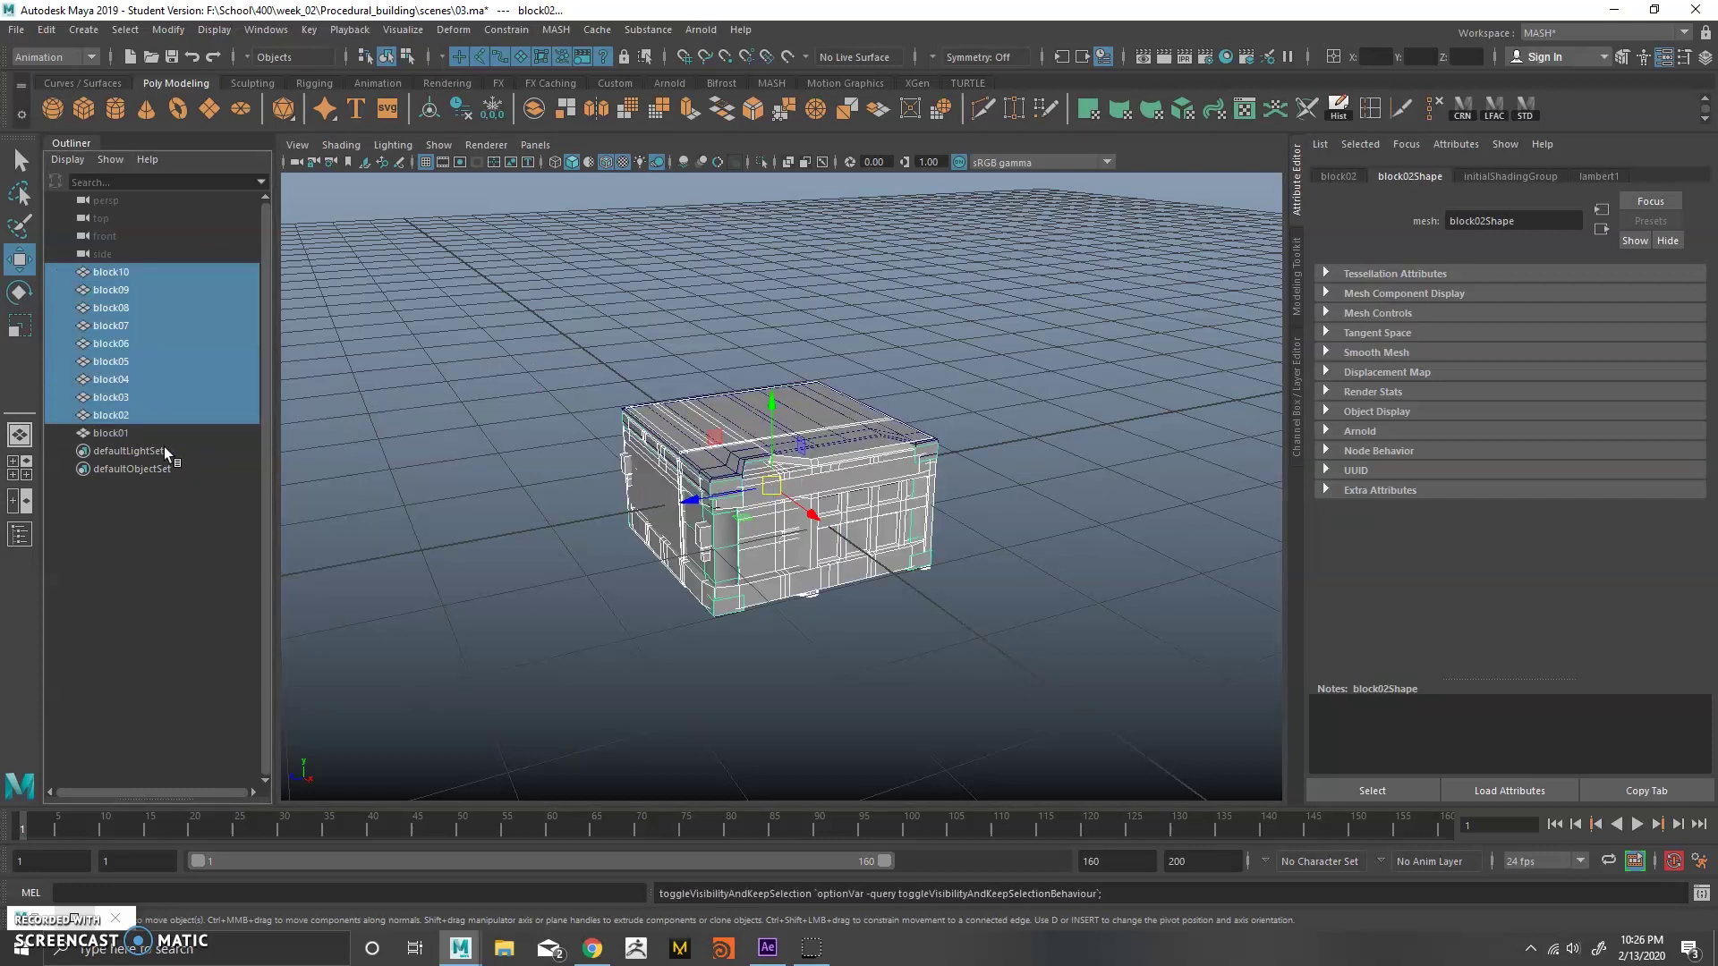
{"action": "left_click", "coordinate": [741, 336]}
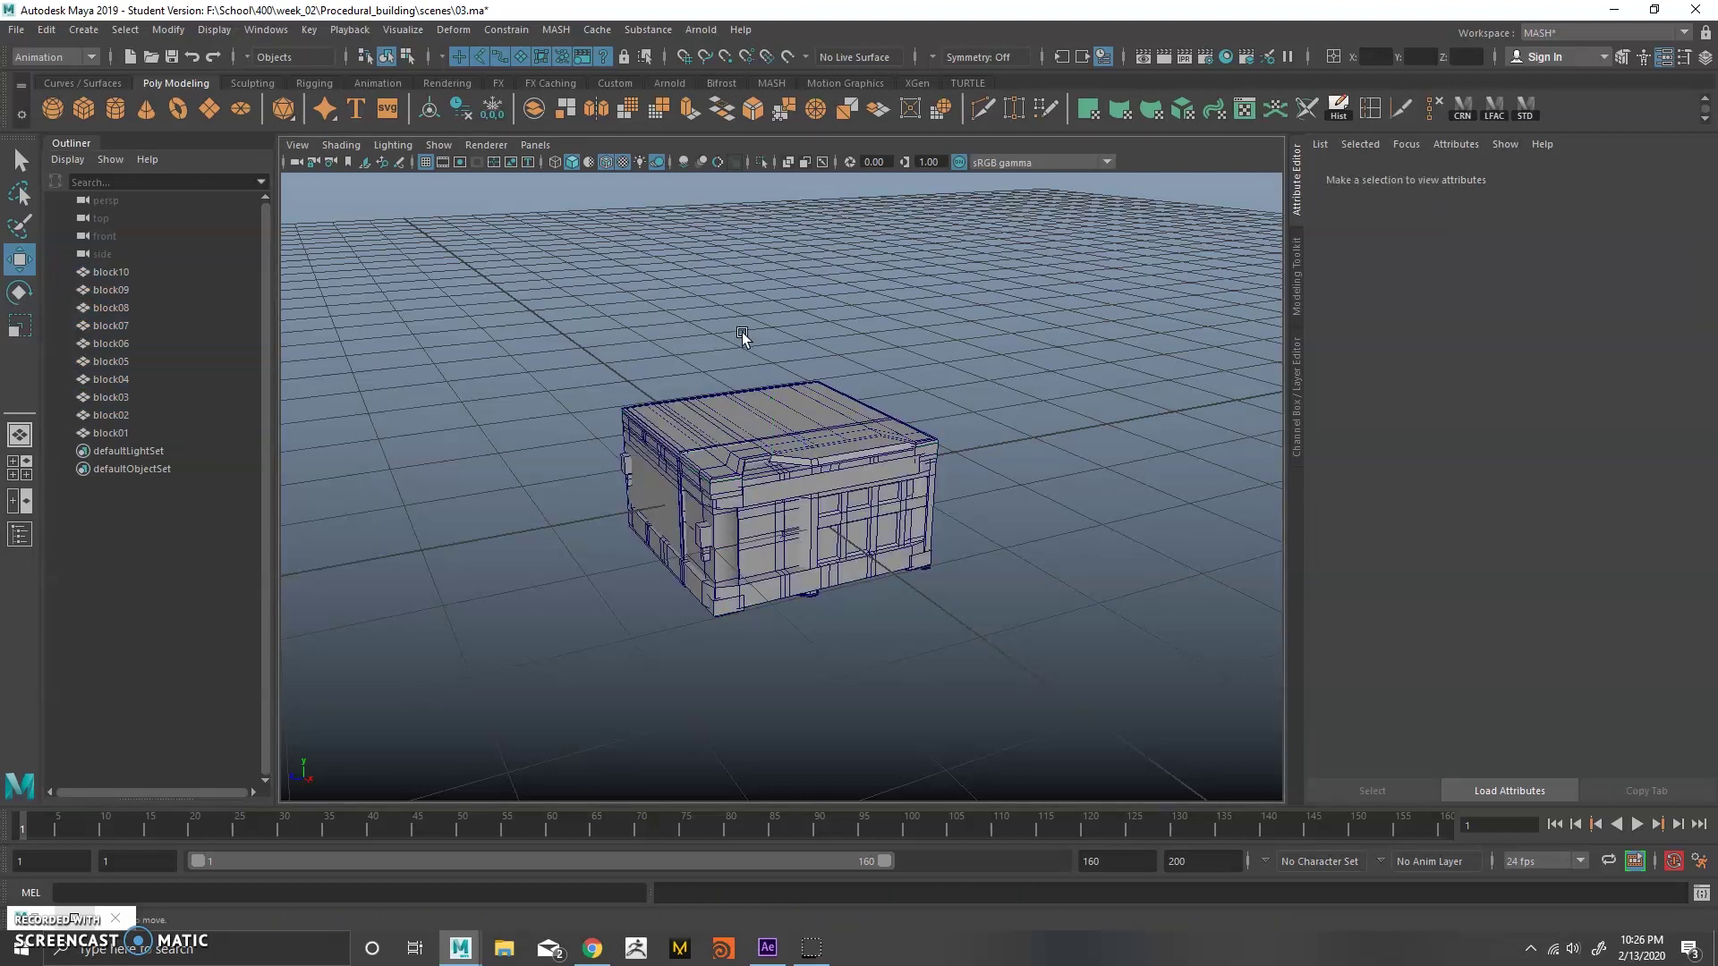
{"action": "left_click_drag", "start_coordinate": [575, 280], "coordinate": [998, 684]}
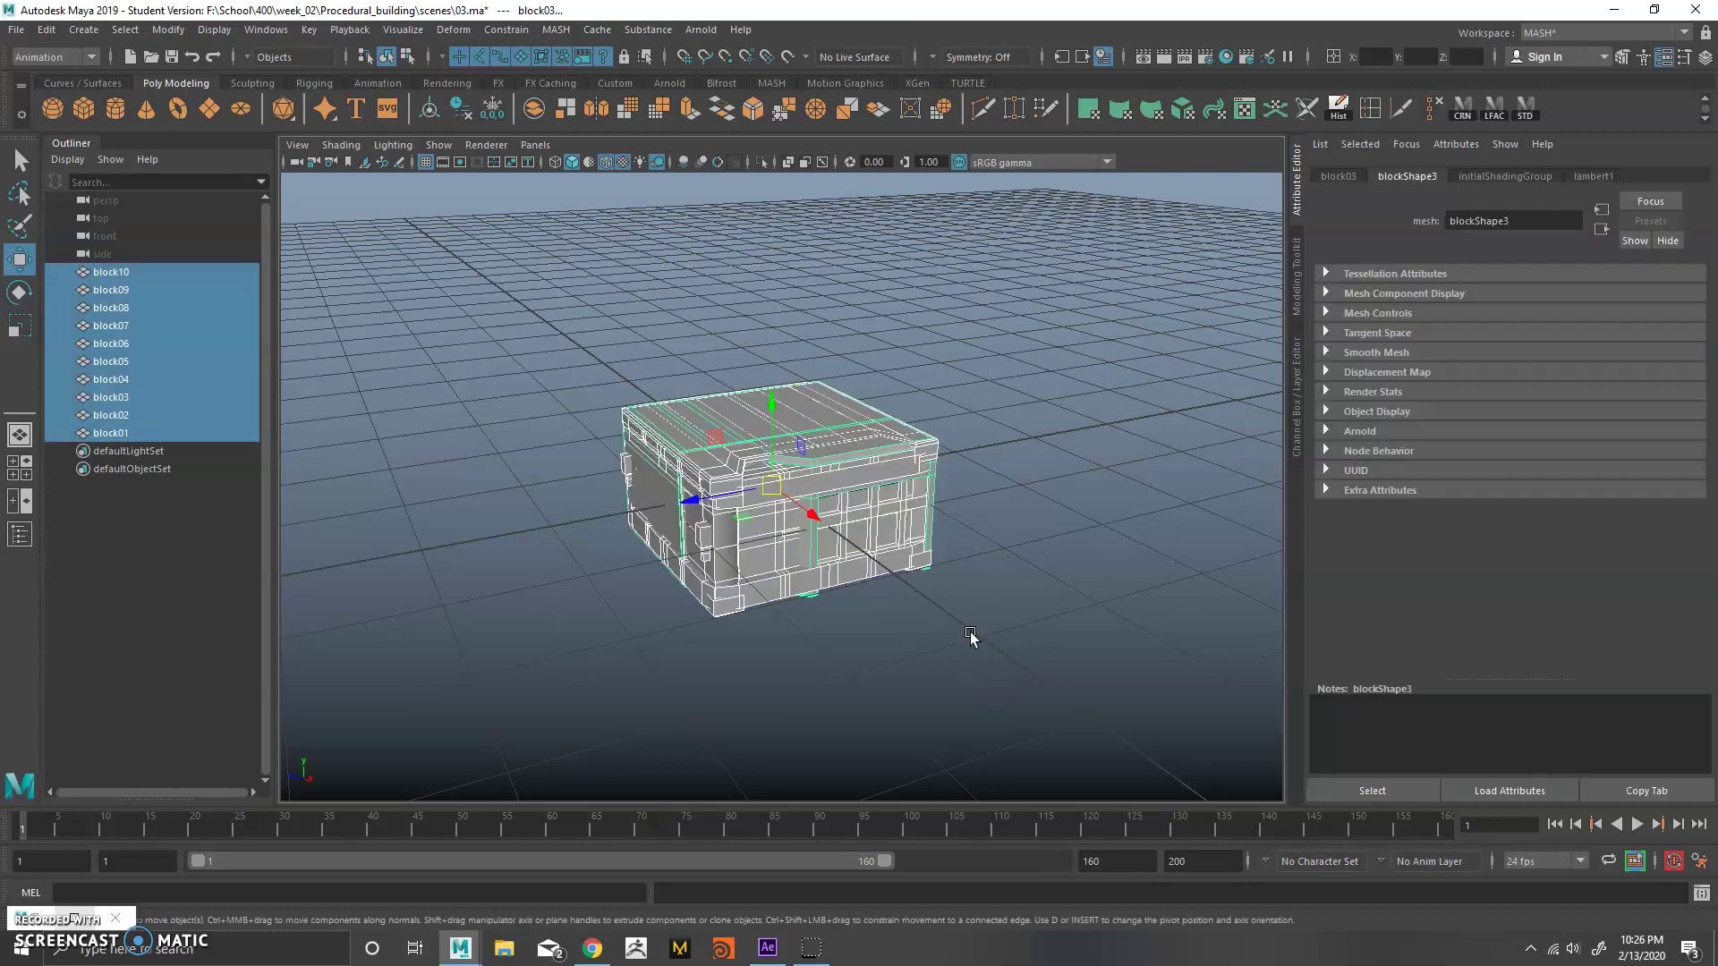
{"action": "left_click", "coordinate": [750, 324]}
{"action": "left_click_drag", "start_coordinate": [830, 428], "coordinate": [810, 511], "text": "alt"}
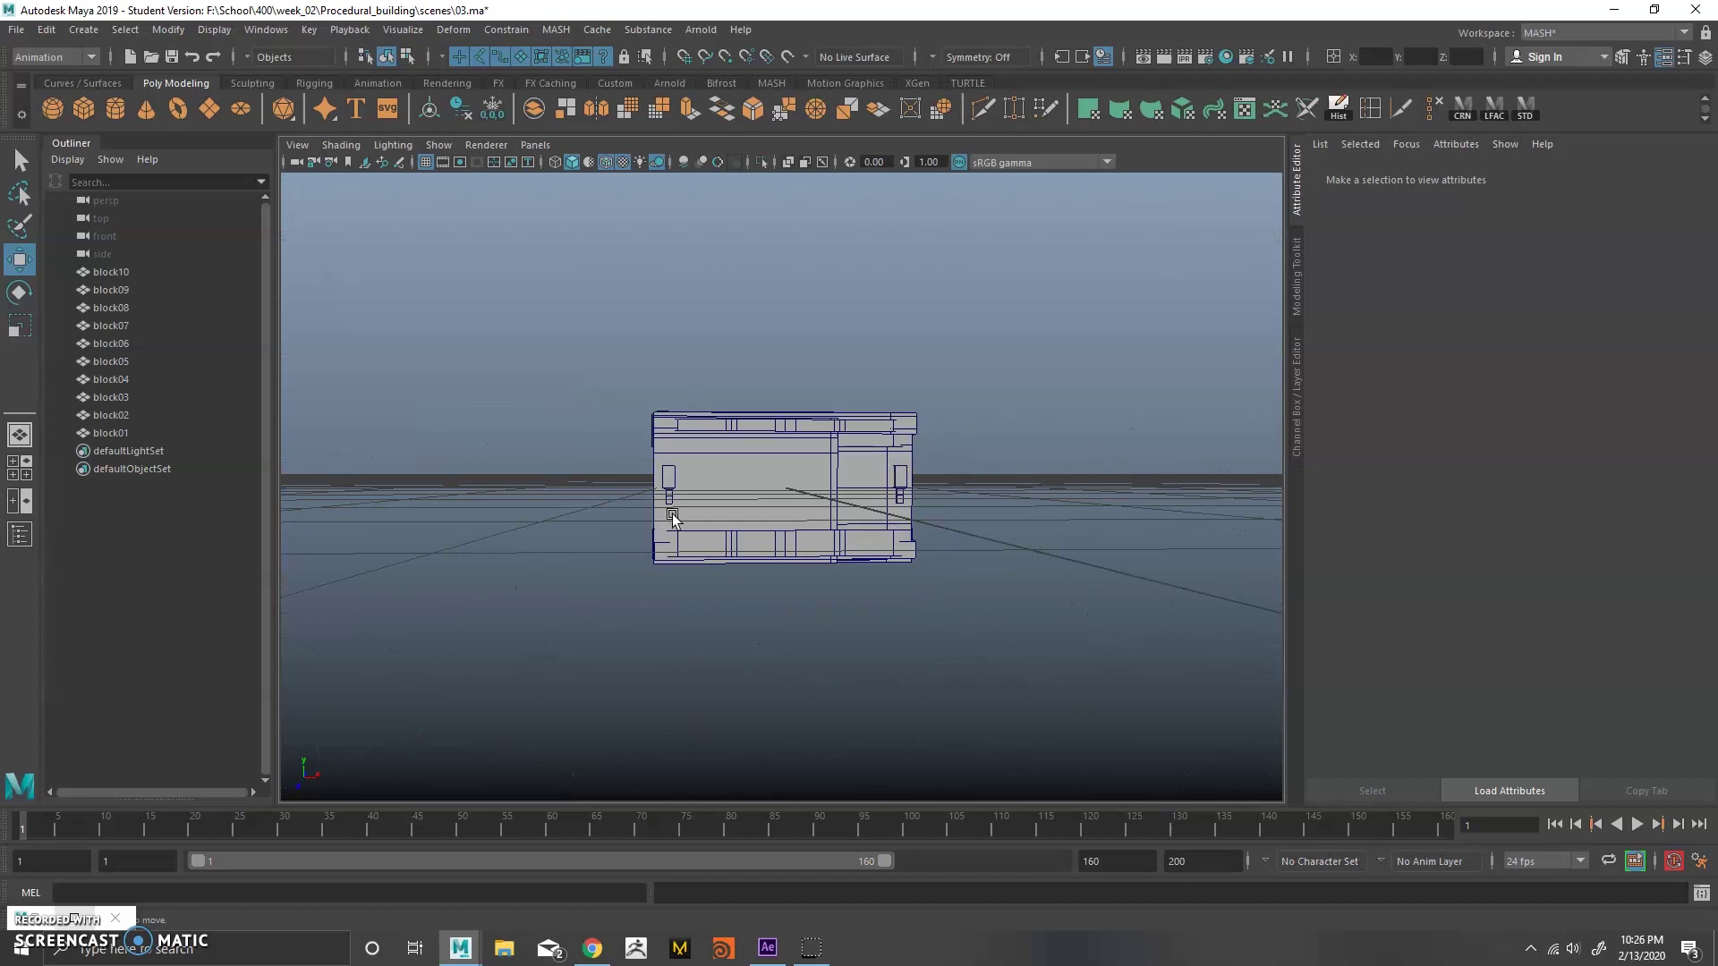
{"action": "left_click_drag", "start_coordinate": [656, 491], "coordinate": [594, 525], "text": "alt"}
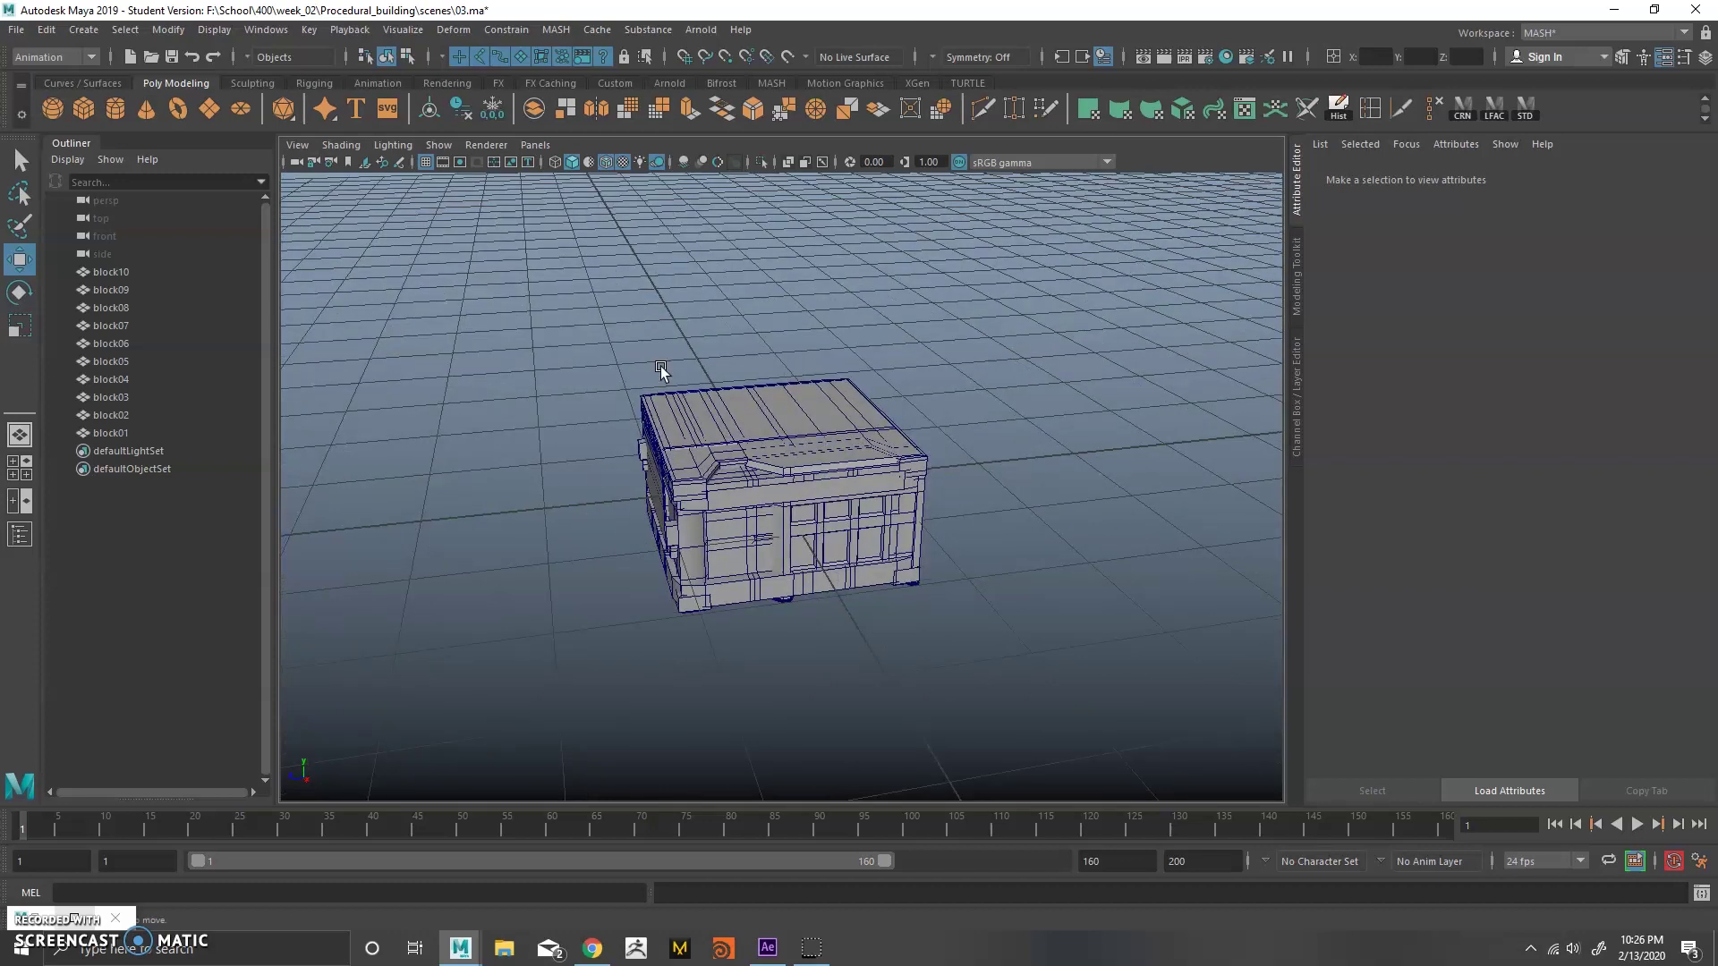
{"action": "left_click_drag", "start_coordinate": [775, 358], "coordinate": [685, 437], "text": "alt"}
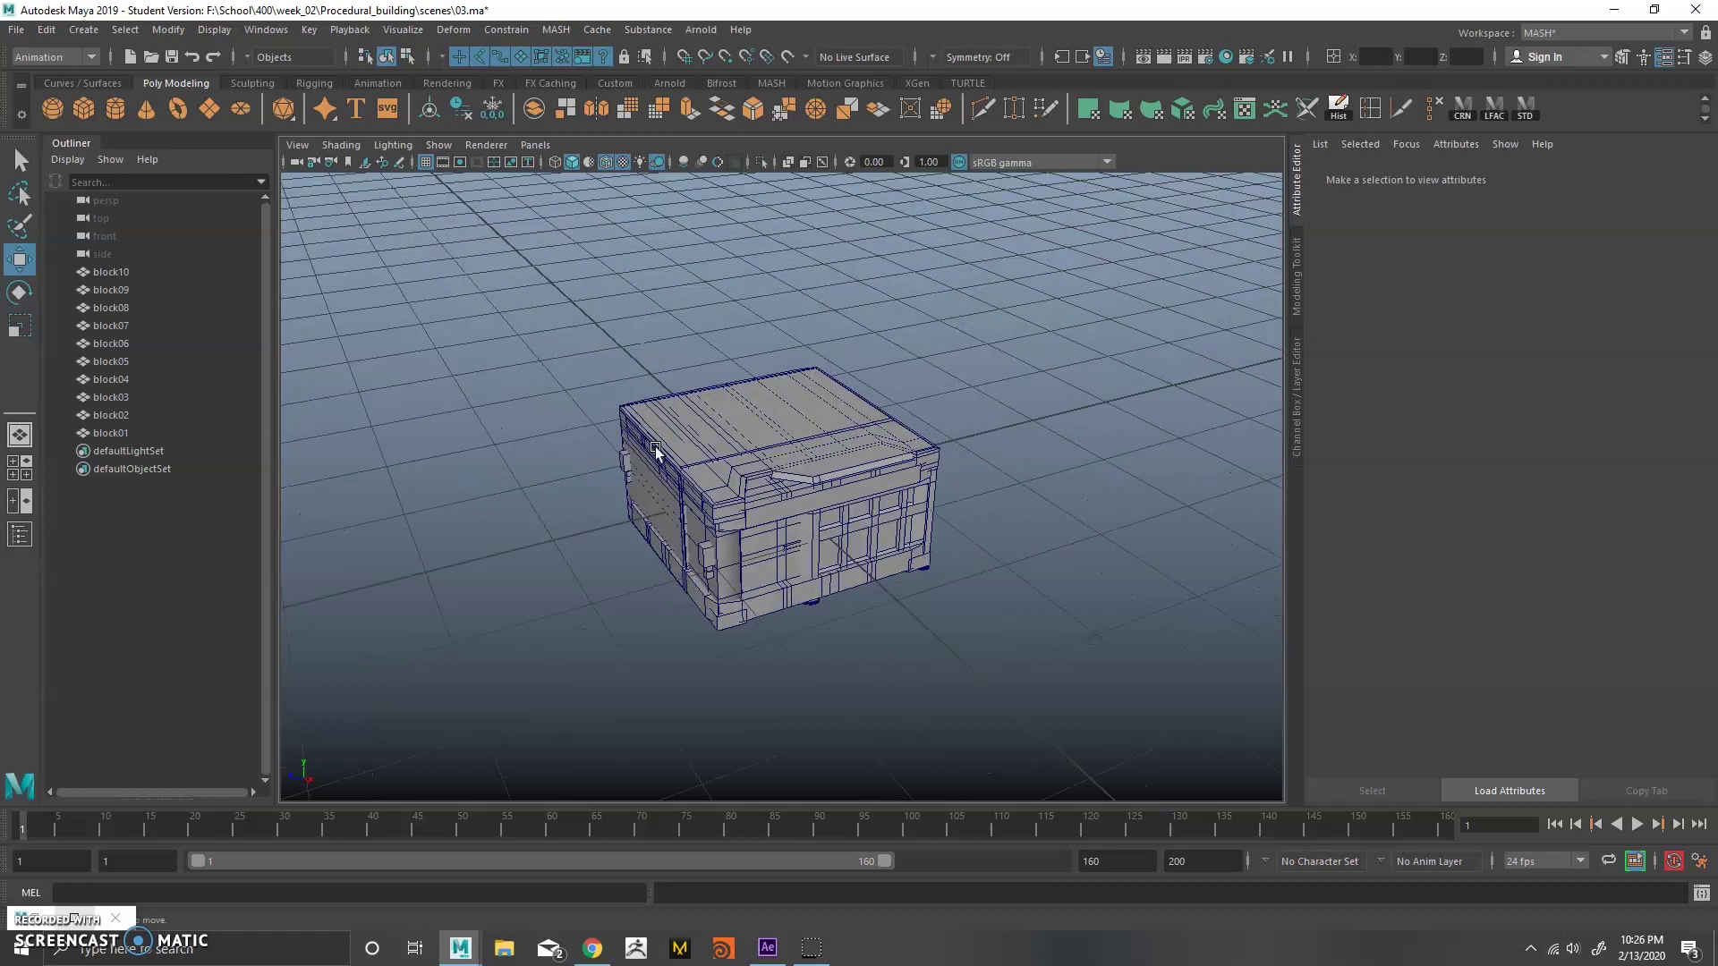
Create a MASH network named BUILDINGS from all ten blocks, using the Instancer geometry type.
{"action": "left_click_drag", "start_coordinate": [531, 314], "coordinate": [1083, 747]}
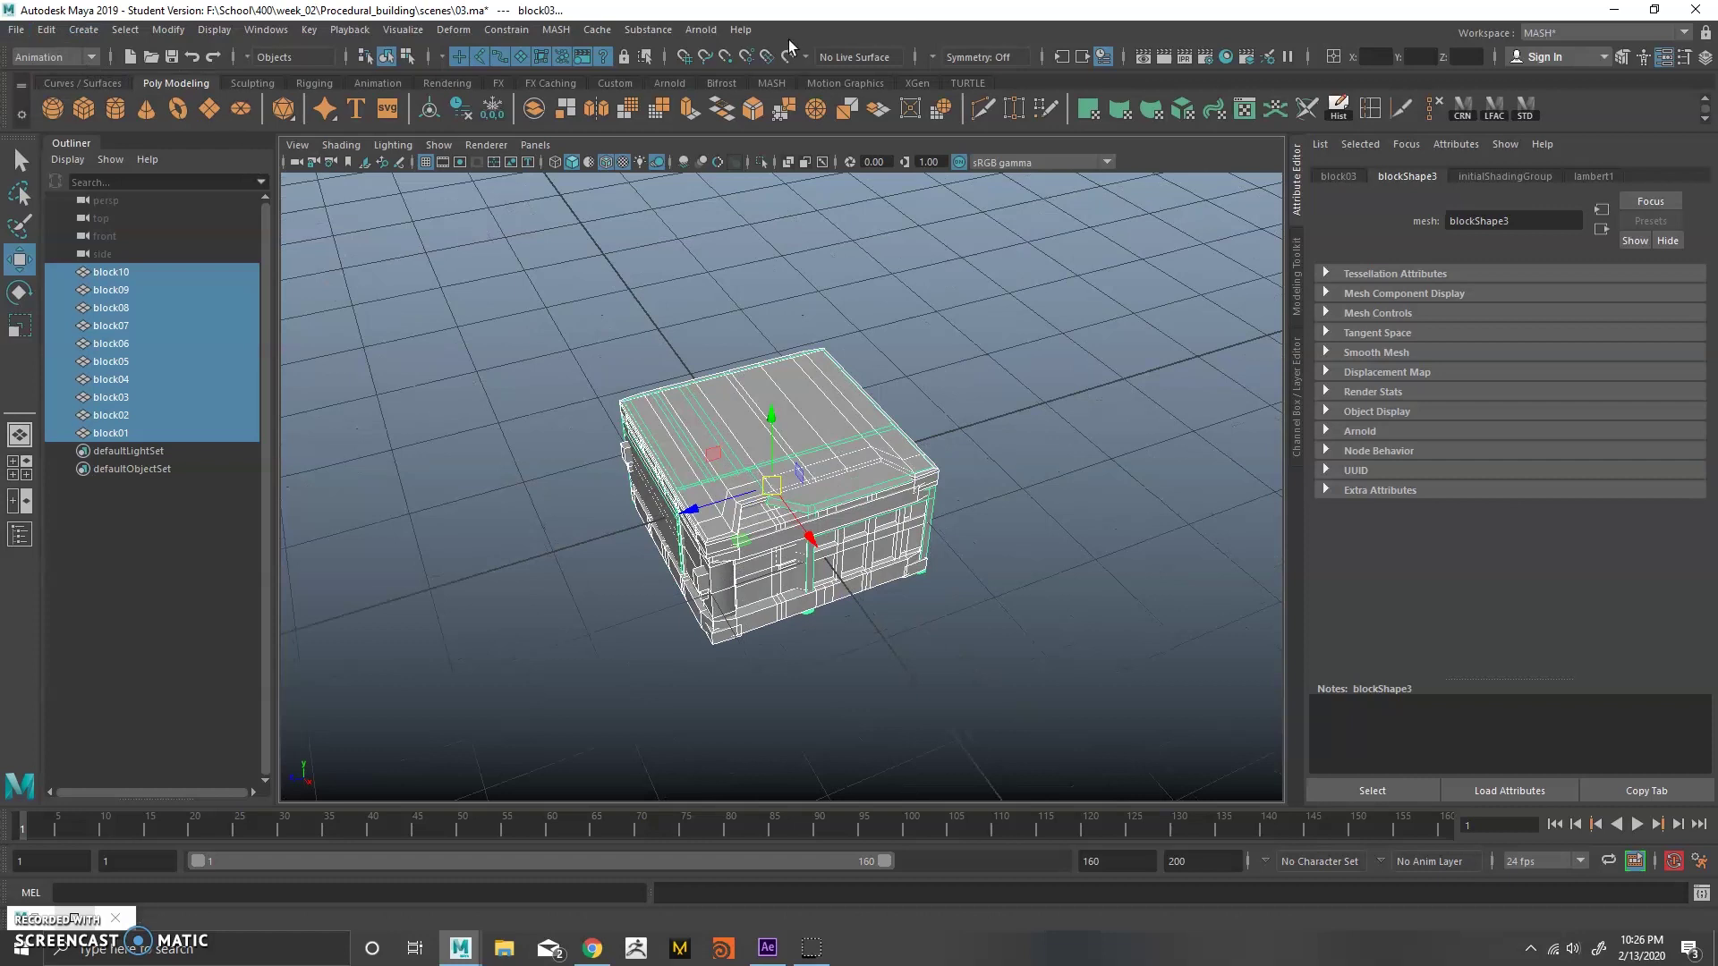
{"action": "left_click", "coordinate": [555, 30]}
{"action": "left_click", "coordinate": [714, 61]}
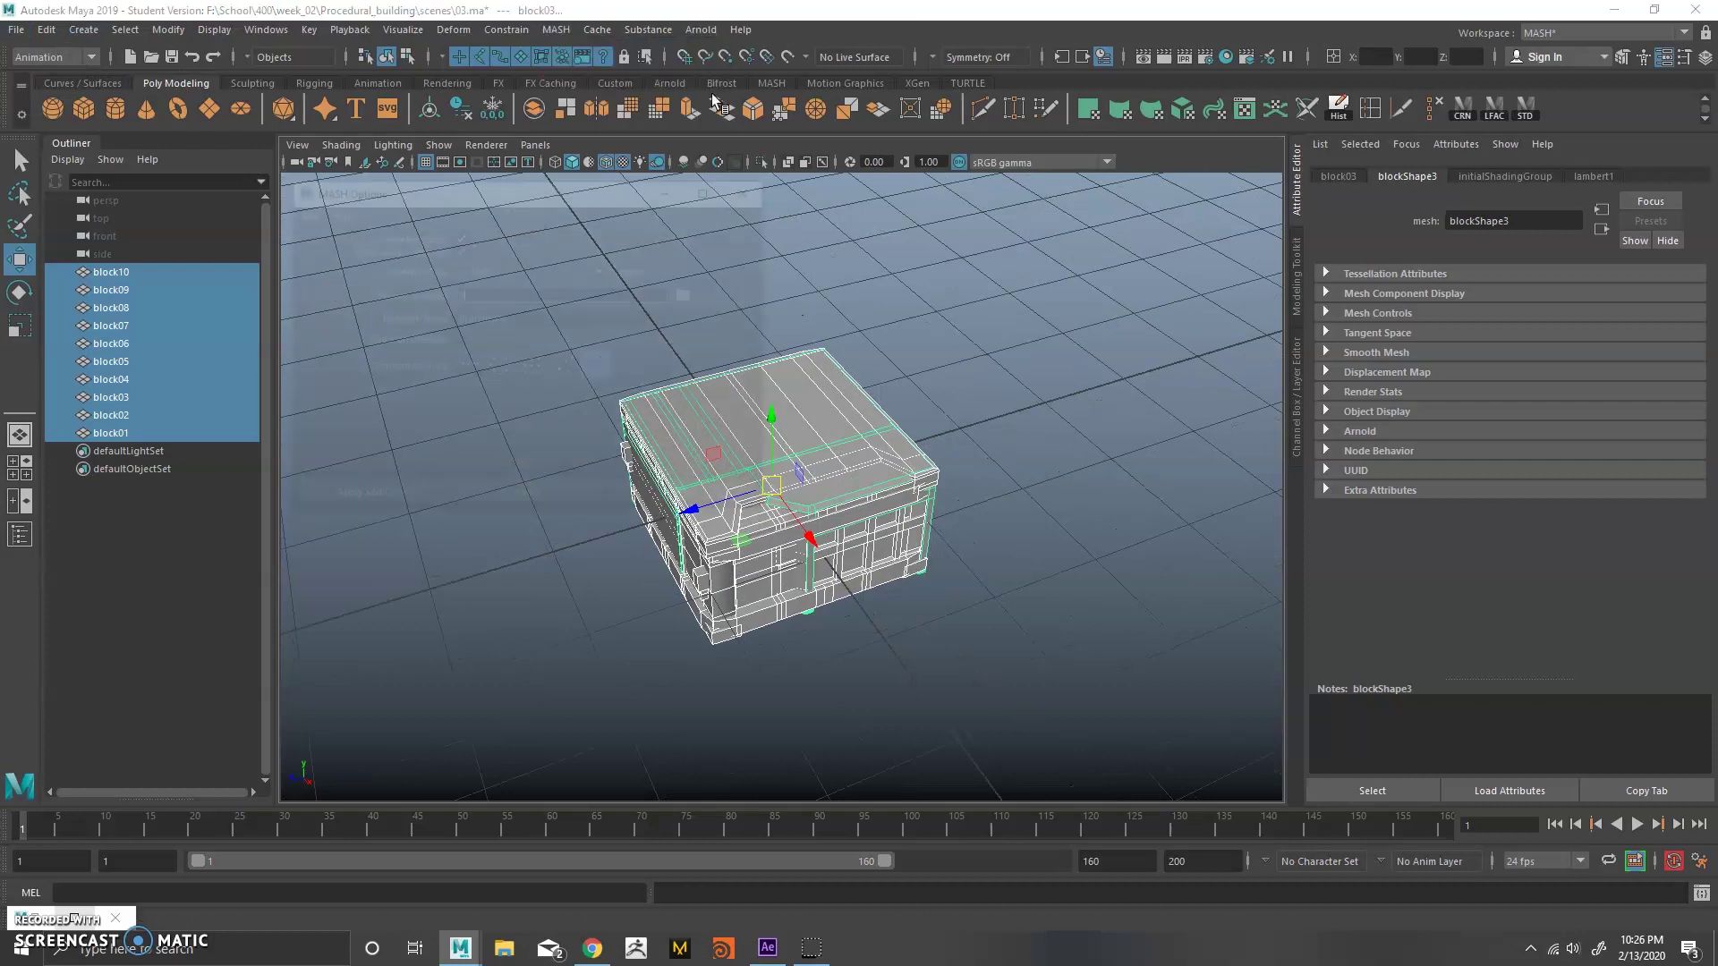
{"action": "left_click_drag", "start_coordinate": [566, 195], "coordinate": [581, 210]}
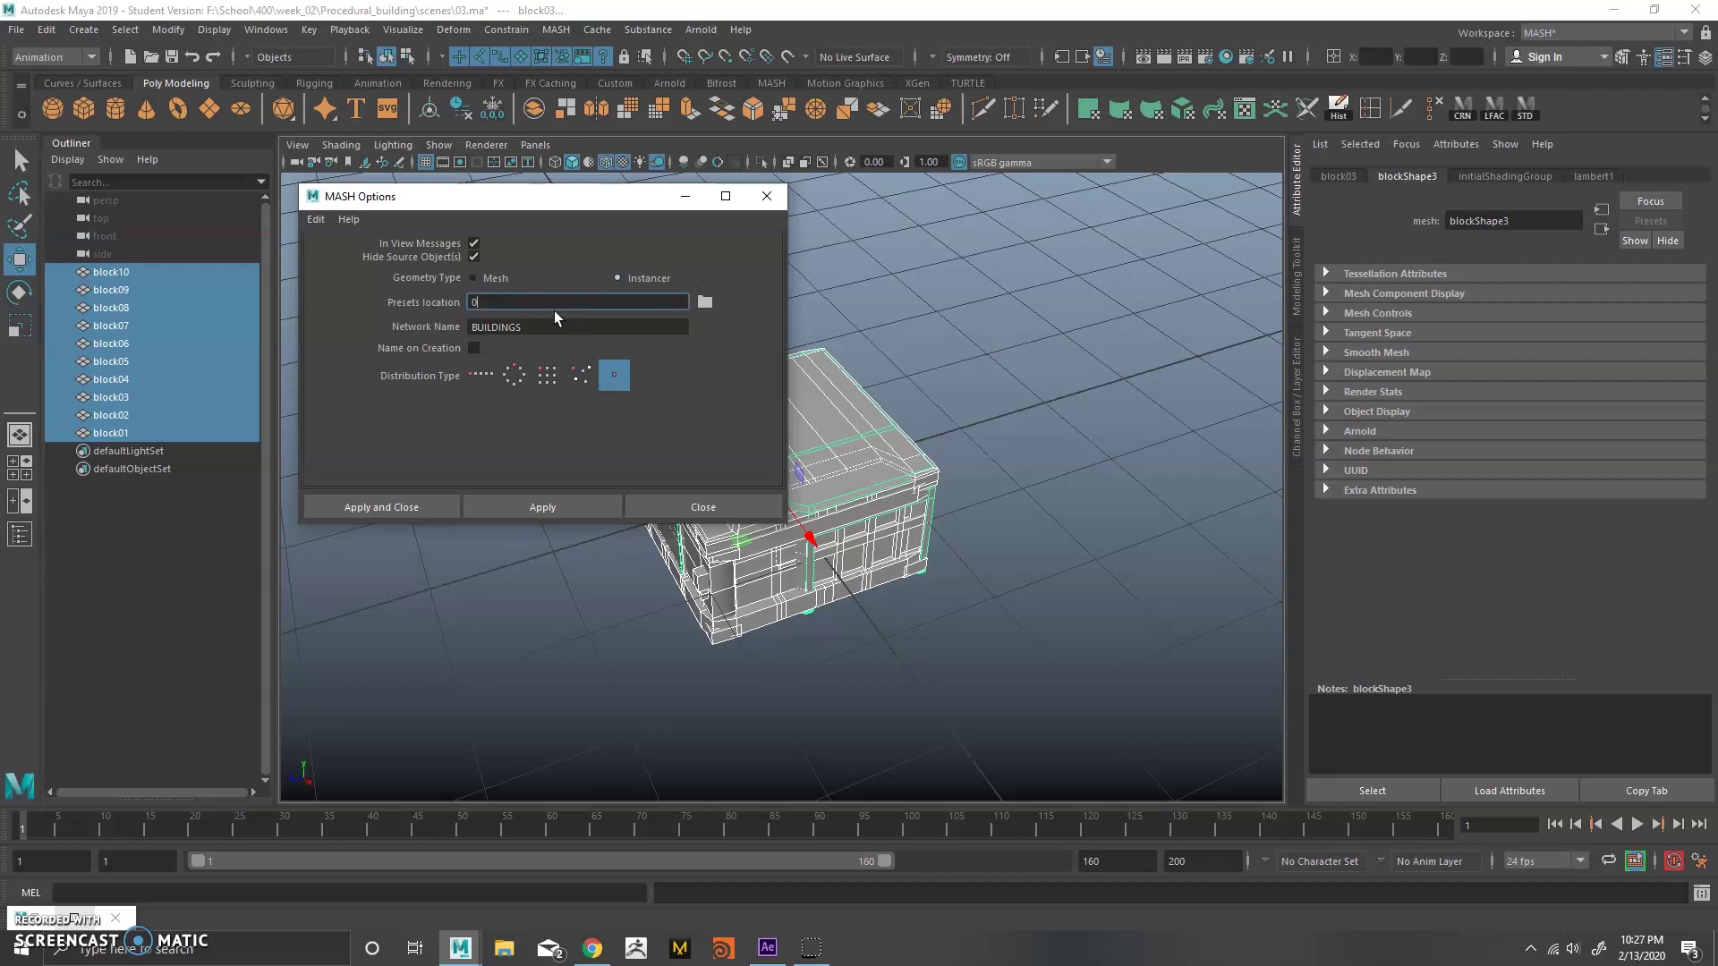
{"action": "left_click_drag", "start_coordinate": [513, 199], "coordinate": [506, 194]}
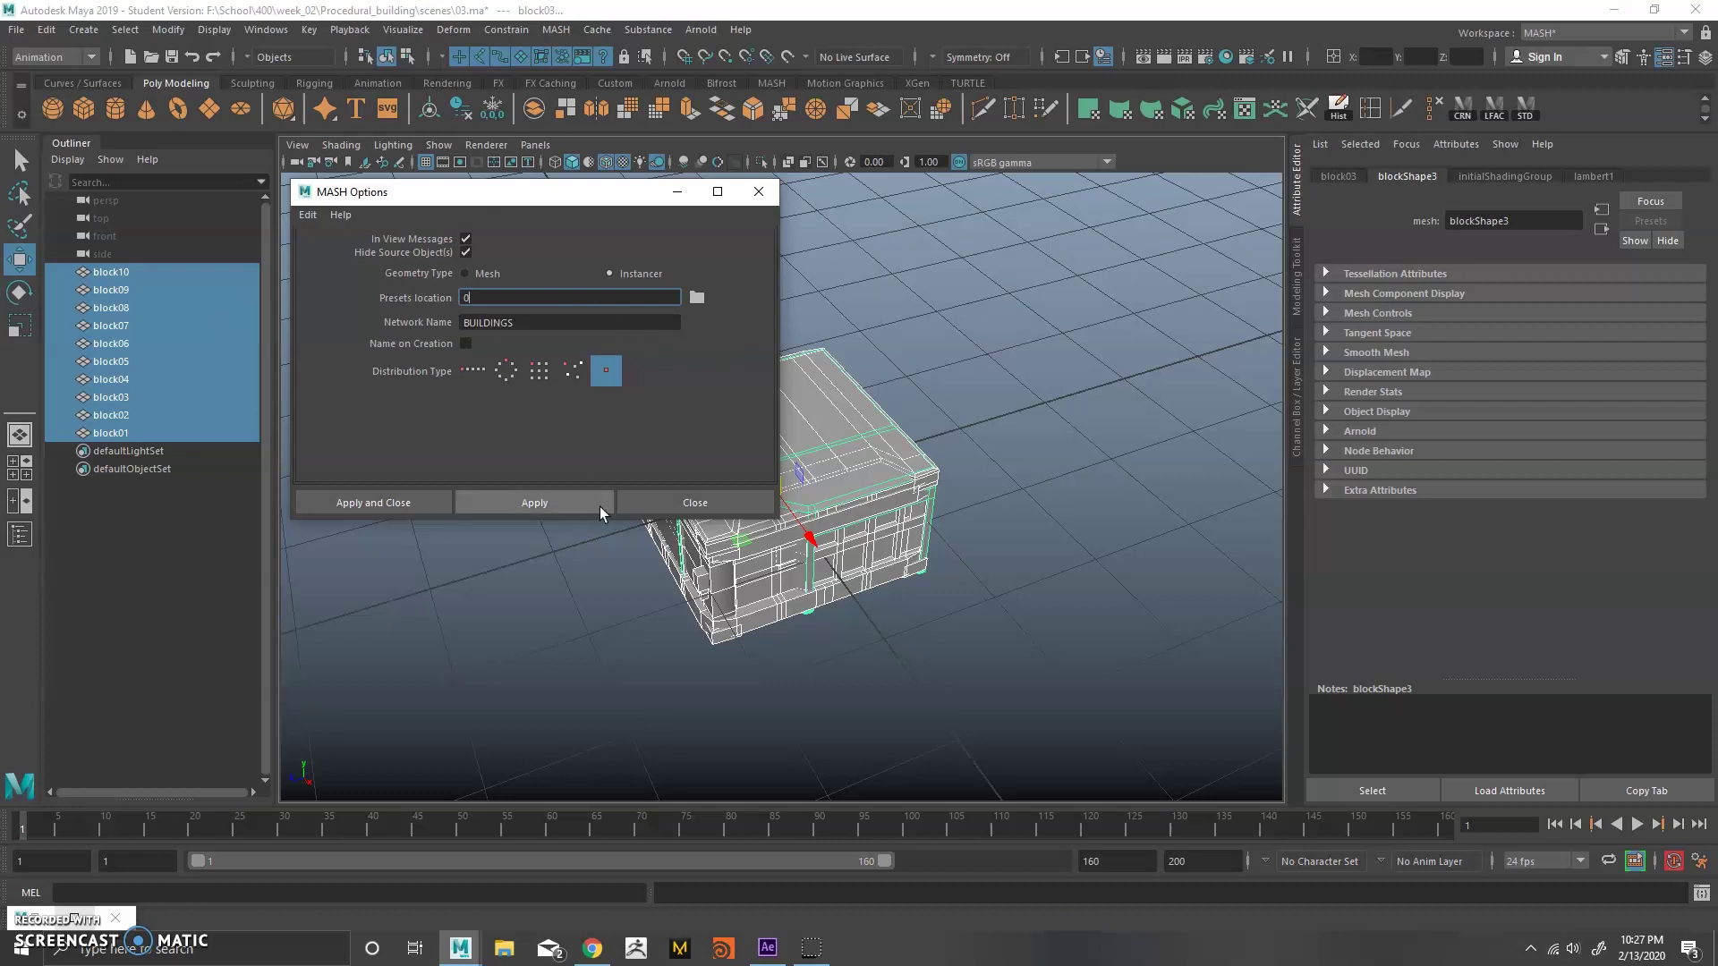
{"action": "left_click", "coordinate": [410, 497]}
Refresh the Outliner with a temporary search filter so that the BUILDINGS network node is listed.
{"action": "scroll", "coordinate": [864, 431], "scroll_direction": "down", "scroll_amount": 3}
{"action": "left_click_drag", "start_coordinate": [864, 431], "coordinate": [761, 418], "text": "alt"}
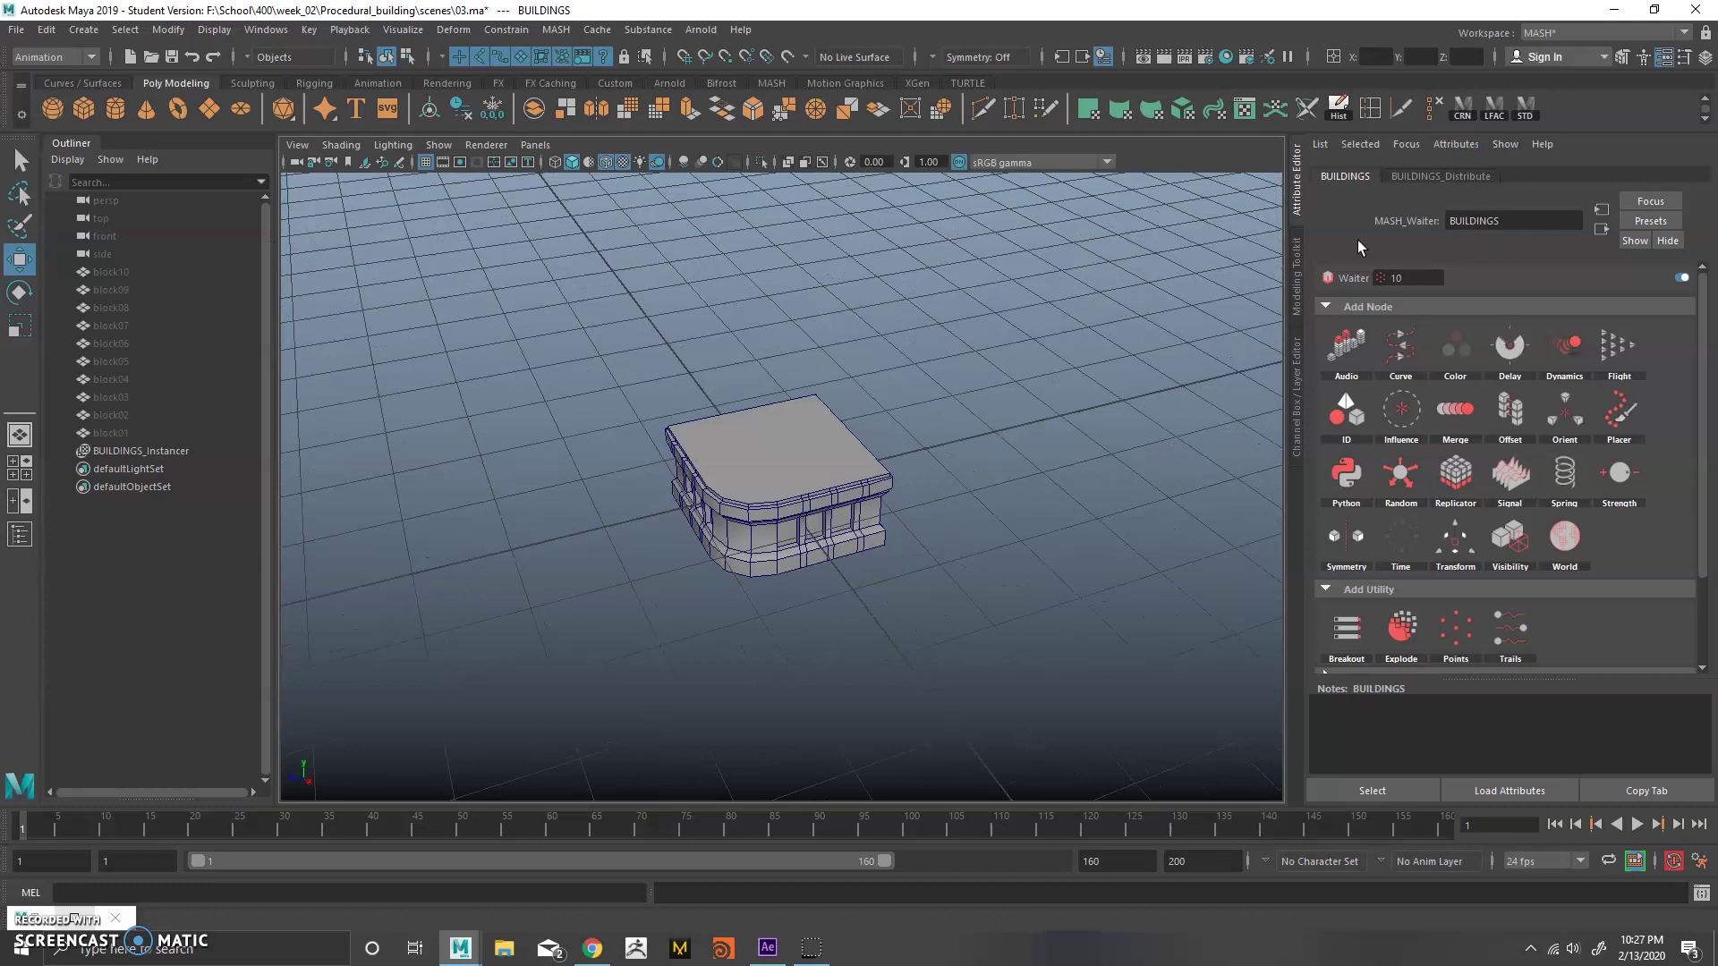
{"action": "left_click", "coordinate": [141, 185]}
{"action": "type", "text": "f"}
{"action": "left_click", "coordinate": [248, 183]}
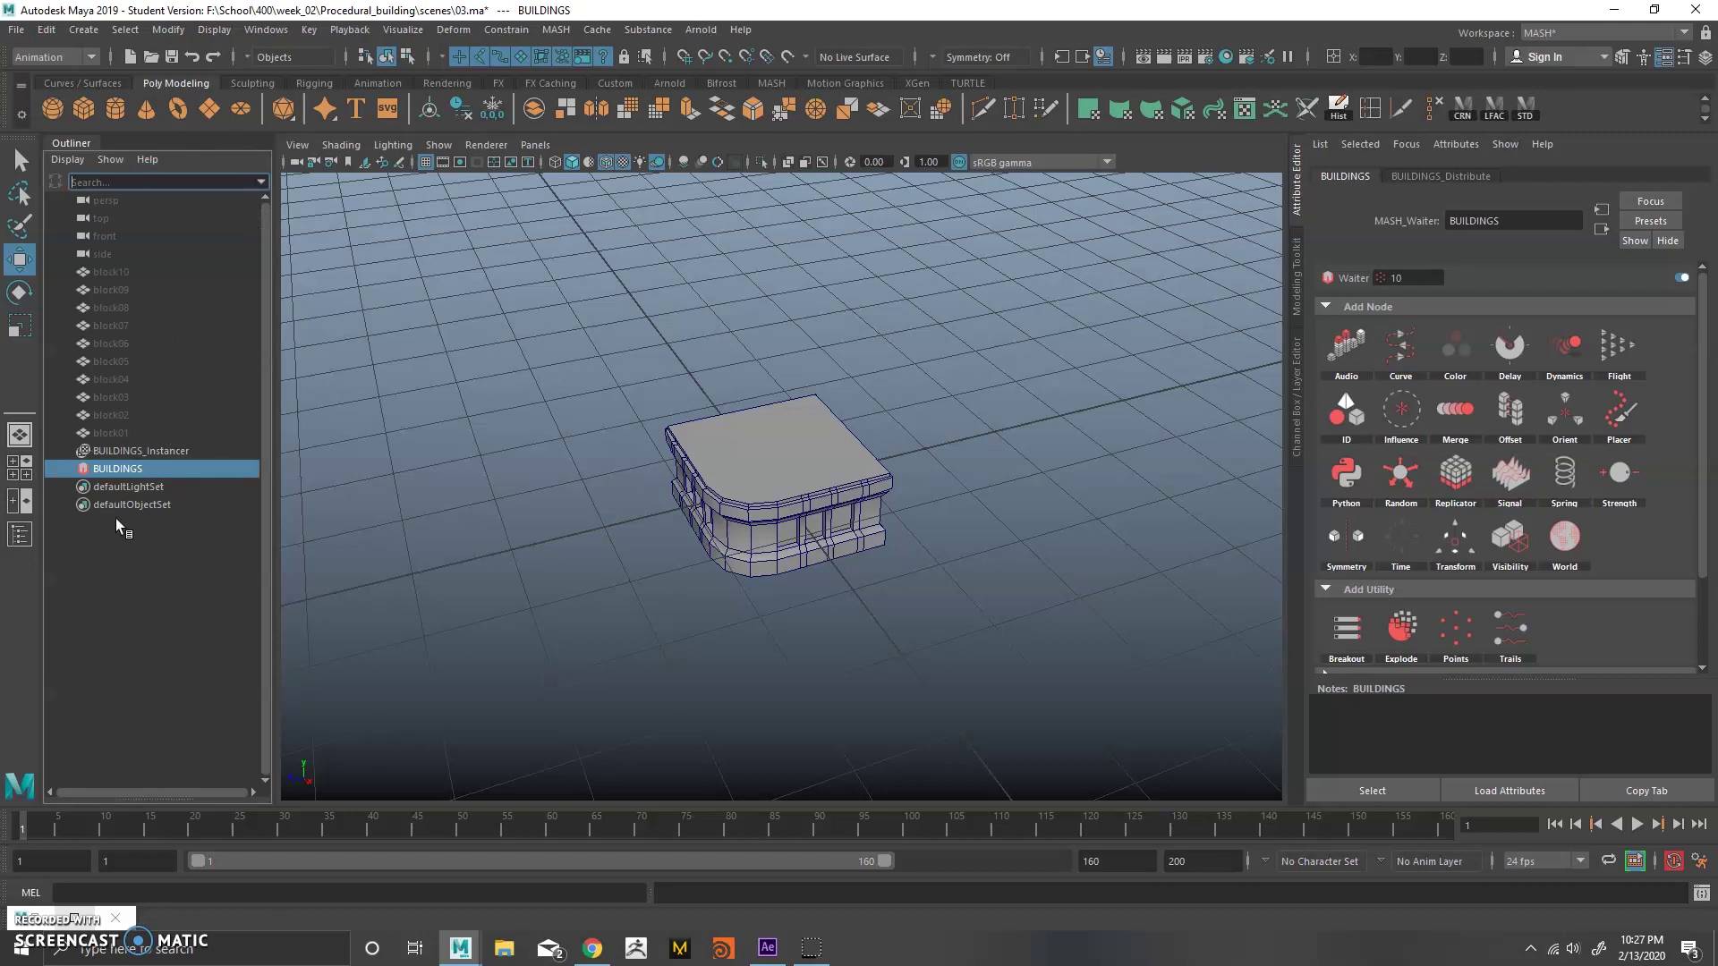
{"action": "left_click", "coordinate": [142, 604]}
{"action": "left_click", "coordinate": [154, 466]}
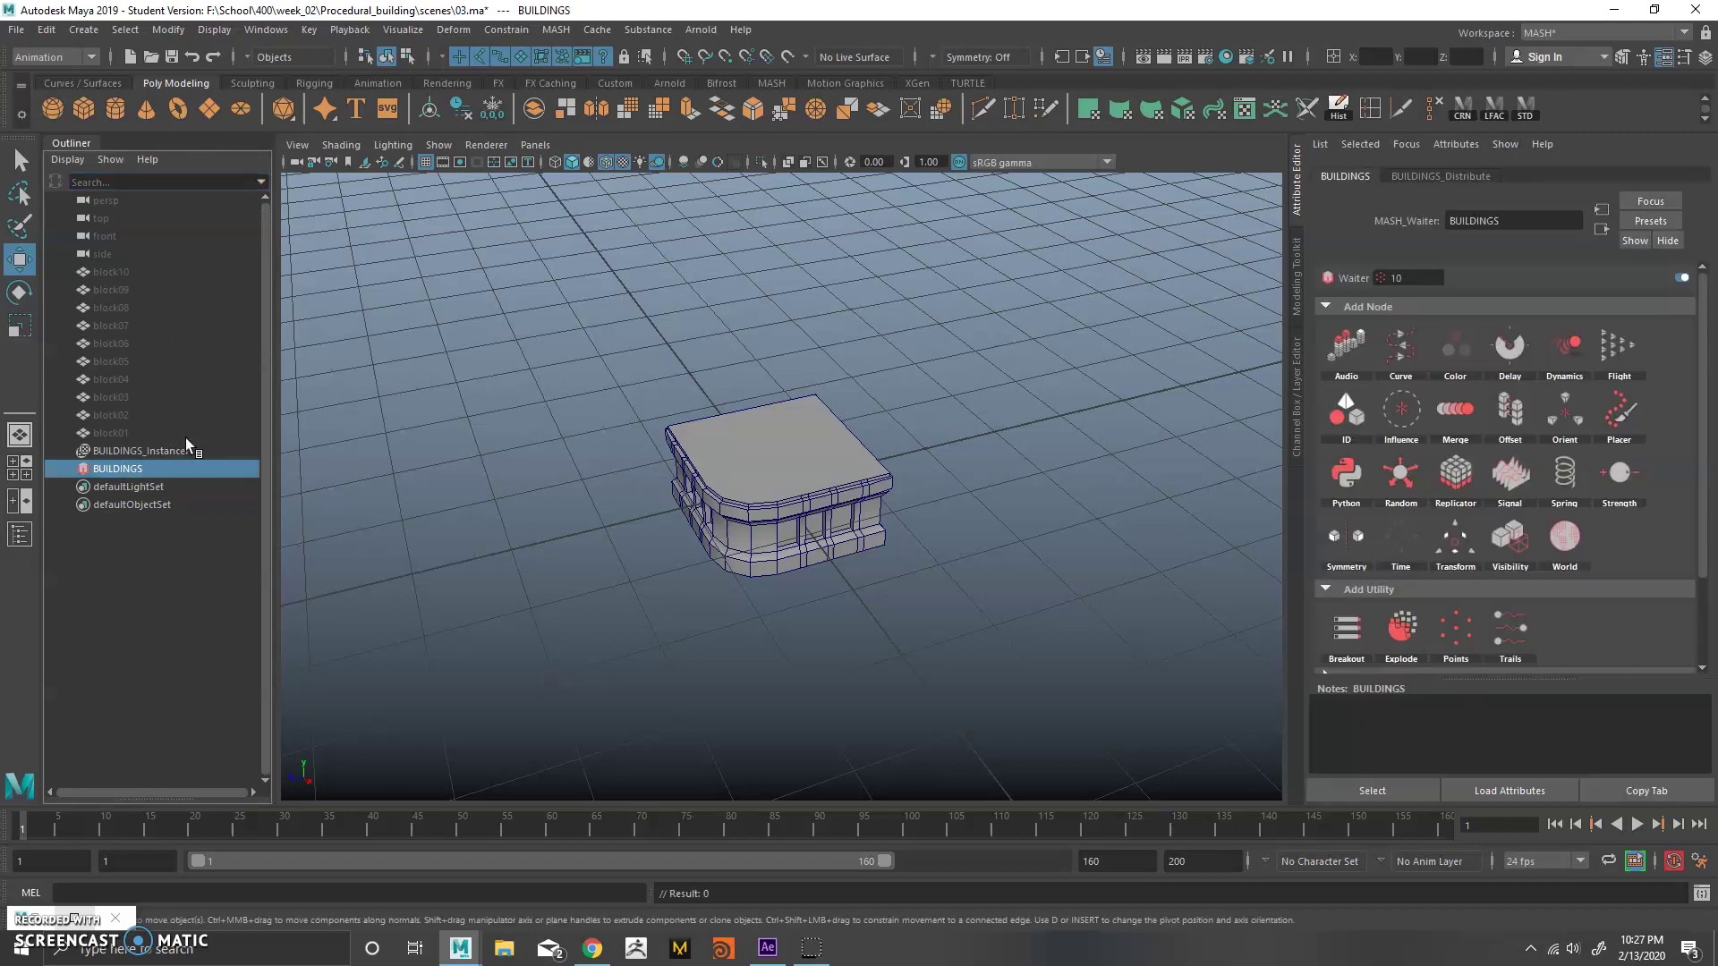
{"action": "left_click", "coordinate": [664, 361]}
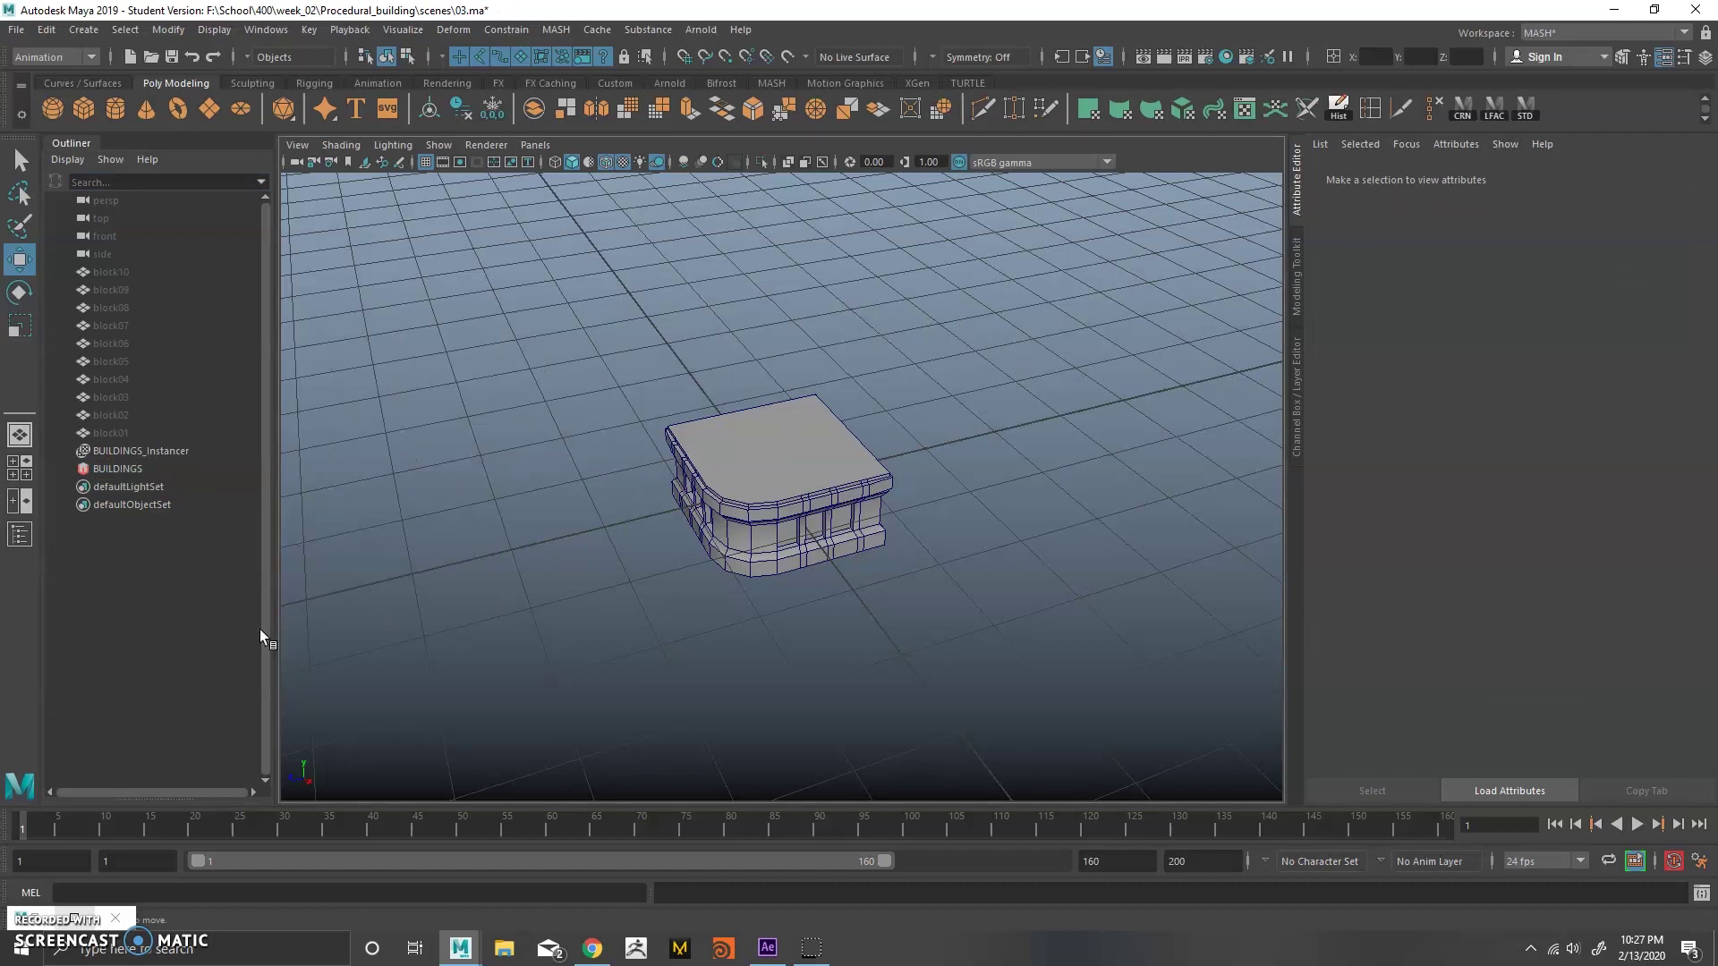
Set the number of points in the BUILDINGS network's Distribute node to 5.
{"action": "left_click", "coordinate": [111, 468]}
{"action": "mouse_move", "coordinate": [912, 372]}
{"action": "left_mouse_down", "text": "alt"}
{"action": "mouse_move", "coordinate": [1026, 390]}
{"action": "mouse_move", "coordinate": [927, 357]}
{"action": "left_mouse_up", "text": "alt"}
{"action": "left_click", "coordinate": [1414, 176]}
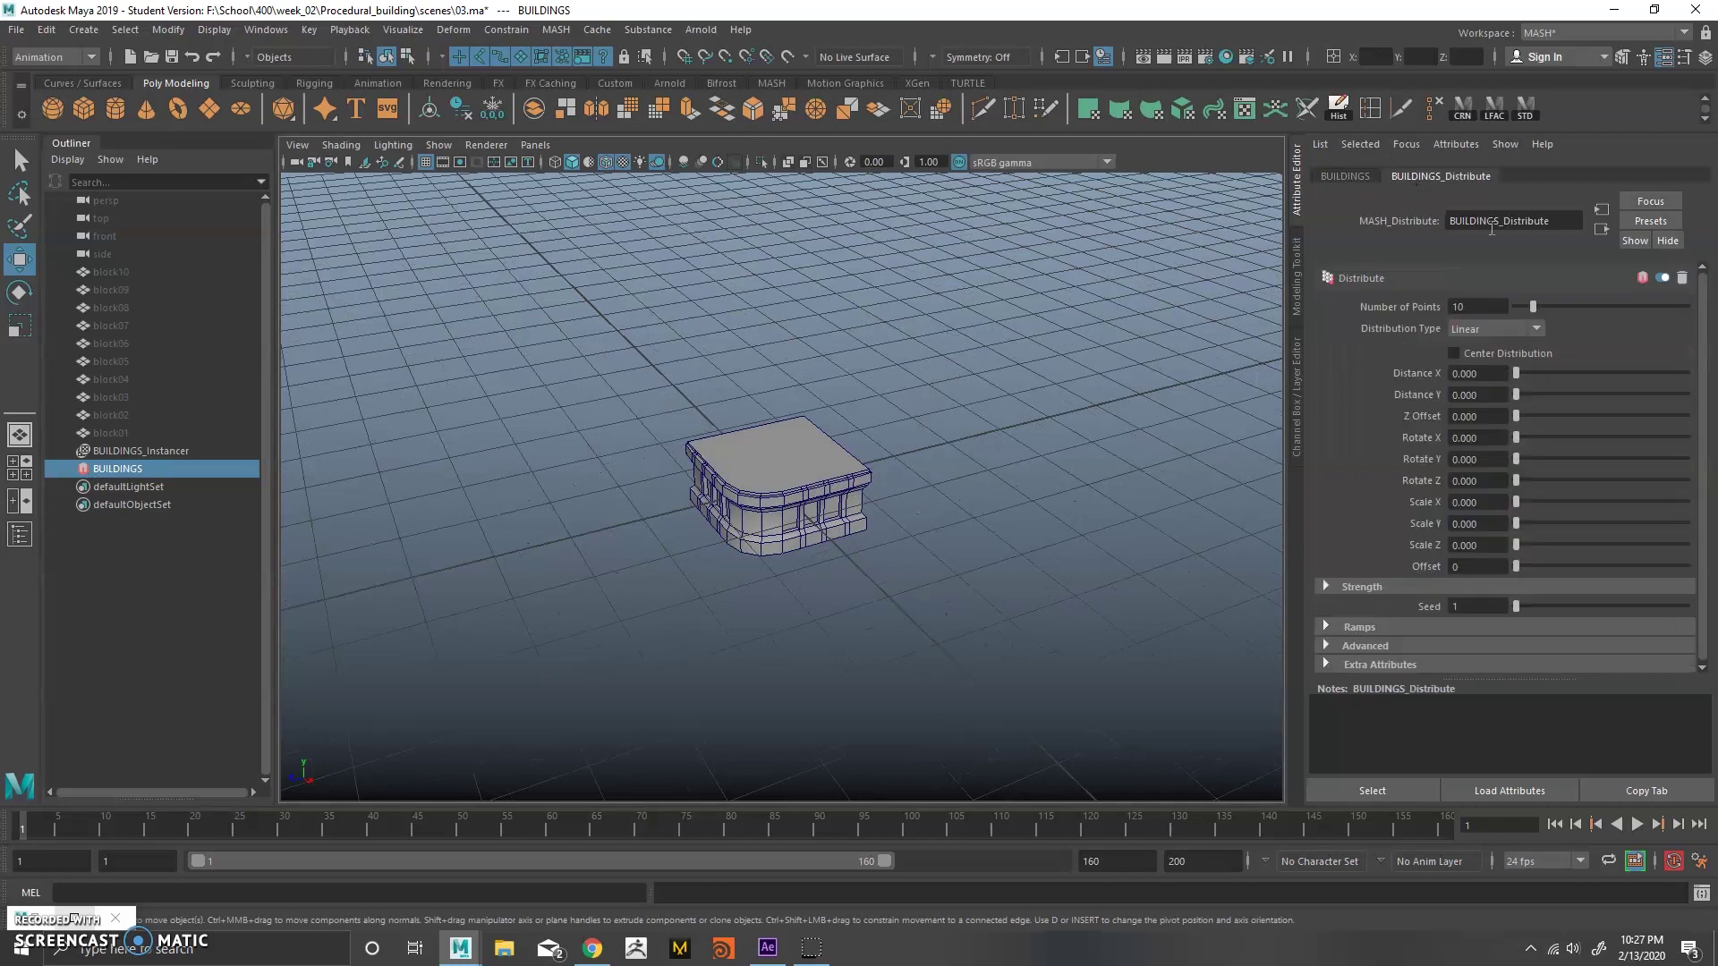
{"action": "left_click_drag", "start_coordinate": [1476, 309], "coordinate": [1429, 304]}
{"action": "type", "text": "5"}
{"action": "key", "text": "Return"}
Set Distance Y of the Distribute node to about 31.9 so the floors stack flush.
{"action": "left_click_drag", "start_coordinate": [1517, 393], "coordinate": [1606, 382]}
{"action": "scroll", "coordinate": [1043, 415], "scroll_direction": "up", "scroll_amount": 6}
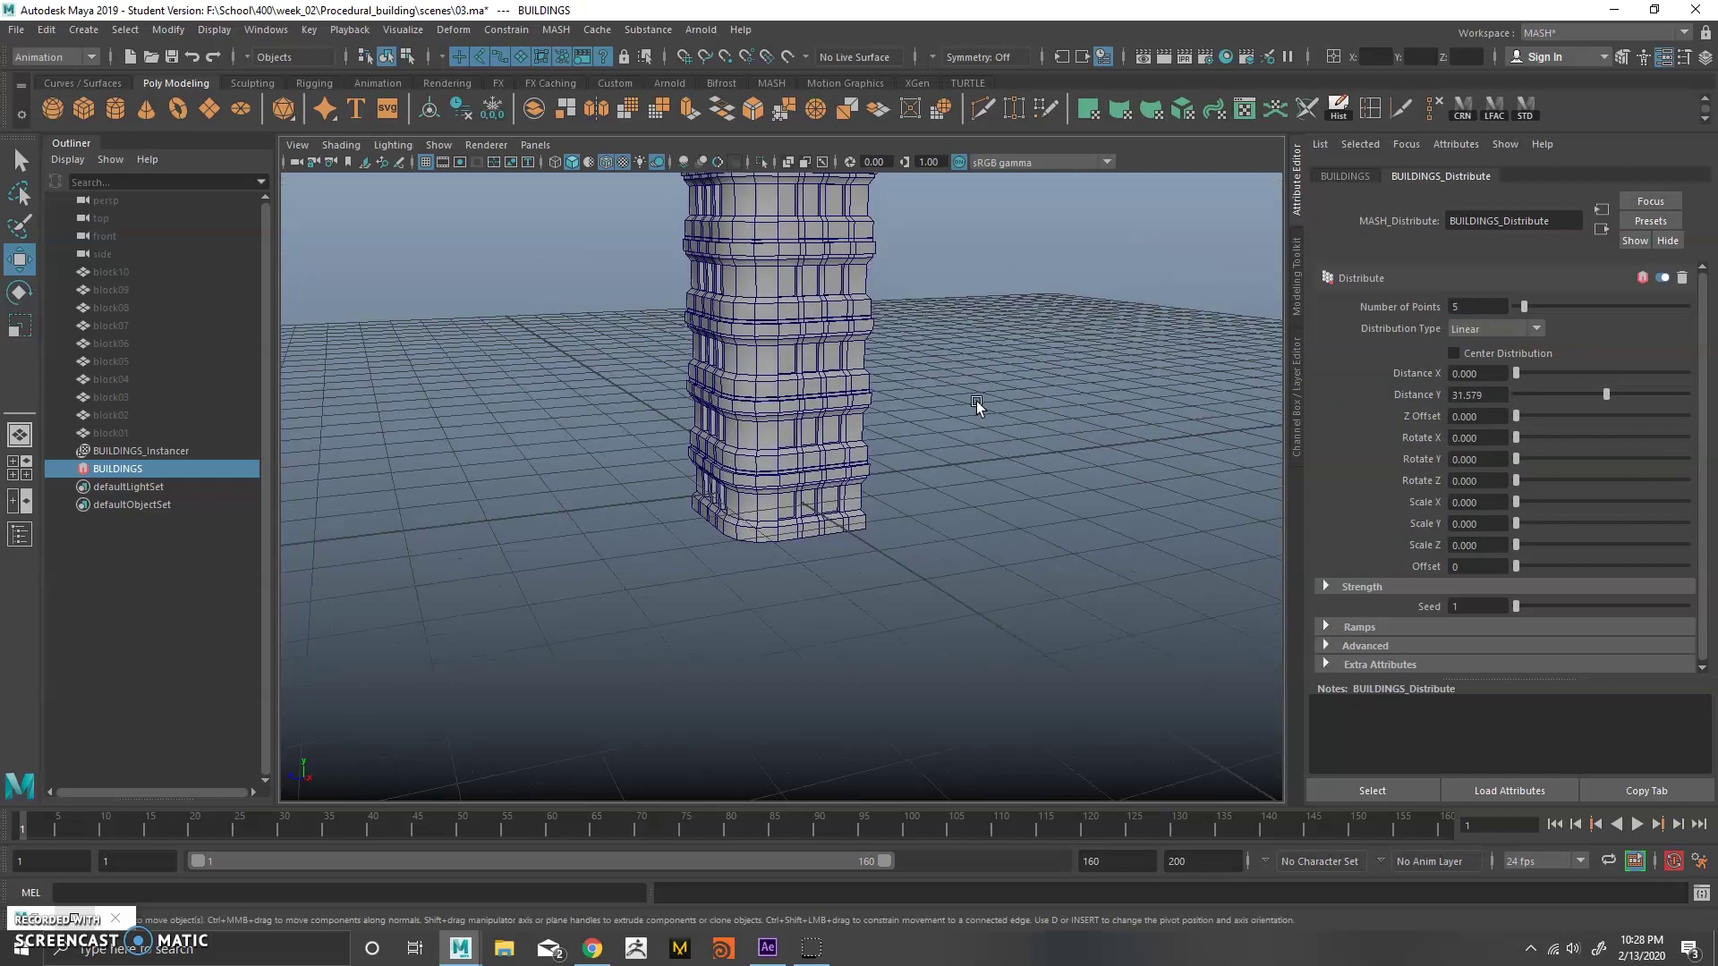
{"action": "left_click_drag", "start_coordinate": [942, 477], "coordinate": [947, 428], "text": "alt"}
{"action": "mouse_move", "coordinate": [1606, 396]}
{"action": "left_mouse_down"}
{"action": "mouse_move", "coordinate": [1619, 389]}
{"action": "mouse_move", "coordinate": [1604, 395]}
{"action": "left_mouse_up"}
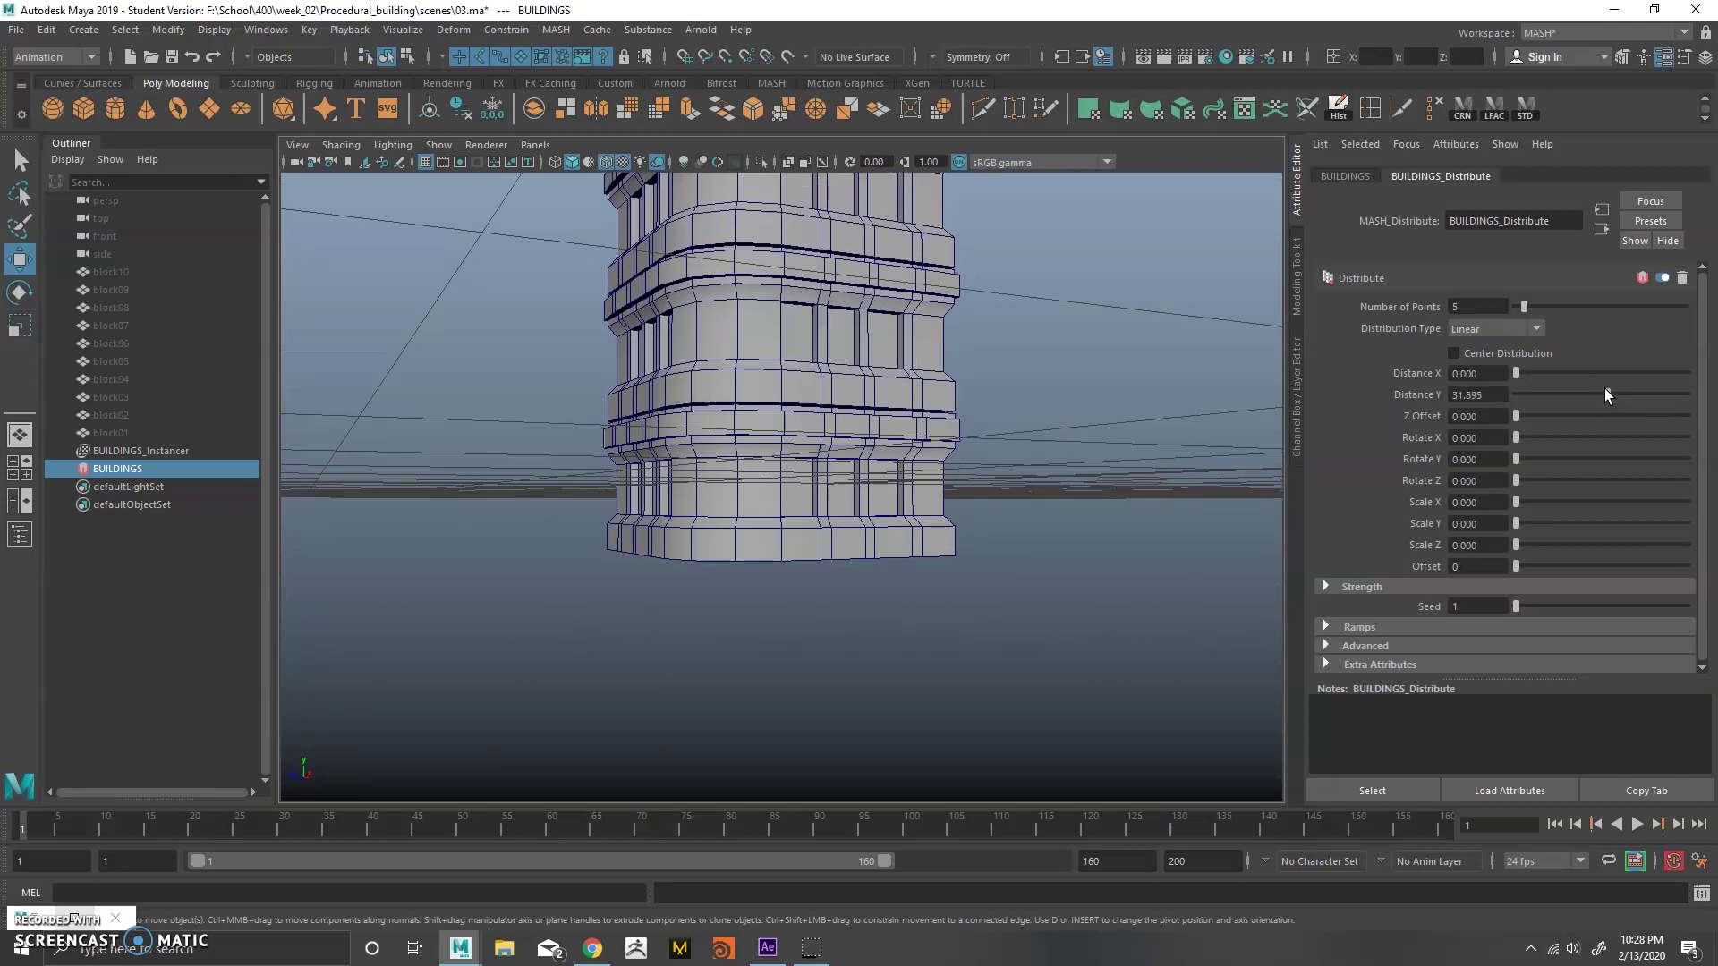
{"action": "left_click_drag", "start_coordinate": [1124, 333], "coordinate": [882, 435], "text": "alt"}
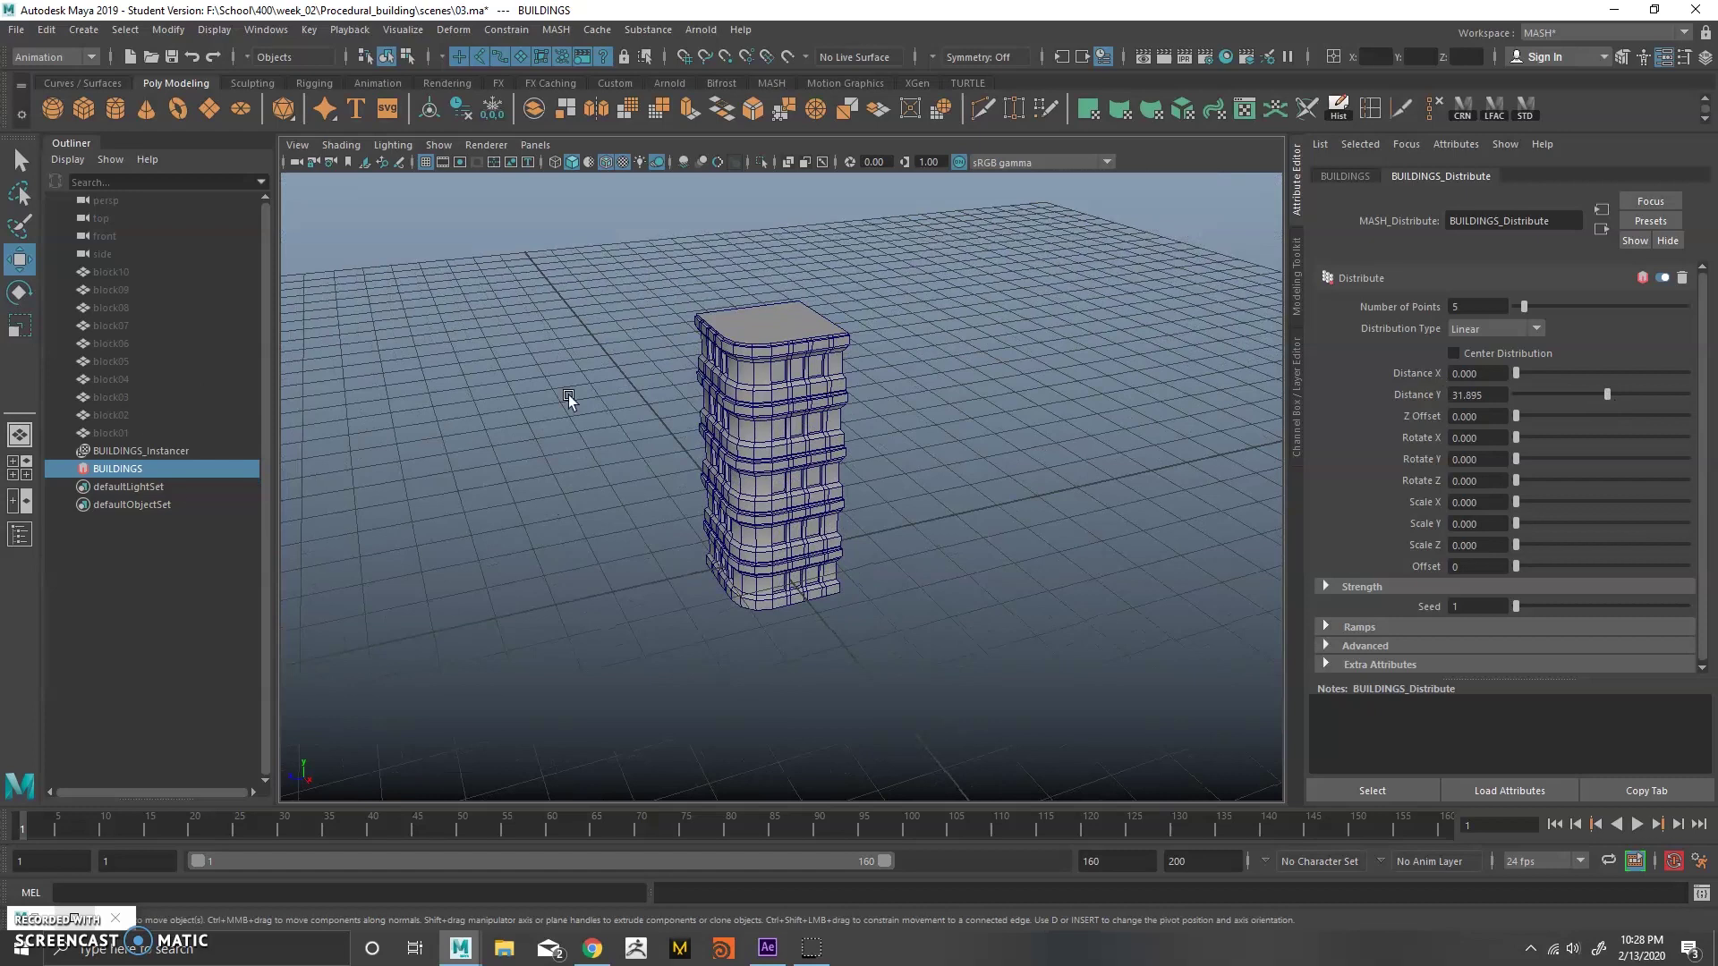
Add a Replicator node to the BUILDINGS network and set its replicants to 10.
{"action": "left_click", "coordinate": [1333, 177]}
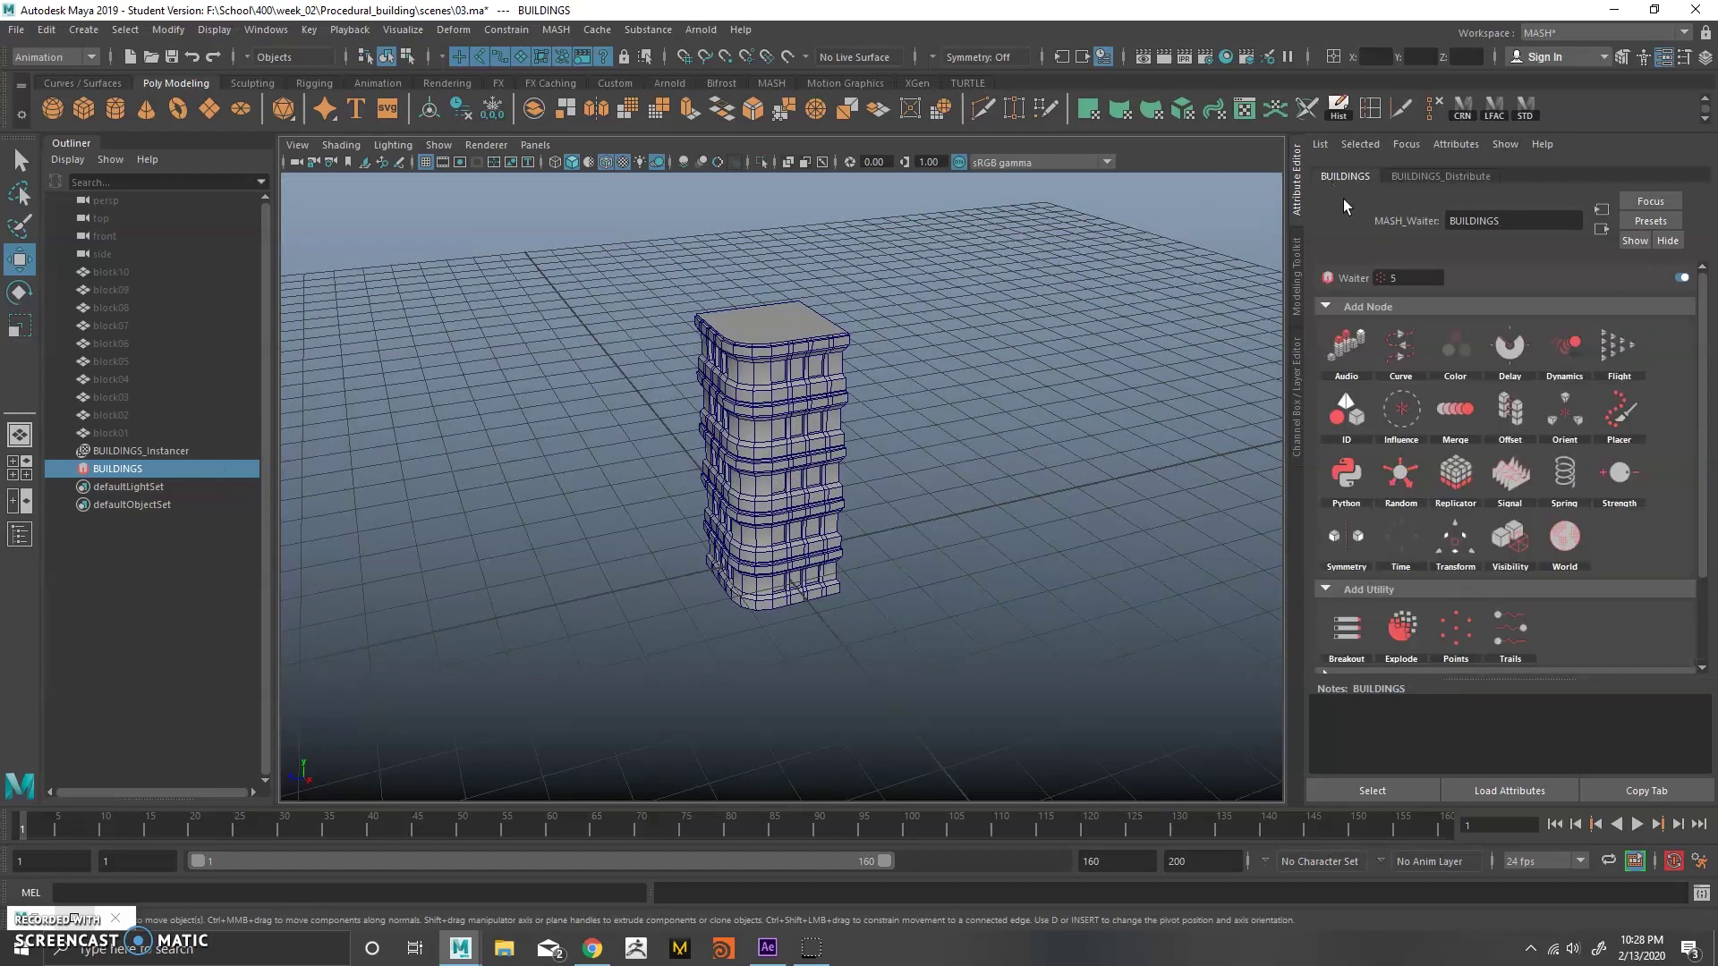
{"action": "left_click", "coordinate": [1453, 472]}
{"action": "left_click_drag", "start_coordinate": [1048, 486], "coordinate": [947, 386], "text": "alt"}
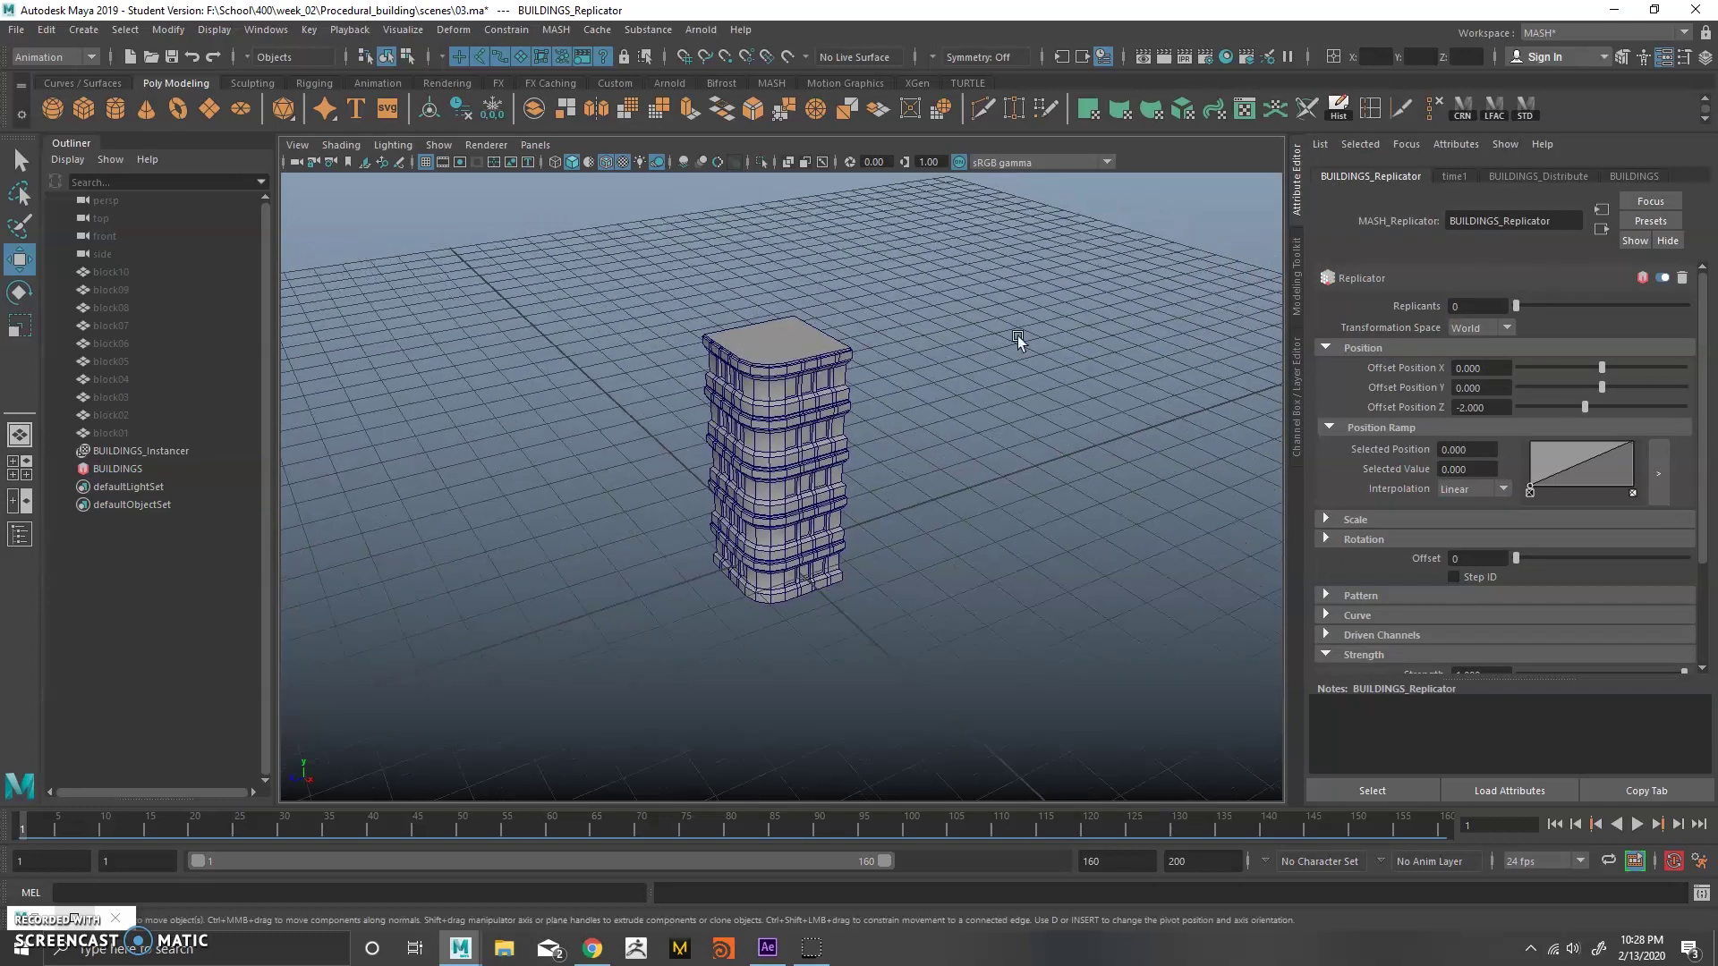
{"action": "left_click", "coordinate": [1478, 306]}
{"action": "type", "text": "10"}
{"action": "key", "text": "Return"}
{"action": "mouse_move", "coordinate": [970, 479]}
{"action": "left_mouse_down", "text": "alt"}
{"action": "mouse_move", "coordinate": [972, 526]}
{"action": "mouse_move", "coordinate": [939, 537]}
{"action": "mouse_move", "coordinate": [978, 448]}
{"action": "mouse_move", "coordinate": [947, 498]}
{"action": "mouse_move", "coordinate": [962, 474]}
{"action": "left_mouse_up", "text": "alt"}
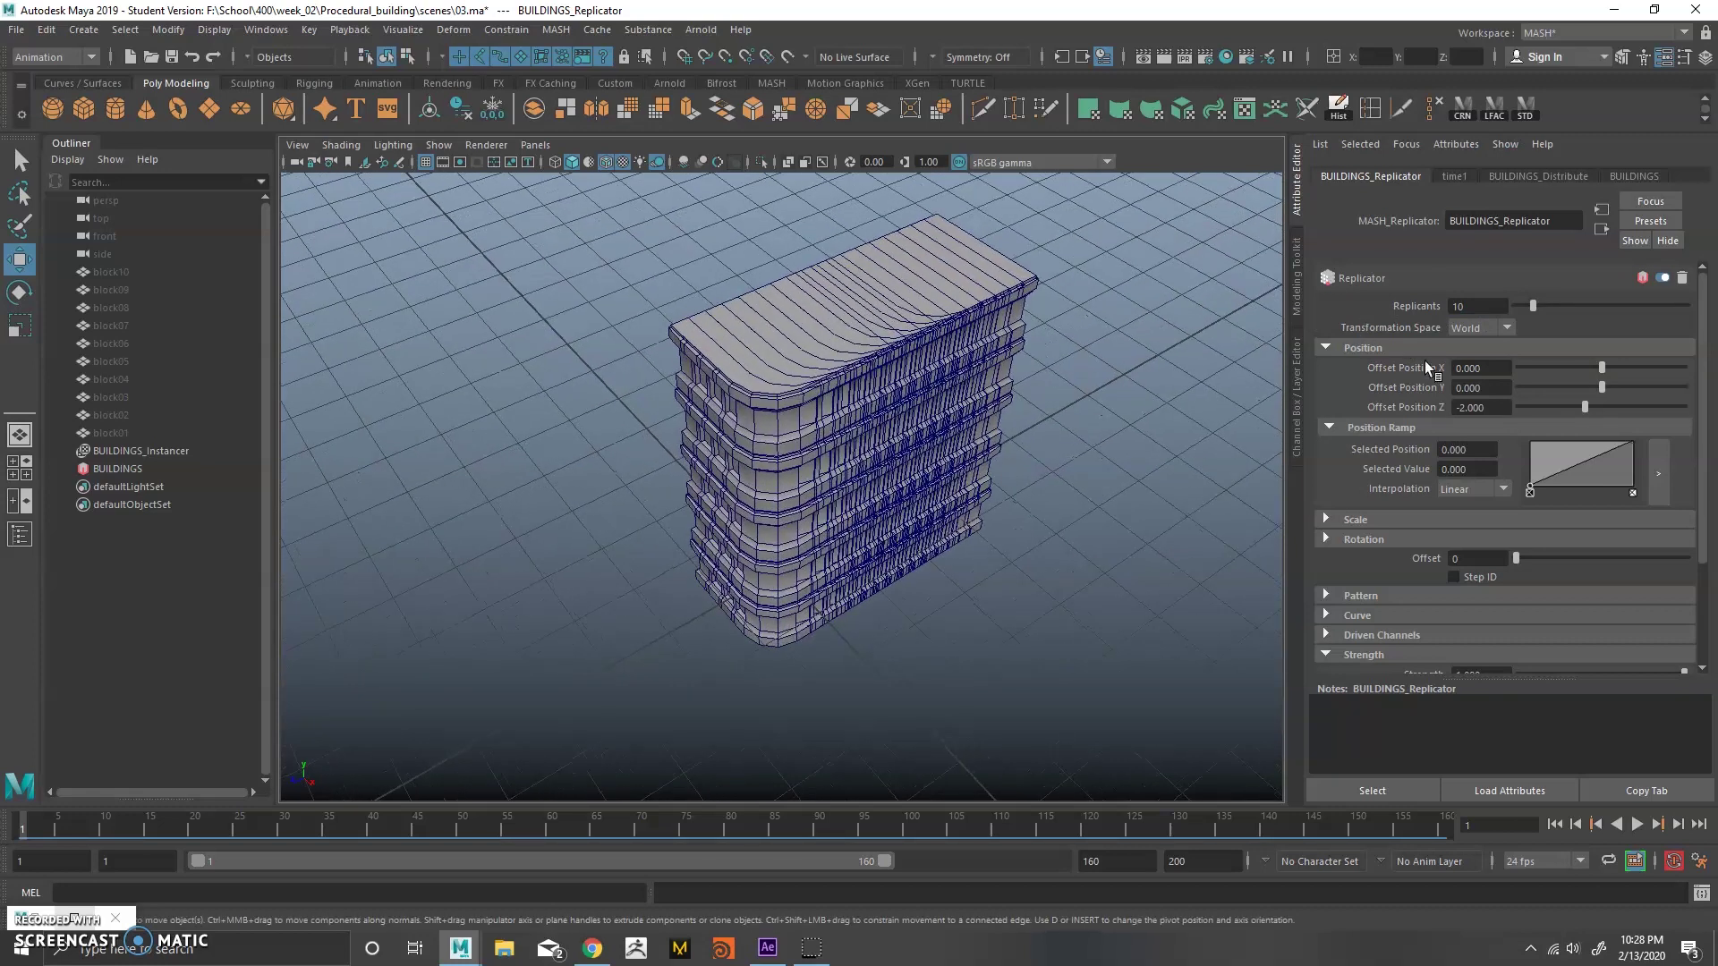
Set the Replicator's position offset to 0 in Z and 40 in X to space the towers in a row.
{"action": "left_click", "coordinate": [1481, 407]}
{"action": "type", "text": "0"}
{"action": "key", "text": "Return"}
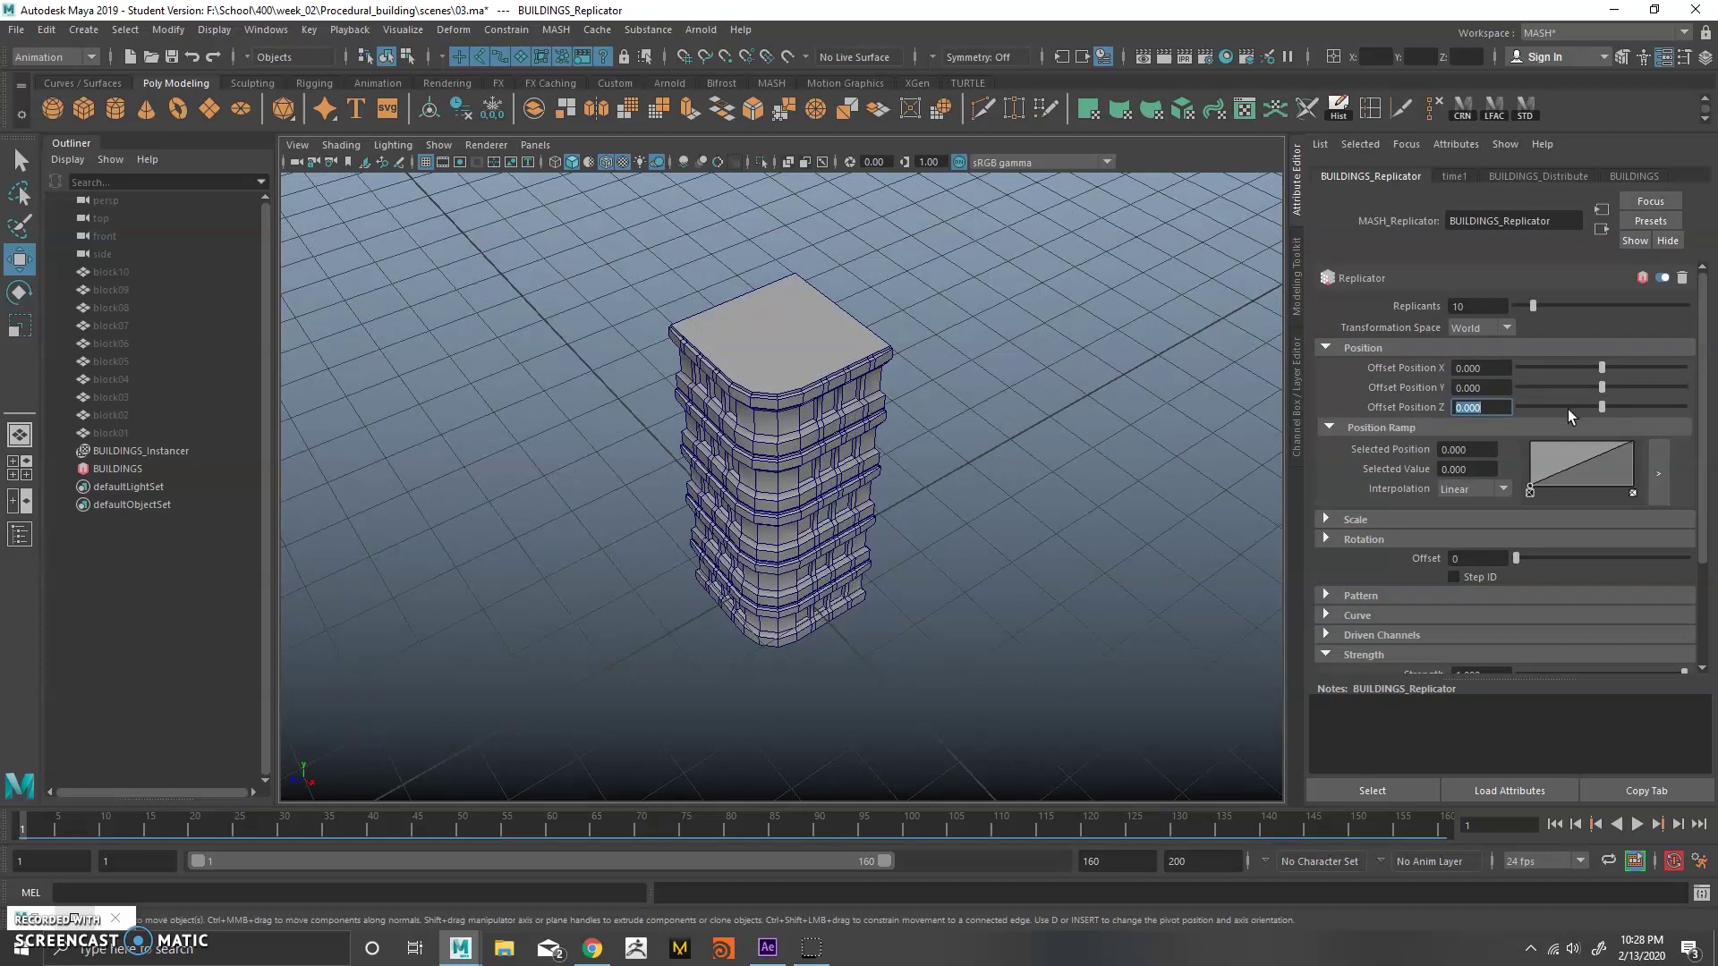
{"action": "left_click_drag", "start_coordinate": [1600, 367], "coordinate": [1629, 367]}
{"action": "type", "text": "40"}
{"action": "key", "text": "Return"}
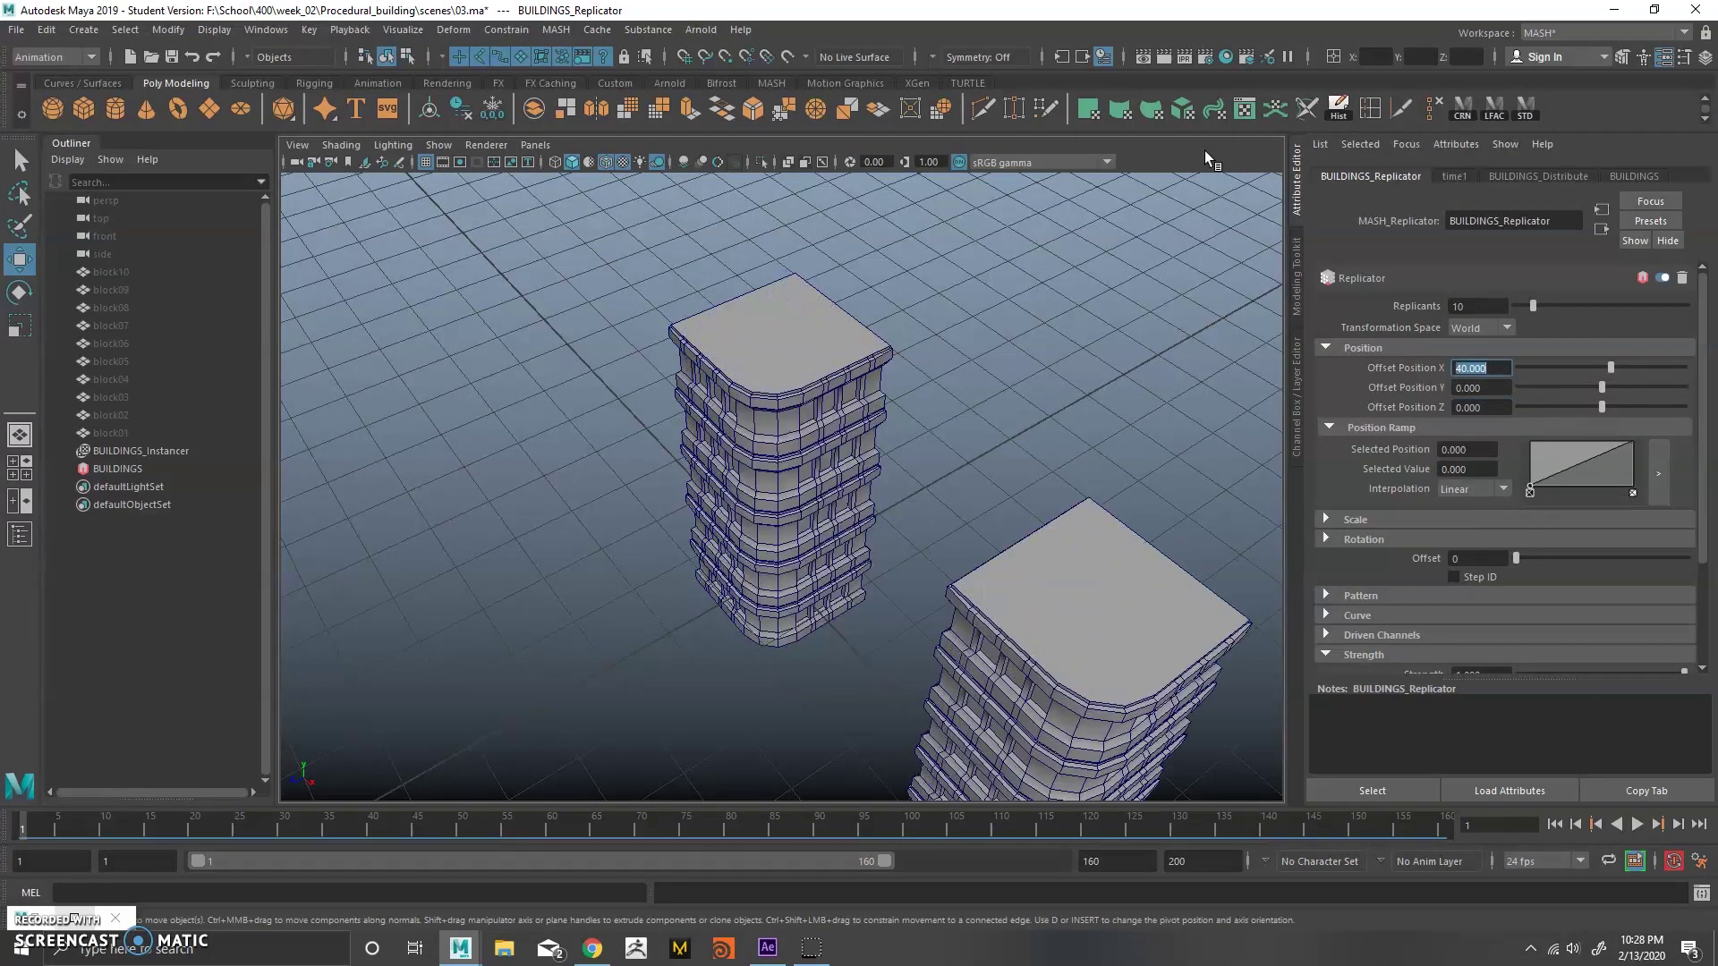
{"action": "scroll", "coordinate": [436, 471], "scroll_direction": "down", "scroll_amount": 5}
{"action": "left_click_drag", "start_coordinate": [436, 471], "coordinate": [844, 422], "text": "alt"}
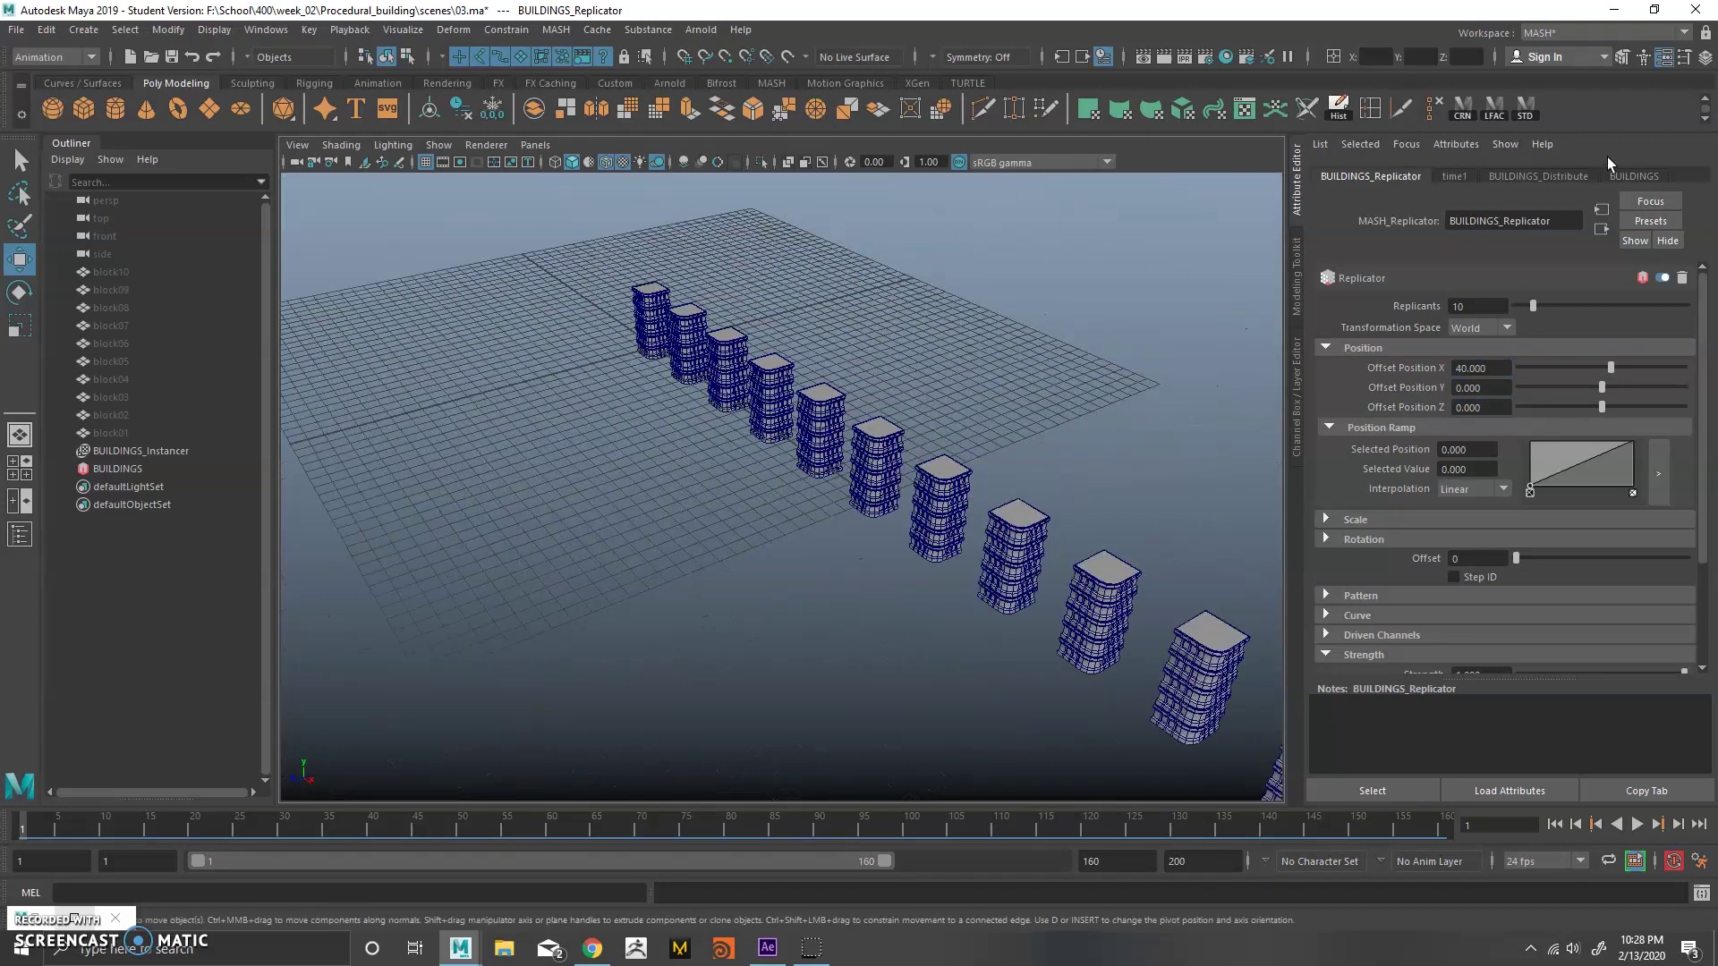
Add a second Replicator node to the BUILDINGS network and set its replicants to 10.
{"action": "left_click", "coordinate": [1634, 176]}
{"action": "left_click", "coordinate": [1455, 474]}
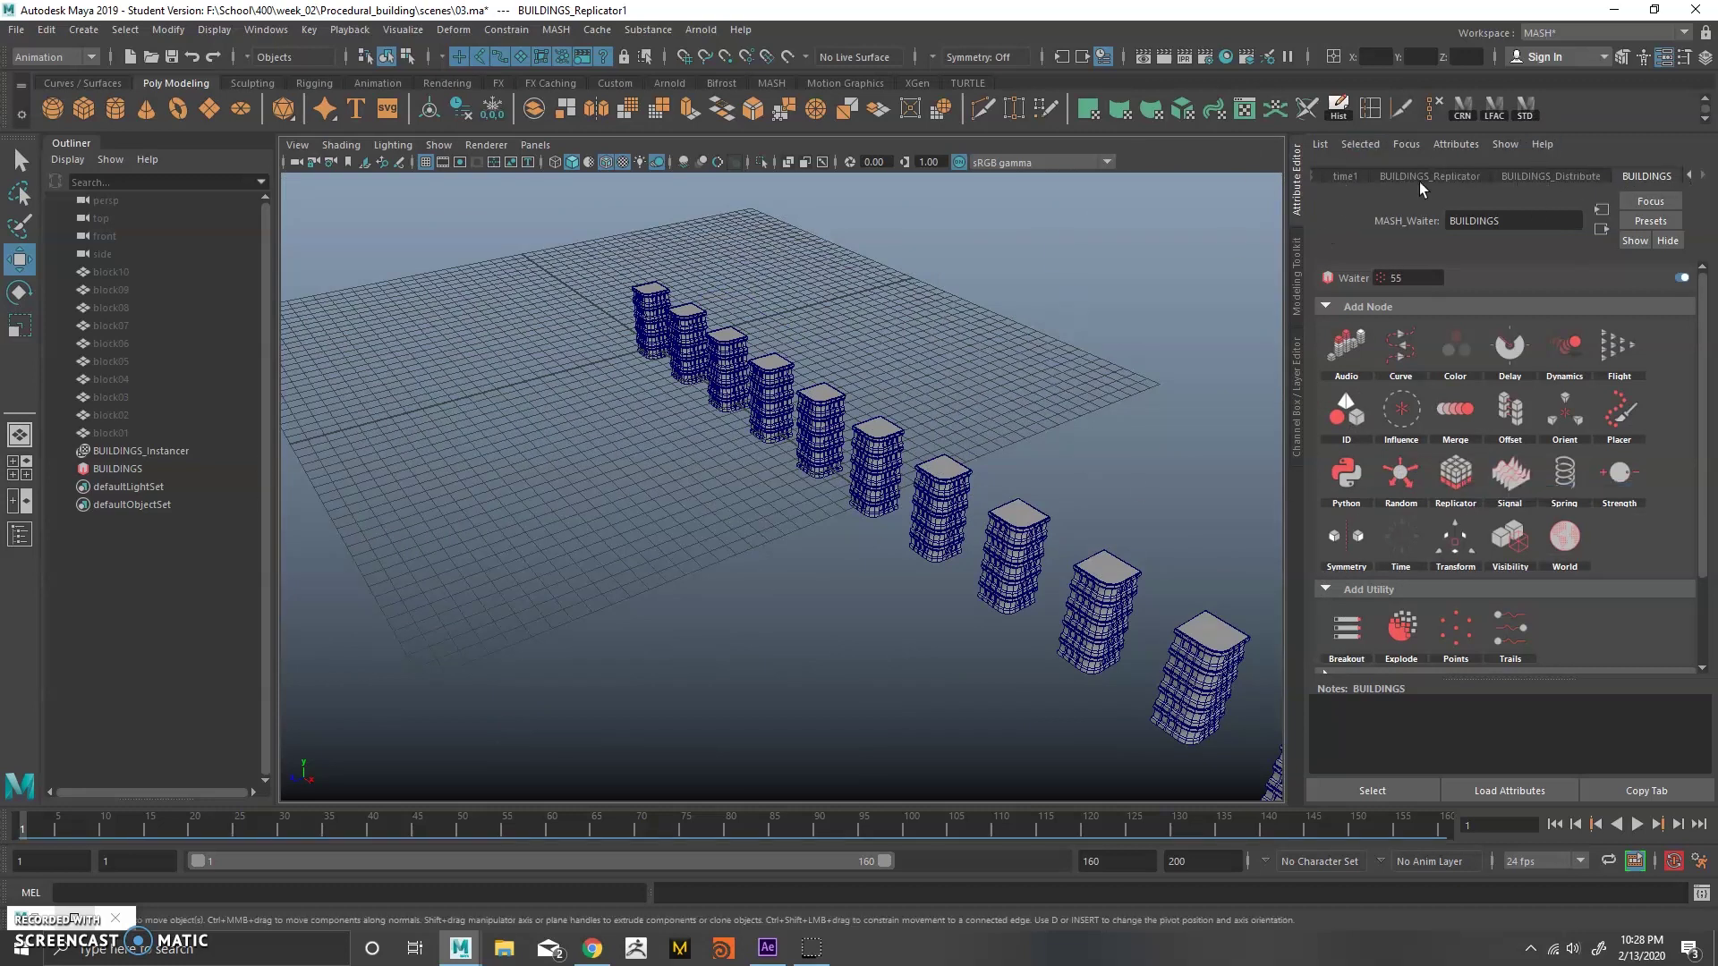
{"action": "left_click", "coordinate": [1556, 177]}
{"action": "left_click", "coordinate": [1689, 176]}
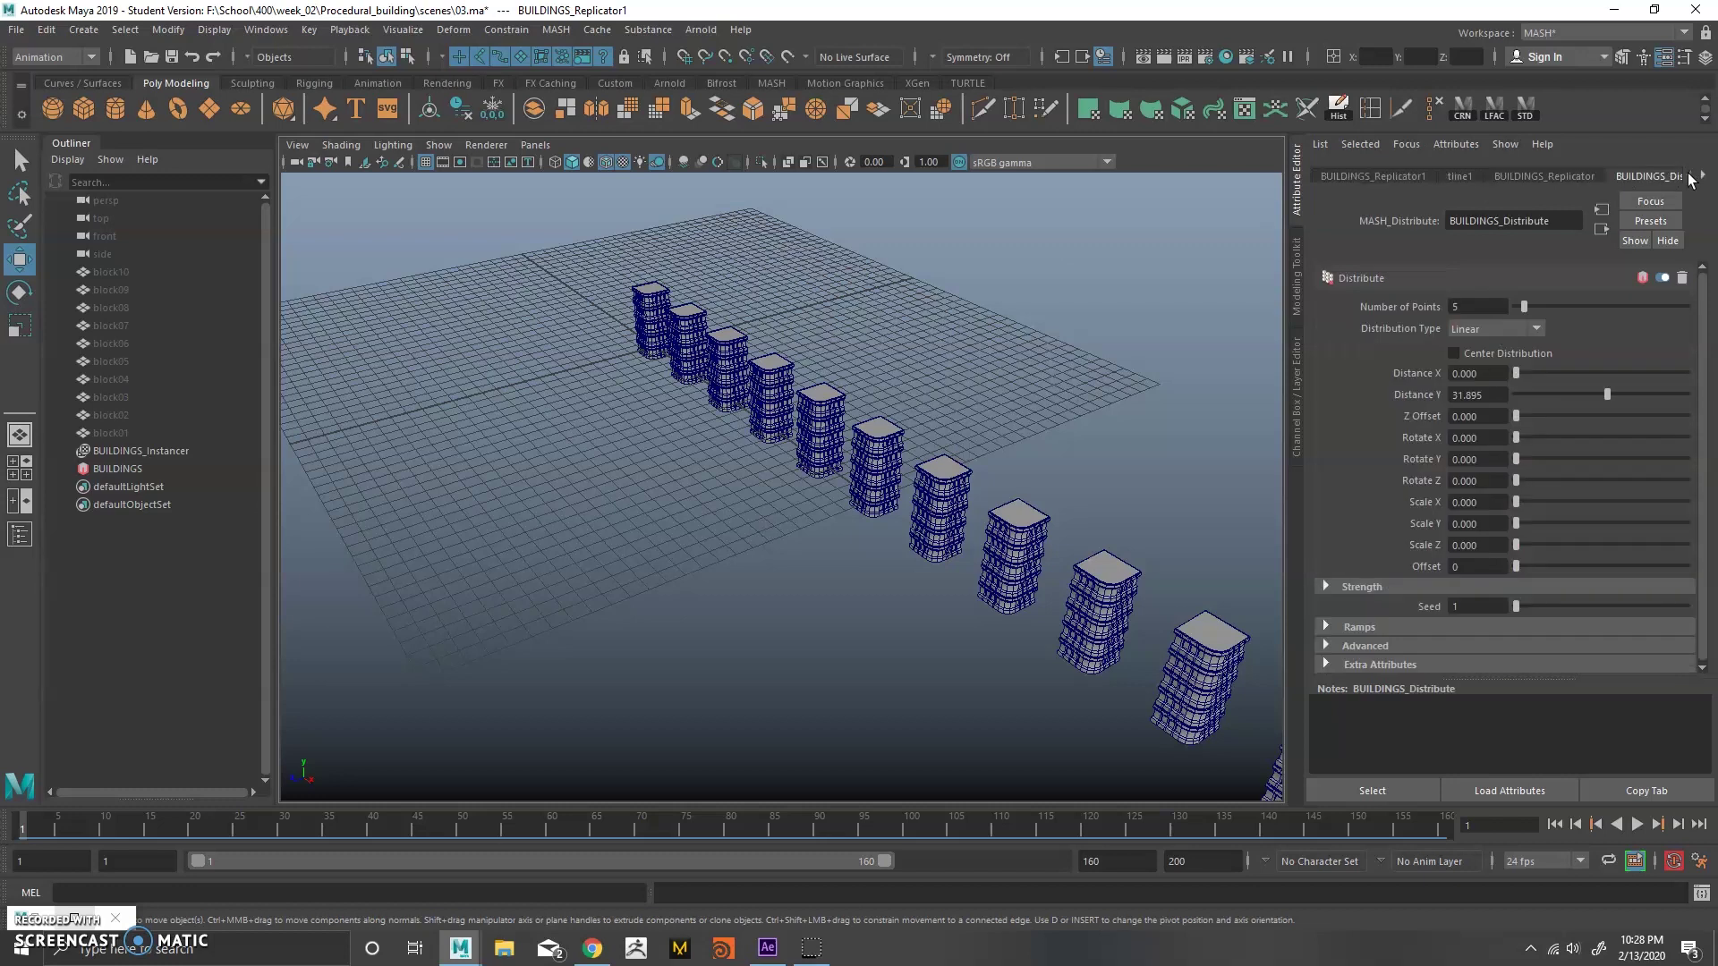
{"action": "left_click", "coordinate": [1401, 176]}
{"action": "left_click_drag", "start_coordinate": [903, 268], "coordinate": [939, 348], "text": "alt"}
{"action": "left_click", "coordinate": [1476, 306]}
{"action": "type", "text": "10"}
{"action": "key", "text": "Return"}
Set the second Replicator's position offset in Z to 40 to spread the tower row into a grid.
{"action": "left_click", "coordinate": [1481, 407]}
{"action": "type", "text": "40"}
{"action": "key", "text": "Return"}
{"action": "left_click_drag", "start_coordinate": [848, 421], "coordinate": [951, 459], "text": "alt"}
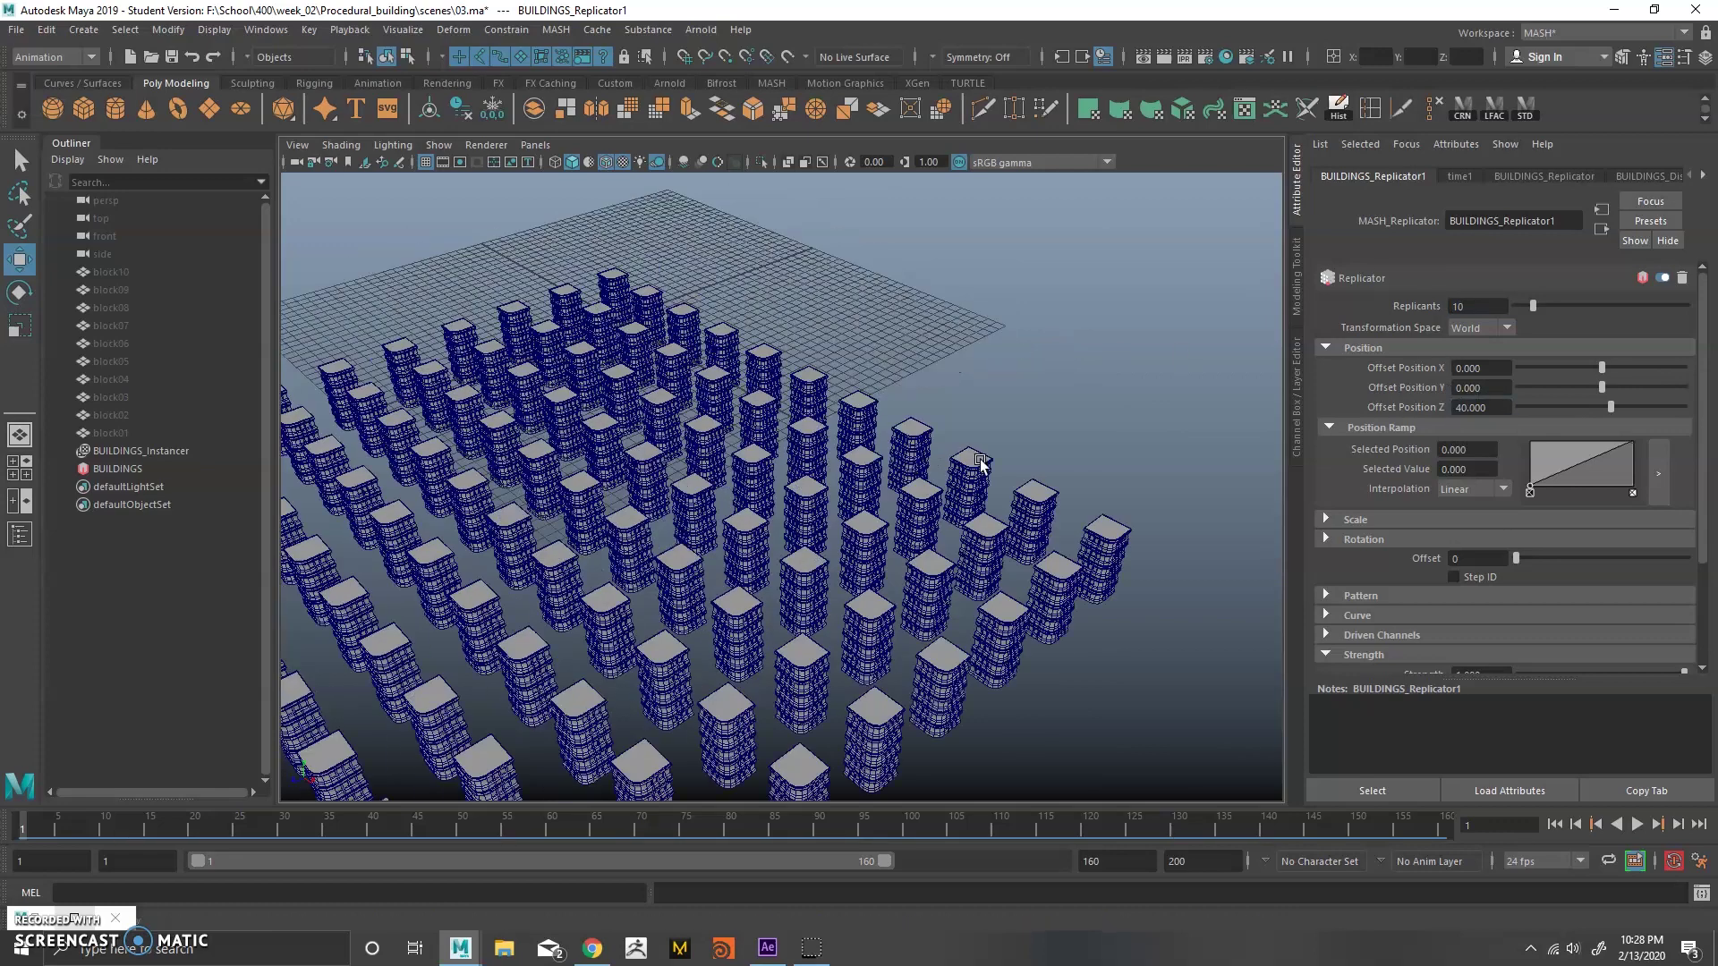
Examine the grid of towers up close and from above to check the spacing and floor repetition.
{"action": "middle_click_drag", "start_coordinate": [951, 460], "coordinate": [746, 479], "text": "alt"}
{"action": "right_click_drag", "start_coordinate": [758, 535], "coordinate": [946, 471], "text": "alt"}
{"action": "left_click_drag", "start_coordinate": [946, 471], "coordinate": [803, 555], "text": "alt"}
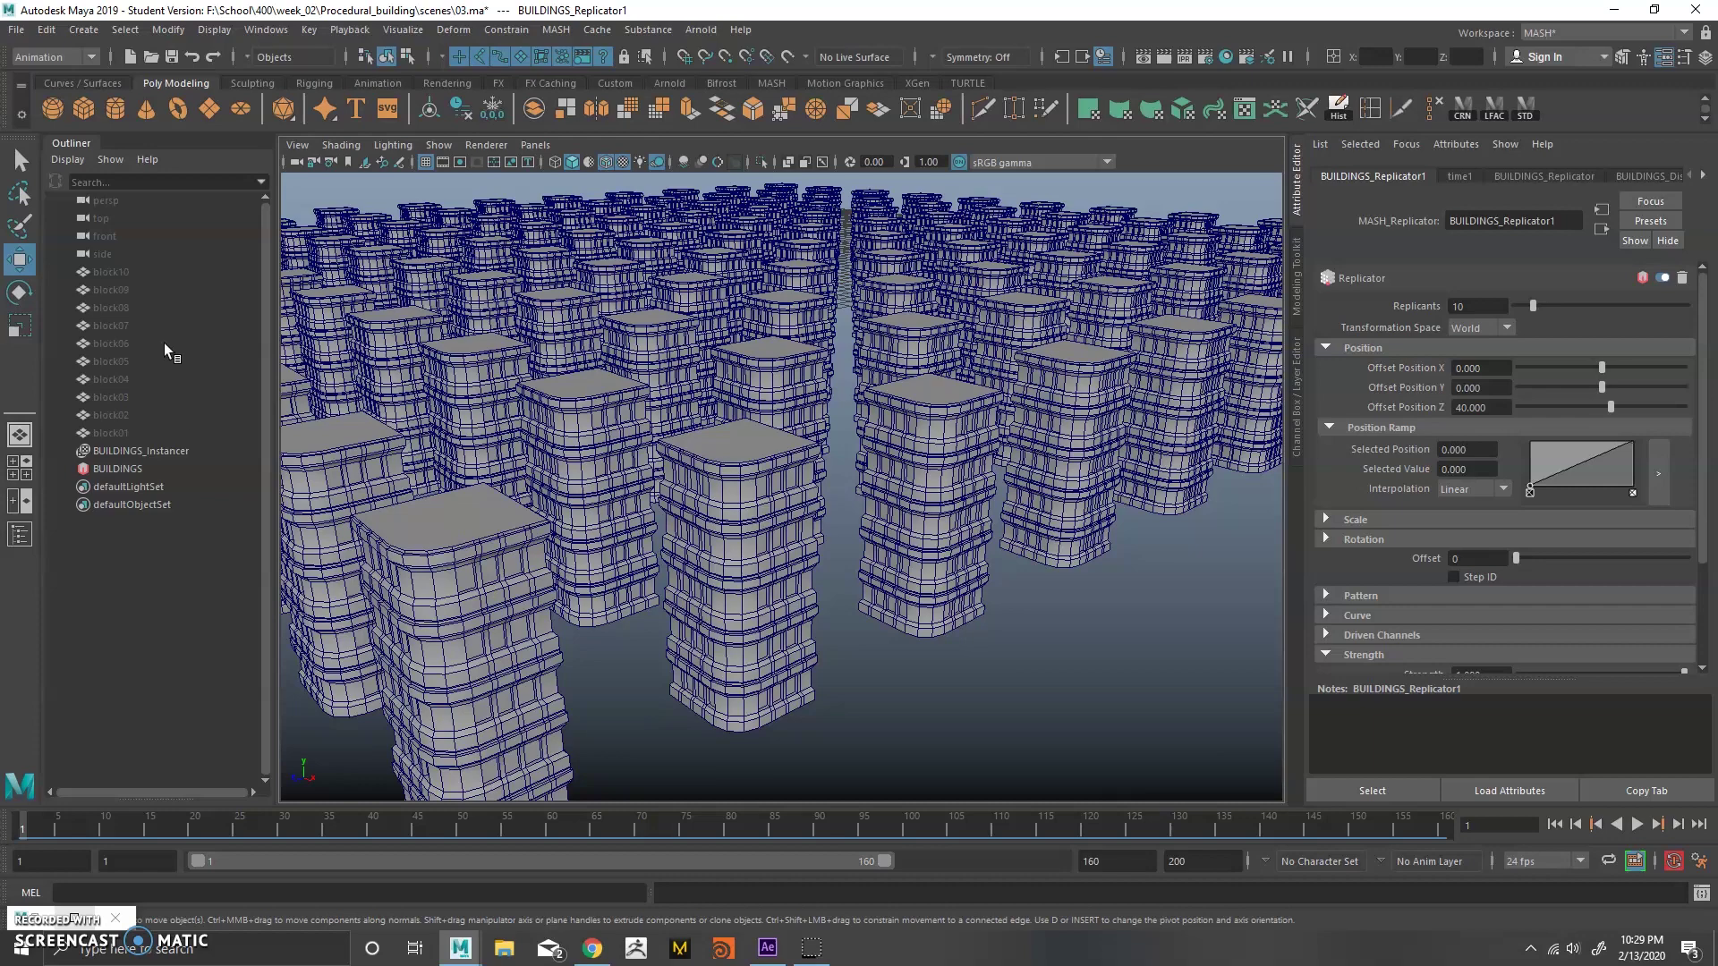
{"action": "left_click_drag", "start_coordinate": [1108, 367], "coordinate": [828, 452], "text": "alt"}
{"action": "scroll", "coordinate": [777, 470], "scroll_direction": "down", "scroll_amount": 5}
{"action": "scroll", "coordinate": [744, 390], "scroll_direction": "up", "scroll_amount": 3}
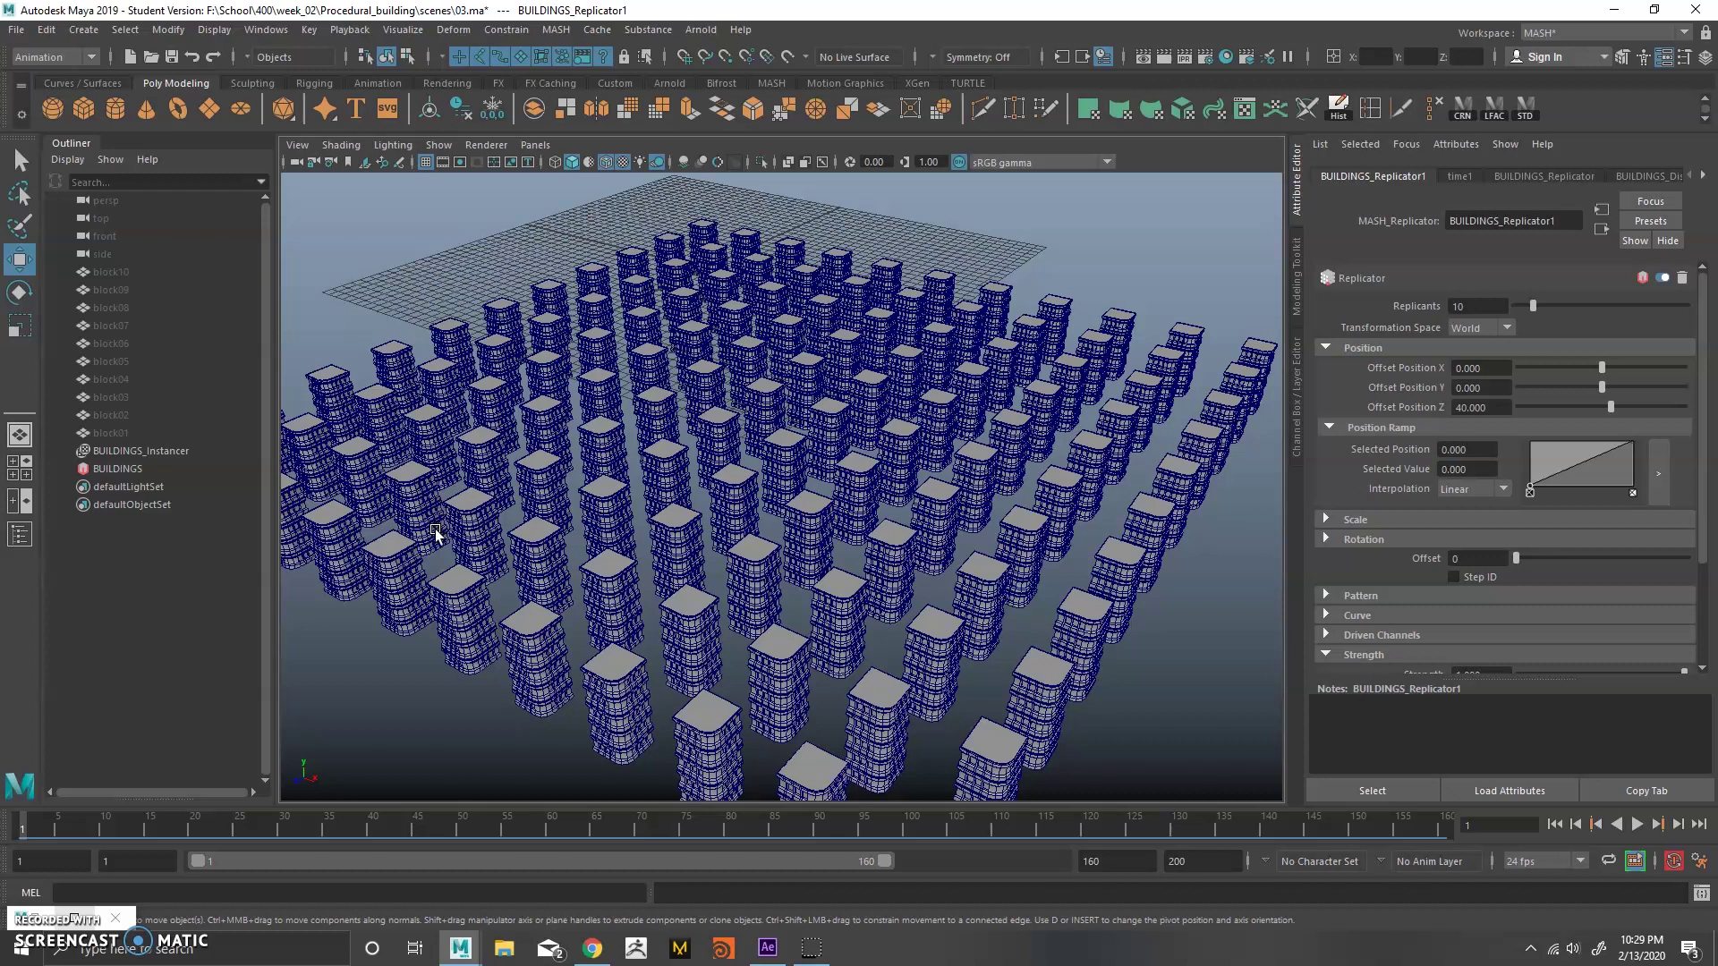
{"action": "mouse_move", "coordinate": [773, 420]}
{"action": "left_mouse_down", "text": "alt"}
{"action": "mouse_move", "coordinate": [712, 395]}
{"action": "mouse_move", "coordinate": [754, 440]}
{"action": "left_mouse_up", "text": "alt"}
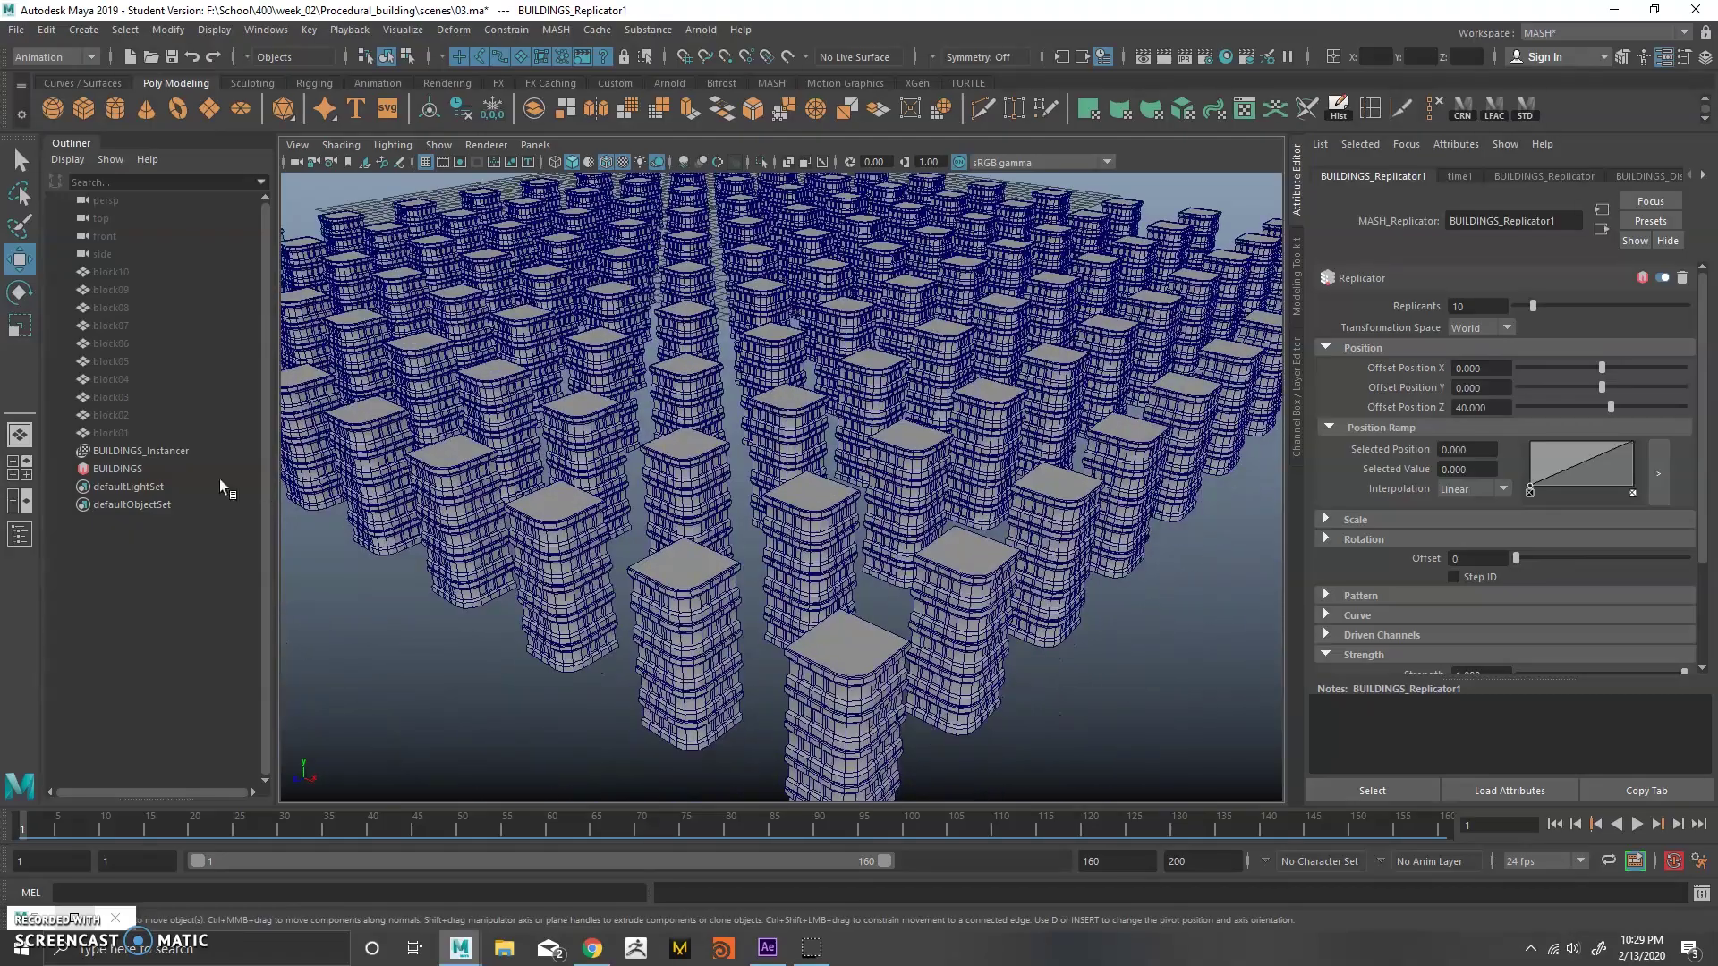
Add an ID node to the BUILDINGS network so the tower floors use different blocks.
{"action": "left_click", "coordinate": [175, 472]}
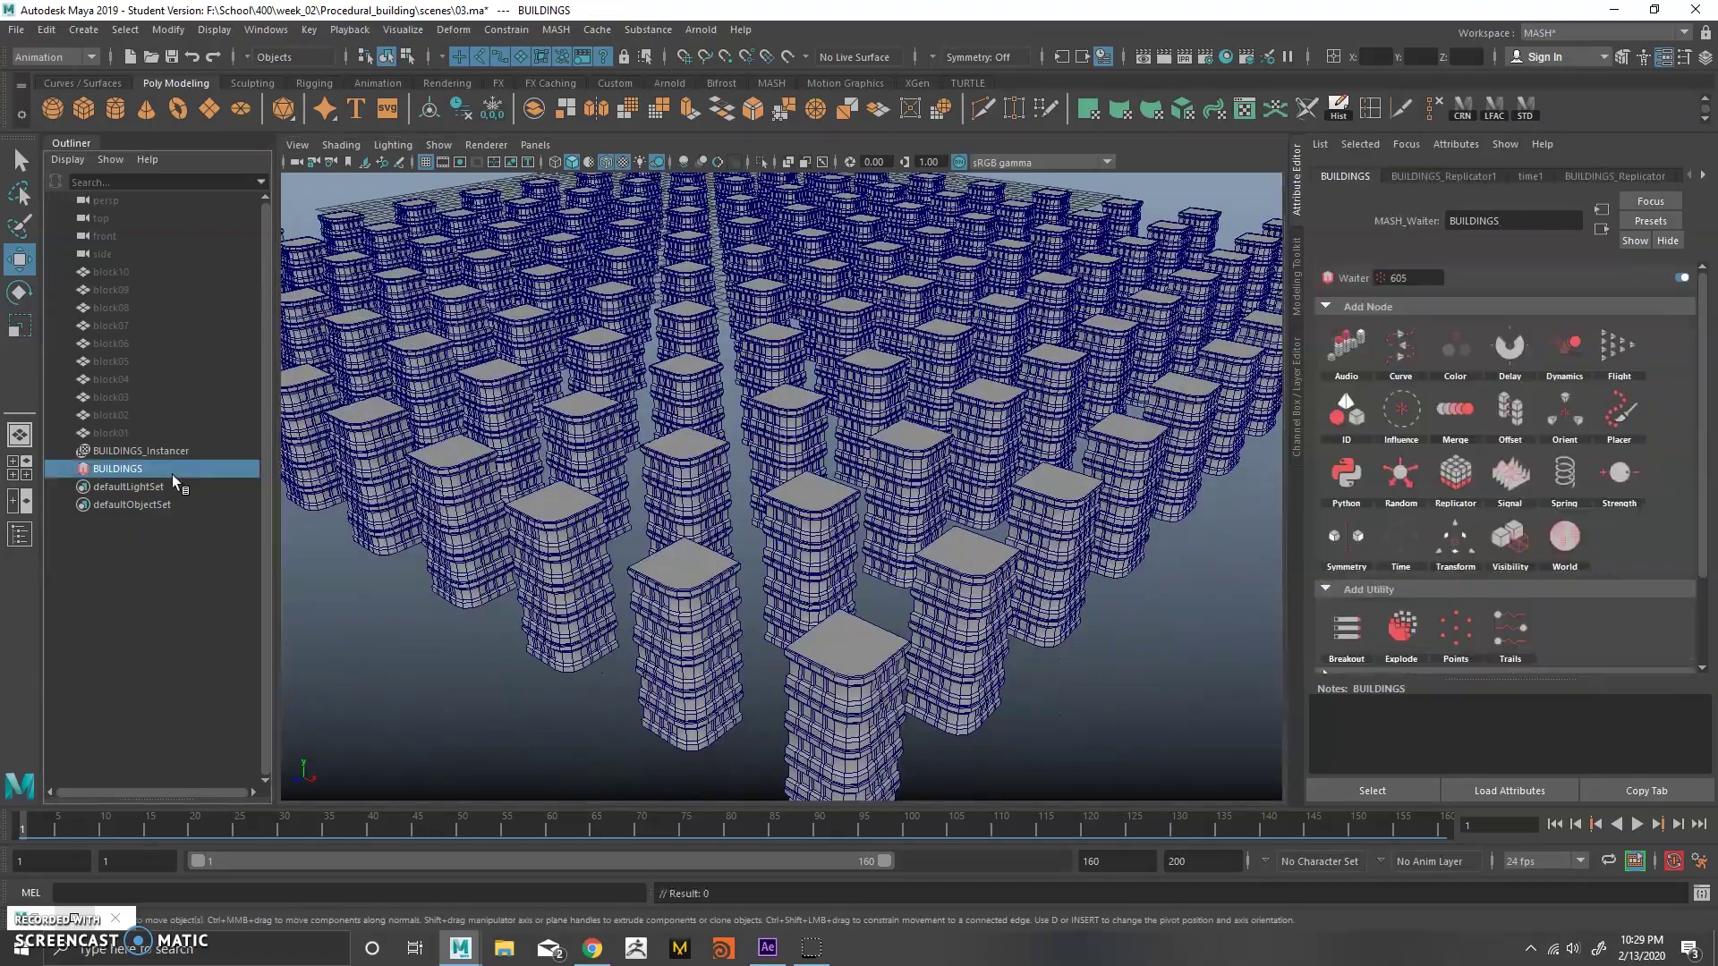
{"action": "left_click", "coordinate": [1377, 427]}
{"action": "scroll", "coordinate": [898, 486], "scroll_direction": "up", "scroll_amount": 3}
{"action": "left_click_drag", "start_coordinate": [897, 485], "coordinate": [819, 506], "text": "alt"}
{"action": "scroll", "coordinate": [819, 506], "scroll_direction": "down", "scroll_amount": 5}
{"action": "left_click_drag", "start_coordinate": [709, 506], "coordinate": [819, 318], "text": "alt"}
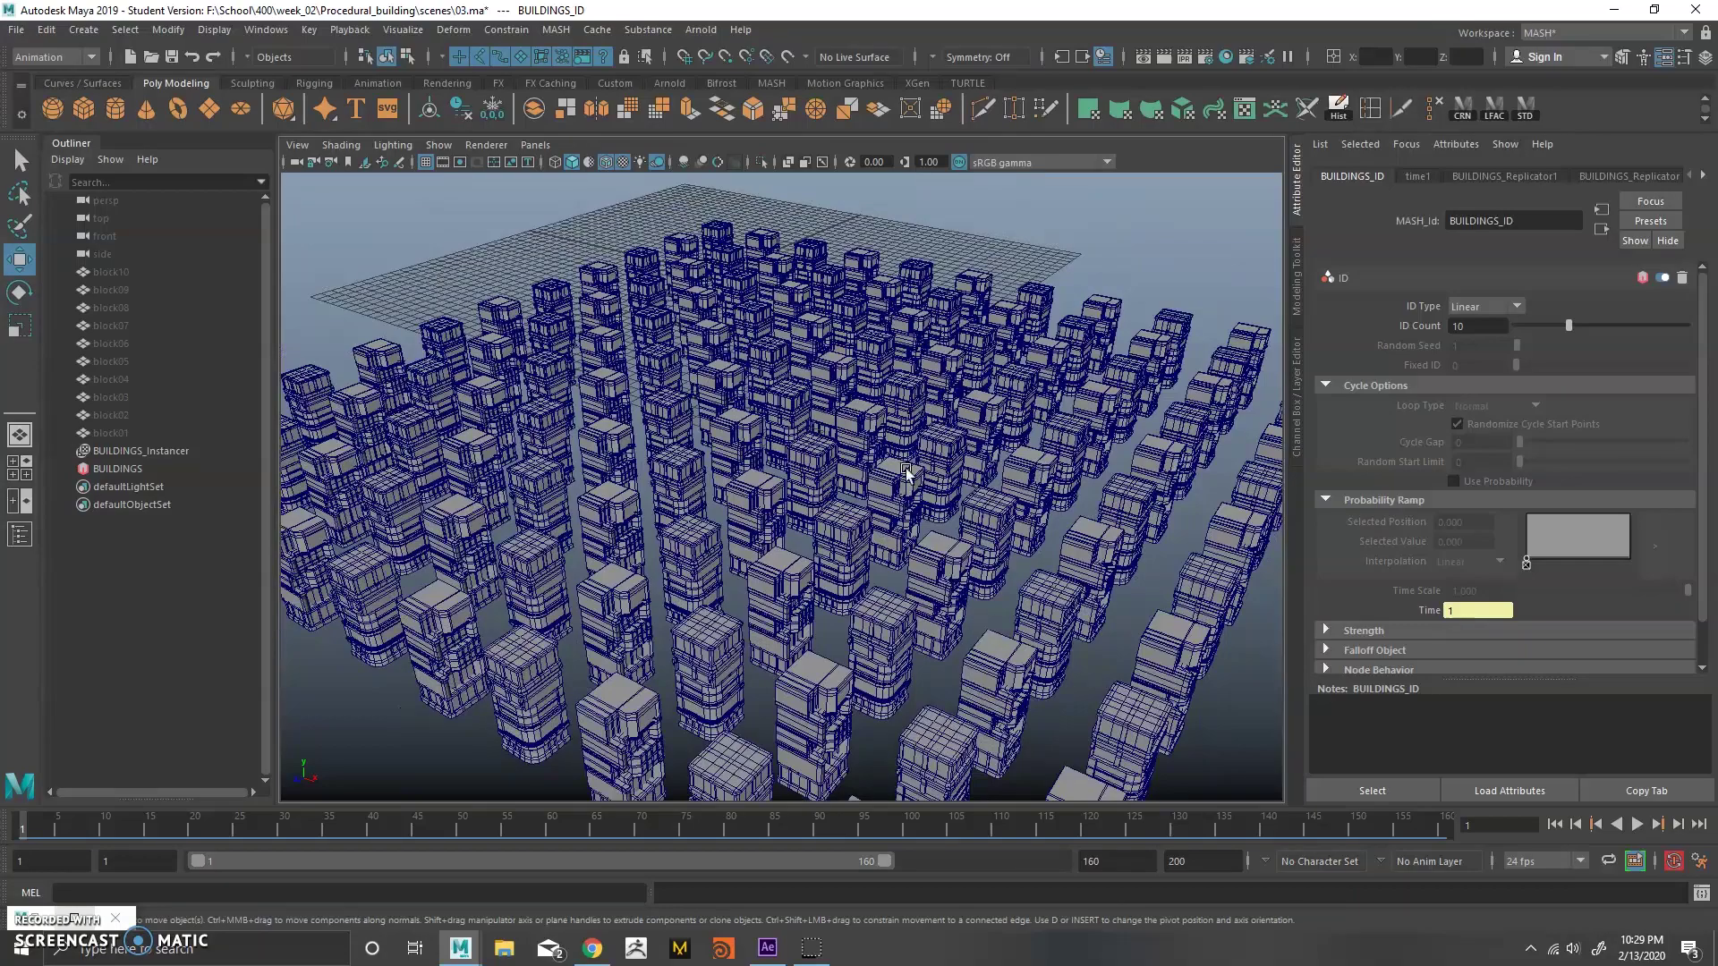
{"action": "left_click_drag", "start_coordinate": [868, 388], "coordinate": [743, 409], "text": "alt"}
{"action": "right_click_drag", "start_coordinate": [743, 410], "coordinate": [898, 369], "text": "alt"}
{"action": "left_click_drag", "start_coordinate": [898, 370], "coordinate": [1178, 237], "text": "alt"}
{"action": "right_click_drag", "start_coordinate": [847, 371], "coordinate": [1188, 362], "text": "alt"}
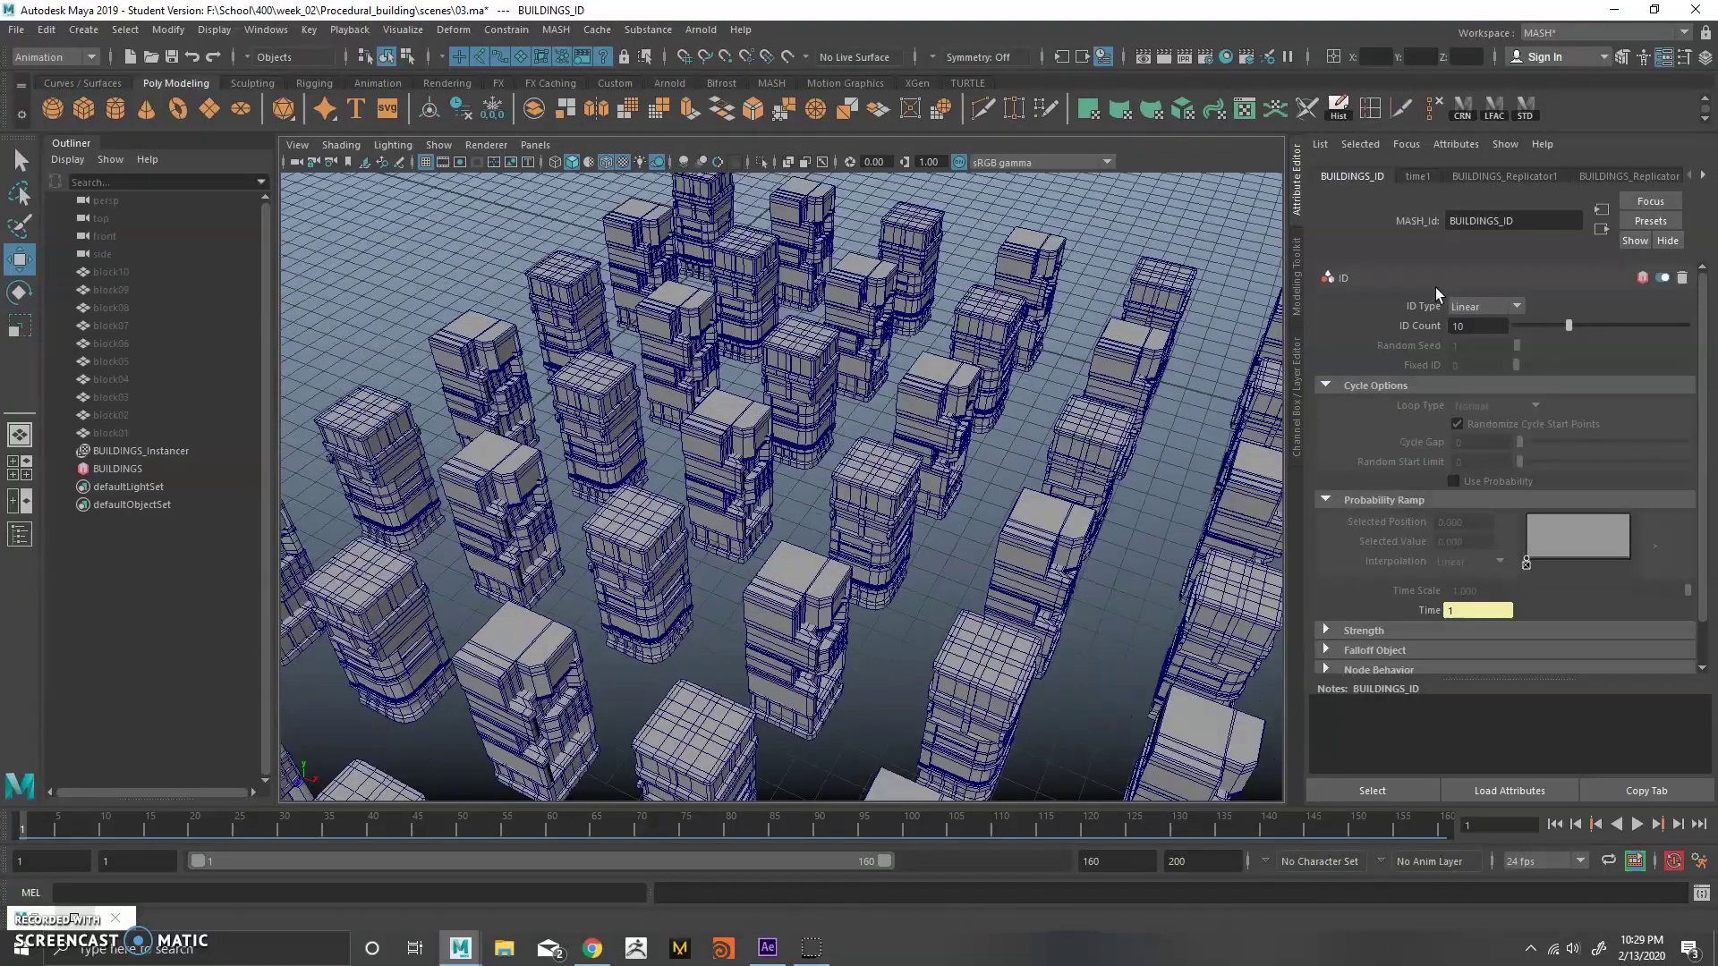
Set the ID node's ID type to Random.
{"action": "left_click", "coordinate": [1474, 308]}
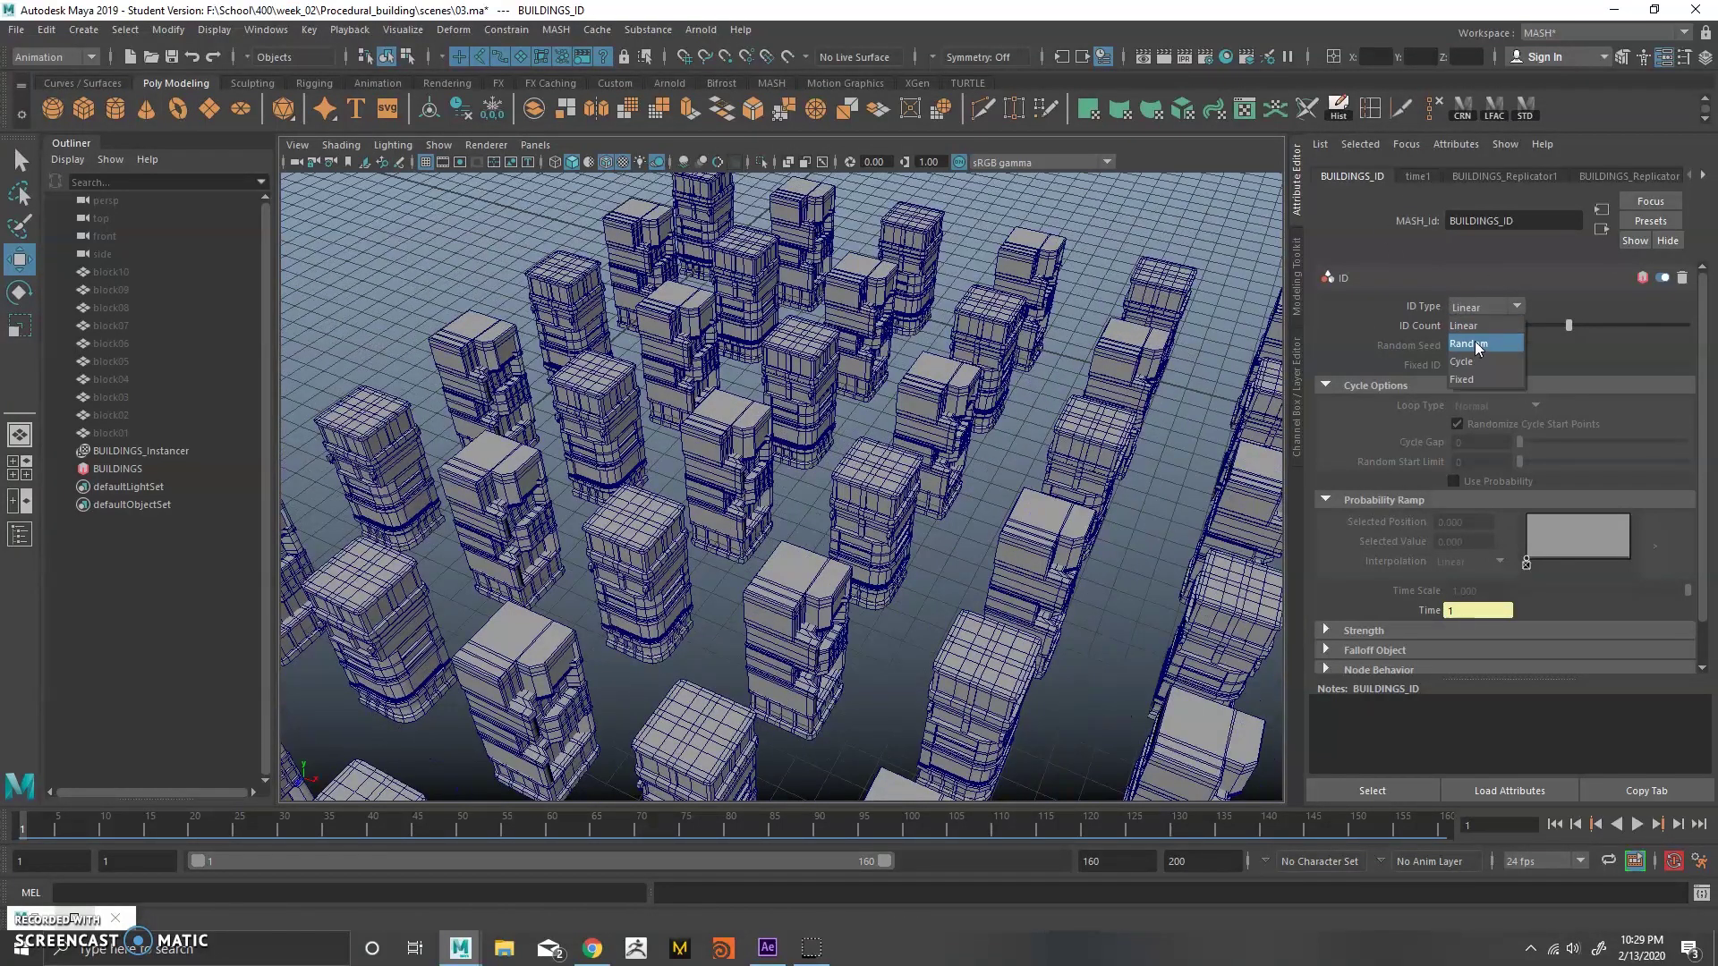
{"action": "left_click", "coordinate": [1470, 345]}
{"action": "middle_click_drag", "start_coordinate": [905, 401], "coordinate": [918, 478], "text": "alt"}
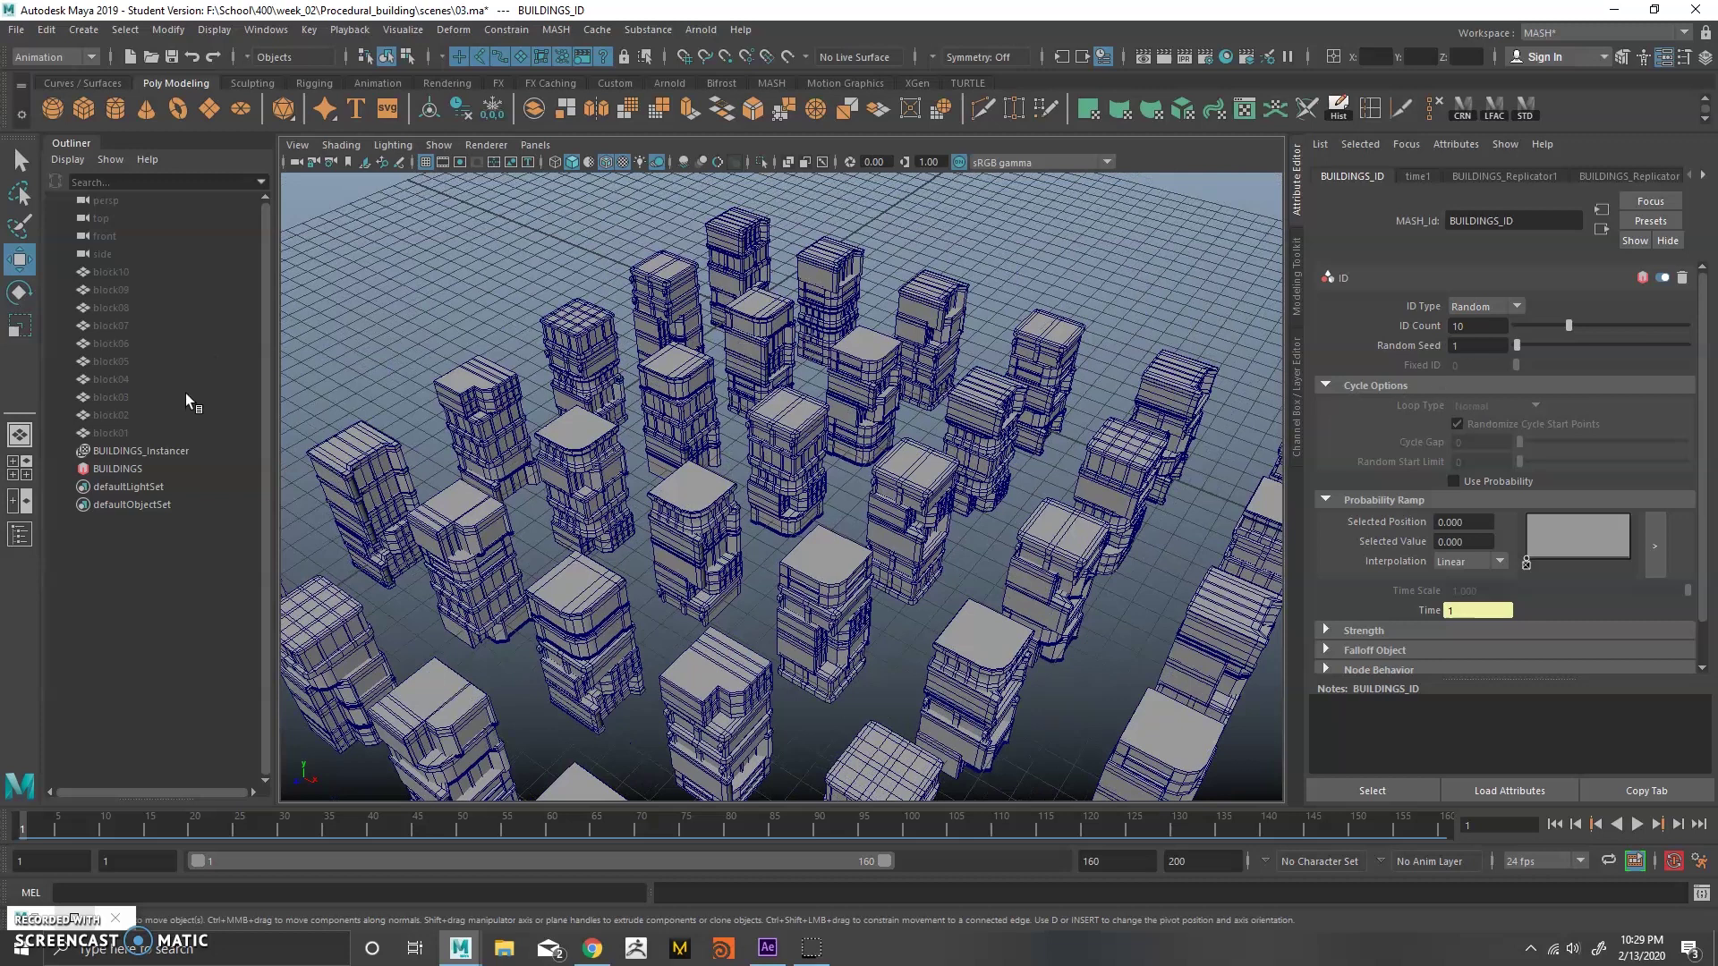
{"action": "left_click_drag", "start_coordinate": [849, 411], "coordinate": [827, 414], "text": "alt"}
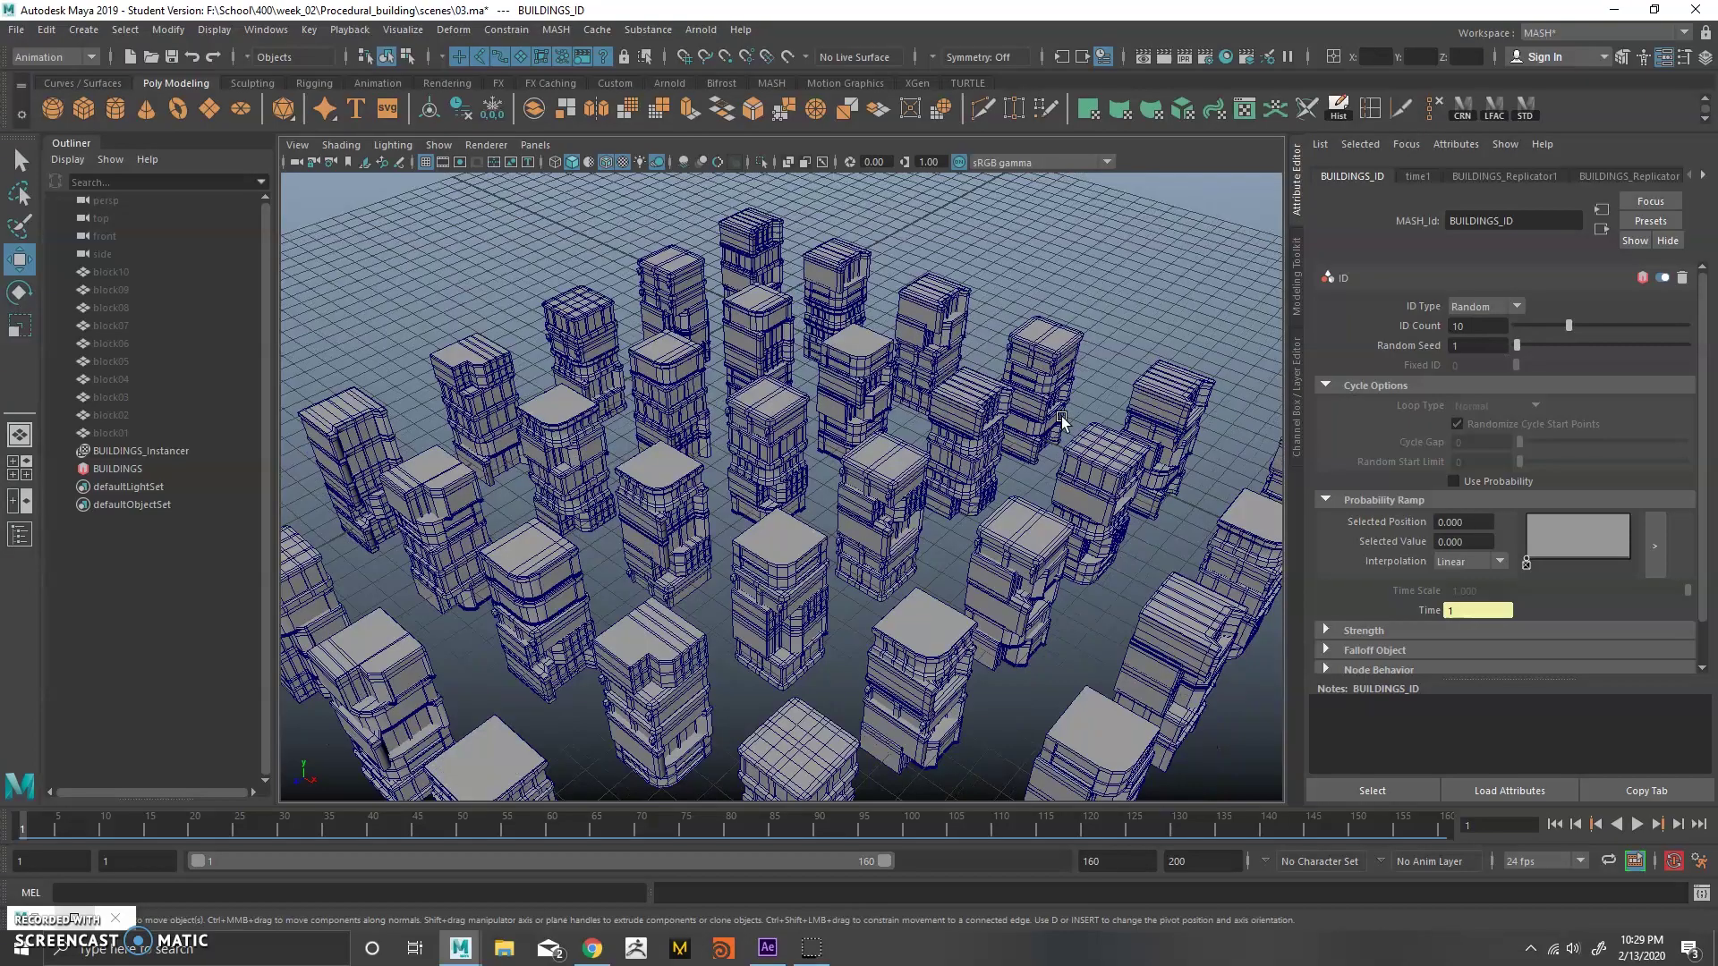
Set the ID node's random seed to 21 to vary the block combinations.
{"action": "left_click_drag", "start_coordinate": [1531, 346], "coordinate": [1552, 341]}
{"action": "left_click_drag", "start_coordinate": [1083, 462], "coordinate": [893, 429], "text": "alt"}
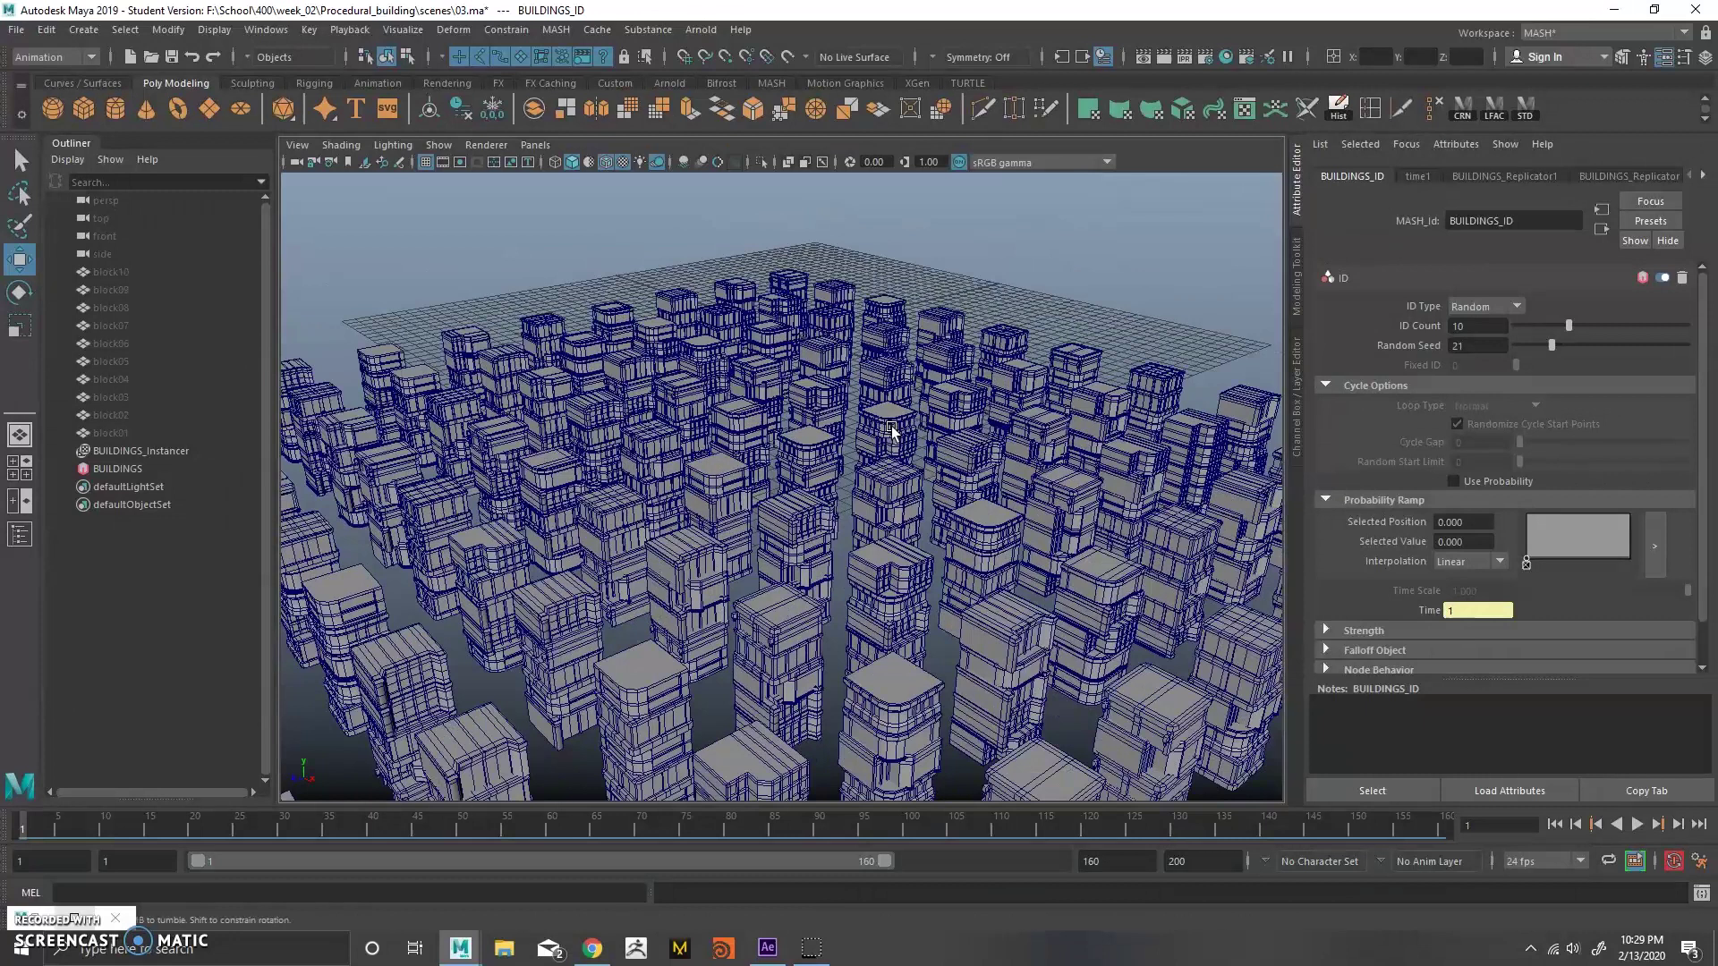
{"action": "left_click_drag", "start_coordinate": [1706, 429], "coordinate": [1705, 471]}
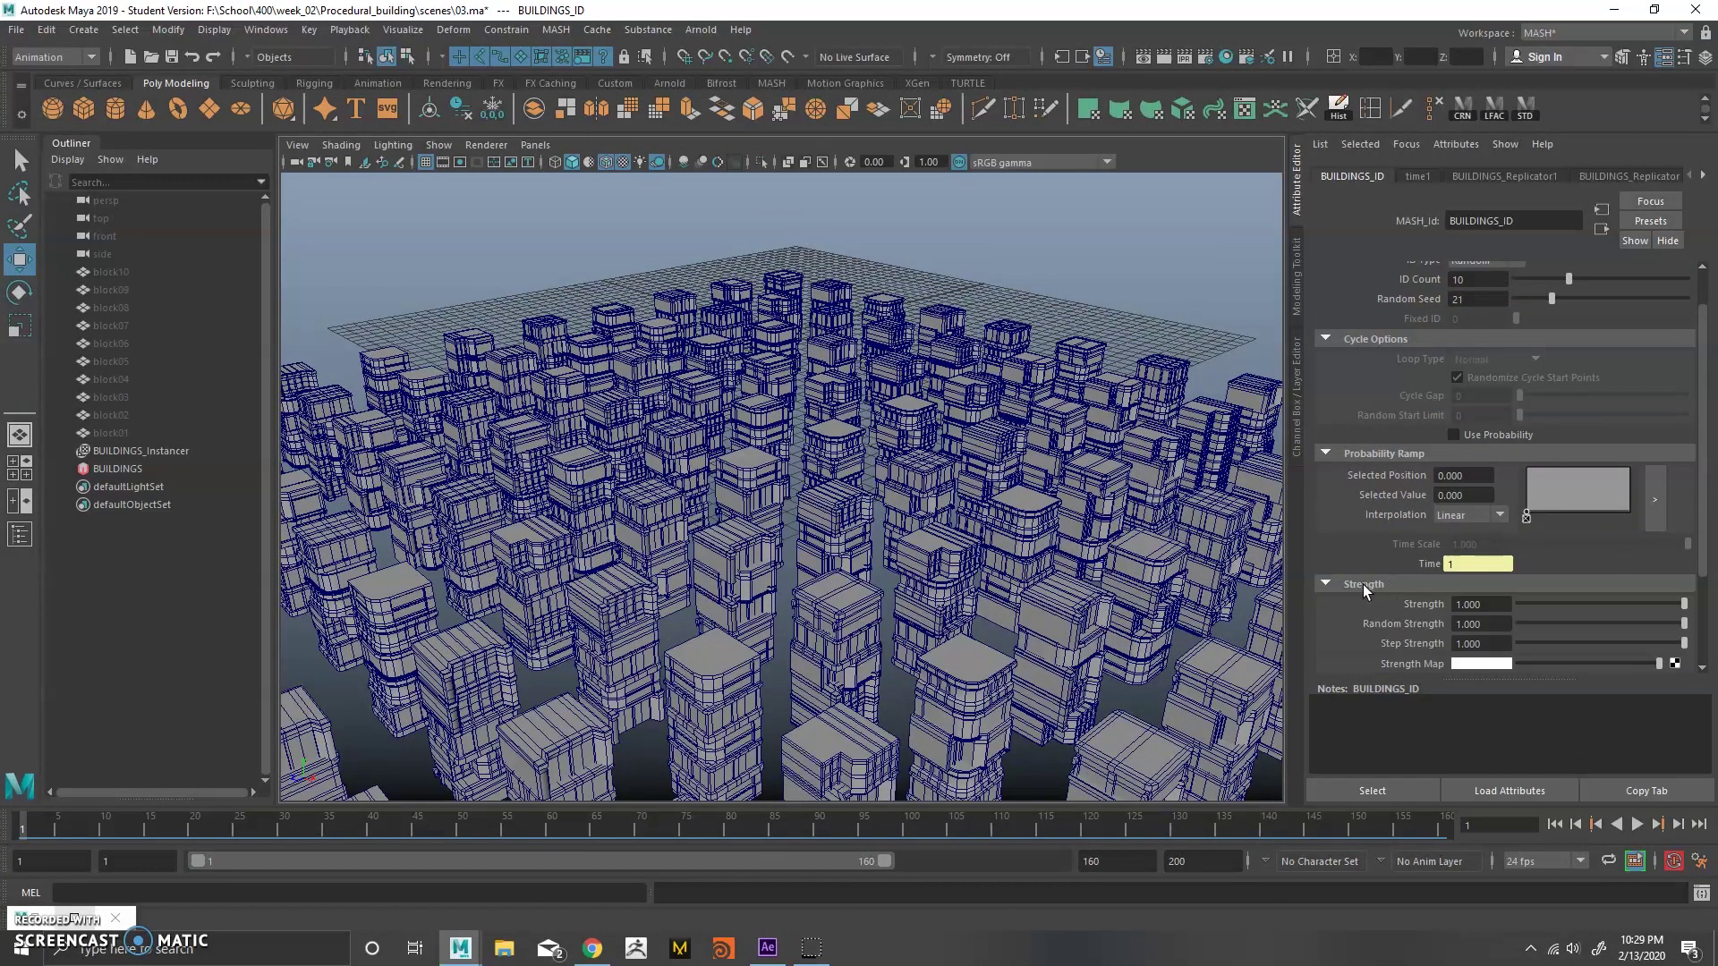
{"action": "left_click_drag", "start_coordinate": [1703, 373], "coordinate": [1699, 317]}
Examine the randomized towers from above, from the side and up close to check the floor variation.
{"action": "right_click_drag", "start_coordinate": [928, 448], "coordinate": [818, 403], "text": "alt"}
{"action": "left_click_drag", "start_coordinate": [818, 402], "coordinate": [694, 486], "text": "alt"}
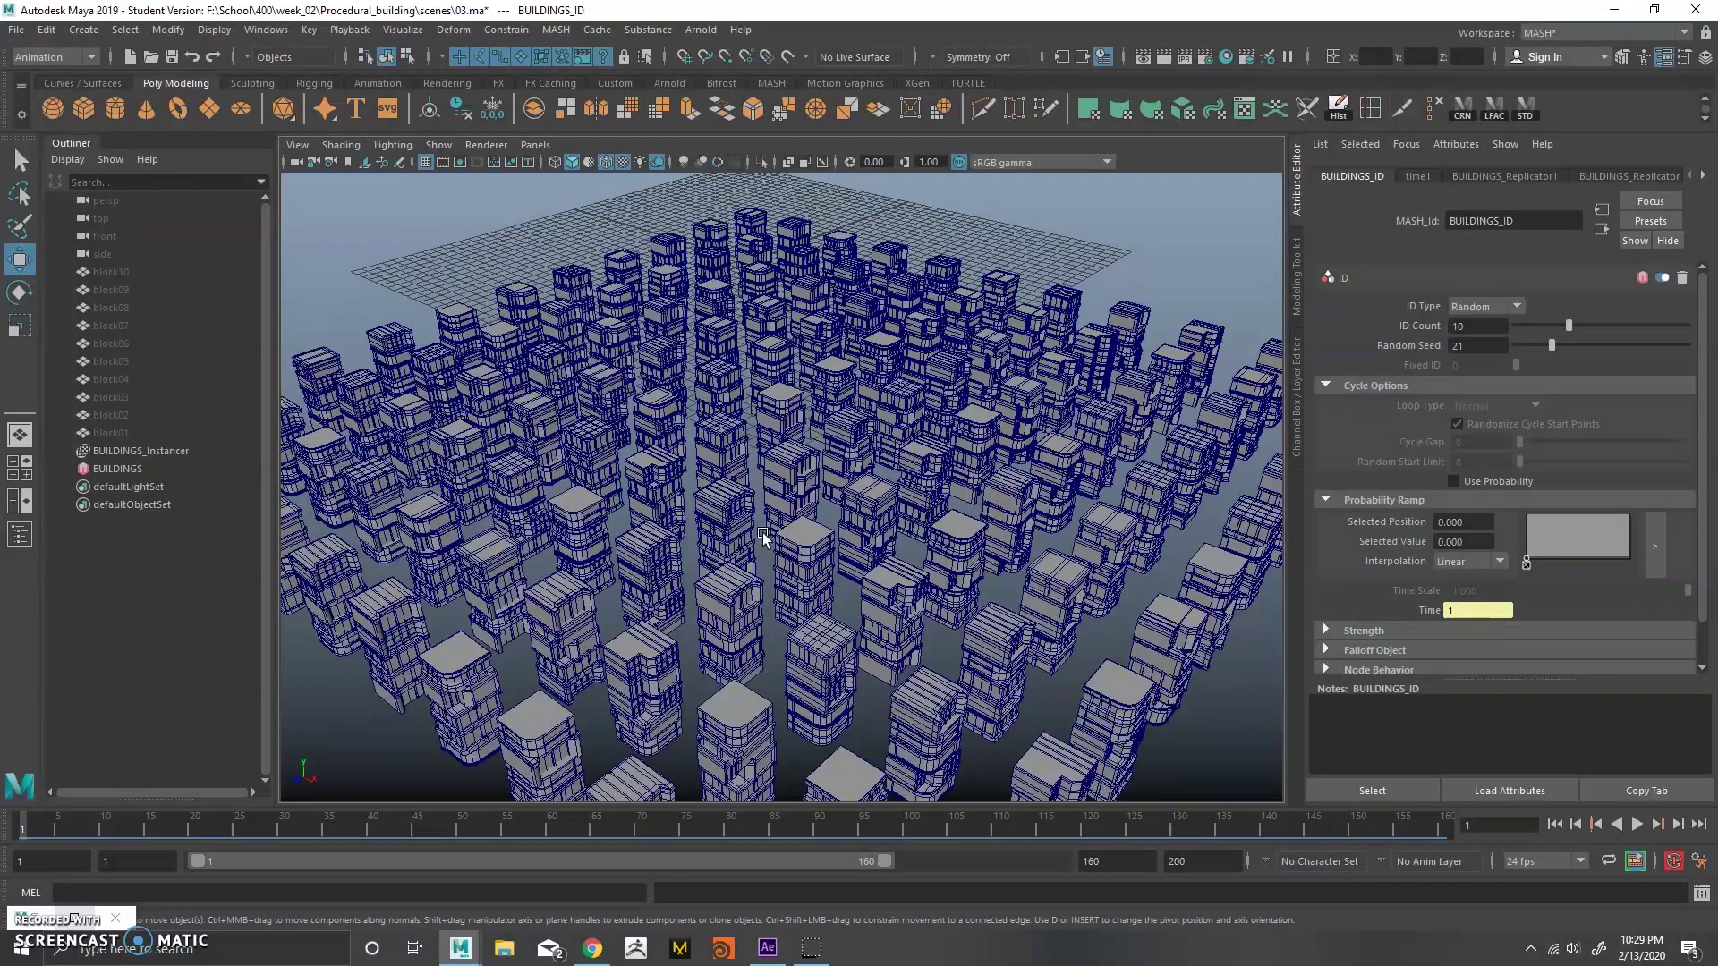
{"action": "left_click_drag", "start_coordinate": [765, 537], "coordinate": [740, 502], "text": "alt"}
{"action": "mouse_move", "coordinate": [836, 491]}
{"action": "right_mouse_down", "text": "alt"}
{"action": "mouse_move", "coordinate": [869, 486]}
{"action": "mouse_move", "coordinate": [863, 474]}
{"action": "right_mouse_up", "text": "alt"}
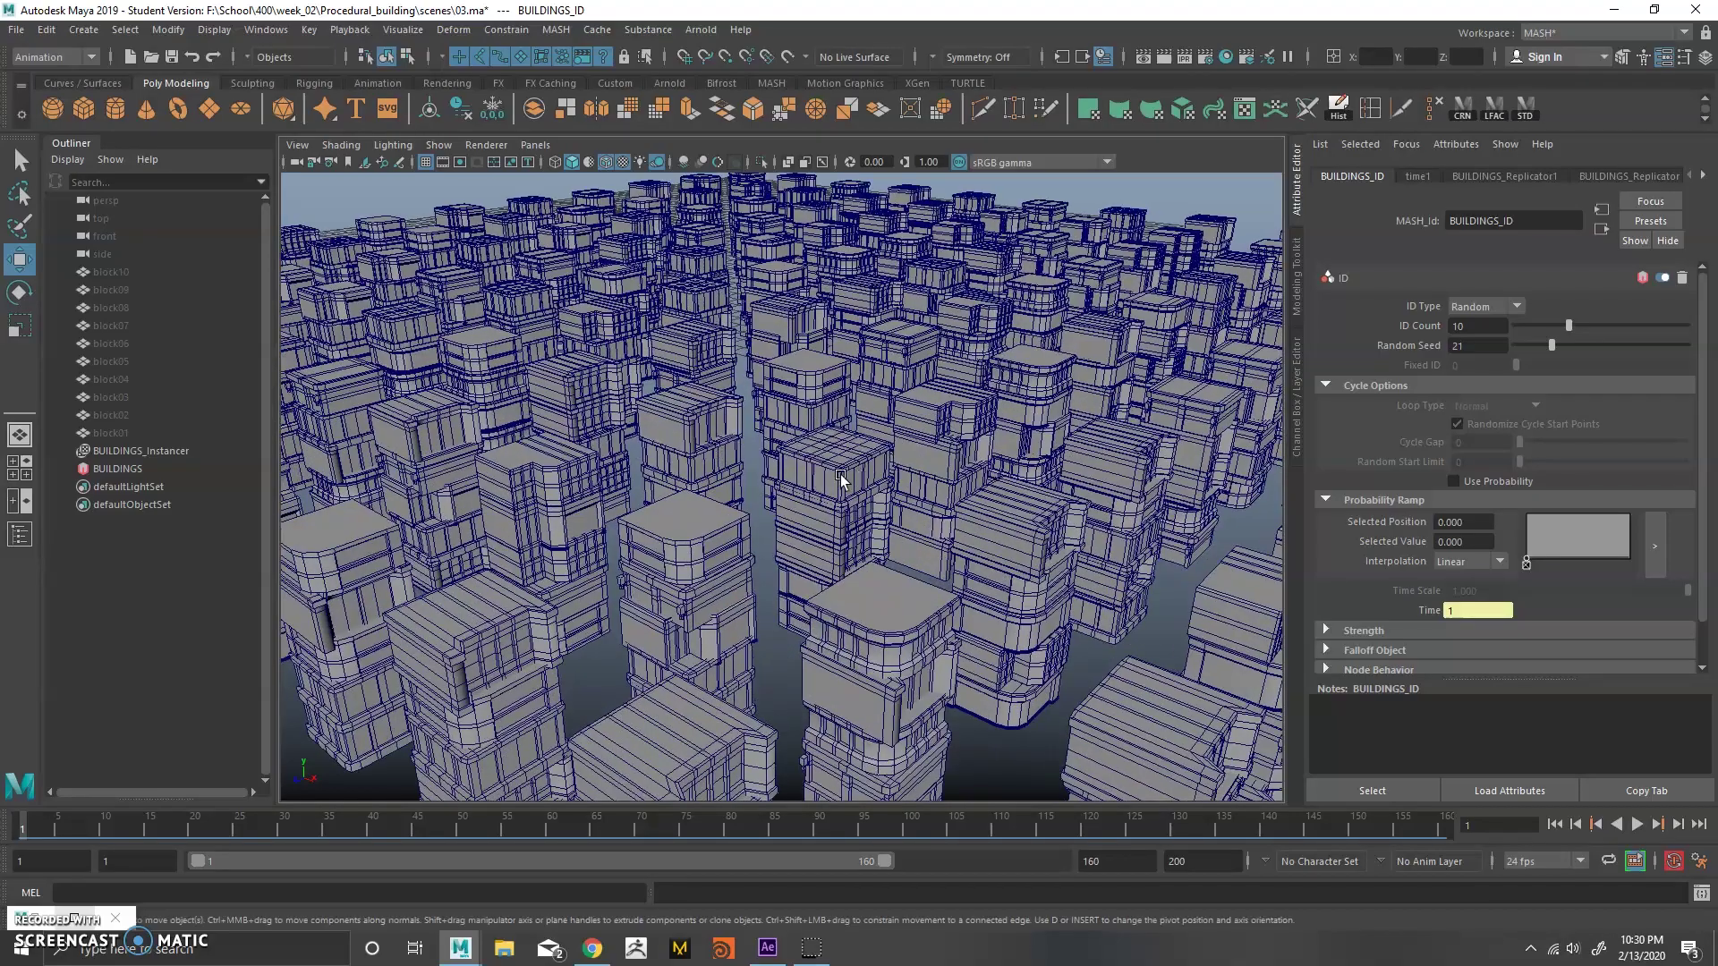
{"action": "left_click_drag", "start_coordinate": [832, 404], "coordinate": [837, 458], "text": "alt"}
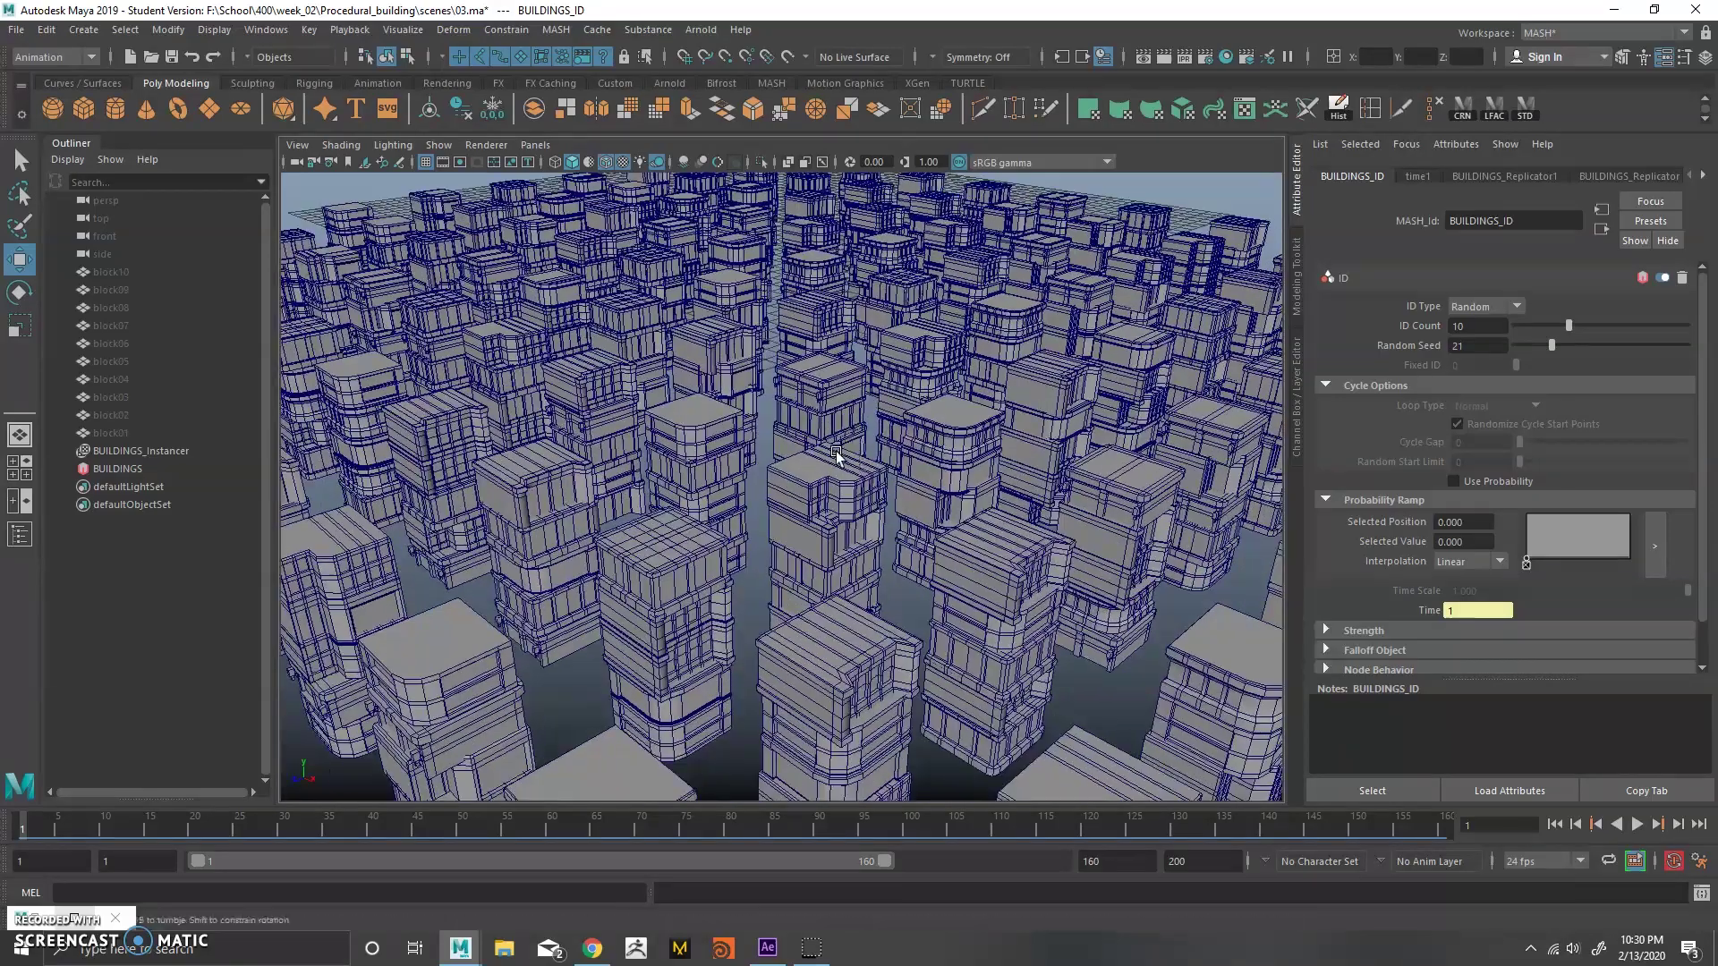
{"action": "scroll", "coordinate": [836, 455], "scroll_direction": "down", "scroll_amount": 3}
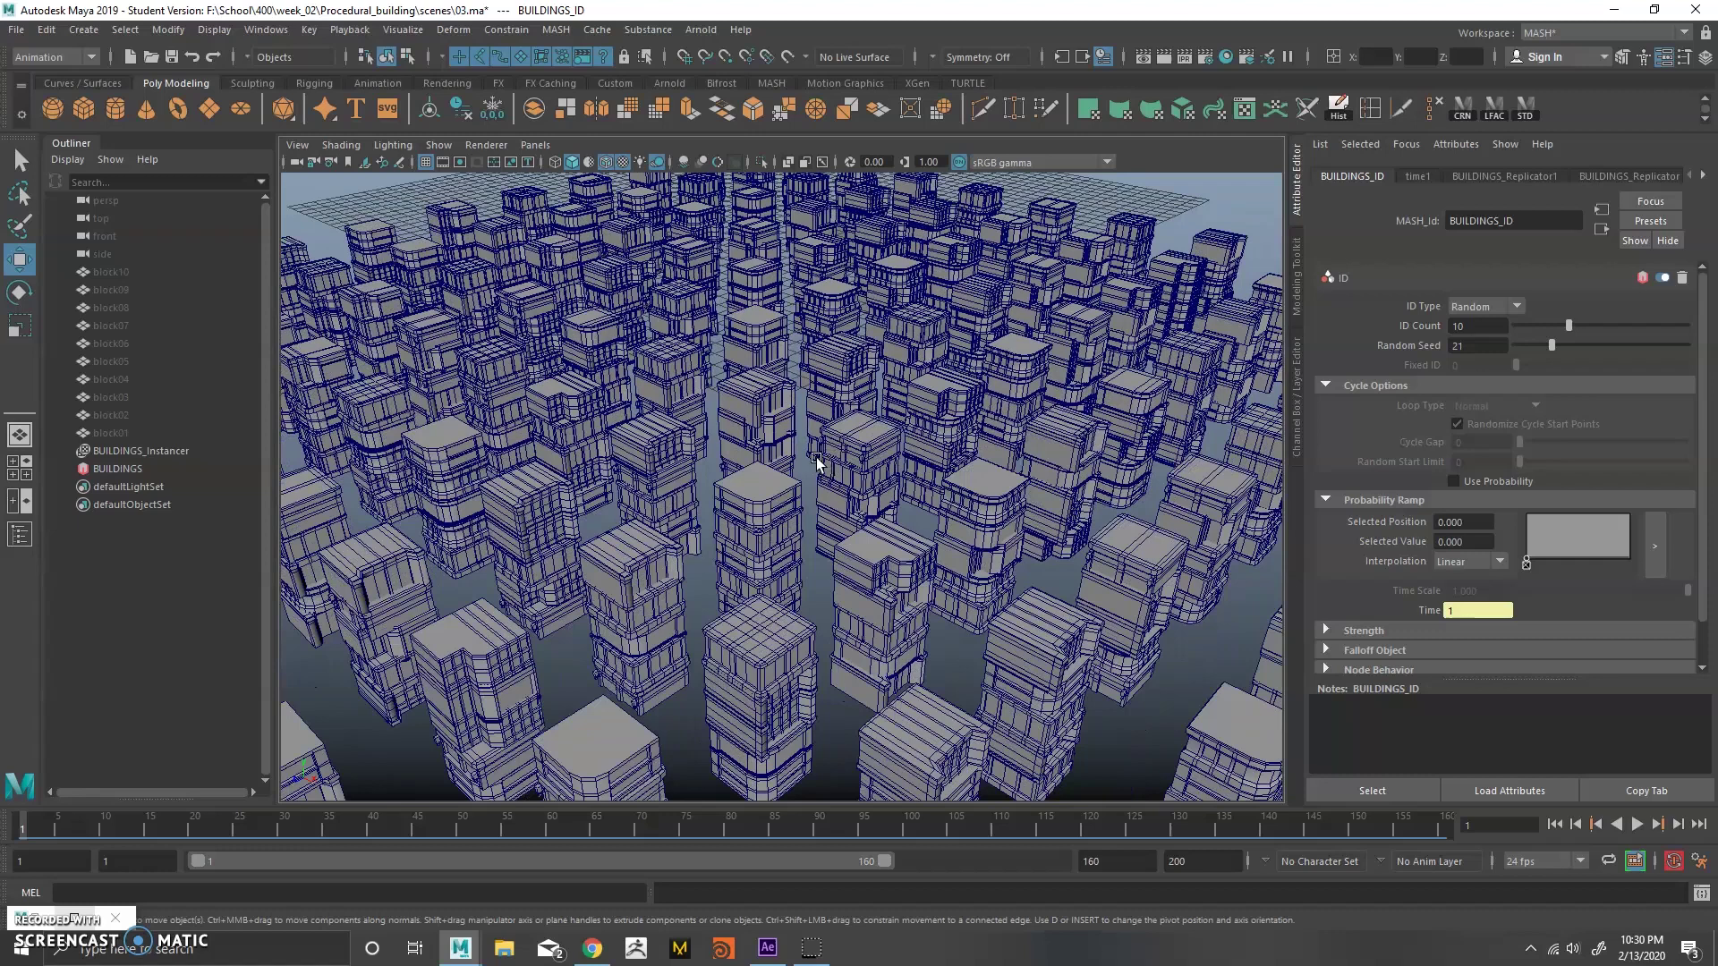
{"action": "middle_click_drag", "start_coordinate": [816, 543], "coordinate": [831, 456], "text": "alt"}
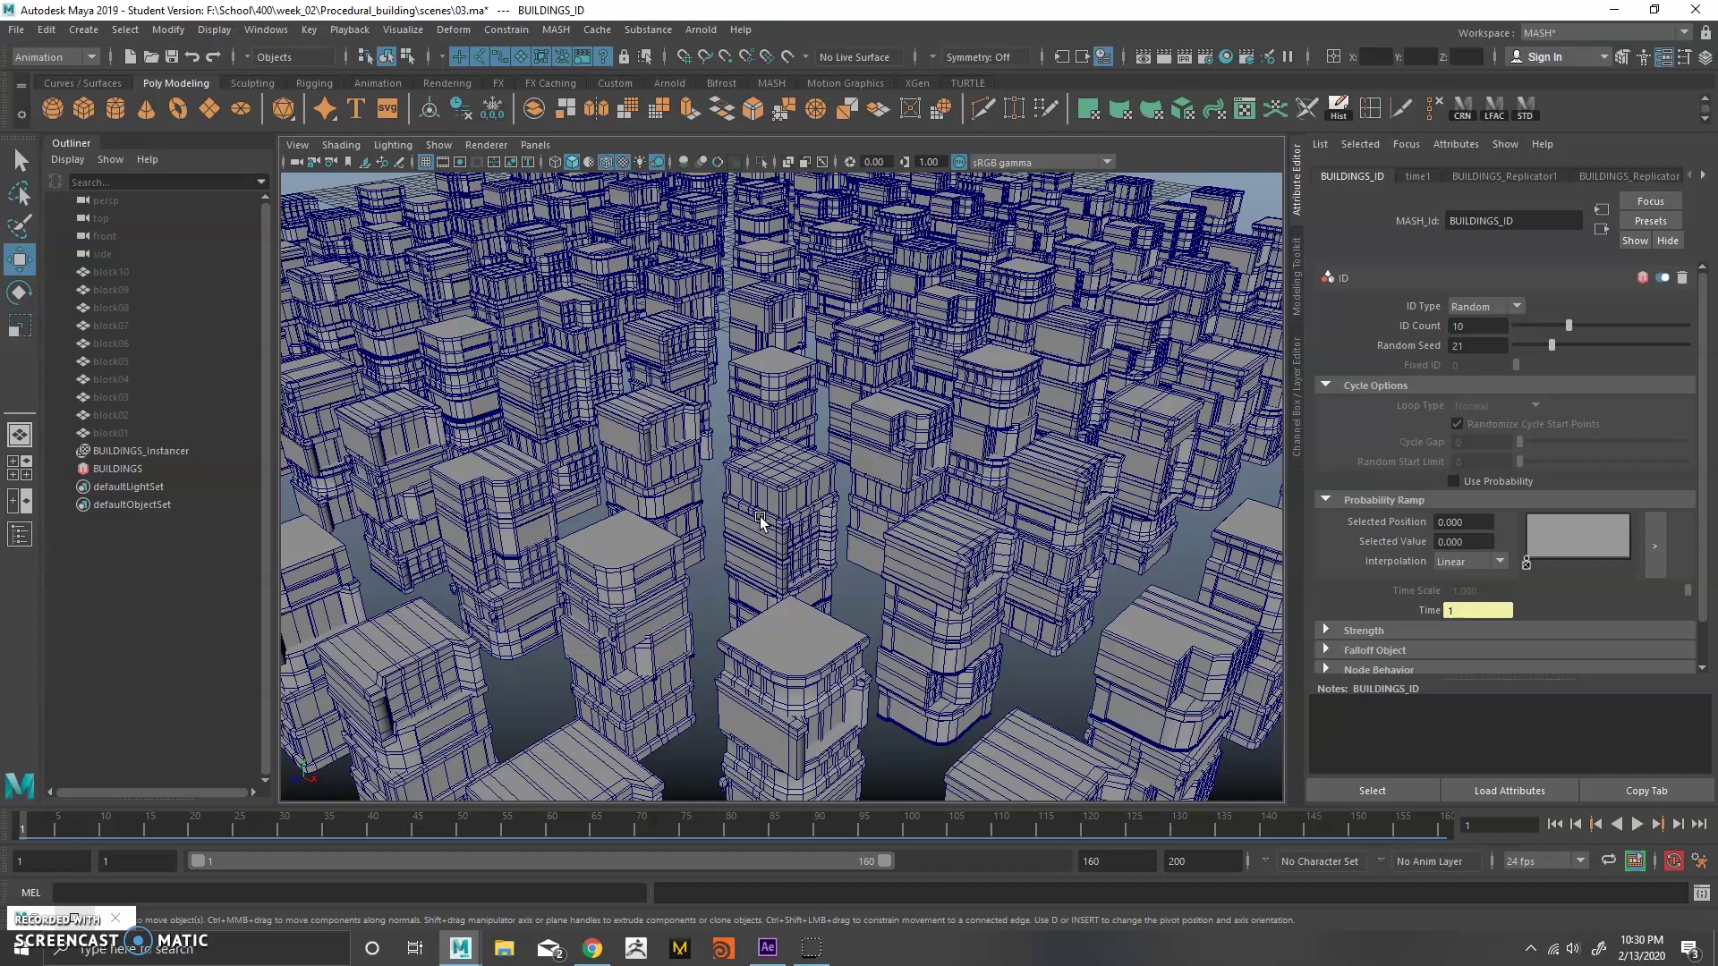
{"action": "scroll", "coordinate": [914, 430], "scroll_direction": "down", "scroll_amount": 6}
{"action": "left_click_drag", "start_coordinate": [921, 448], "coordinate": [1279, 476], "text": "alt"}
{"action": "scroll", "coordinate": [1011, 456], "scroll_direction": "up", "scroll_amount": 4}
{"action": "middle_click_drag", "start_coordinate": [1004, 308], "coordinate": [997, 479], "text": "alt"}
{"action": "scroll", "coordinate": [1073, 479], "scroll_direction": "up", "scroll_amount": 5}
{"action": "left_click_drag", "start_coordinate": [1219, 480], "coordinate": [766, 470], "text": "alt"}
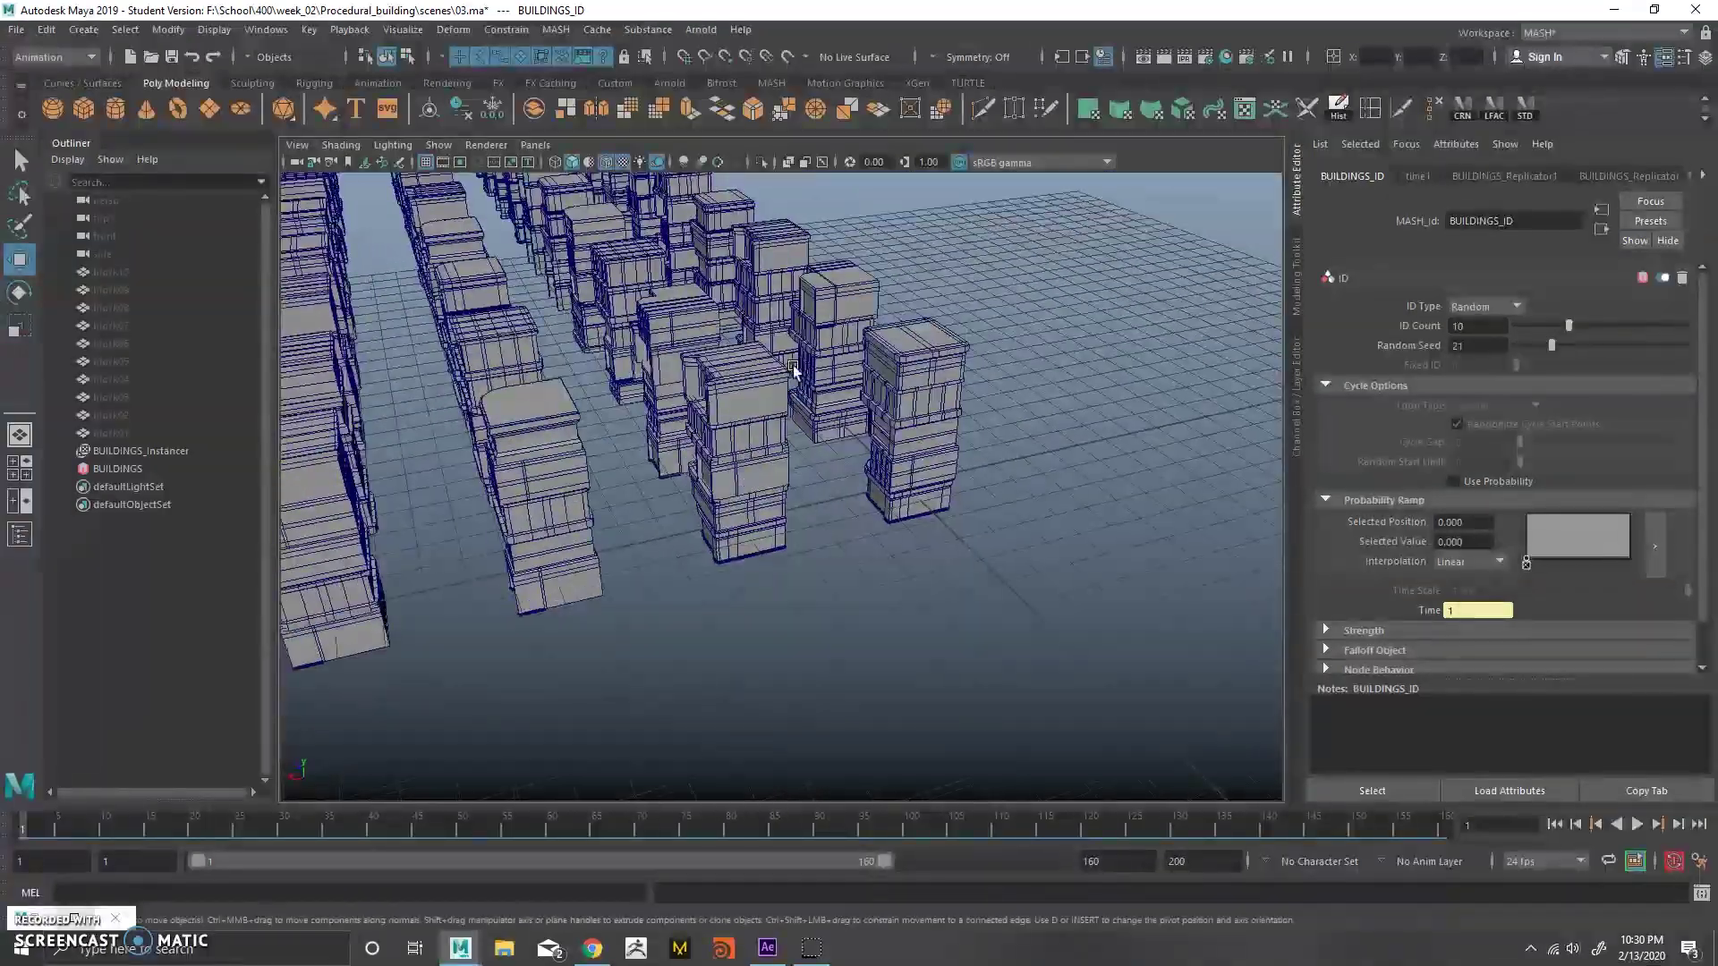
{"action": "scroll", "coordinate": [793, 369], "scroll_direction": "up", "scroll_amount": 3}
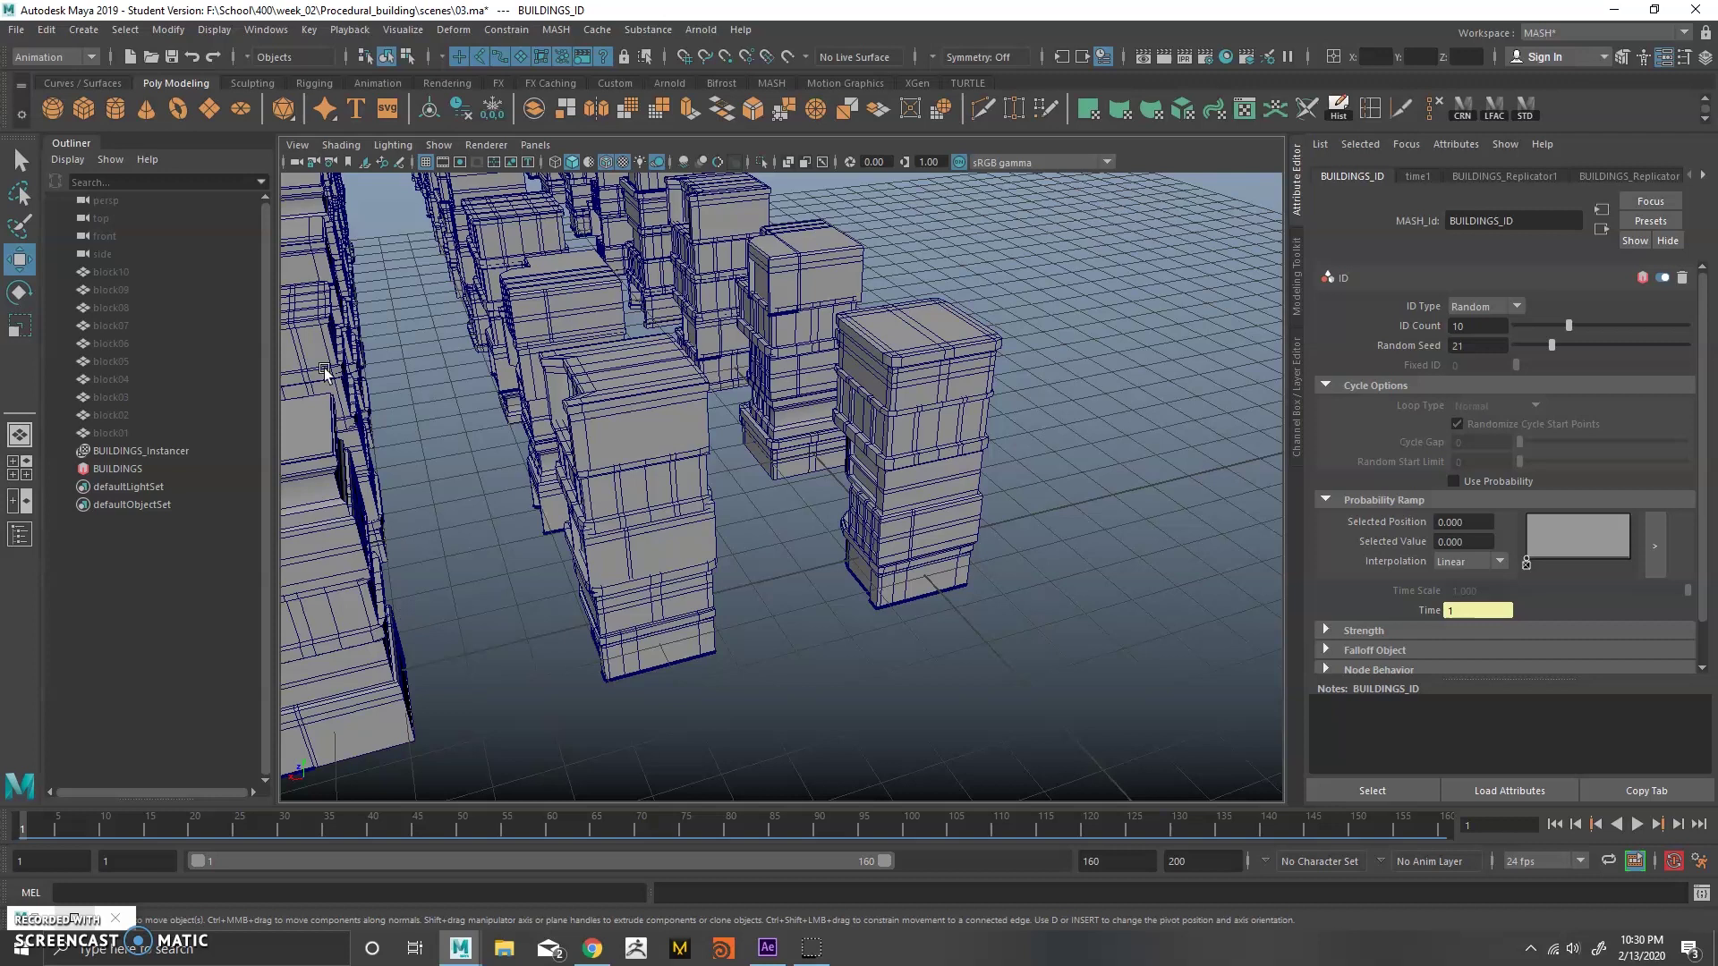
{"action": "scroll", "coordinate": [949, 449], "scroll_direction": "up", "scroll_amount": 5}
{"action": "left_click_drag", "start_coordinate": [952, 530], "coordinate": [482, 497], "text": "alt"}
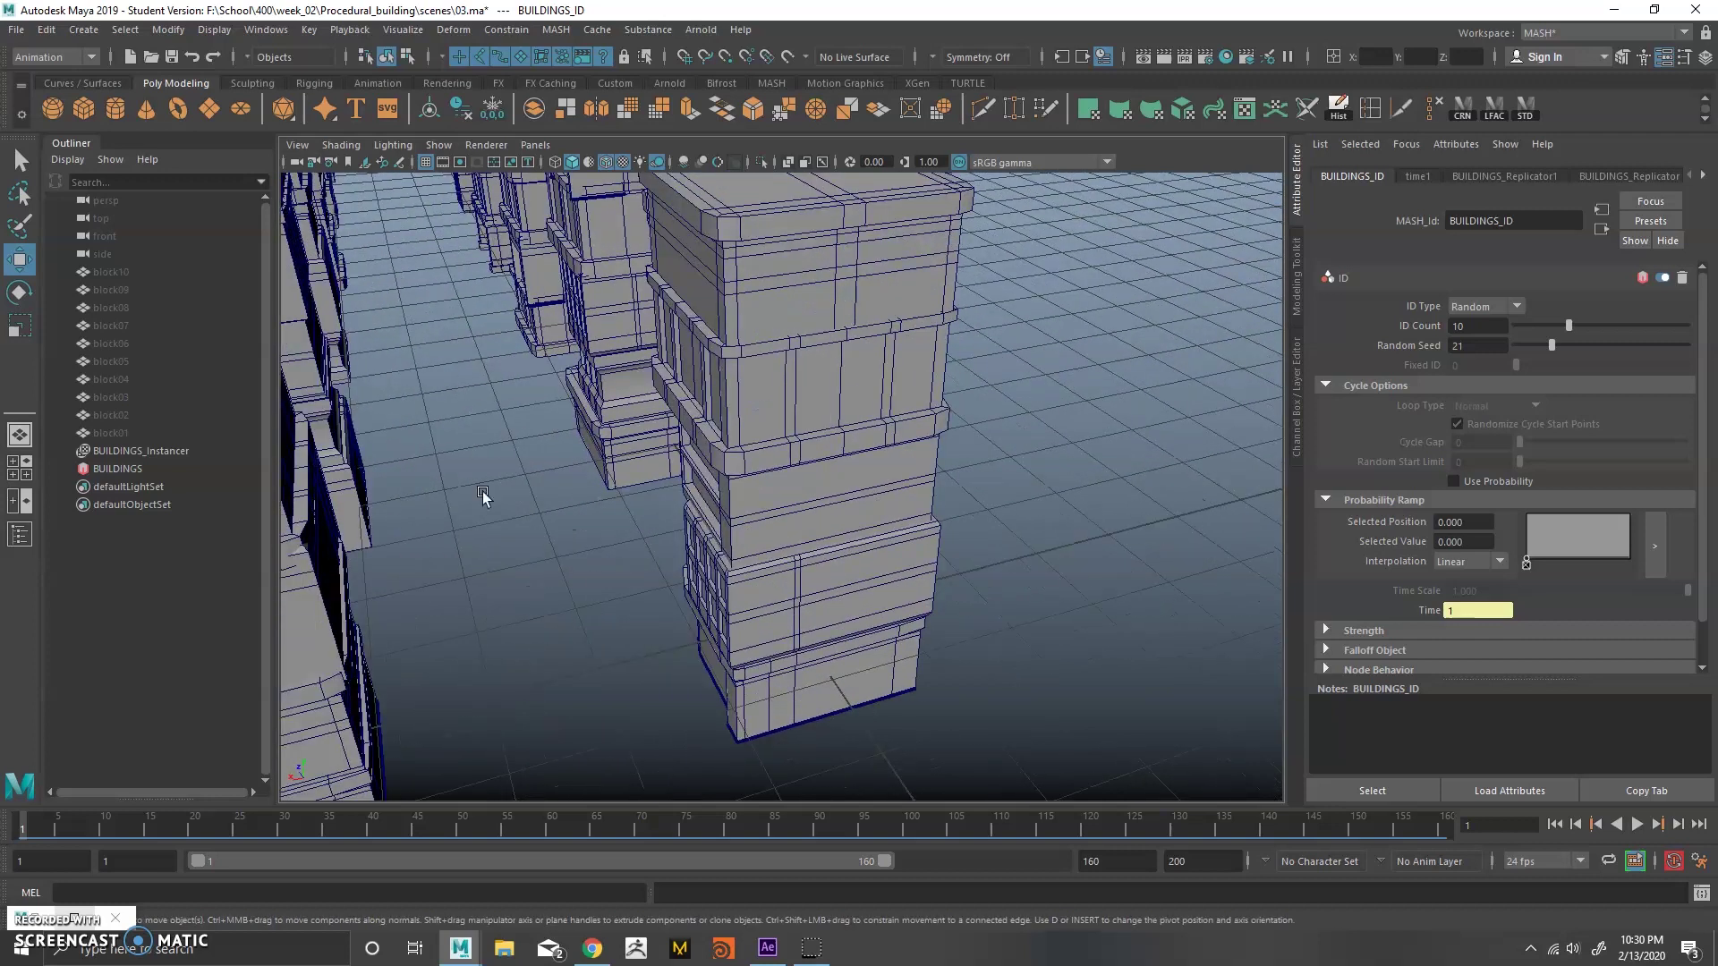
{"action": "scroll", "coordinate": [805, 430], "scroll_direction": "down", "scroll_amount": 2}
Hide the BUILDINGS instancer and unhide the source blocks block01 through block10.
{"action": "left_click", "coordinate": [134, 434]}
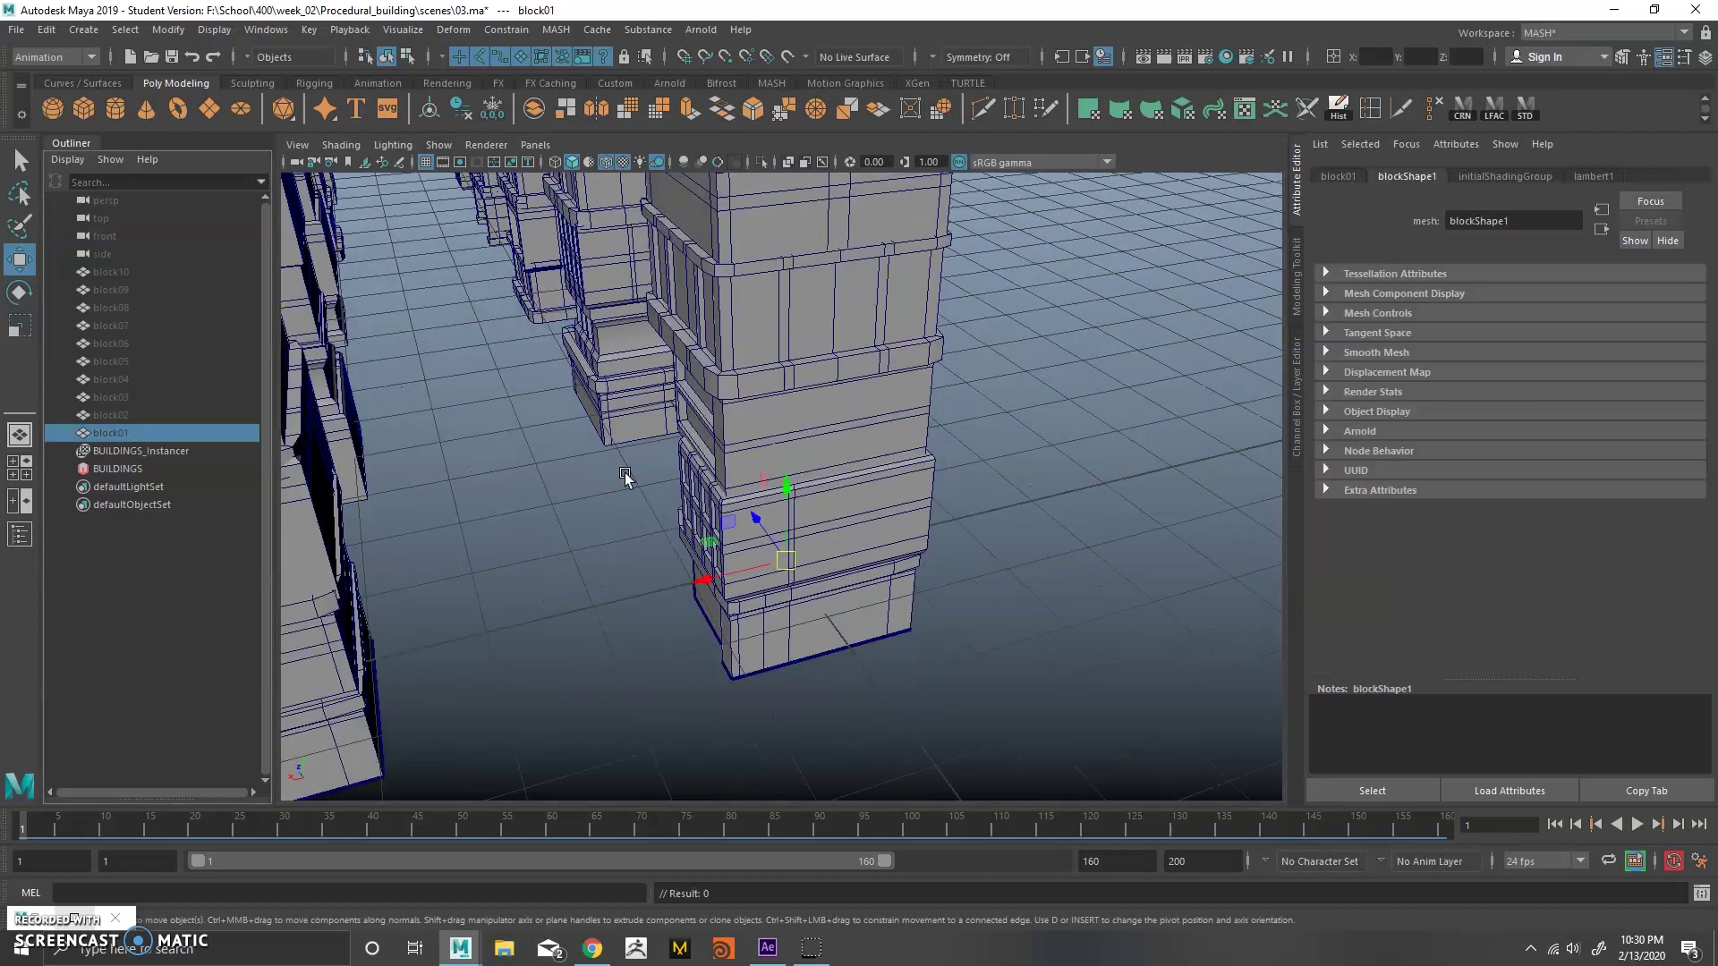
{"action": "key", "text": "f"}
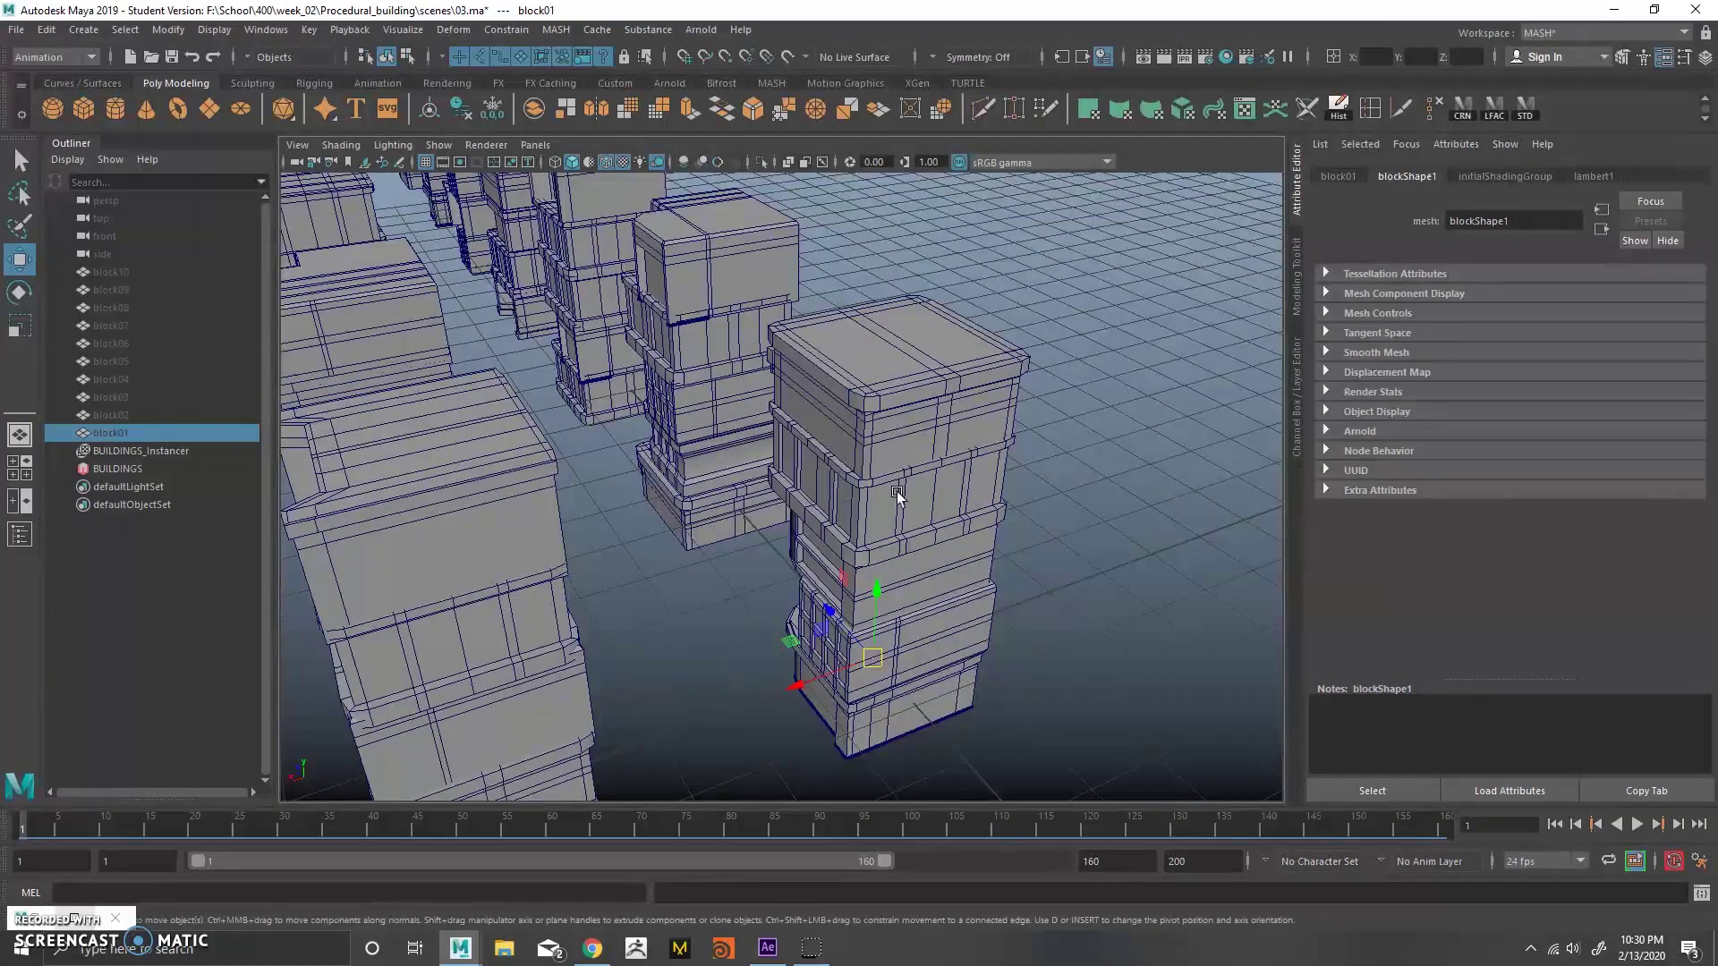
{"action": "left_click", "coordinate": [168, 345]}
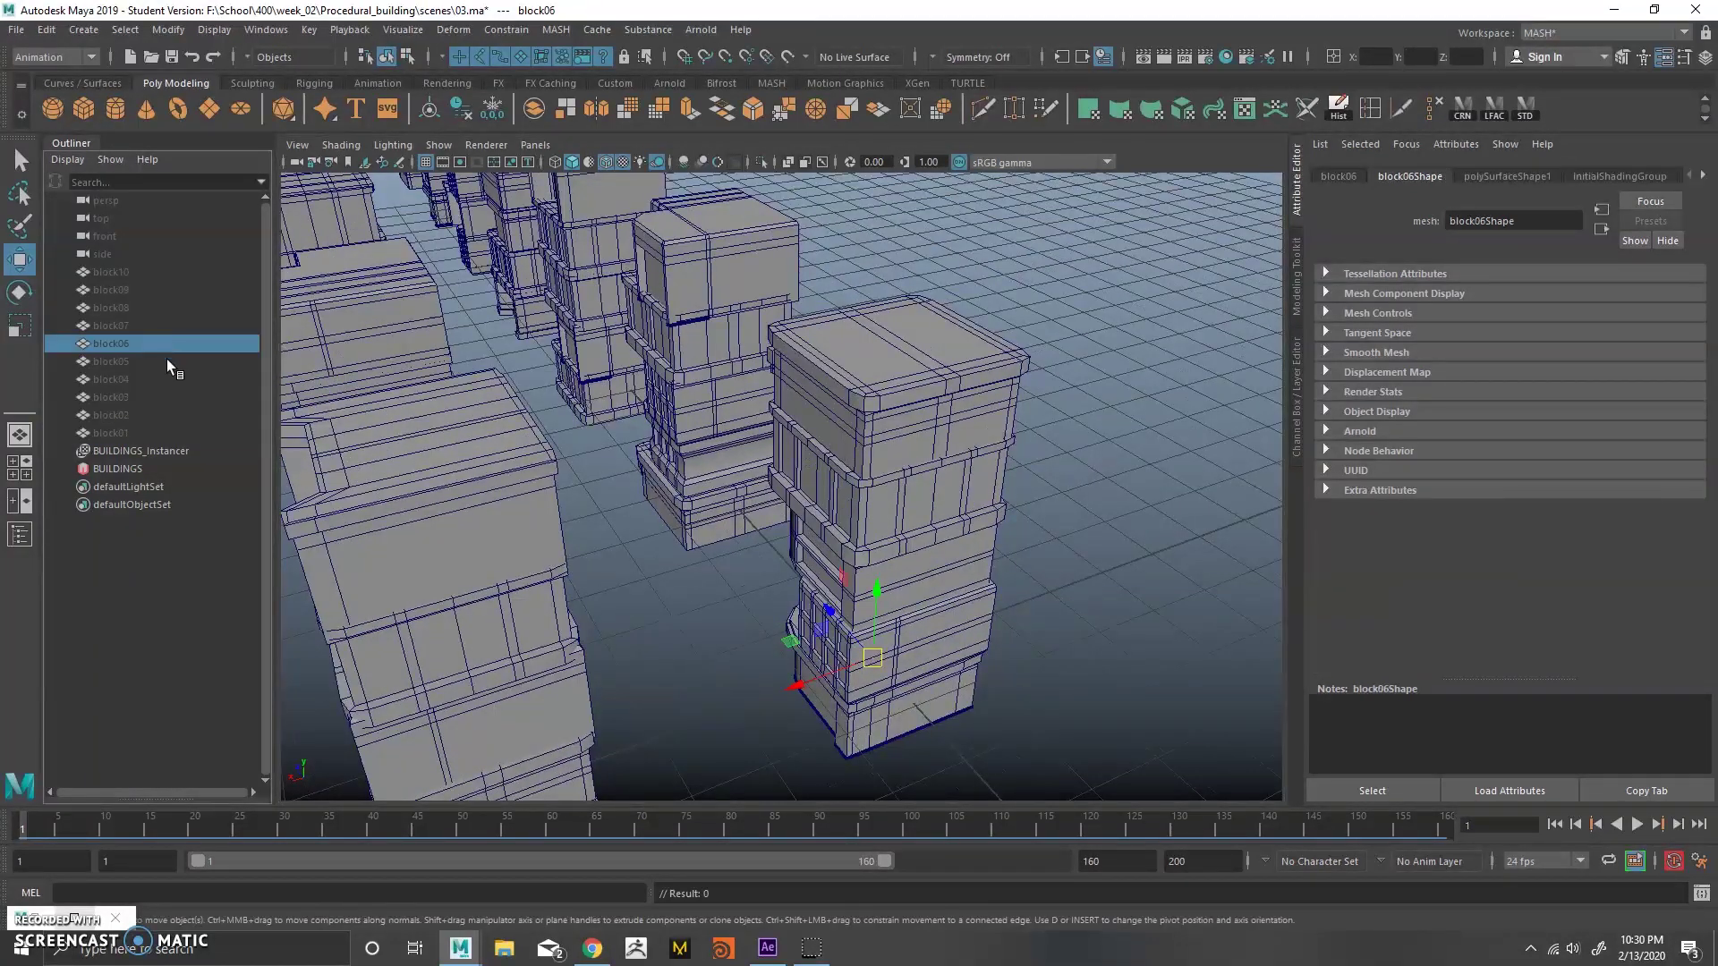
{"action": "left_click", "coordinate": [125, 468]}
{"action": "key", "text": "h"}
{"action": "left_click_drag", "start_coordinate": [135, 273], "coordinate": [137, 424]}
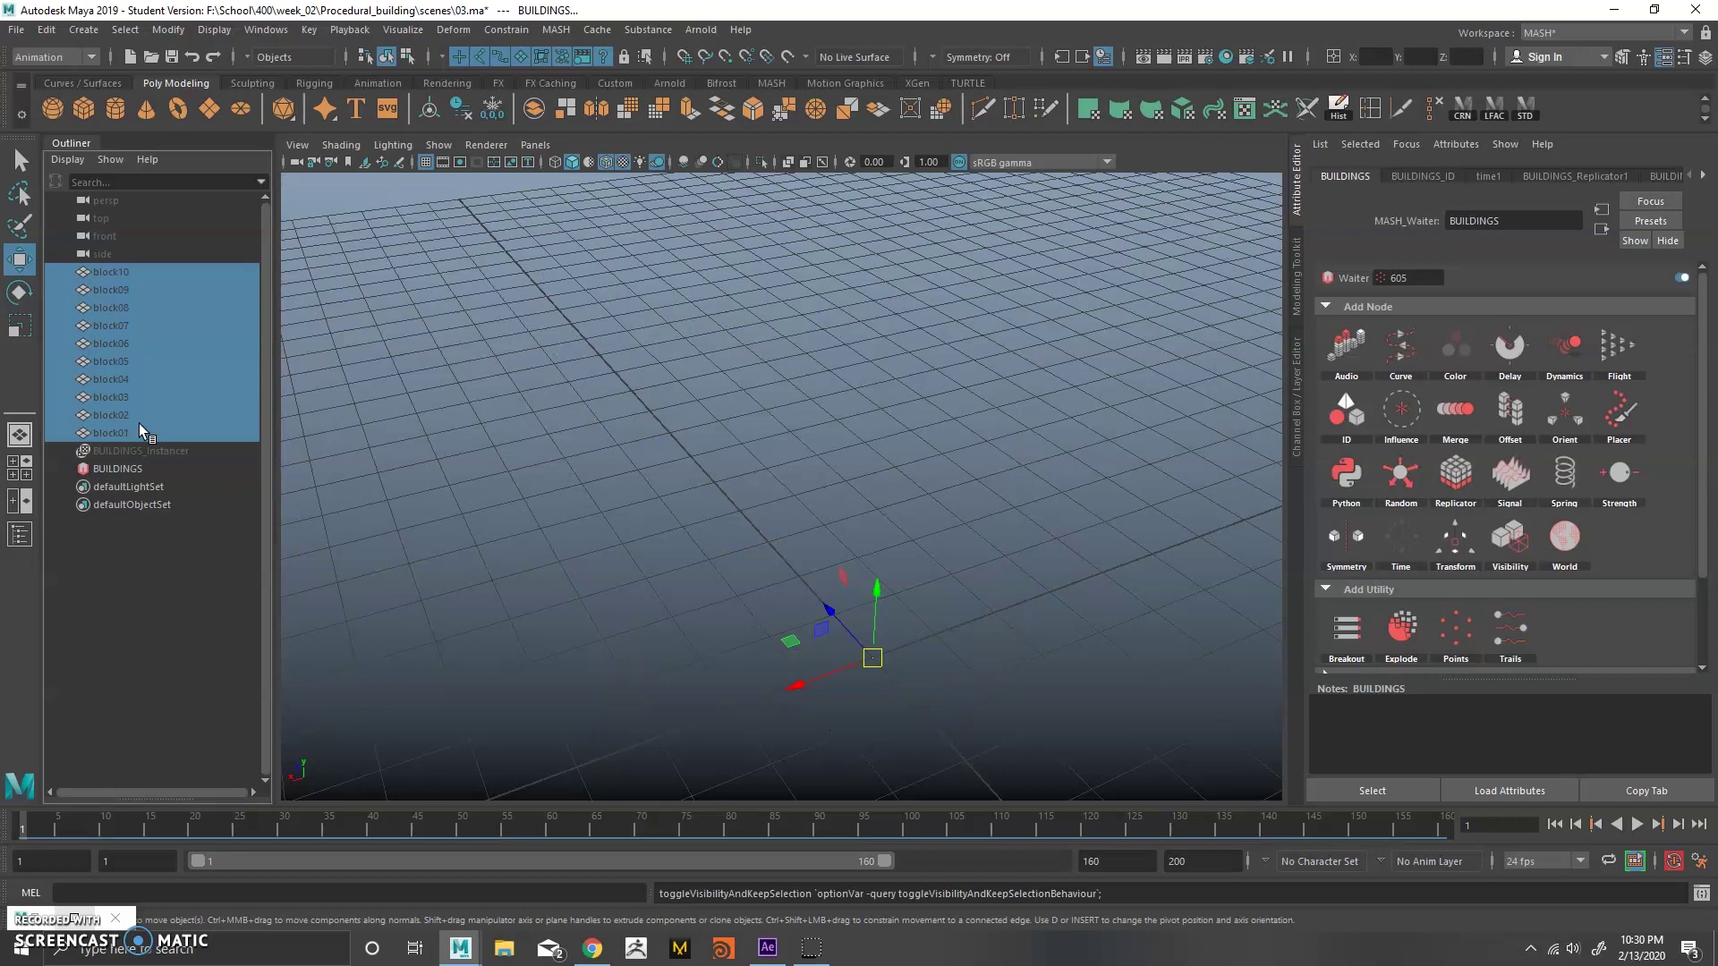
{"action": "key", "text": "h"}
{"action": "key", "text": "f"}
Hide the source blocks again, leaving only block05 displayed.
{"action": "left_click", "coordinate": [234, 433]}
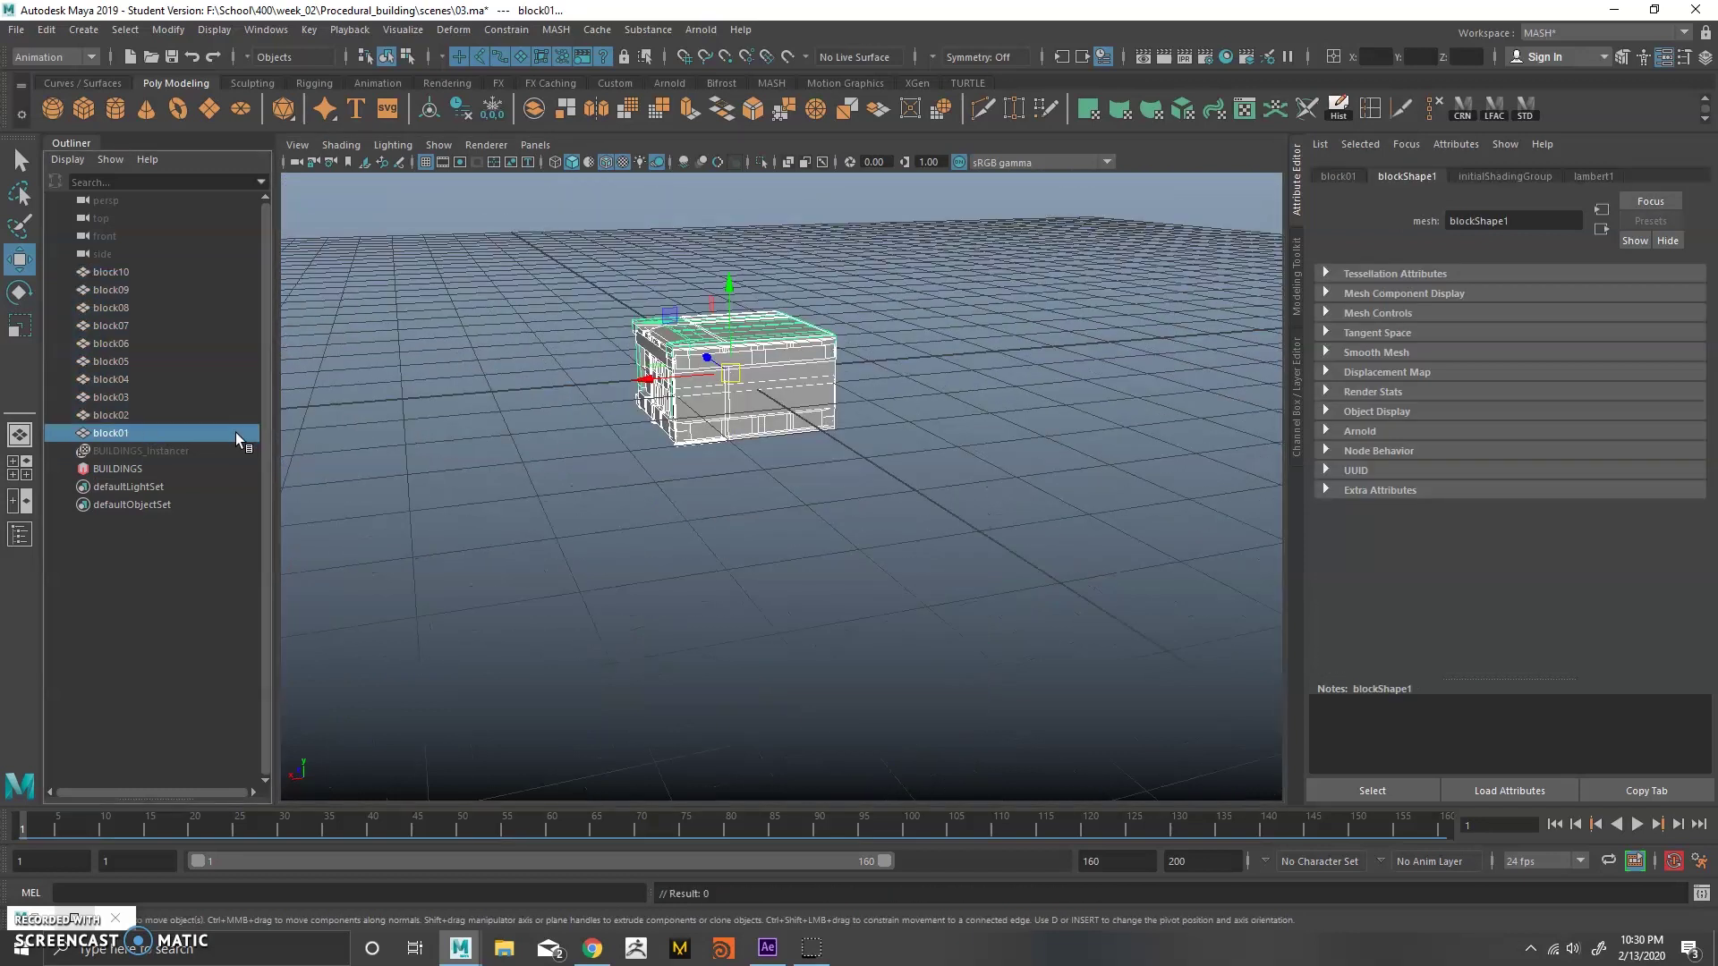
{"action": "key", "text": "h"}
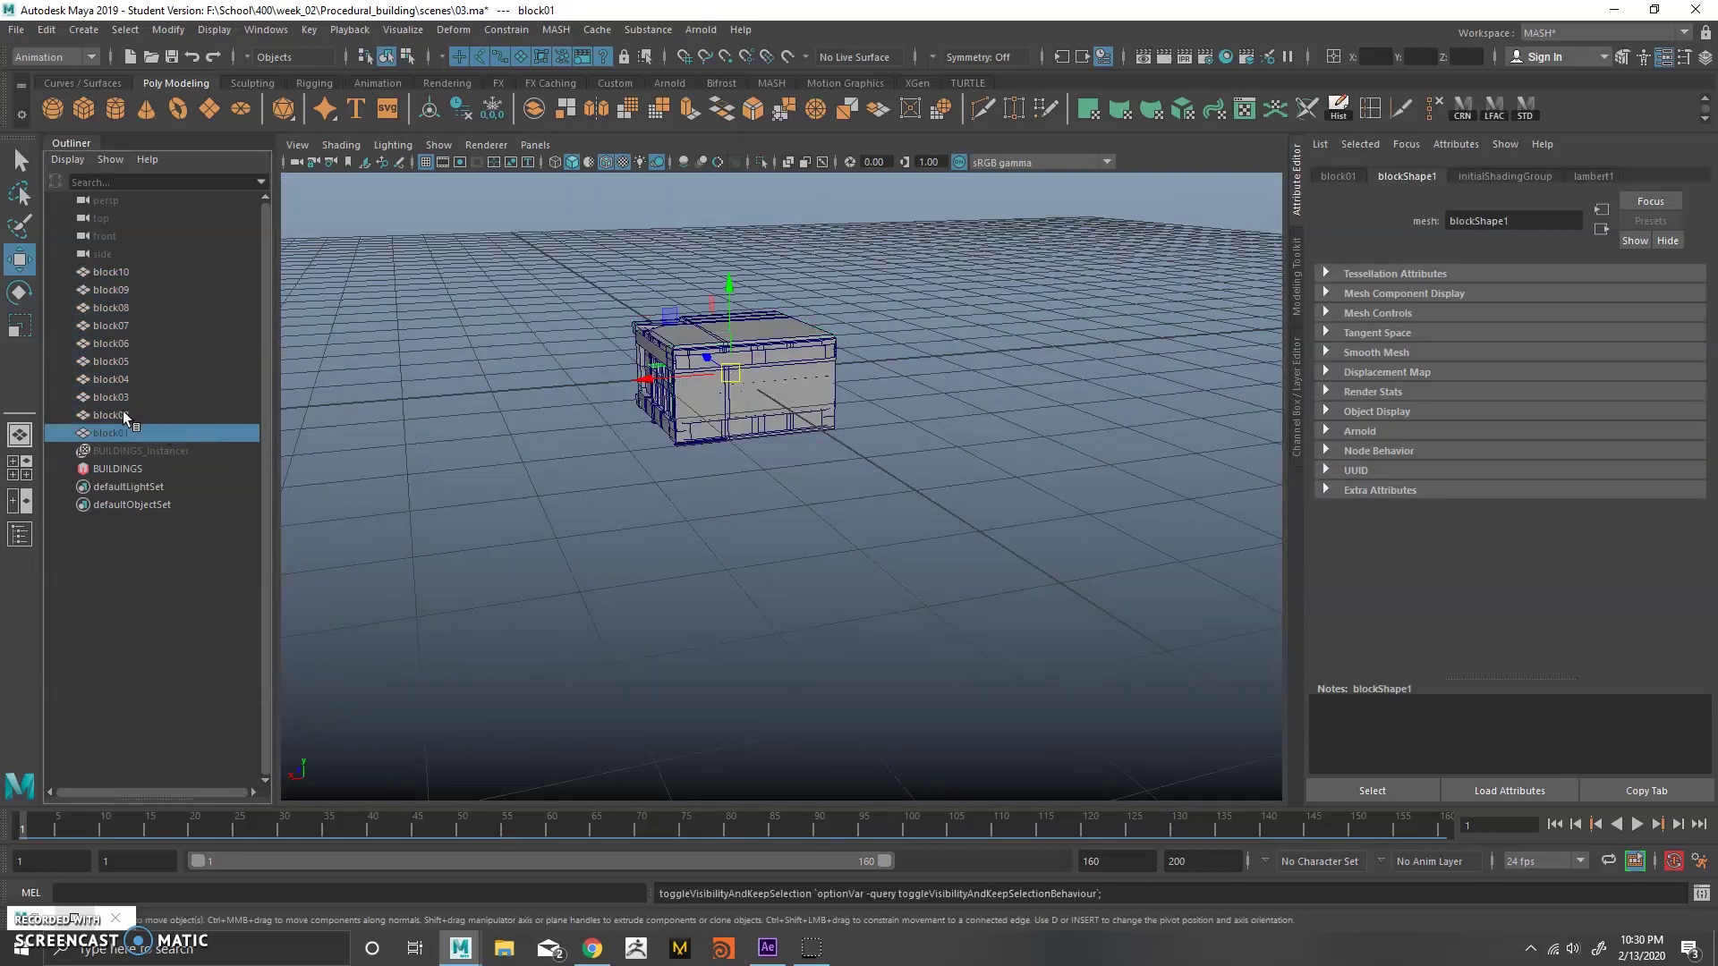
{"action": "left_click", "coordinate": [123, 414]}
{"action": "key", "text": "h"}
{"action": "left_click_drag", "start_coordinate": [128, 272], "coordinate": [138, 393]}
{"action": "key", "text": "h"}
{"action": "left_click", "coordinate": [141, 391]}
{"action": "key", "text": "h"}
{"action": "key", "text": "h"}
{"action": "left_click", "coordinate": [136, 377]}
{"action": "key", "text": "h"}
{"action": "key", "text": "h"}
{"action": "left_click", "coordinate": [140, 361]}
{"action": "key", "text": "h"}
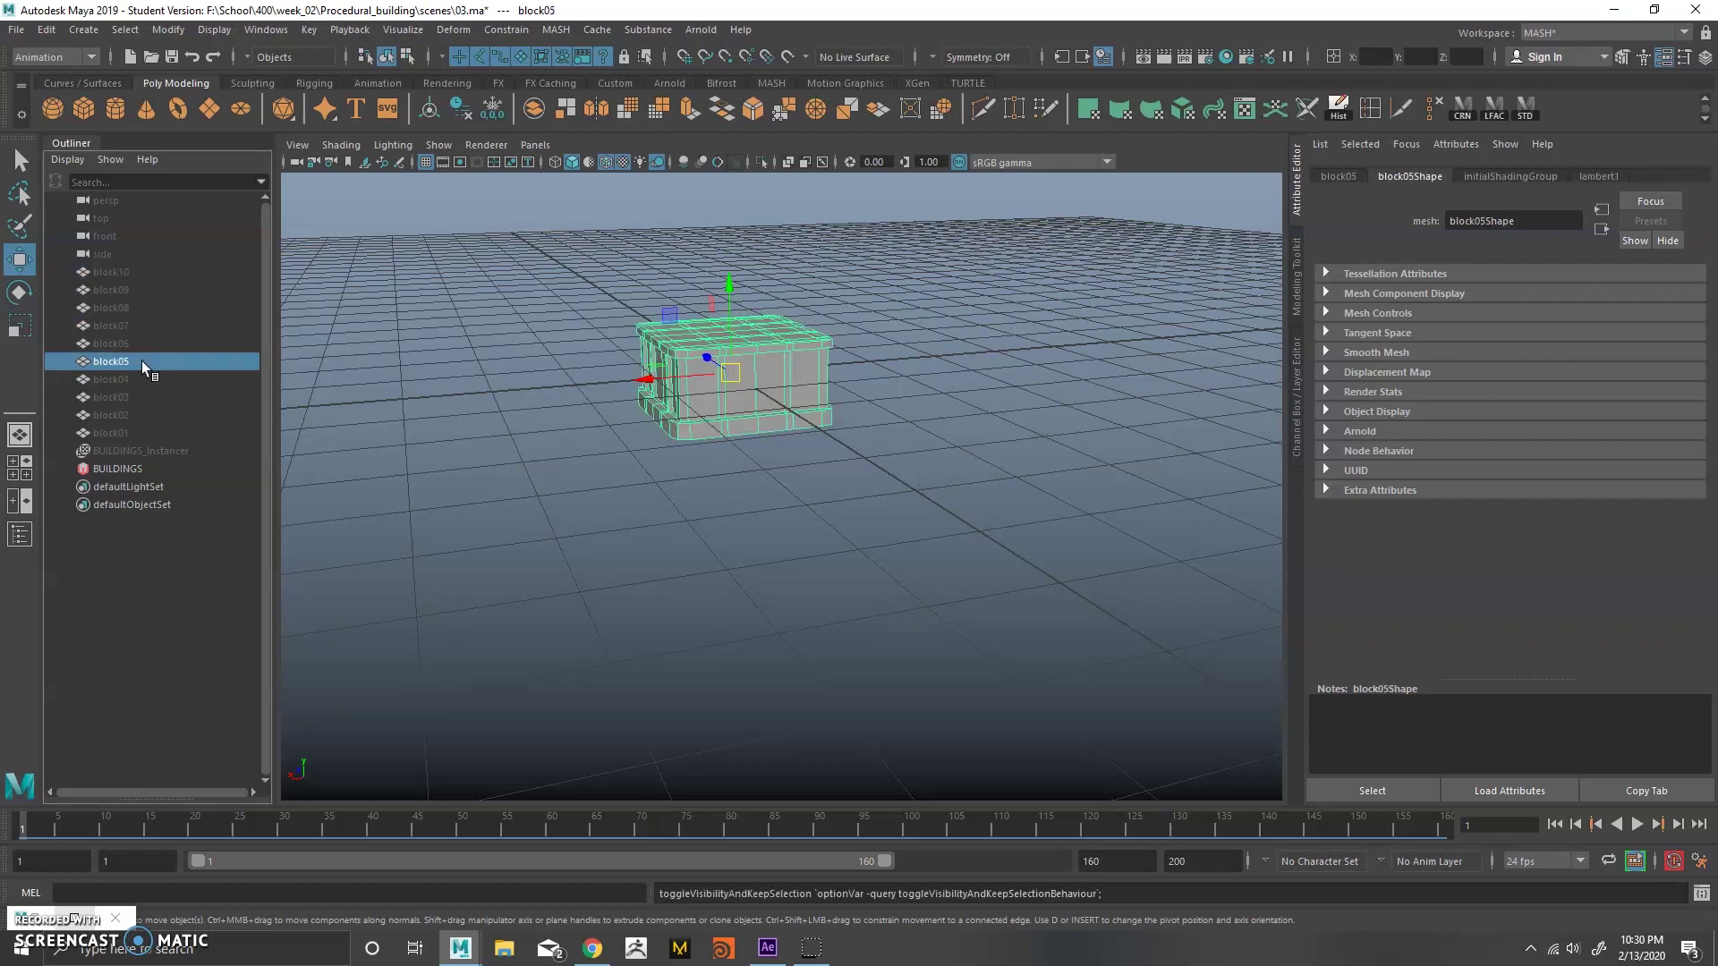
Move block05 along the X axis away from the origin and clear the selection.
{"action": "left_click", "coordinate": [759, 398]}
{"action": "left_click_drag", "start_coordinate": [756, 401], "coordinate": [686, 518], "text": "alt"}
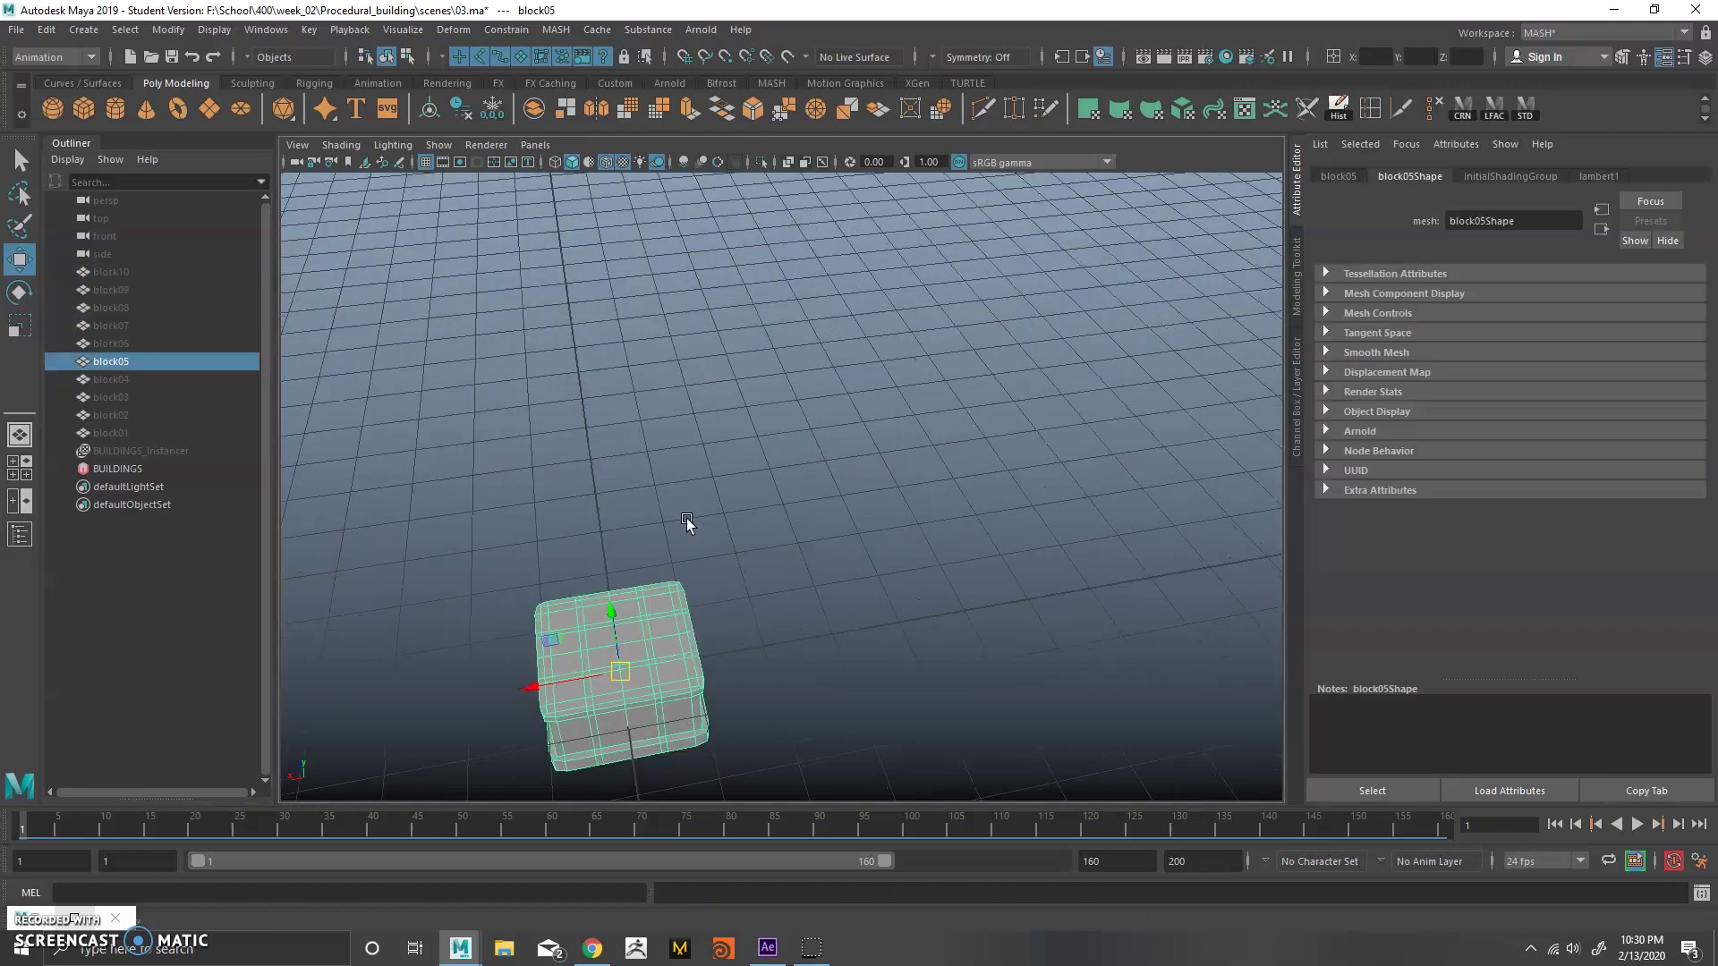
{"action": "left_click_drag", "start_coordinate": [561, 684], "coordinate": [880, 623]}
{"action": "left_click", "coordinate": [757, 551]}
{"action": "middle_click_drag", "start_coordinate": [757, 551], "coordinate": [846, 475], "text": "alt"}
{"action": "scroll", "coordinate": [844, 465], "scroll_direction": "down", "scroll_amount": 2}
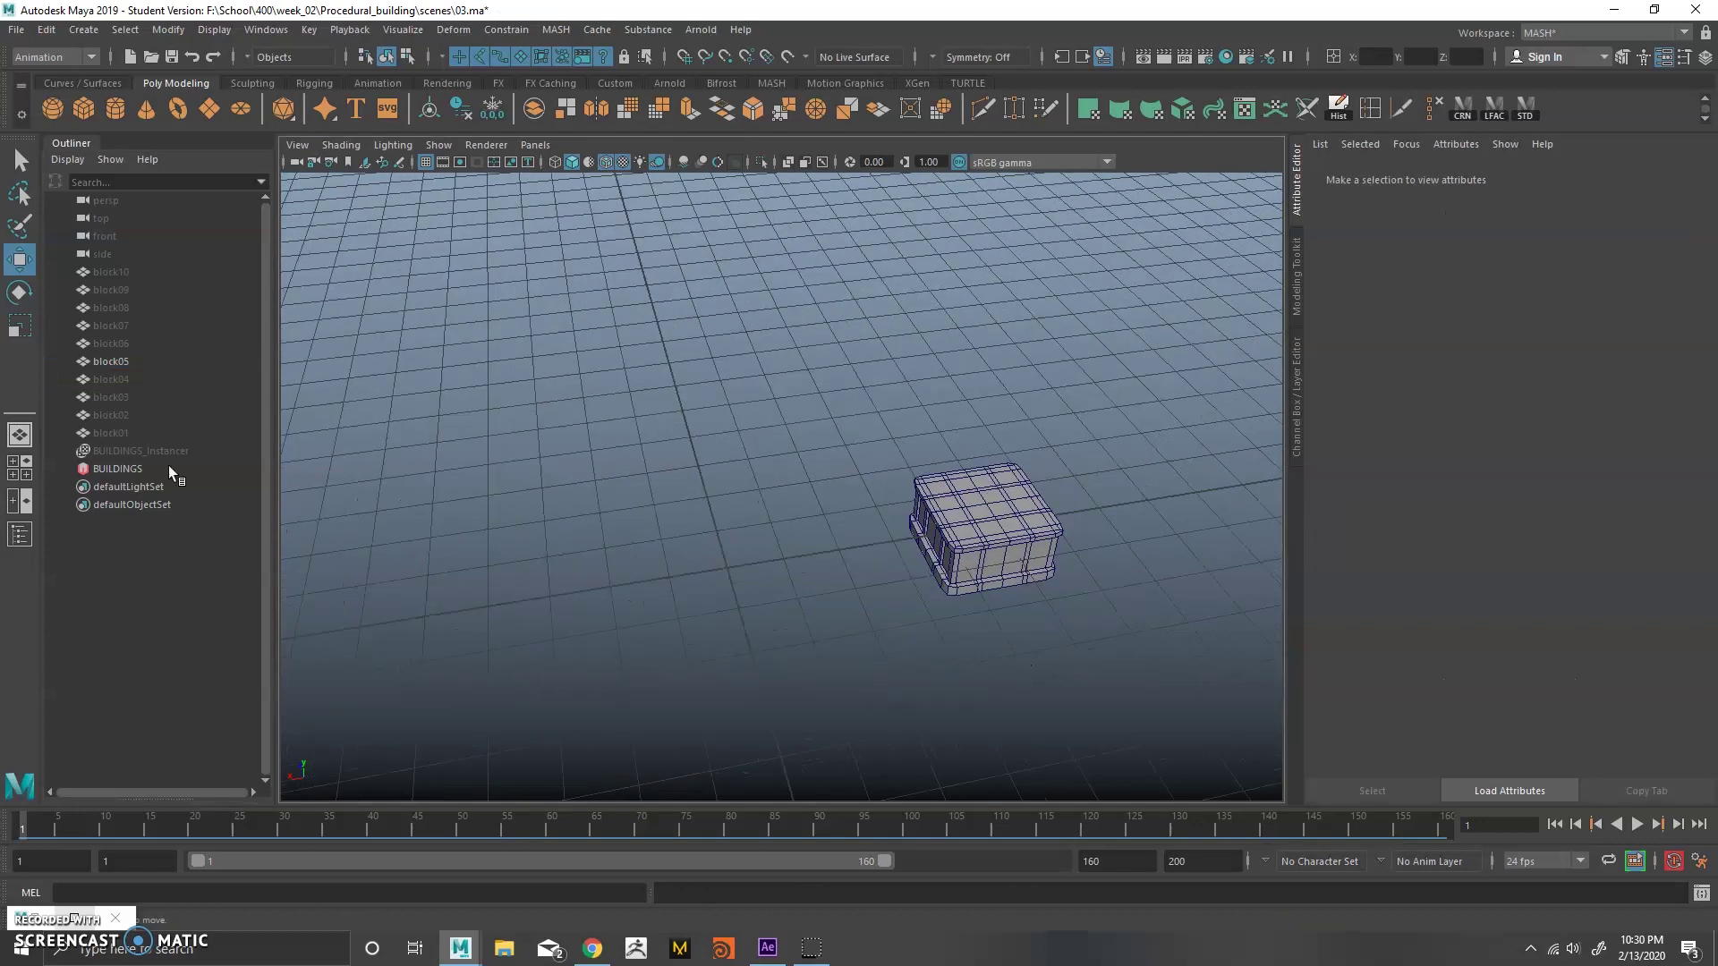
Unhide the BUILDINGS instancer to show the towers beside block05.
{"action": "left_click", "coordinate": [141, 454]}
{"action": "key", "text": "h"}
{"action": "left_click", "coordinate": [908, 372]}
{"action": "left_click_drag", "start_coordinate": [905, 452], "coordinate": [847, 402], "text": "alt"}
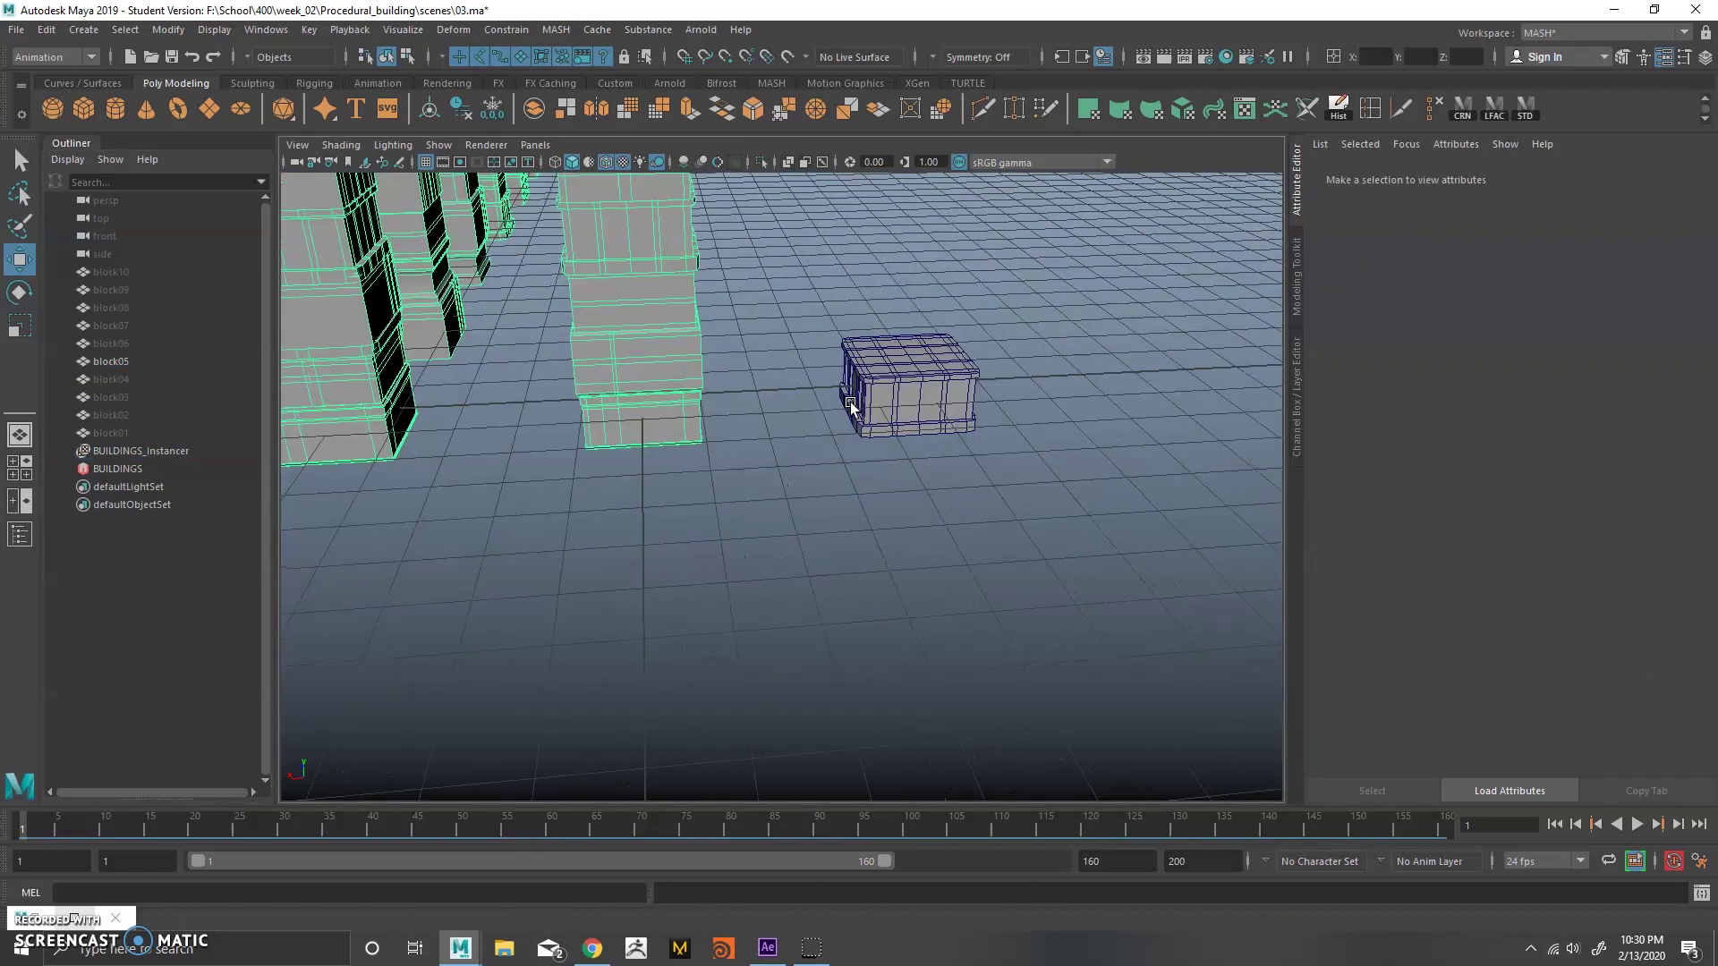
{"action": "scroll", "coordinate": [850, 404], "scroll_direction": "up", "scroll_amount": 2}
{"action": "middle_click_drag", "start_coordinate": [891, 354], "coordinate": [881, 552], "text": "alt"}
Extrude four adjacent side faces of block05 and pull them outward into a long protrusion.
{"action": "left_click", "coordinate": [886, 463]}
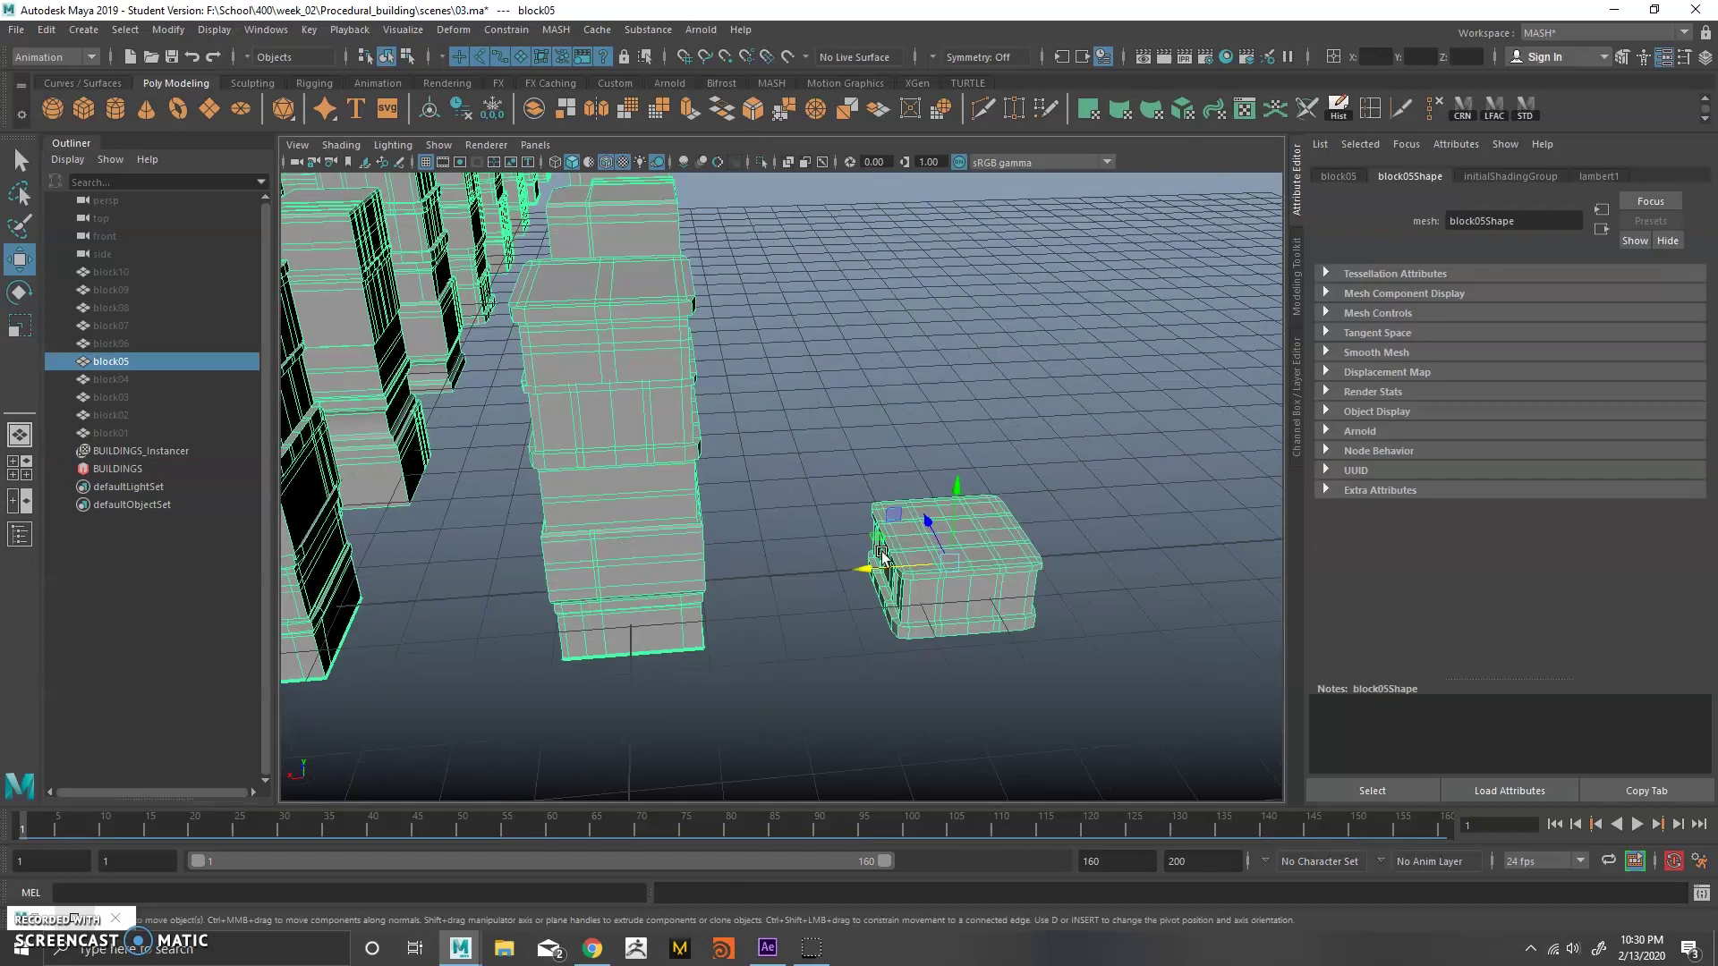
{"action": "left_click_drag", "start_coordinate": [969, 465], "coordinate": [889, 422], "text": "alt"}
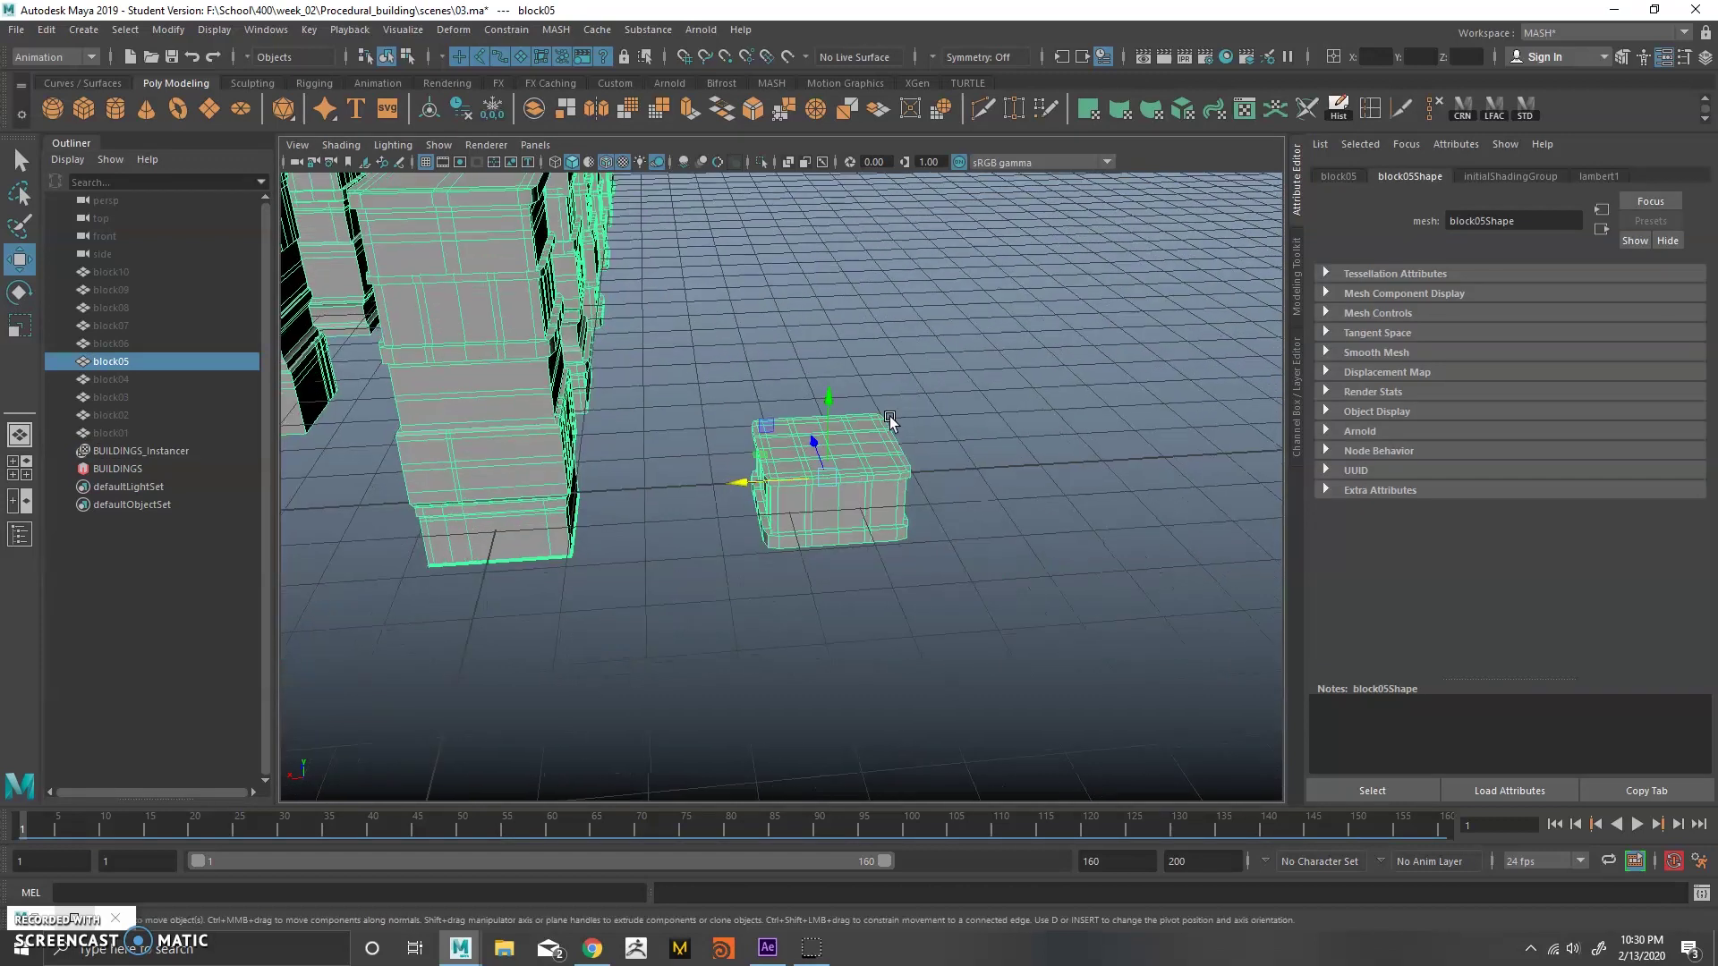
{"action": "scroll", "coordinate": [889, 426], "scroll_direction": "up", "scroll_amount": 2}
{"action": "right_click_drag", "start_coordinate": [824, 507], "coordinate": [820, 555]}
{"action": "left_click", "coordinate": [798, 524]}
{"action": "left_click", "coordinate": [834, 515], "text": "shift"}
{"action": "left_click", "coordinate": [864, 514], "text": "shift"}
{"action": "left_click", "coordinate": [911, 517], "text": "shift"}
{"action": "left_click_drag", "start_coordinate": [1023, 510], "coordinate": [1106, 513], "text": "alt"}
{"action": "key", "text": "ctrl+e"}
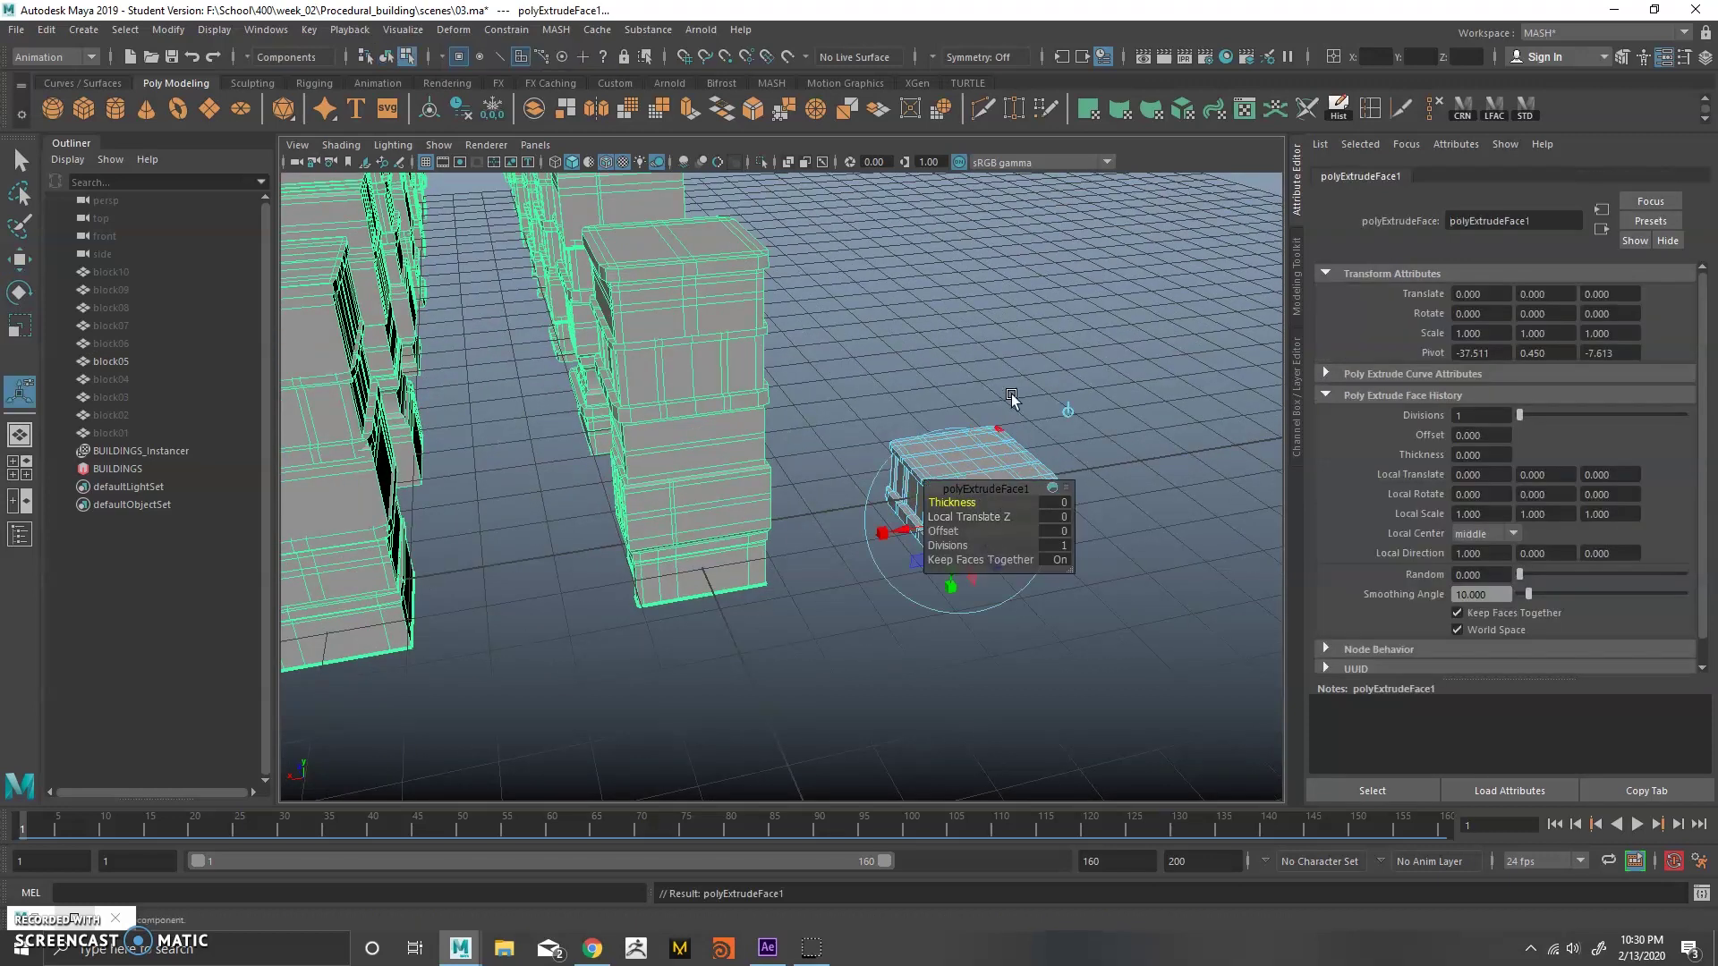
{"action": "key", "text": "w"}
{"action": "left_click_drag", "start_coordinate": [958, 475], "coordinate": [997, 532]}
{"action": "left_click_drag", "start_coordinate": [1006, 344], "coordinate": [823, 411], "text": "alt"}
{"action": "right_click_drag", "start_coordinate": [823, 417], "coordinate": [759, 432], "text": "alt"}
{"action": "left_click_drag", "start_coordinate": [759, 431], "coordinate": [756, 550], "text": "alt"}
{"action": "mouse_move", "coordinate": [690, 613]}
{"action": "left_mouse_down"}
{"action": "mouse_move", "coordinate": [639, 640]}
{"action": "mouse_move", "coordinate": [687, 615]}
{"action": "left_mouse_up"}
Examine how the edited block05 repeats on the towers across the whole grid.
{"action": "middle_click_drag", "start_coordinate": [753, 567], "coordinate": [832, 494], "text": "alt"}
{"action": "right_click_drag", "start_coordinate": [830, 492], "coordinate": [854, 547], "text": "alt"}
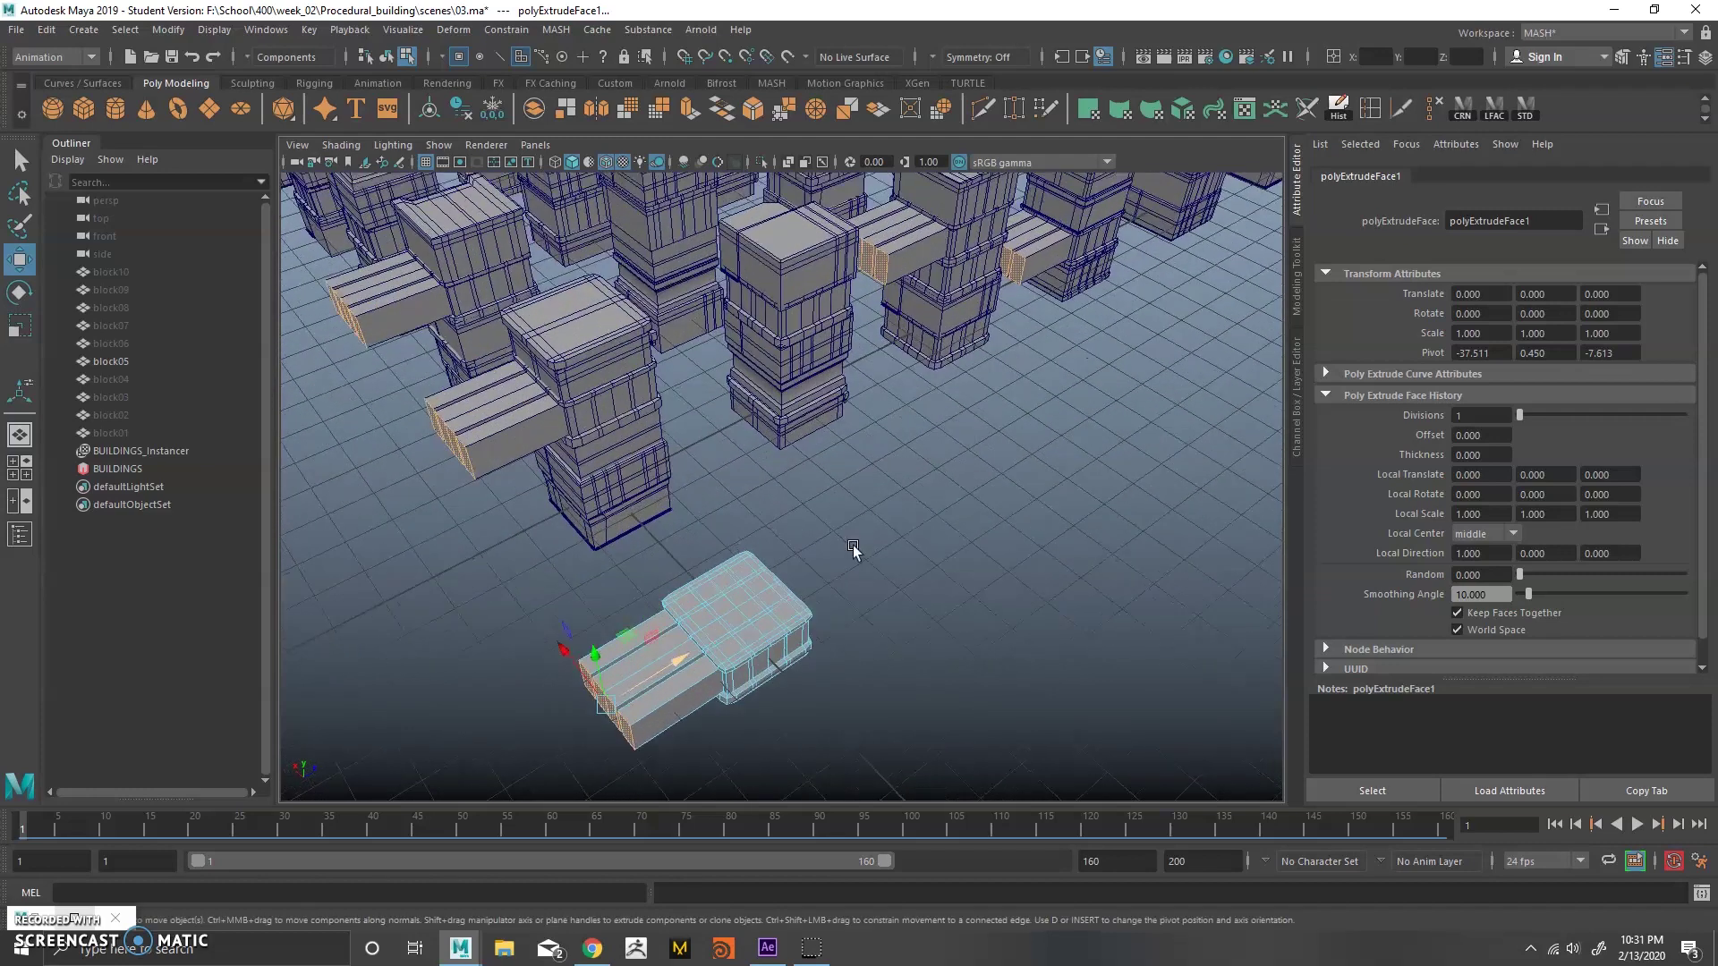
{"action": "left_click_drag", "start_coordinate": [853, 548], "coordinate": [802, 475], "text": "alt"}
{"action": "middle_click_drag", "start_coordinate": [734, 497], "coordinate": [788, 470], "text": "alt"}
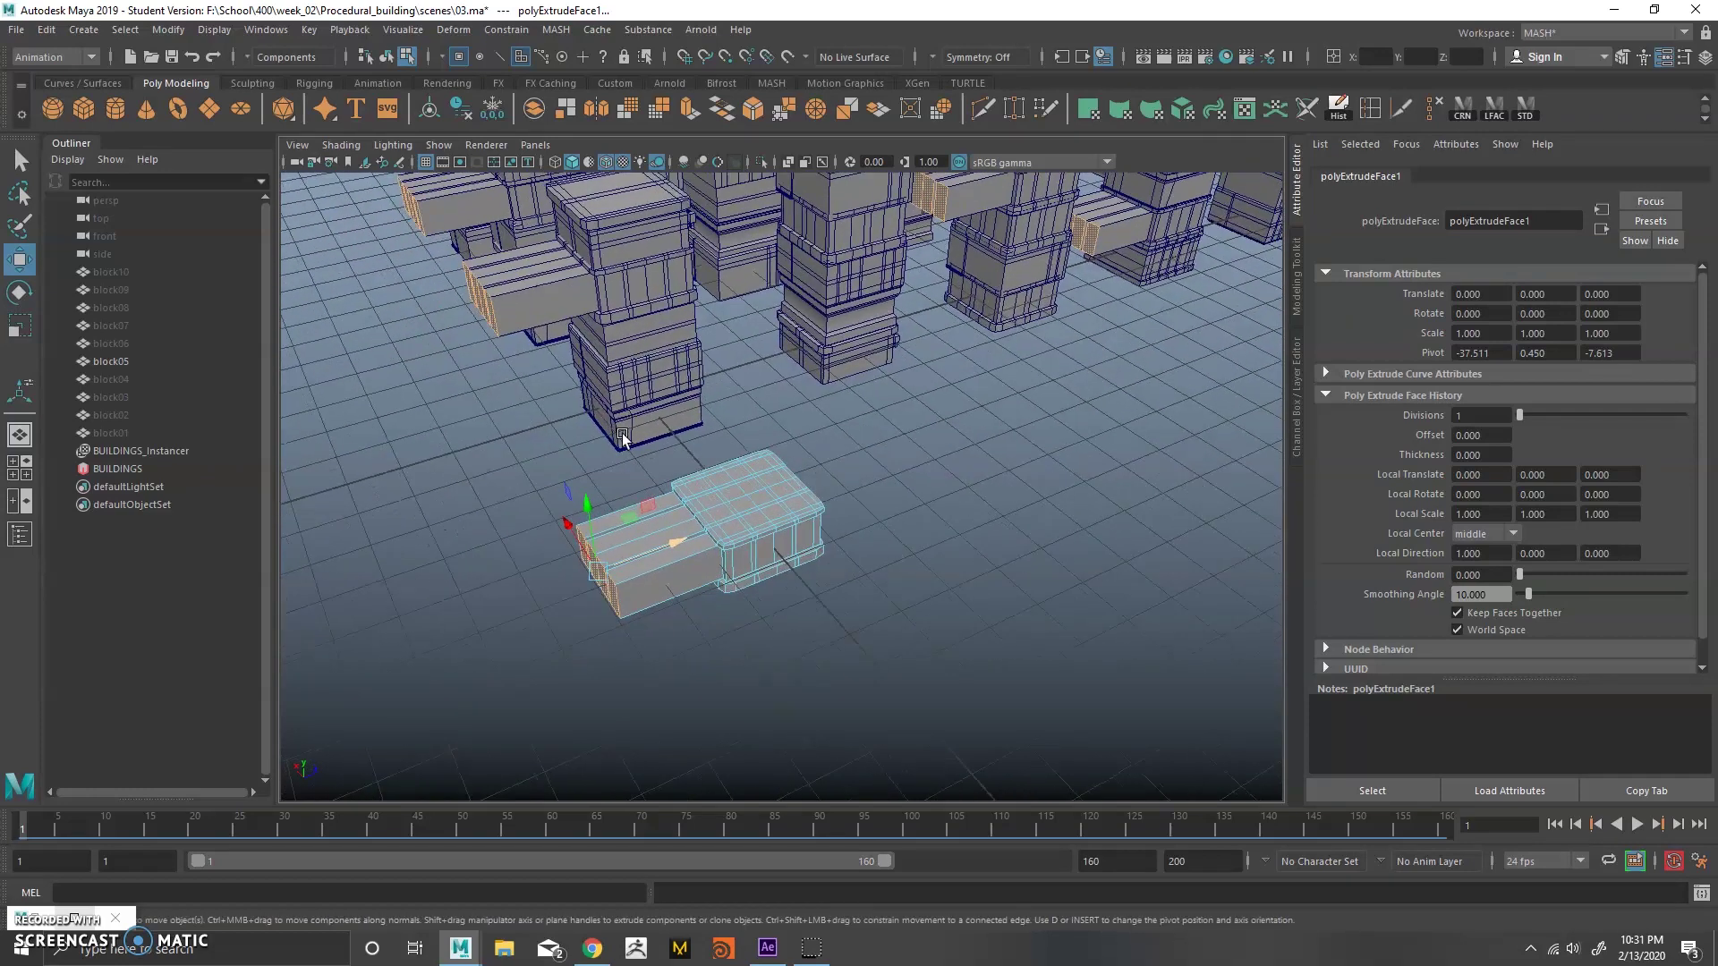
{"action": "left_click_drag", "start_coordinate": [622, 438], "coordinate": [903, 394], "text": "alt"}
{"action": "right_click_drag", "start_coordinate": [904, 394], "coordinate": [819, 407], "text": "alt"}
{"action": "right_click_drag", "start_coordinate": [882, 483], "coordinate": [801, 506], "text": "alt"}
{"action": "middle_click_drag", "start_coordinate": [800, 505], "coordinate": [776, 434], "text": "alt"}
{"action": "scroll", "coordinate": [776, 434], "scroll_direction": "up", "scroll_amount": 5}
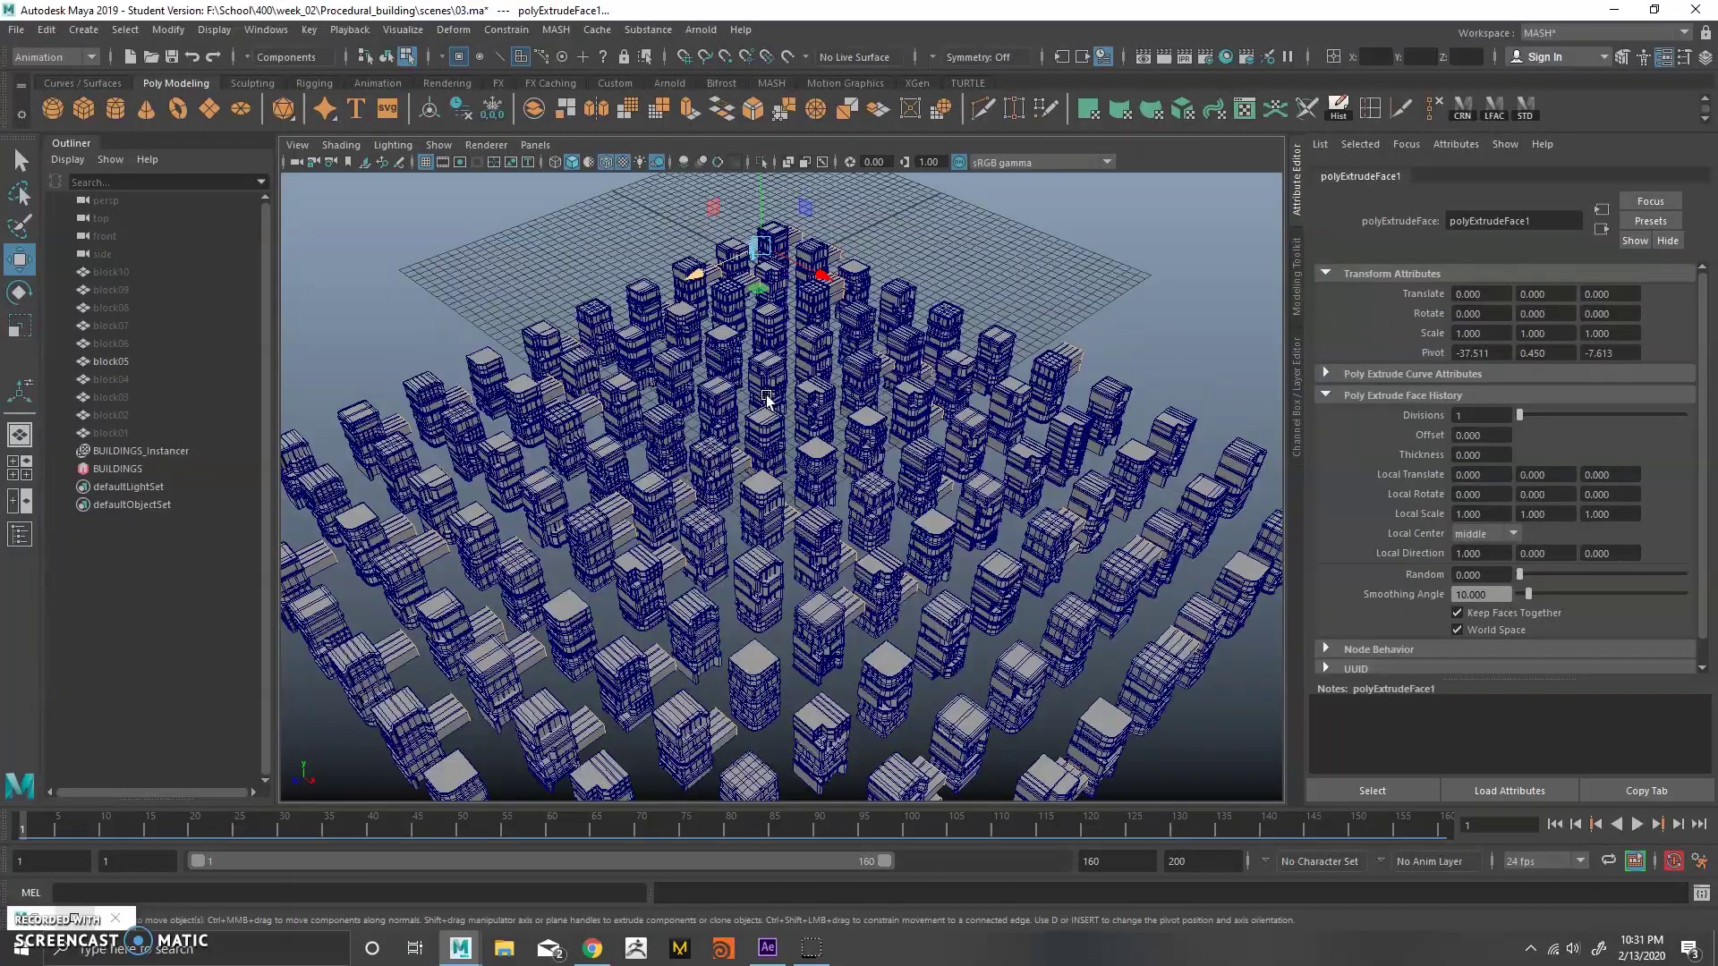
{"action": "right_click_drag", "start_coordinate": [879, 408], "coordinate": [809, 425], "text": "alt"}
{"action": "left_click_drag", "start_coordinate": [810, 425], "coordinate": [790, 521], "text": "alt"}
{"action": "middle_click_drag", "start_coordinate": [790, 521], "coordinate": [804, 402], "text": "alt"}
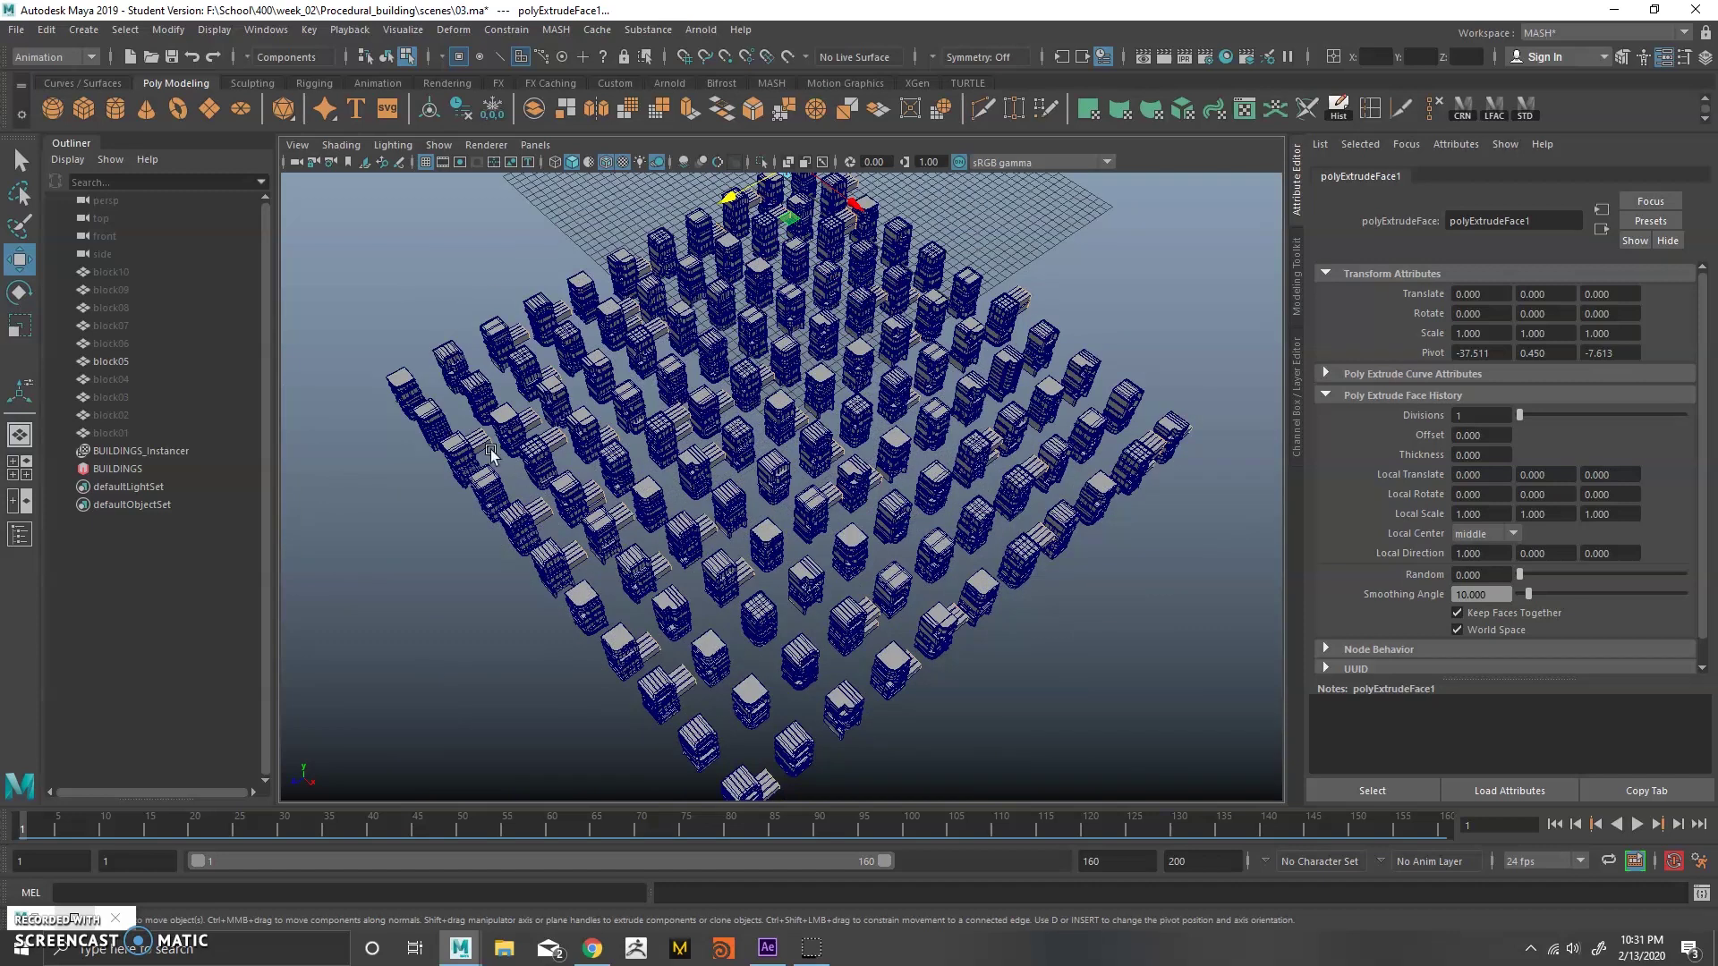
Return from face editing to object mode and clear the selection.
{"action": "middle_click_drag", "start_coordinate": [861, 330], "coordinate": [801, 494], "text": "alt"}
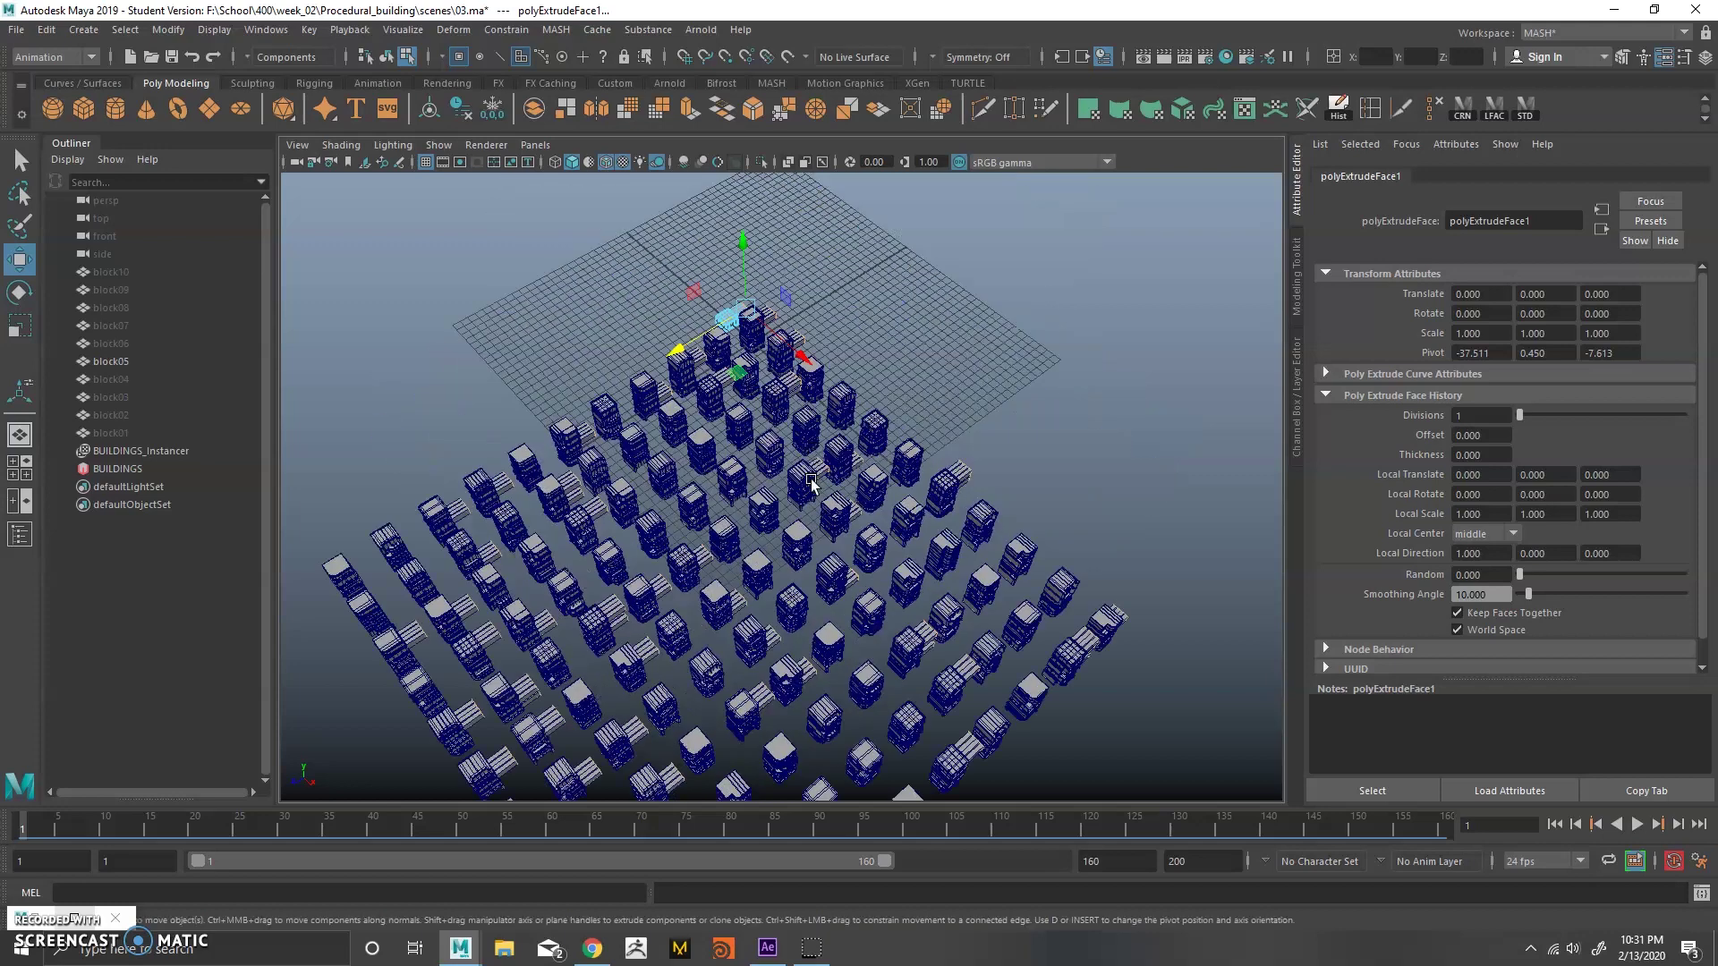
{"action": "right_click_drag", "start_coordinate": [801, 494], "coordinate": [1005, 424], "text": "alt"}
{"action": "right_click_drag", "start_coordinate": [939, 367], "coordinate": [972, 292]}
{"action": "left_click", "coordinate": [972, 297]}
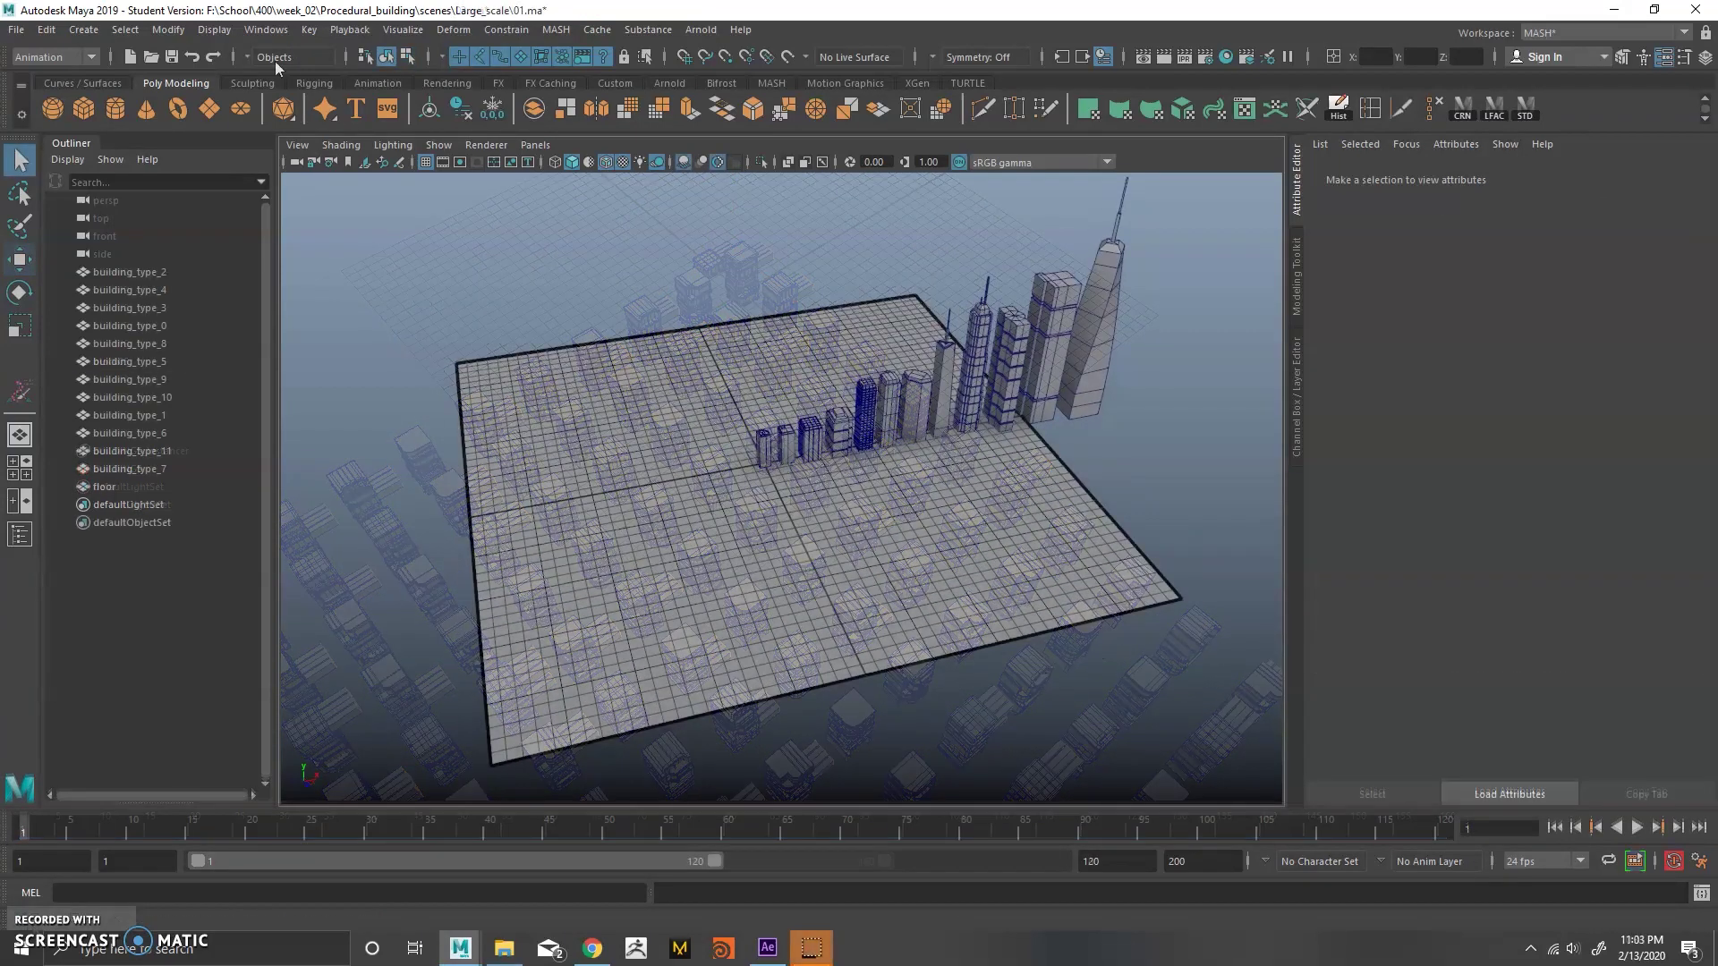
Set the viewport grid's length and width to 400 units.
{"action": "left_click", "coordinate": [213, 29]}
{"action": "left_click", "coordinate": [528, 50]}
{"action": "left_click_drag", "start_coordinate": [517, 262], "coordinate": [449, 264]}
{"action": "type", "text": "400"}
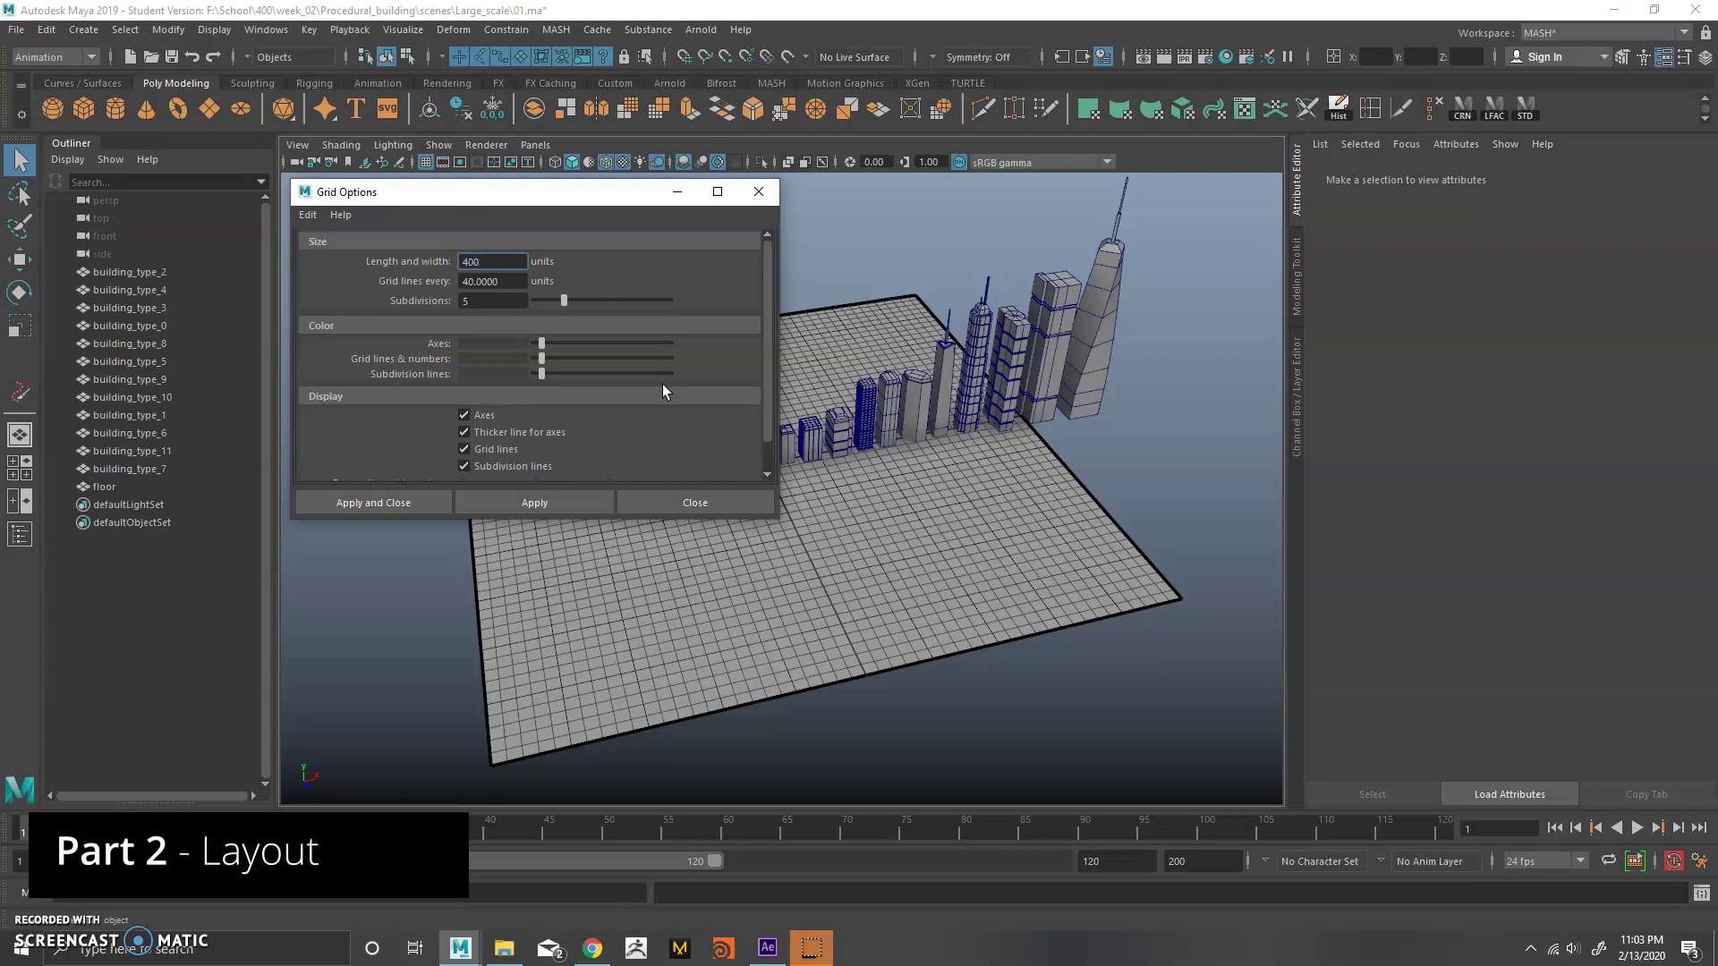
{"action": "left_click", "coordinate": [437, 510]}
{"action": "mouse_move", "coordinate": [939, 385]}
{"action": "left_mouse_down", "text": "alt"}
{"action": "mouse_move", "coordinate": [908, 359]}
{"action": "mouse_move", "coordinate": [930, 363]}
{"action": "left_mouse_up", "text": "alt"}
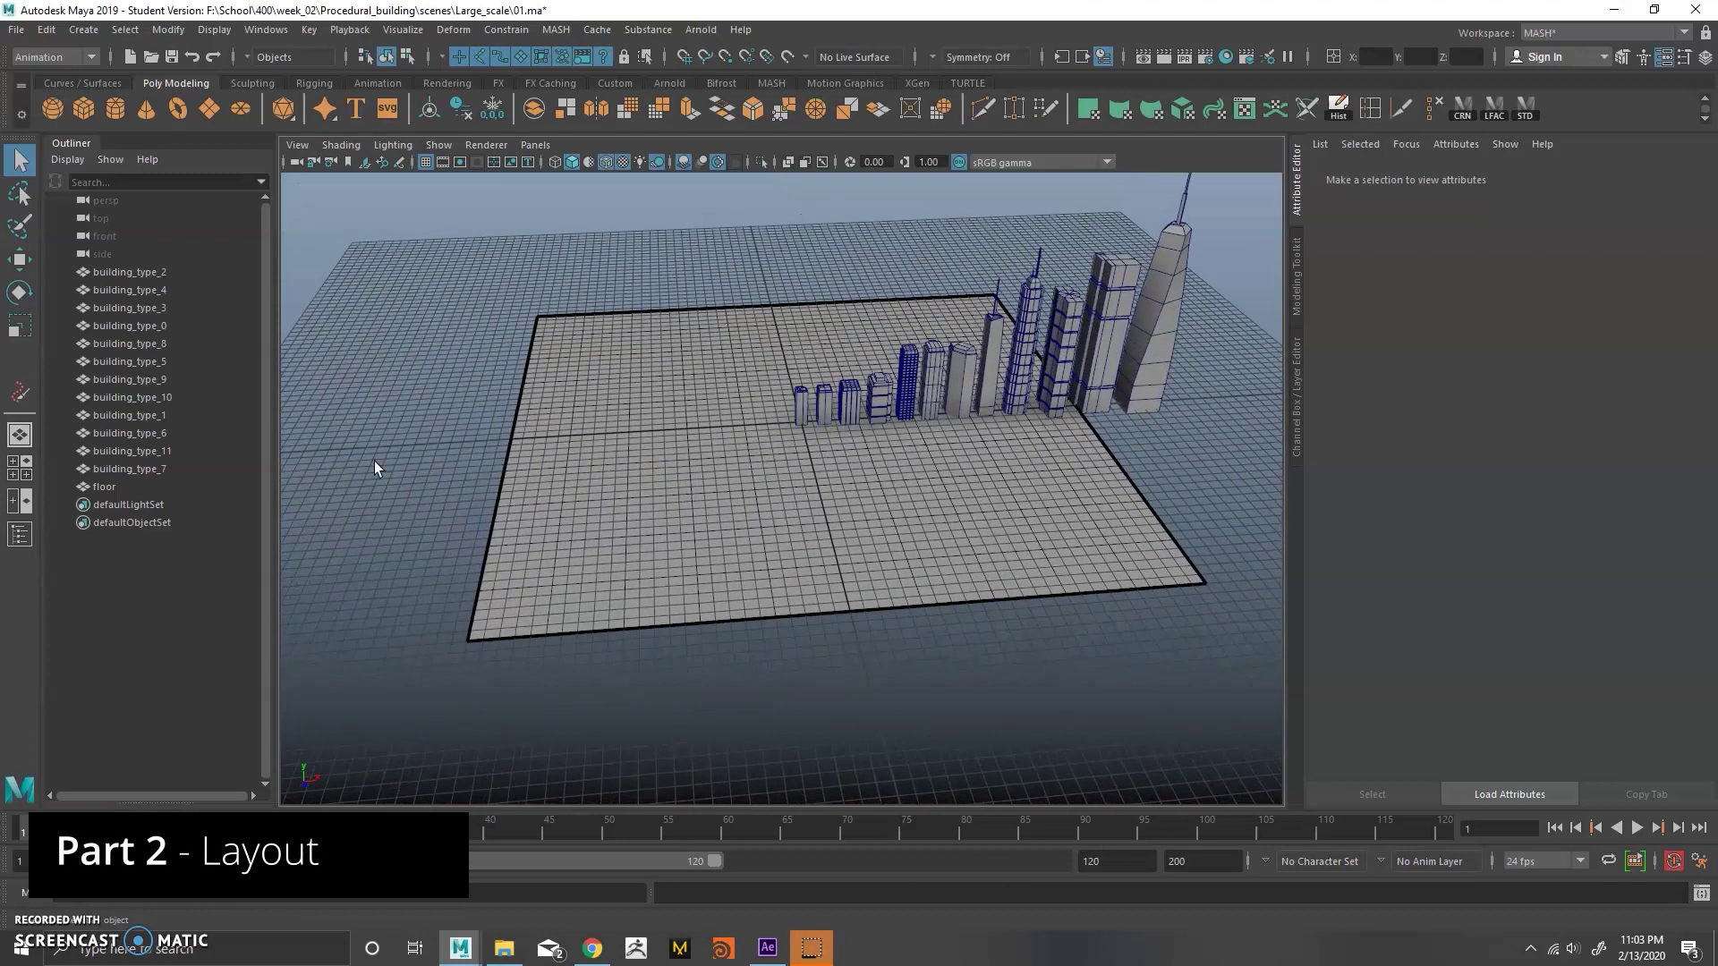
Scale the floor plane to 800 on all axes and hide the viewport grid.
{"action": "left_click", "coordinate": [112, 487]}
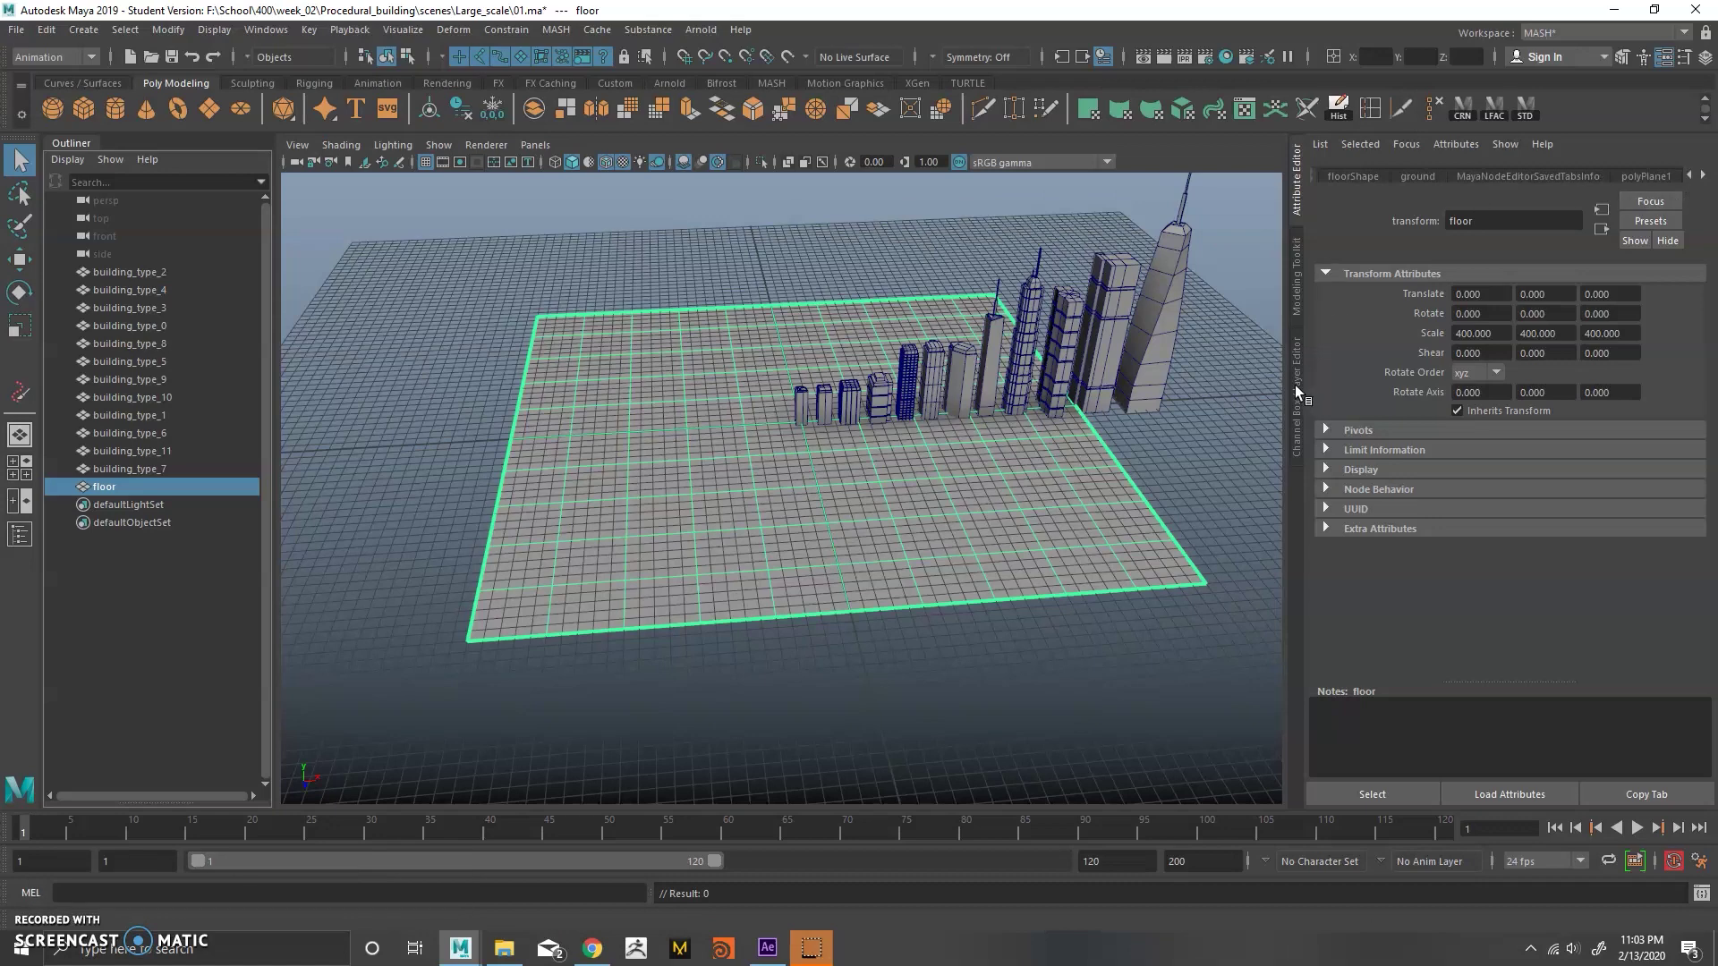
{"action": "left_click", "coordinate": [1296, 394]}
{"action": "left_click_drag", "start_coordinate": [1671, 280], "coordinate": [1674, 308]}
{"action": "type", "text": "800"}
{"action": "key", "text": "Return"}
{"action": "left_click_drag", "start_coordinate": [787, 357], "coordinate": [949, 362], "text": "alt"}
{"action": "scroll", "coordinate": [825, 342], "scroll_direction": "down", "scroll_amount": 3}
{"action": "left_click", "coordinate": [852, 344]}
{"action": "scroll", "coordinate": [852, 345], "scroll_direction": "up", "scroll_amount": 3}
{"action": "left_click", "coordinate": [425, 164]}
Select all twelve building models and create a MASH network named BUILDINGS with the Instancer geometry type.
{"action": "right_click_drag", "start_coordinate": [948, 362], "coordinate": [1074, 403], "text": "alt"}
{"action": "middle_click_drag", "start_coordinate": [1074, 403], "coordinate": [838, 514], "text": "alt"}
{"action": "left_click_drag", "start_coordinate": [560, 217], "coordinate": [1315, 617]}
{"action": "left_click", "coordinate": [555, 29]}
{"action": "left_click", "coordinate": [721, 46]}
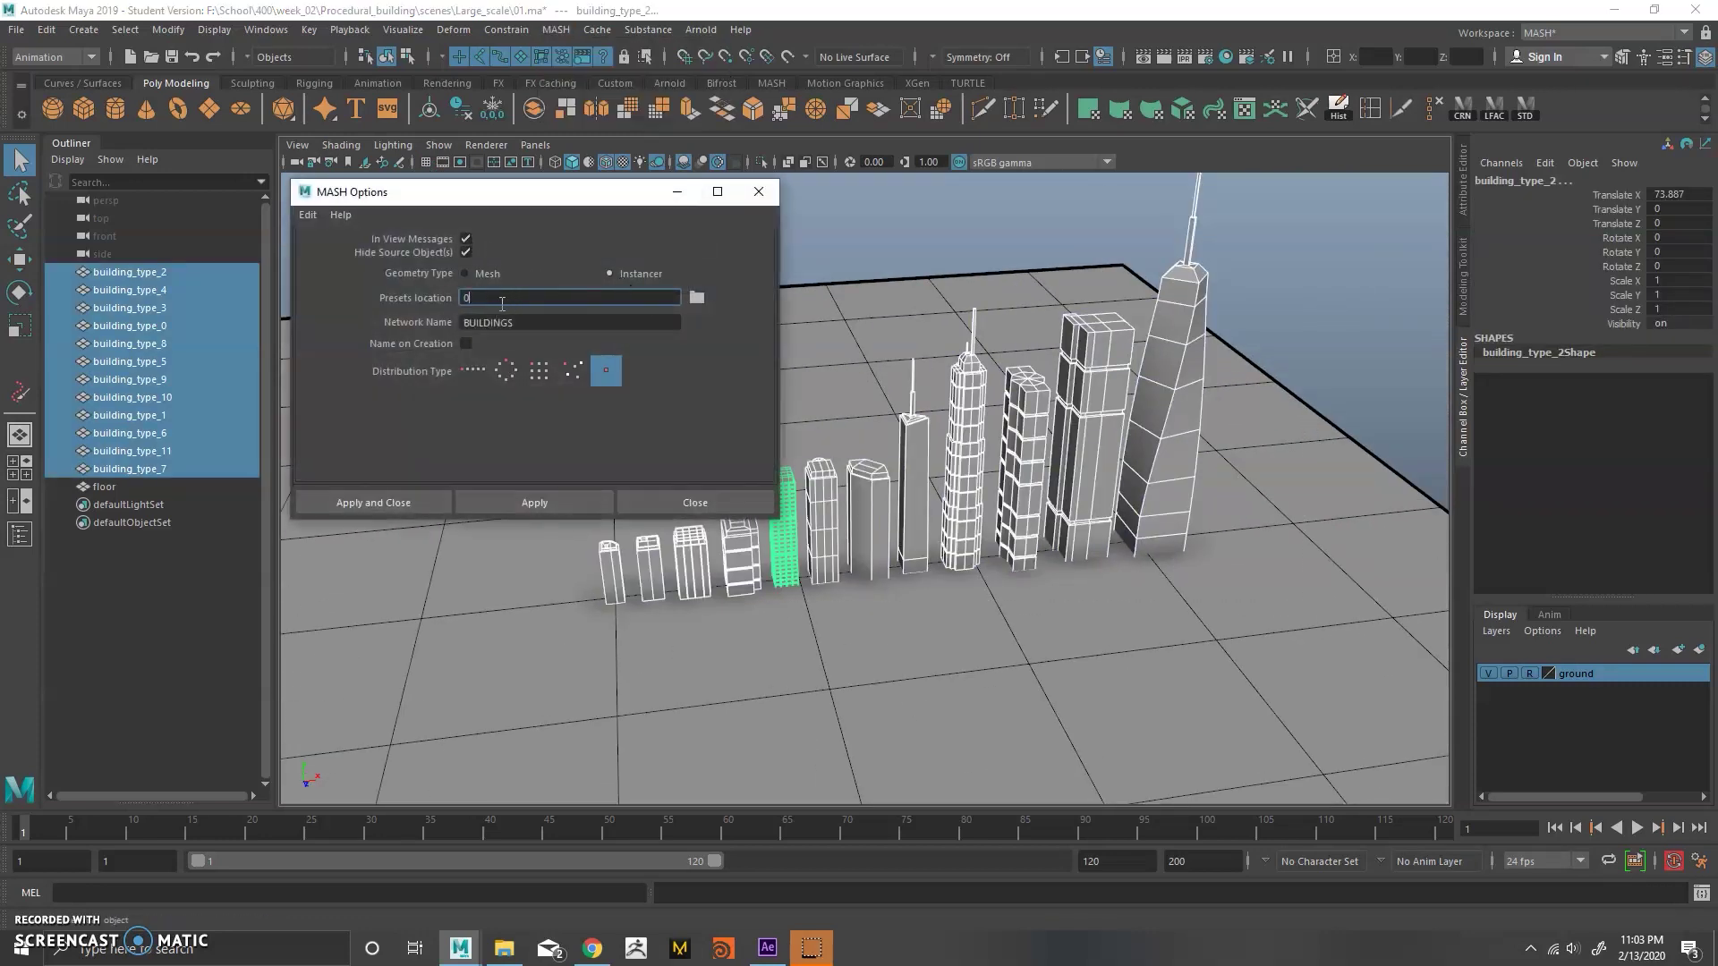
{"action": "left_click", "coordinate": [373, 502]}
{"action": "left_click_drag", "start_coordinate": [556, 480], "coordinate": [765, 438], "text": "alt"}
Add a Placer node to the BUILDINGS network with Id Mode set to Random and a Random Id range of 0 to 11.
{"action": "left_click", "coordinate": [247, 181]}
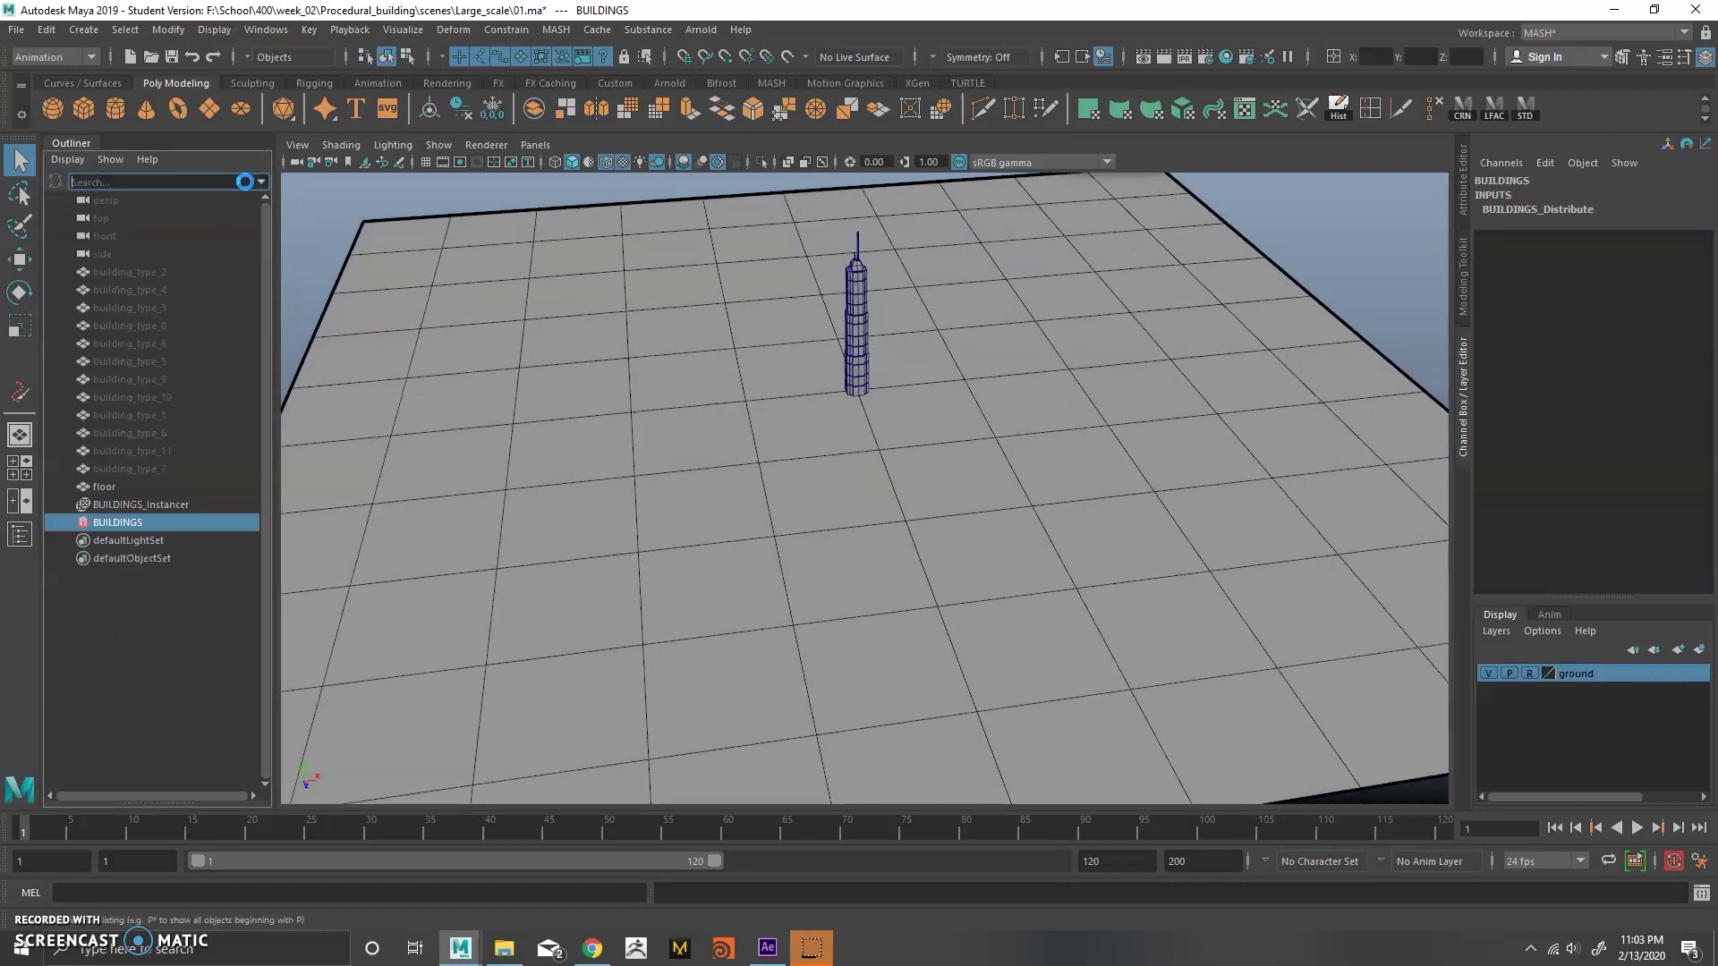
{"action": "left_click", "coordinate": [116, 520]}
{"action": "left_click", "coordinate": [1465, 193]}
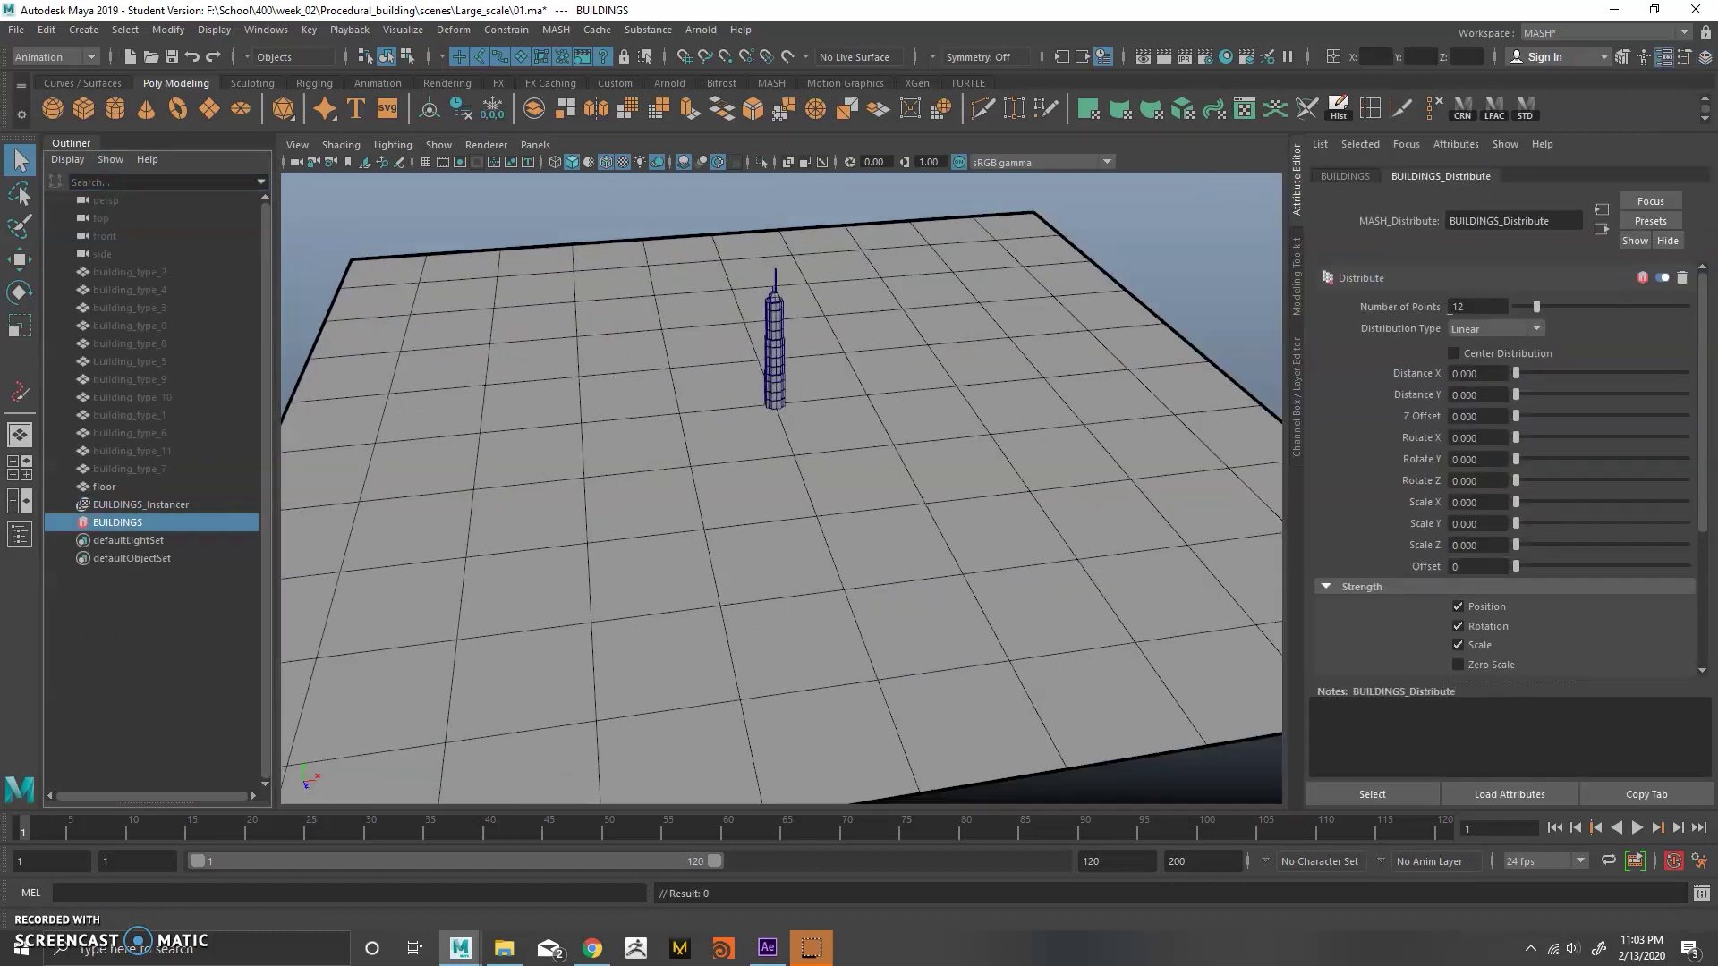
{"action": "left_click", "coordinate": [1350, 177]}
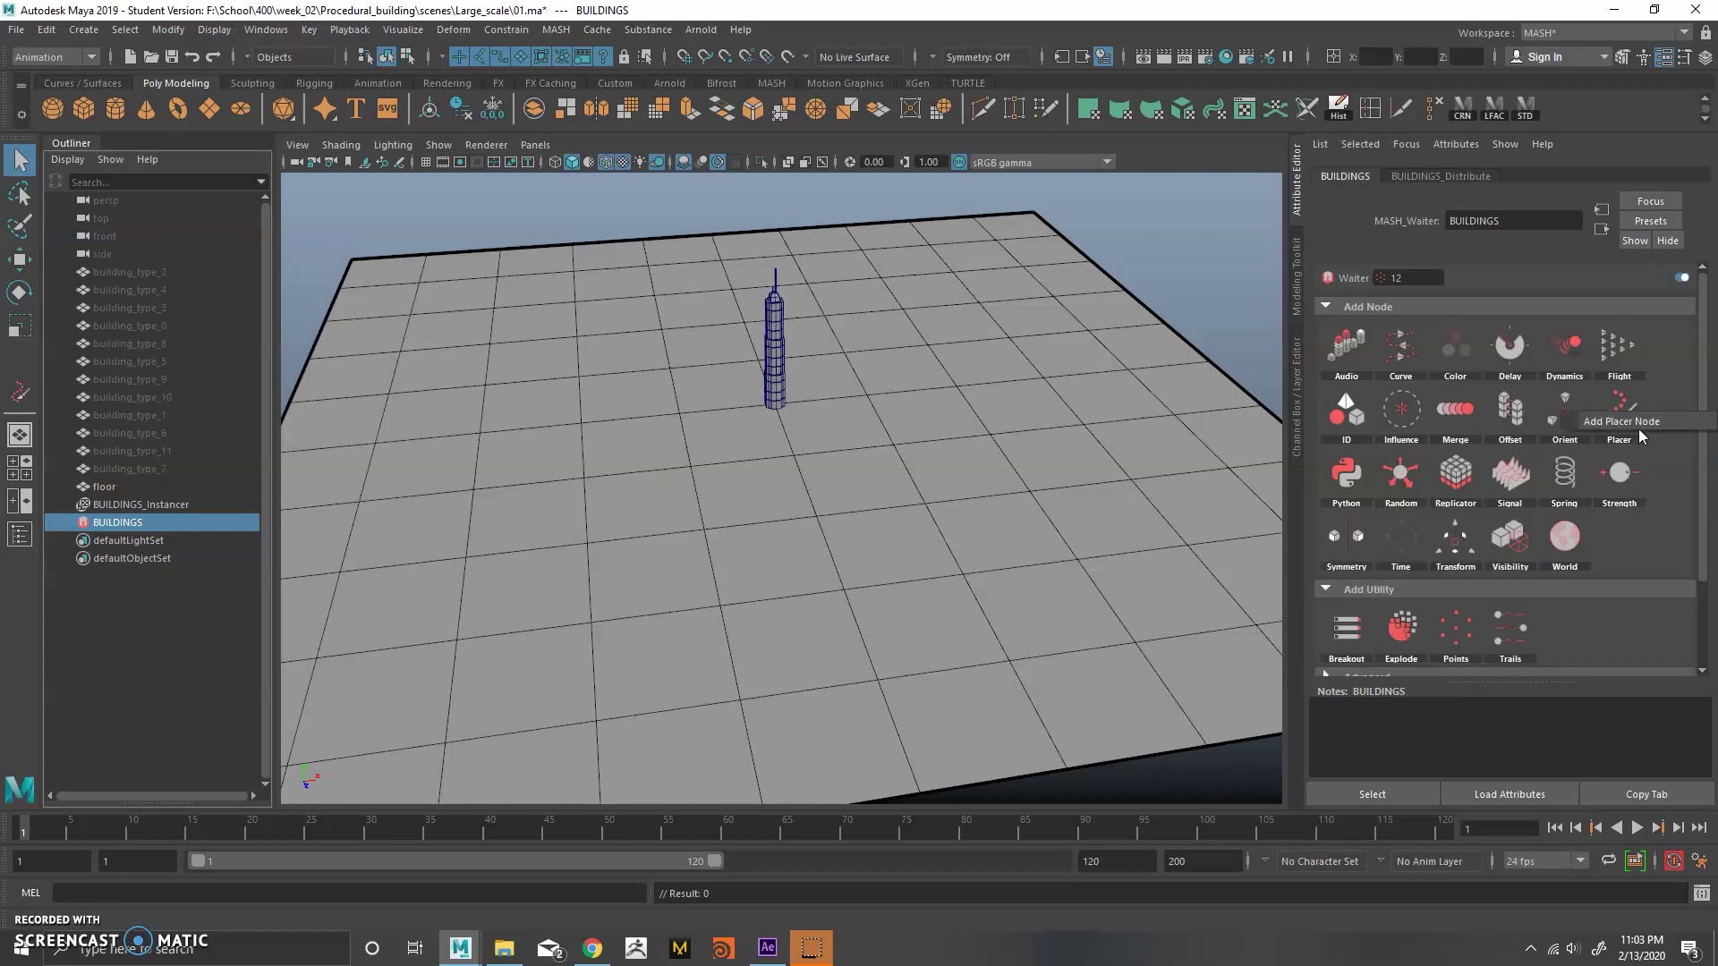
{"action": "left_click", "coordinate": [1619, 412]}
{"action": "scroll", "coordinate": [1499, 579], "scroll_direction": "down", "scroll_amount": 5}
{"action": "left_click", "coordinate": [1485, 532]}
{"action": "left_click", "coordinate": [1485, 561]}
{"action": "type", "text": "11"}
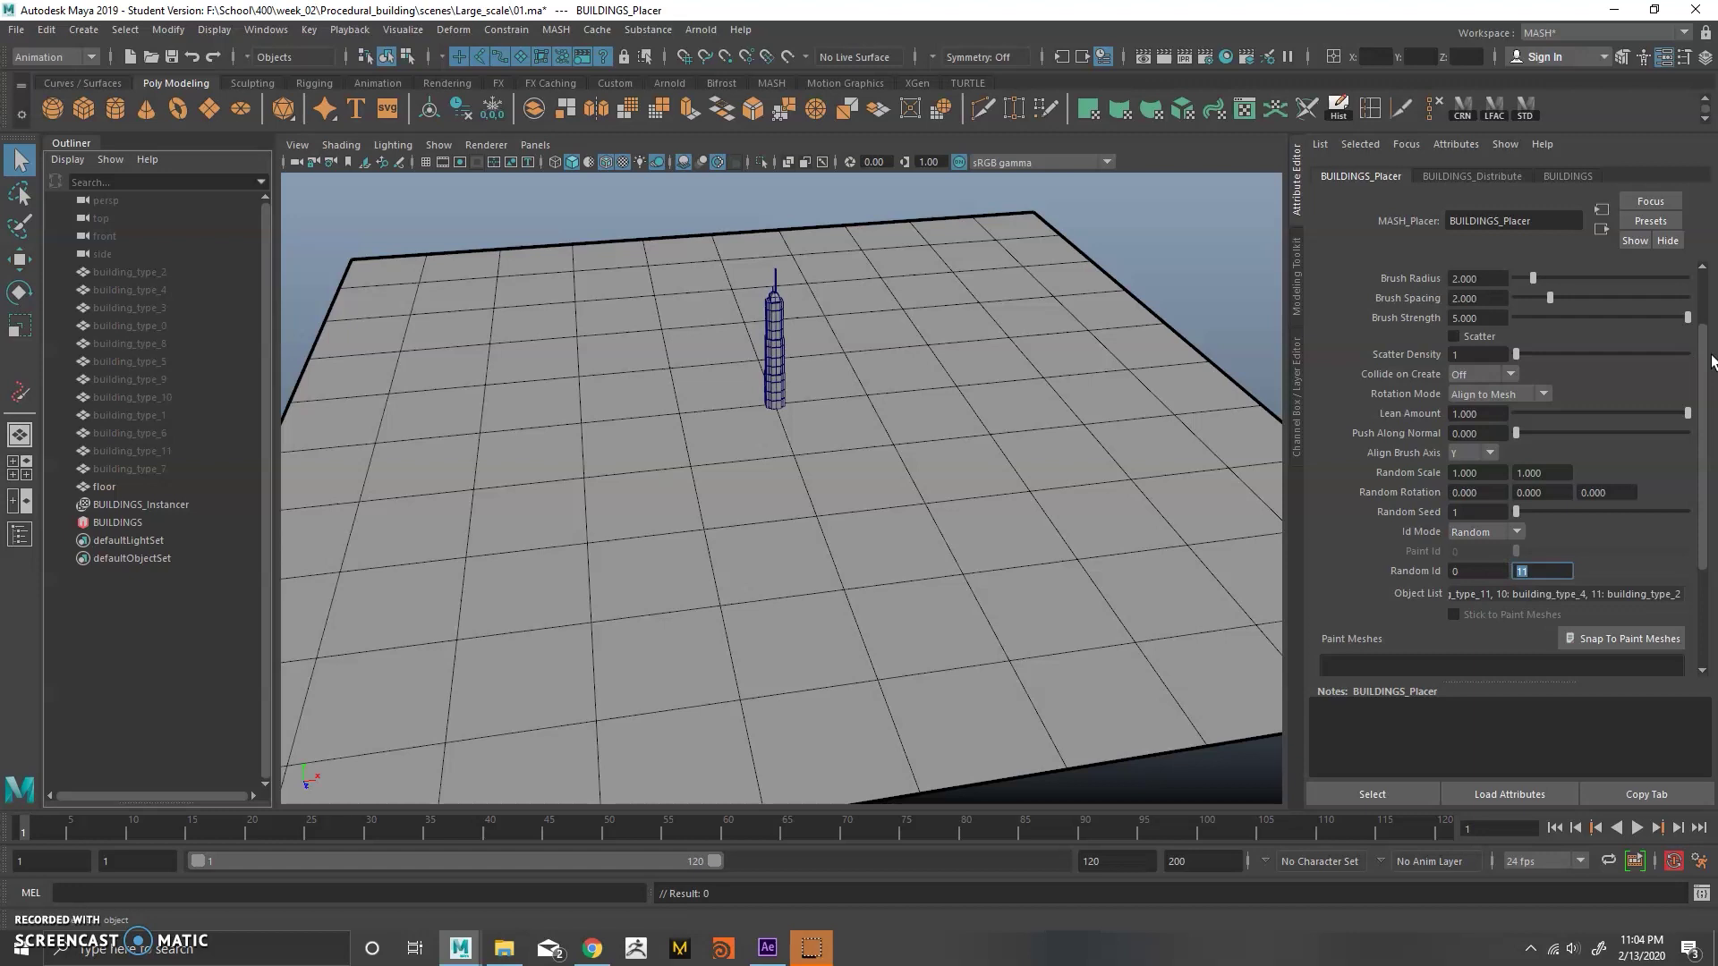
{"action": "key", "text": "Return"}
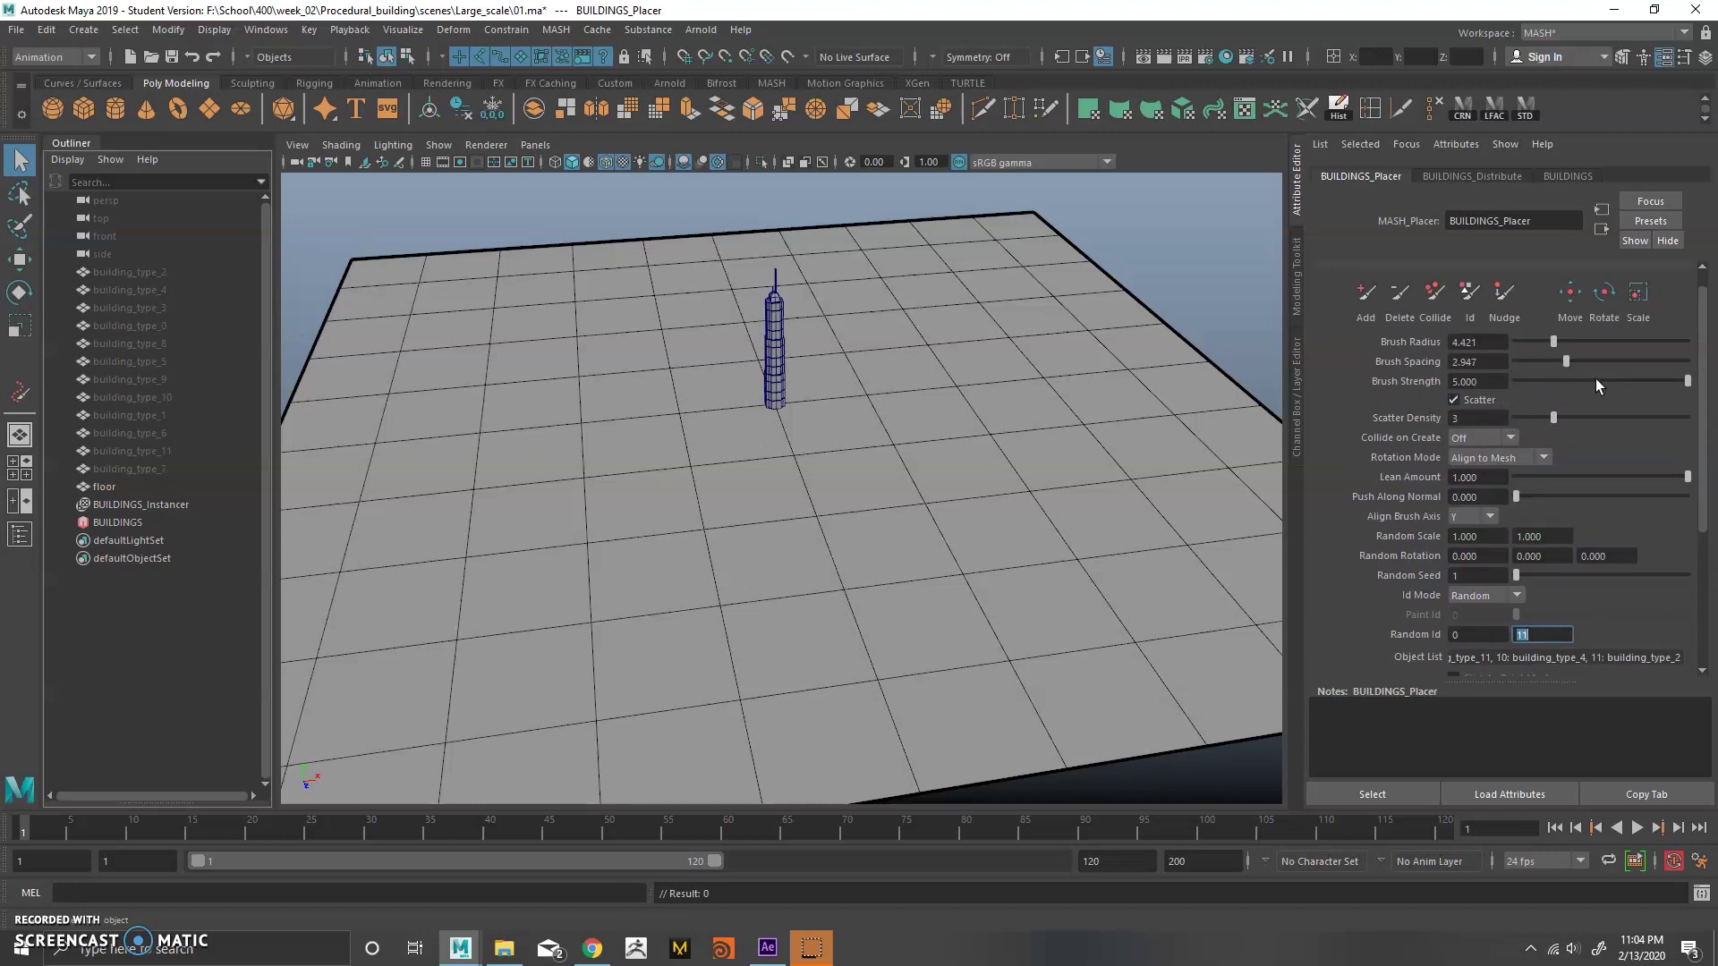
Paint buildings across the floor with the Placer's Add brush, ending at a brush radius of 104.878 and a strength of 1.895.
{"action": "left_click_drag", "start_coordinate": [1677, 379], "coordinate": [1650, 379]}
{"action": "left_click", "coordinate": [1365, 291]}
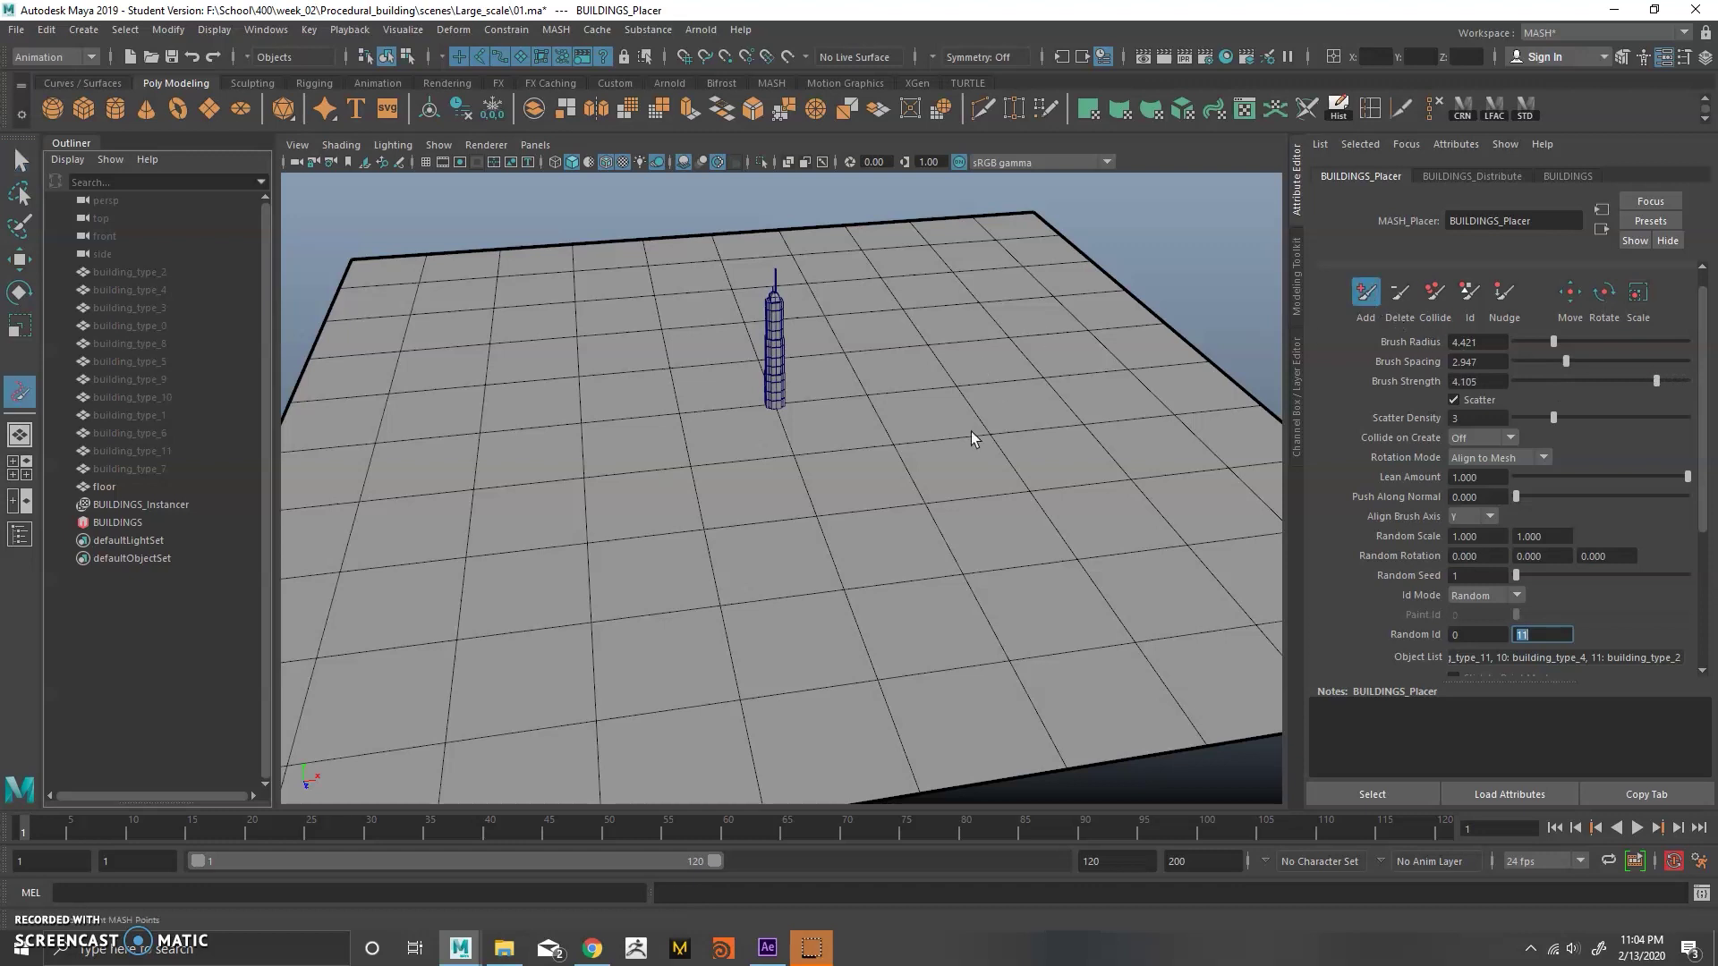
{"action": "mouse_move", "coordinate": [529, 443]}
{"action": "left_mouse_down"}
{"action": "mouse_move", "coordinate": [502, 497]}
{"action": "mouse_move", "coordinate": [700, 589]}
{"action": "mouse_move", "coordinate": [738, 586]}
{"action": "left_mouse_up"}
{"action": "left_click_drag", "start_coordinate": [1656, 381], "coordinate": [1580, 382]}
{"action": "mouse_move", "coordinate": [1064, 550]}
{"action": "left_mouse_down"}
{"action": "mouse_move", "coordinate": [1043, 292]}
{"action": "mouse_move", "coordinate": [706, 416]}
{"action": "mouse_move", "coordinate": [743, 420]}
{"action": "left_mouse_up"}
{"action": "mouse_move", "coordinate": [810, 448]}
{"action": "left_mouse_down", "text": "alt"}
{"action": "mouse_move", "coordinate": [765, 522]}
{"action": "mouse_move", "coordinate": [787, 591]}
{"action": "left_mouse_up", "text": "alt"}
{"action": "left_click_drag", "start_coordinate": [859, 608], "coordinate": [1085, 480], "text": "alt"}
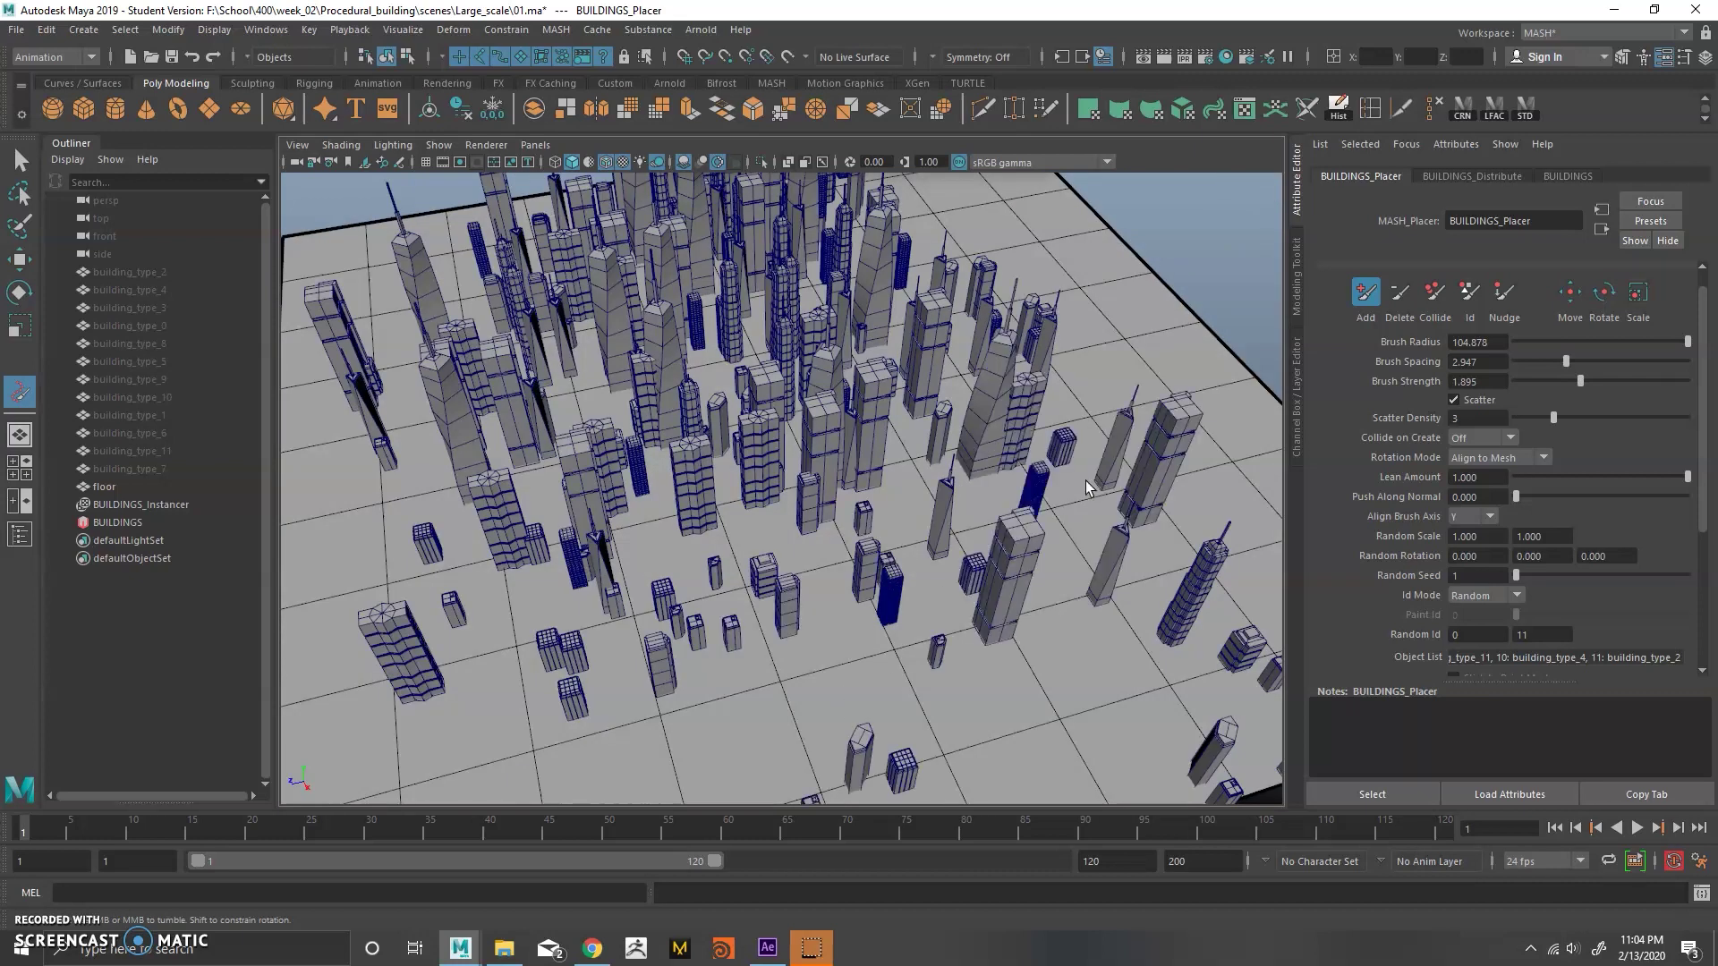
Erase painted buildings from parts of the floor with the Placer's Delete brush.
{"action": "left_click", "coordinate": [1401, 295]}
{"action": "mouse_move", "coordinate": [1007, 385]}
{"action": "left_mouse_down"}
{"action": "mouse_move", "coordinate": [871, 449]}
{"action": "mouse_move", "coordinate": [671, 346]}
{"action": "mouse_move", "coordinate": [805, 295]}
{"action": "left_mouse_up"}
{"action": "left_click_drag", "start_coordinate": [806, 447], "coordinate": [790, 525], "text": "alt"}
{"action": "scroll", "coordinate": [790, 525], "scroll_direction": "down", "scroll_amount": 3}
{"action": "middle_click_drag", "start_coordinate": [790, 525], "coordinate": [808, 574], "text": "alt"}
{"action": "left_click_drag", "start_coordinate": [881, 278], "coordinate": [776, 337]}
Paint more buildings over the cleared and empty floor areas with the Placer's Add brush at scatter density 2.
{"action": "left_click", "coordinate": [1367, 295]}
{"action": "mouse_move", "coordinate": [760, 420]}
{"action": "left_mouse_down"}
{"action": "mouse_move", "coordinate": [656, 464]}
{"action": "mouse_move", "coordinate": [878, 448]}
{"action": "mouse_move", "coordinate": [935, 393]}
{"action": "left_mouse_up"}
{"action": "mouse_move", "coordinate": [881, 564]}
{"action": "left_mouse_down", "text": "alt"}
{"action": "mouse_move", "coordinate": [871, 501]}
{"action": "mouse_move", "coordinate": [897, 541]}
{"action": "mouse_move", "coordinate": [841, 595]}
{"action": "left_mouse_up", "text": "alt"}
{"action": "mouse_move", "coordinate": [1163, 536]}
{"action": "left_mouse_down"}
{"action": "mouse_move", "coordinate": [1077, 422]}
{"action": "mouse_move", "coordinate": [926, 438]}
{"action": "left_mouse_up"}
{"action": "left_click_drag", "start_coordinate": [761, 573], "coordinate": [818, 536], "text": "alt"}
{"action": "left_click_drag", "start_coordinate": [626, 465], "coordinate": [550, 546]}
{"action": "mouse_move", "coordinate": [809, 594]}
{"action": "left_mouse_down", "text": "alt"}
{"action": "mouse_move", "coordinate": [773, 572]}
{"action": "mouse_move", "coordinate": [721, 652]}
{"action": "left_mouse_up", "text": "alt"}
{"action": "scroll", "coordinate": [721, 651], "scroll_direction": "down", "scroll_amount": 3}
{"action": "middle_click_drag", "start_coordinate": [721, 651], "coordinate": [725, 651], "text": "alt"}
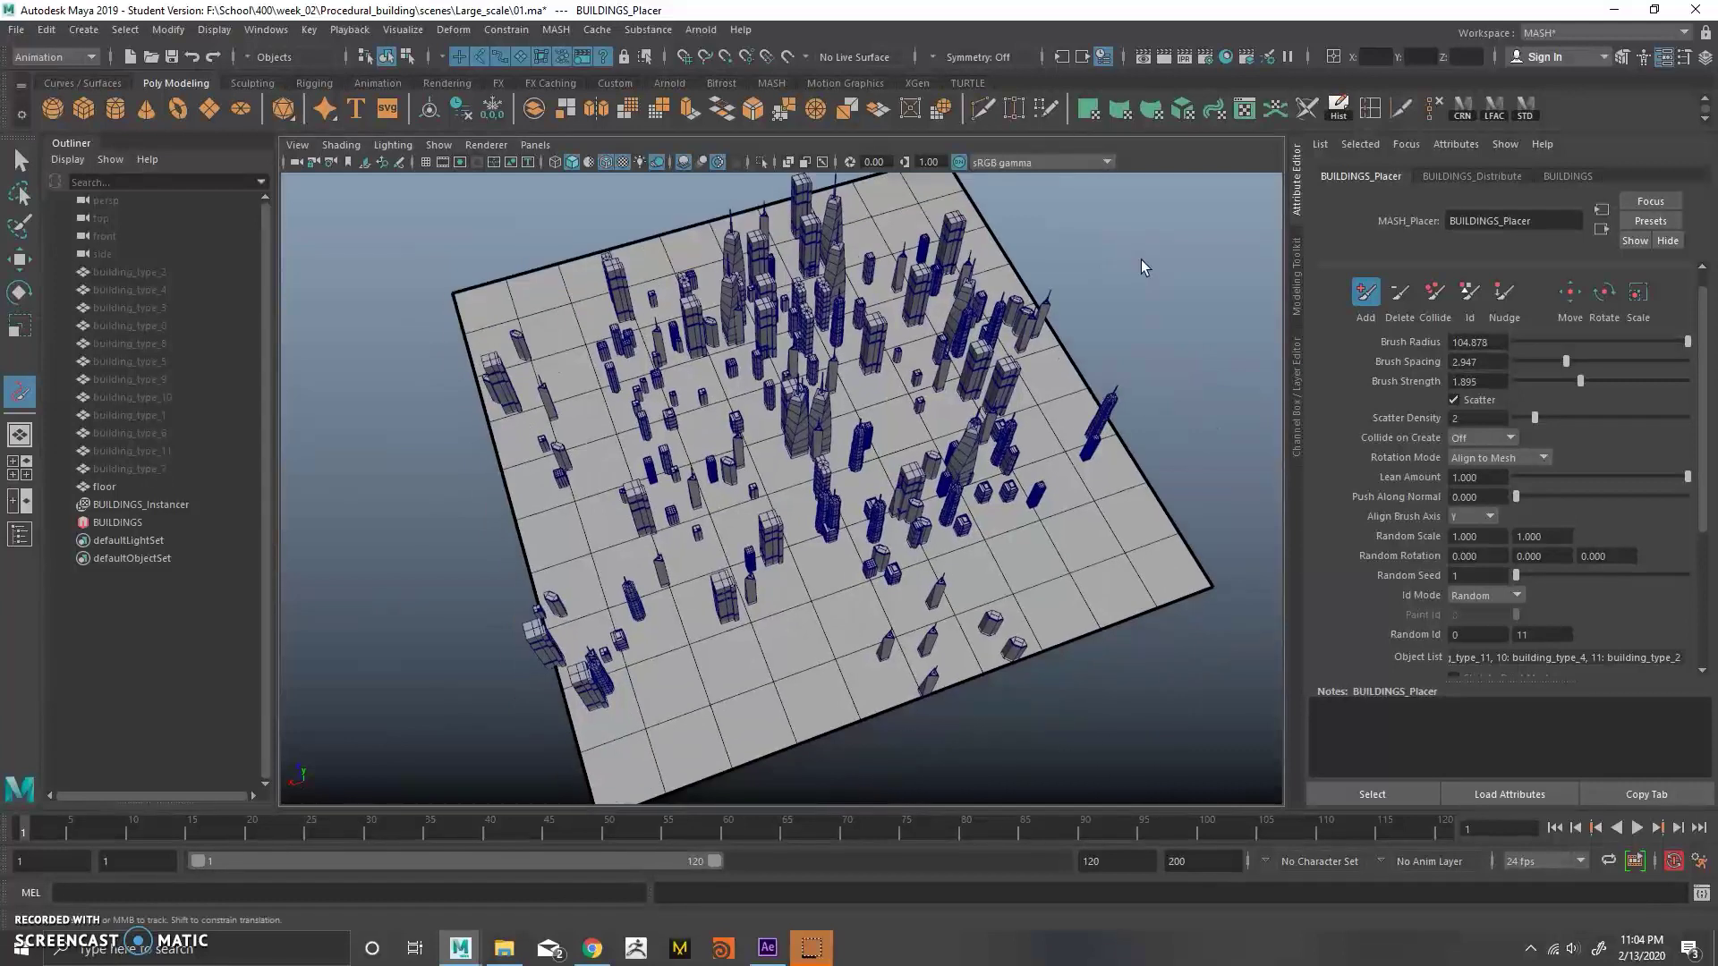
Push groups of placed buildings to new spots on the floor with the Placer's Nudge brush.
{"action": "left_click", "coordinate": [1503, 293]}
{"action": "scroll", "coordinate": [1077, 468], "scroll_direction": "up", "scroll_amount": 5}
{"action": "scroll", "coordinate": [895, 430], "scroll_direction": "up", "scroll_amount": 2}
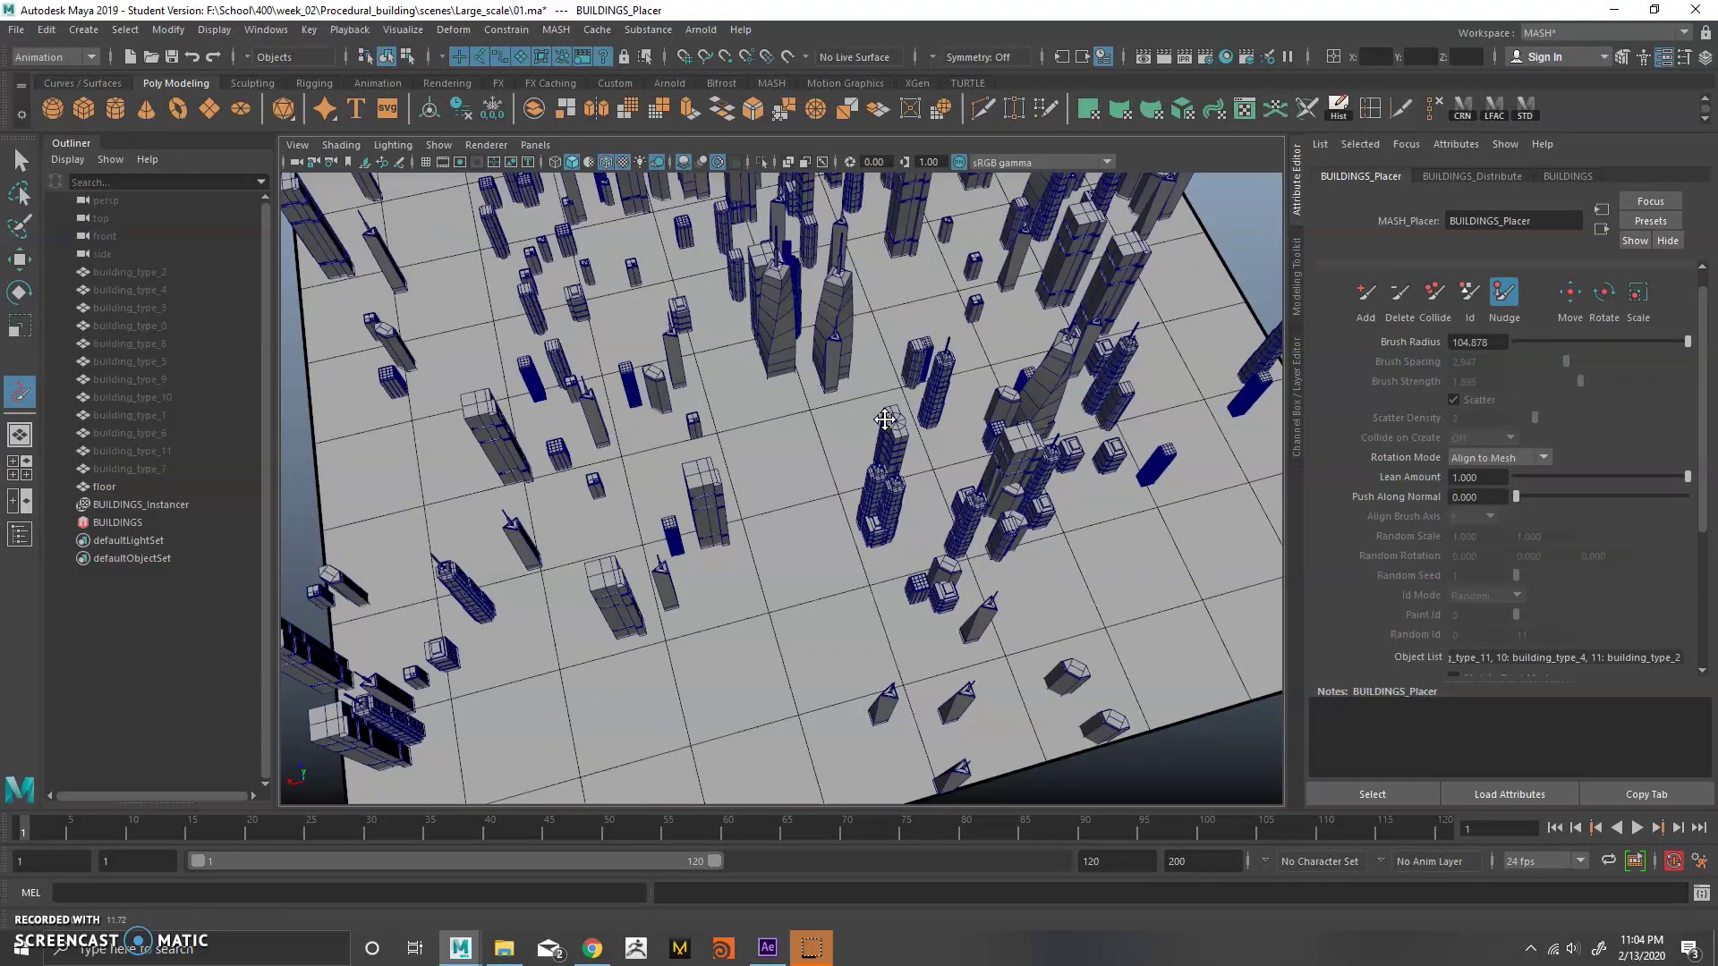
{"action": "middle_click_drag", "start_coordinate": [885, 419], "coordinate": [864, 597], "text": "alt"}
{"action": "mouse_move", "coordinate": [902, 412]}
{"action": "left_mouse_down"}
{"action": "mouse_move", "coordinate": [798, 485]}
{"action": "mouse_move", "coordinate": [795, 389]}
{"action": "left_mouse_up"}
{"action": "mouse_move", "coordinate": [949, 286]}
{"action": "left_mouse_down"}
{"action": "mouse_move", "coordinate": [942, 390]}
{"action": "mouse_move", "coordinate": [725, 453]}
{"action": "mouse_move", "coordinate": [913, 448]}
{"action": "mouse_move", "coordinate": [919, 387]}
{"action": "mouse_move", "coordinate": [707, 454]}
{"action": "left_mouse_up"}
{"action": "scroll", "coordinate": [912, 448], "scroll_direction": "down", "scroll_amount": 4}
Reposition individual placed buildings with the Placer's Move tool.
{"action": "left_click", "coordinate": [1569, 294]}
{"action": "middle_click_drag", "start_coordinate": [1096, 600], "coordinate": [1006, 479], "text": "alt"}
{"action": "scroll", "coordinate": [1006, 478], "scroll_direction": "up", "scroll_amount": 4}
{"action": "left_click_drag", "start_coordinate": [913, 456], "coordinate": [995, 463]}
{"action": "left_click_drag", "start_coordinate": [993, 549], "coordinate": [1010, 595], "text": "alt"}
{"action": "right_click_drag", "start_coordinate": [1011, 595], "coordinate": [1092, 522], "text": "alt"}
{"action": "left_click", "coordinate": [955, 499]}
{"action": "left_click_drag", "start_coordinate": [875, 479], "coordinate": [799, 465]}
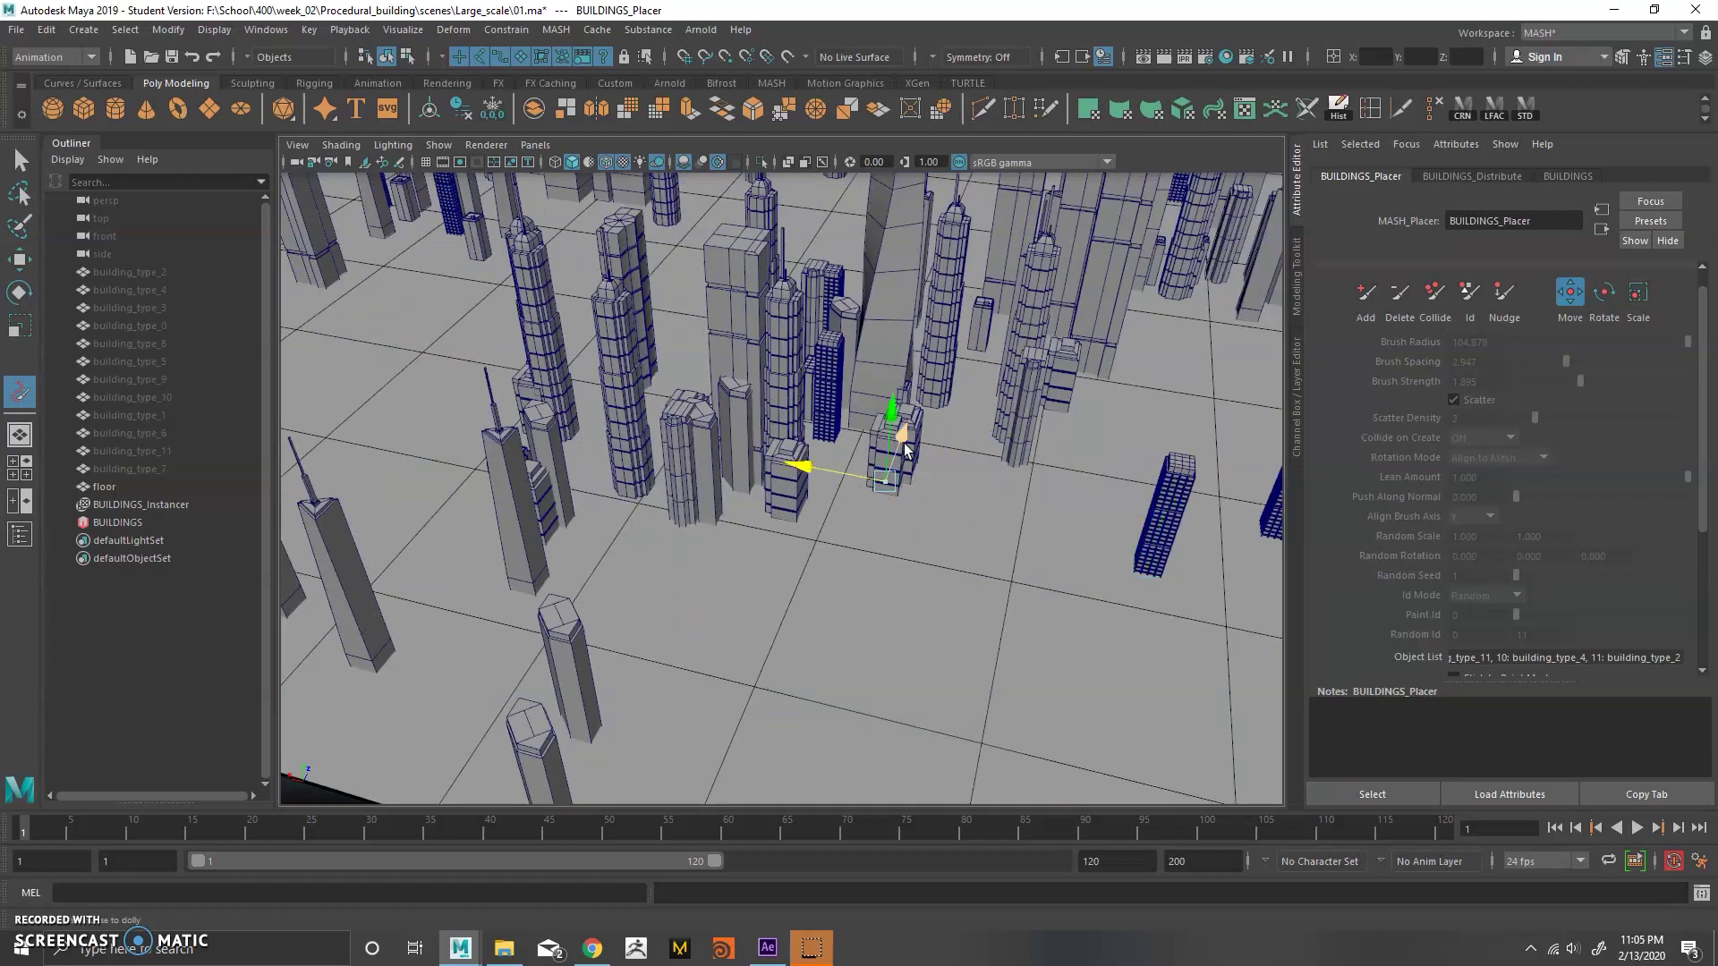
Rotate one placed building and scale another with the Placer's Rotate and Scale tools.
{"action": "left_click", "coordinate": [1603, 291]}
{"action": "left_click_drag", "start_coordinate": [1027, 480], "coordinate": [1054, 530]}
{"action": "left_click", "coordinate": [1638, 294]}
{"action": "left_click_drag", "start_coordinate": [1149, 443], "coordinate": [1023, 456], "text": "alt"}
{"action": "left_click", "coordinate": [1140, 580]}
{"action": "mouse_move", "coordinate": [1134, 561]}
{"action": "left_mouse_down"}
{"action": "mouse_move", "coordinate": [1162, 547]}
{"action": "mouse_move", "coordinate": [1114, 556]}
{"action": "left_mouse_up"}
Add a Random node to the BUILDINGS network through the MASH Editor.
{"action": "left_click_drag", "start_coordinate": [970, 511], "coordinate": [1087, 483], "text": "alt"}
{"action": "right_click_drag", "start_coordinate": [1087, 483], "coordinate": [961, 474], "text": "alt"}
{"action": "left_click_drag", "start_coordinate": [962, 474], "coordinate": [908, 448], "text": "alt"}
{"action": "middle_click_drag", "start_coordinate": [908, 447], "coordinate": [980, 474], "text": "alt"}
{"action": "right_click_drag", "start_coordinate": [979, 474], "coordinate": [1025, 385], "text": "alt"}
{"action": "left_click", "coordinate": [555, 29]}
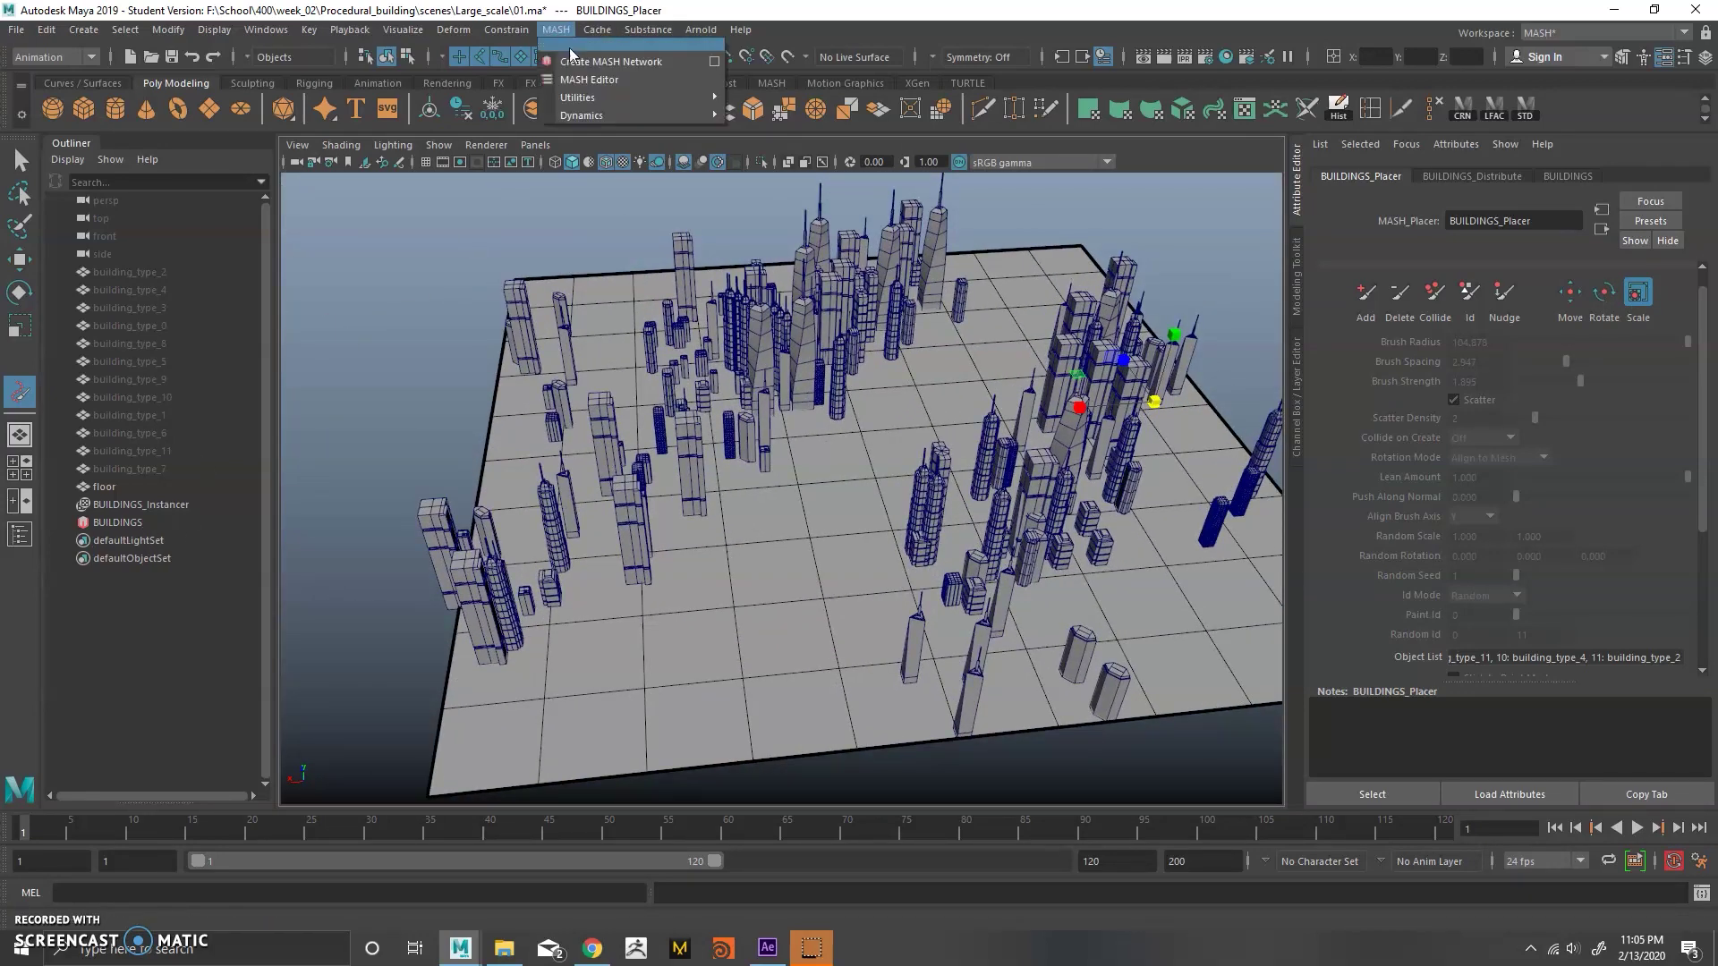
{"action": "left_click", "coordinate": [591, 80]}
{"action": "left_click_drag", "start_coordinate": [225, 508], "coordinate": [282, 447]}
{"action": "left_click", "coordinate": [345, 489]}
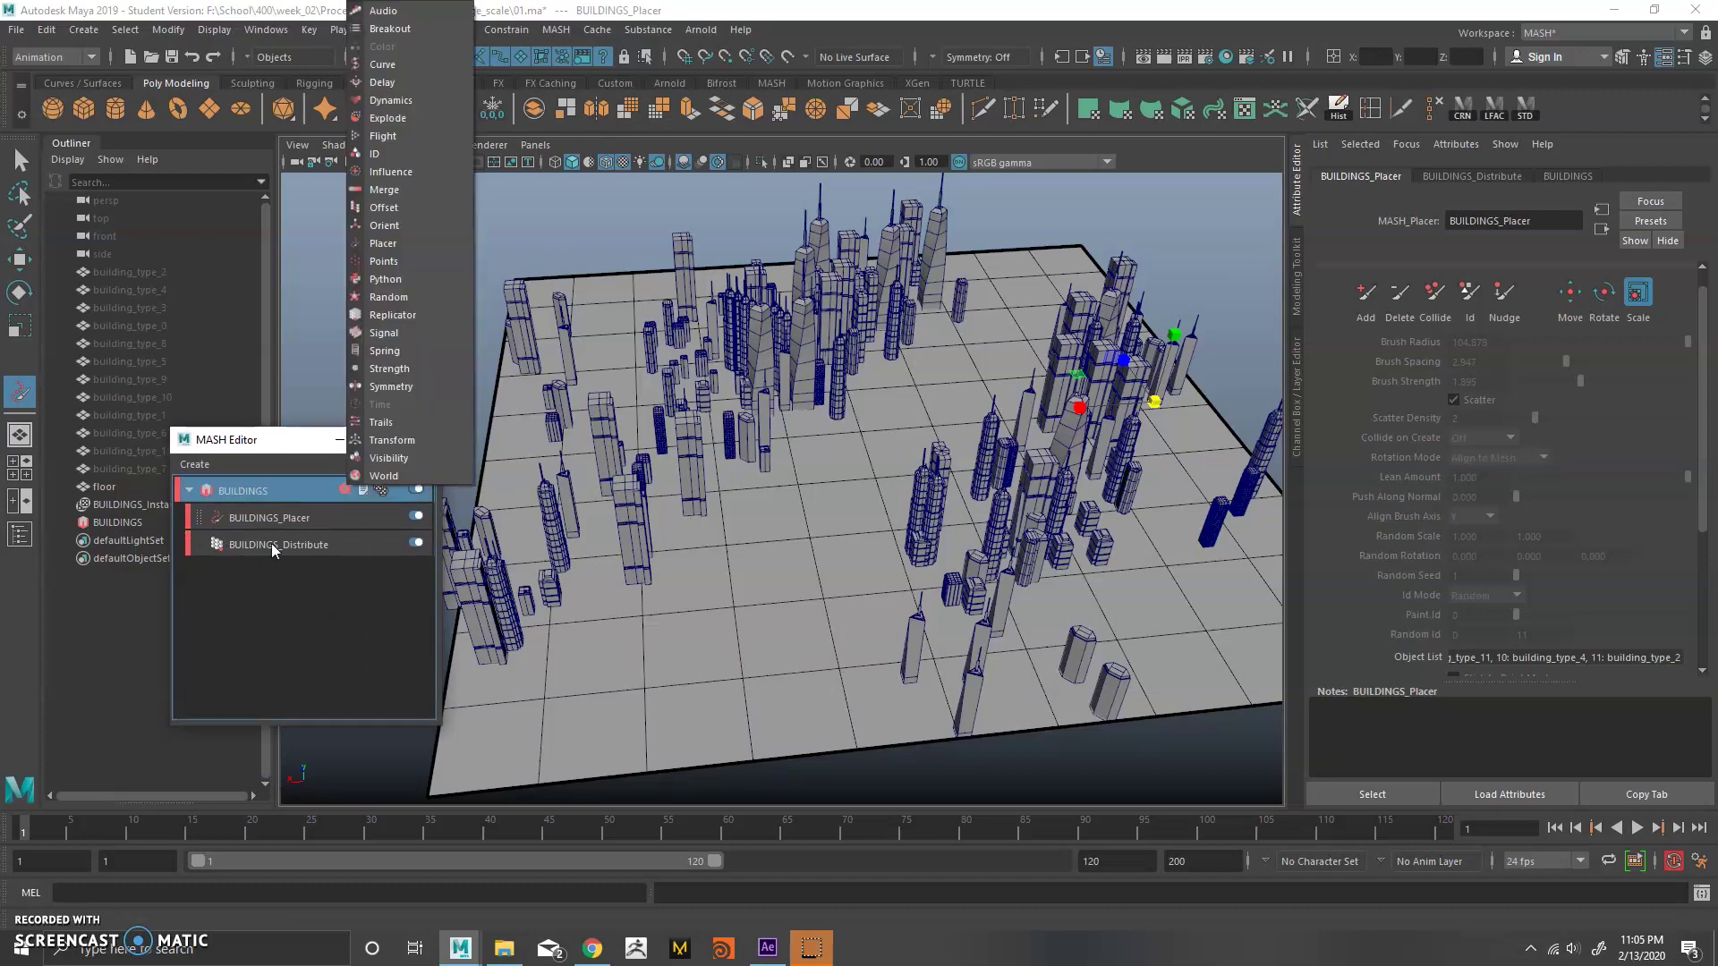
{"action": "left_click", "coordinate": [395, 299]}
Set the Random node's Rotation Y to about 82.34, Random Seed to 22 and Scale Y to about 0.372.
{"action": "left_click_drag", "start_coordinate": [1517, 385], "coordinate": [1593, 385]}
{"action": "left_click_drag", "start_coordinate": [1516, 519], "coordinate": [1549, 517]}
{"action": "mouse_move", "coordinate": [1516, 444]}
{"action": "left_mouse_down"}
{"action": "mouse_move", "coordinate": [1537, 441]}
{"action": "mouse_move", "coordinate": [1511, 426]}
{"action": "left_mouse_up"}
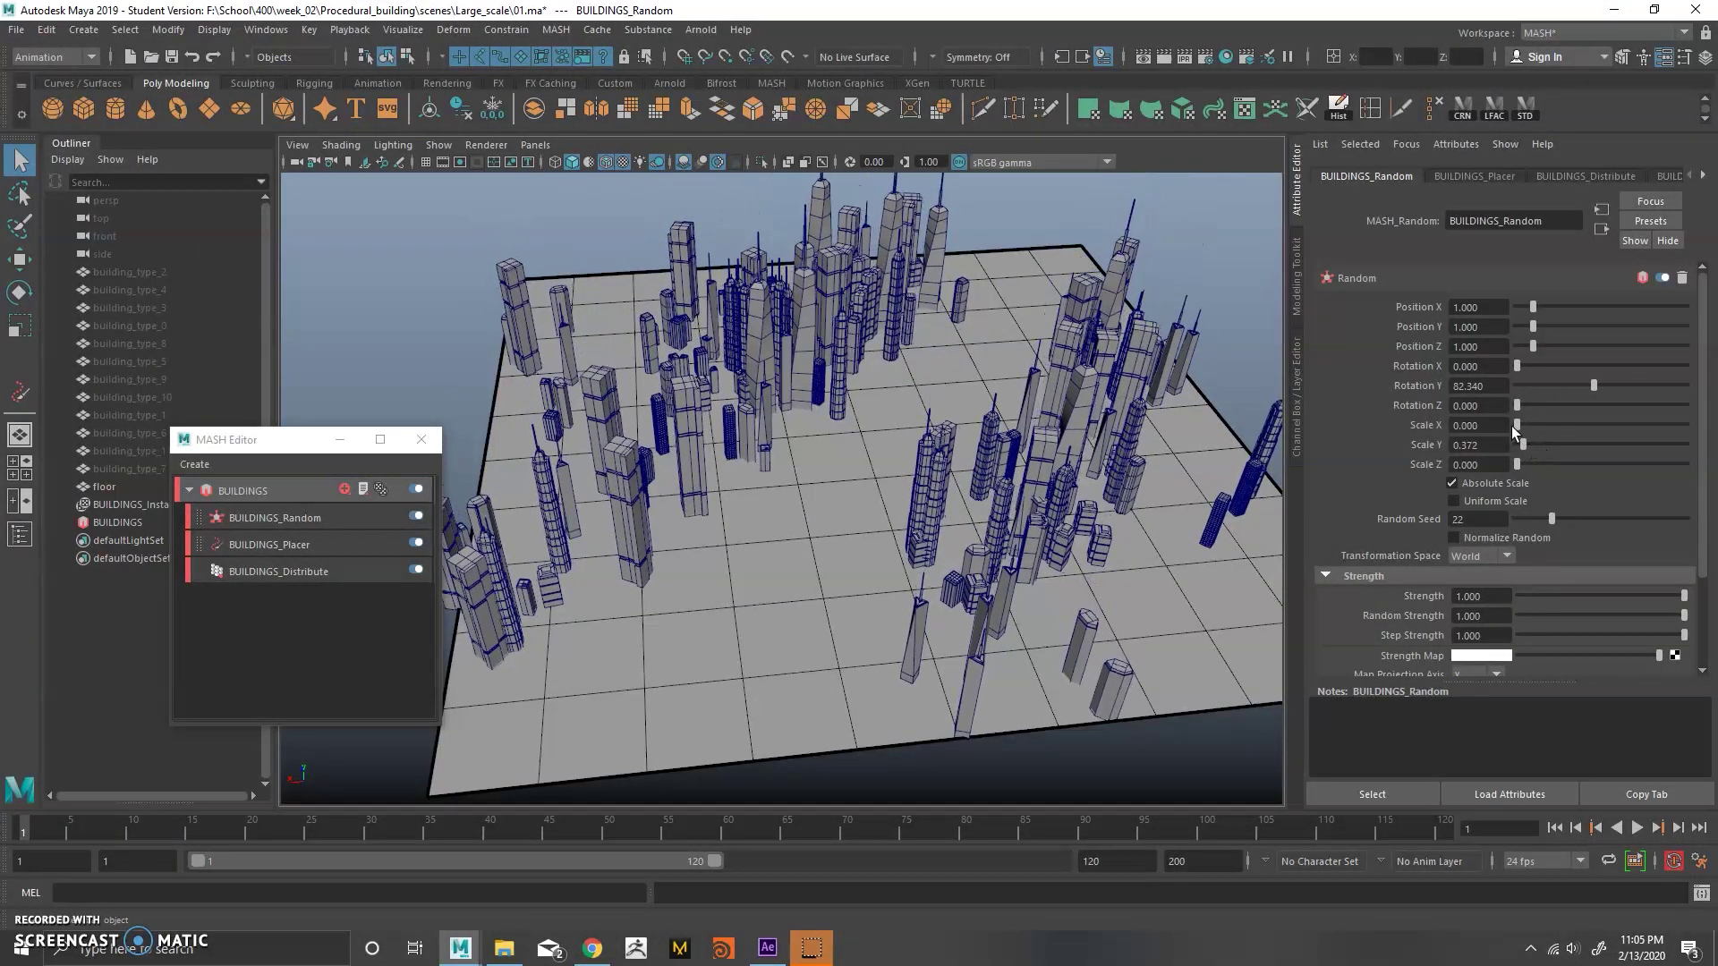
Add an ID node to the BUILDINGS network.
{"action": "left_click", "coordinate": [345, 488]}
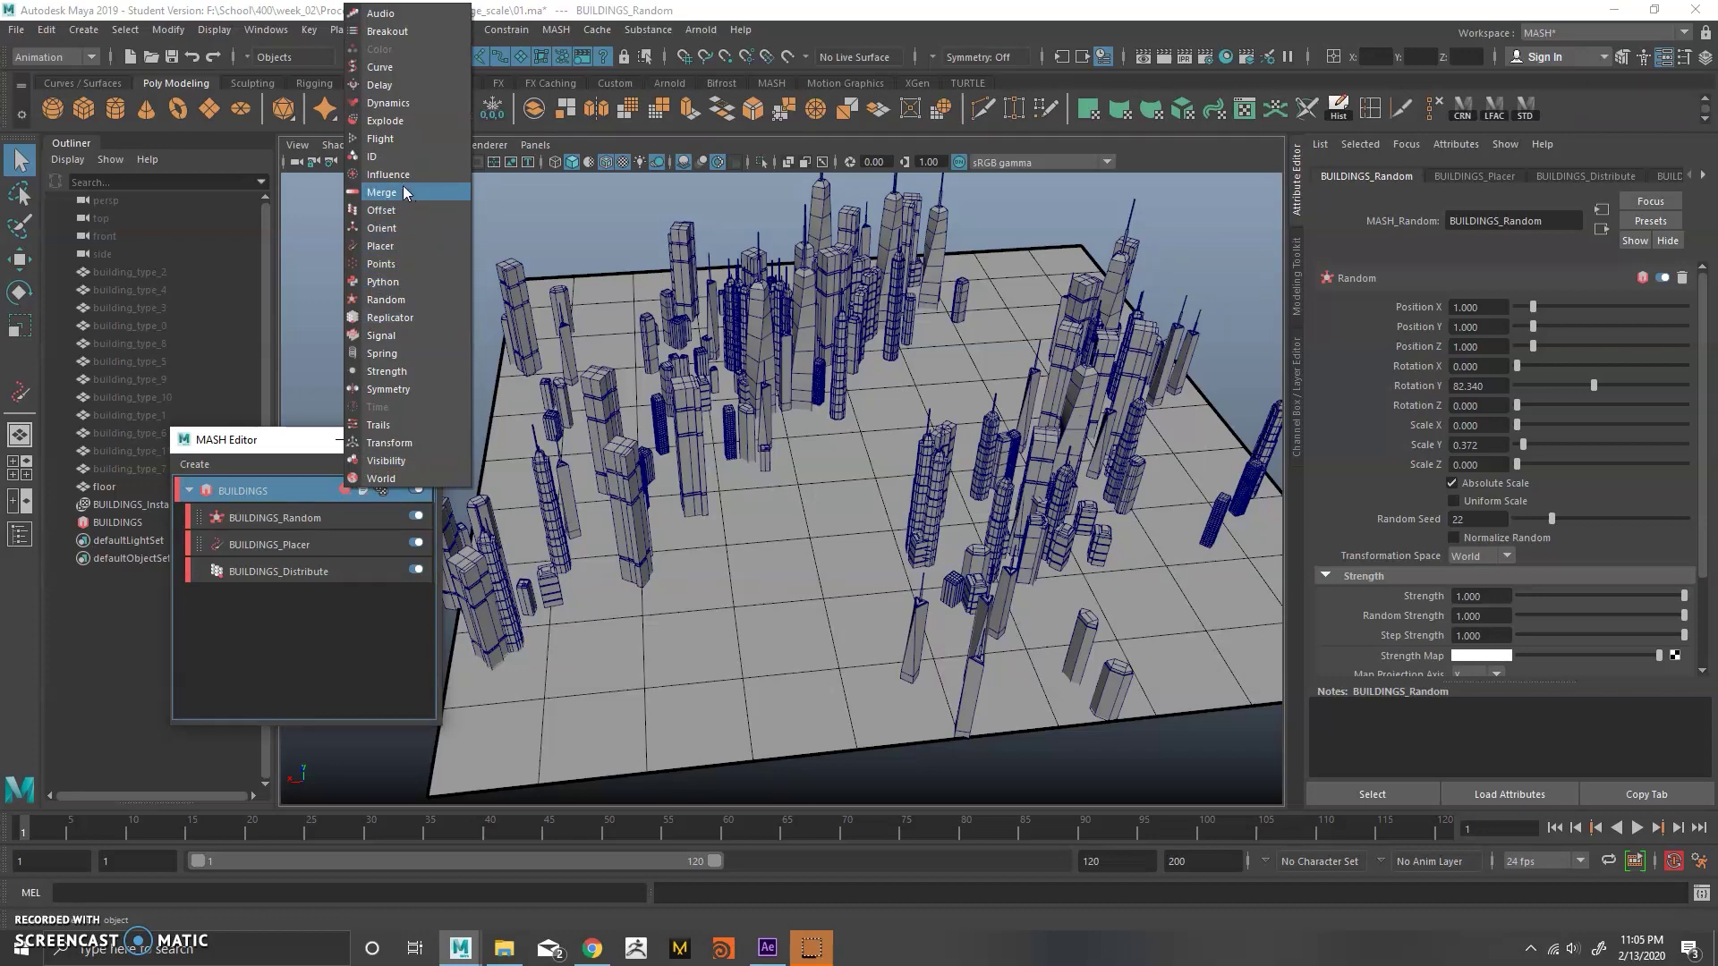
{"action": "left_click", "coordinate": [420, 157]}
{"action": "left_click_drag", "start_coordinate": [872, 465], "coordinate": [886, 426], "text": "alt"}
{"action": "right_click_drag", "start_coordinate": [886, 425], "coordinate": [1020, 403], "text": "alt"}
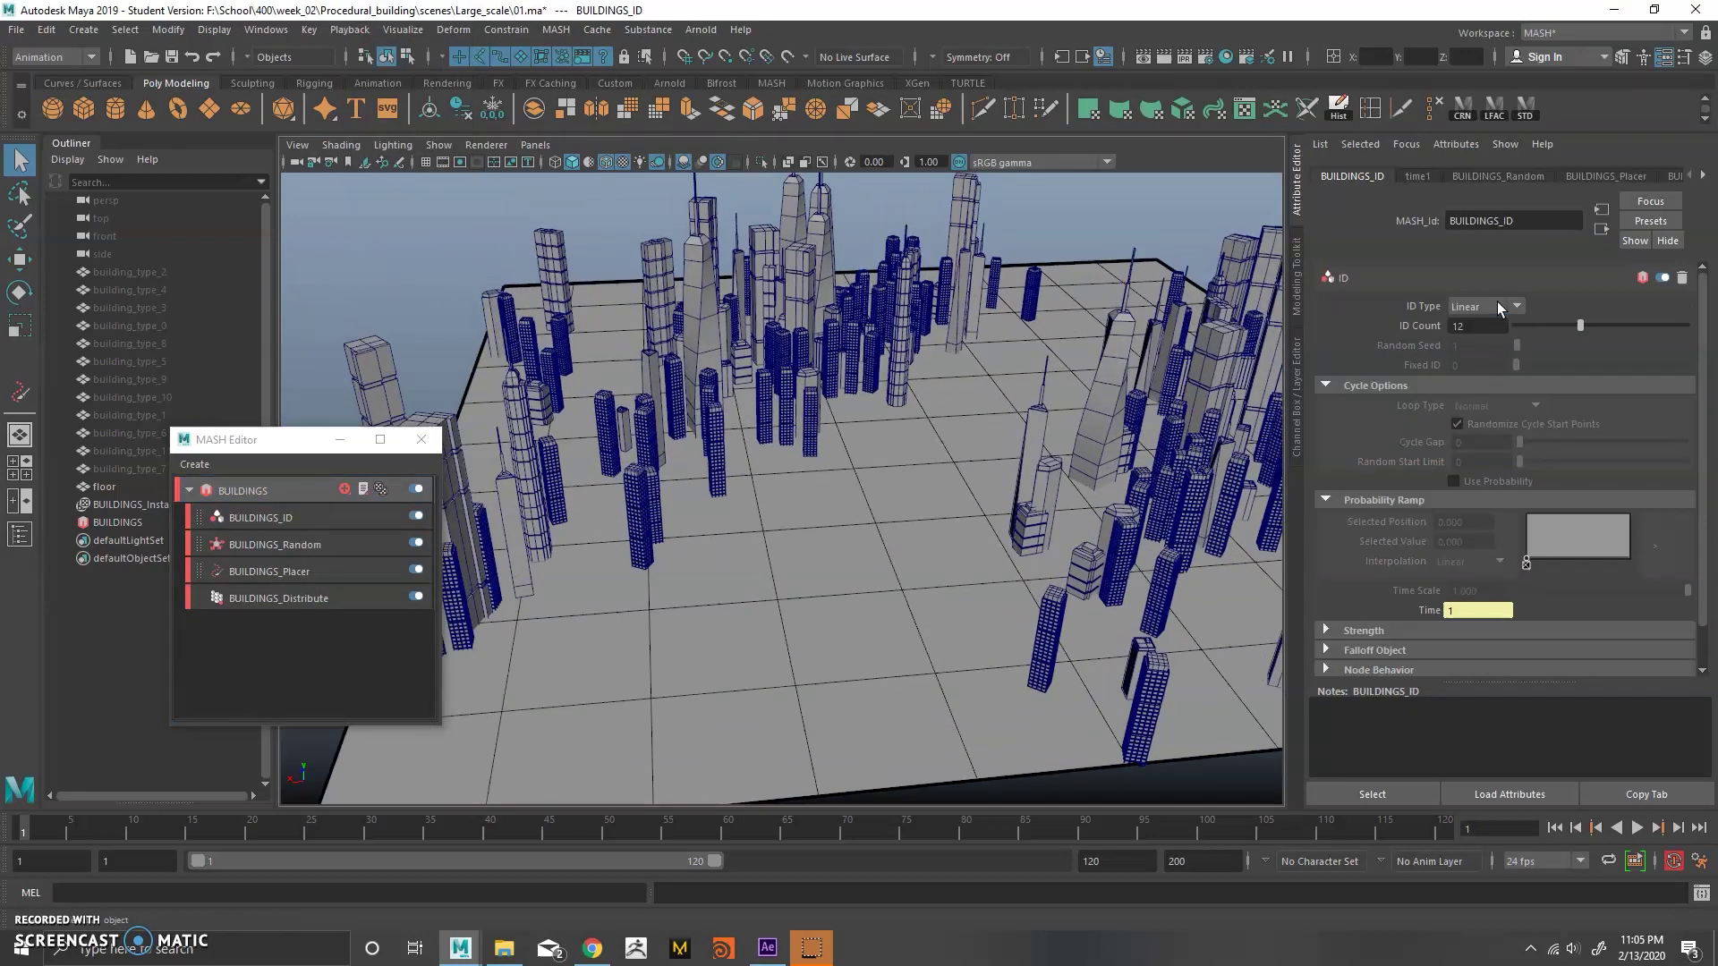
Set the ID node's type to Random with a random seed of 7 and close the MASH Editor.
{"action": "left_click", "coordinate": [1498, 306]}
{"action": "left_click", "coordinate": [1481, 381]}
{"action": "left_click_drag", "start_coordinate": [1064, 375], "coordinate": [926, 447], "text": "alt"}
{"action": "mouse_move", "coordinate": [1526, 345]}
{"action": "left_mouse_down"}
{"action": "mouse_move", "coordinate": [1543, 347]}
{"action": "mouse_move", "coordinate": [1527, 347]}
{"action": "left_mouse_up"}
{"action": "left_click_drag", "start_coordinate": [1029, 429], "coordinate": [986, 444], "text": "alt"}
{"action": "left_click", "coordinate": [421, 439]}
{"action": "right_click_drag", "start_coordinate": [952, 425], "coordinate": [823, 472], "text": "alt"}
{"action": "middle_click_drag", "start_coordinate": [824, 473], "coordinate": [751, 461], "text": "alt"}
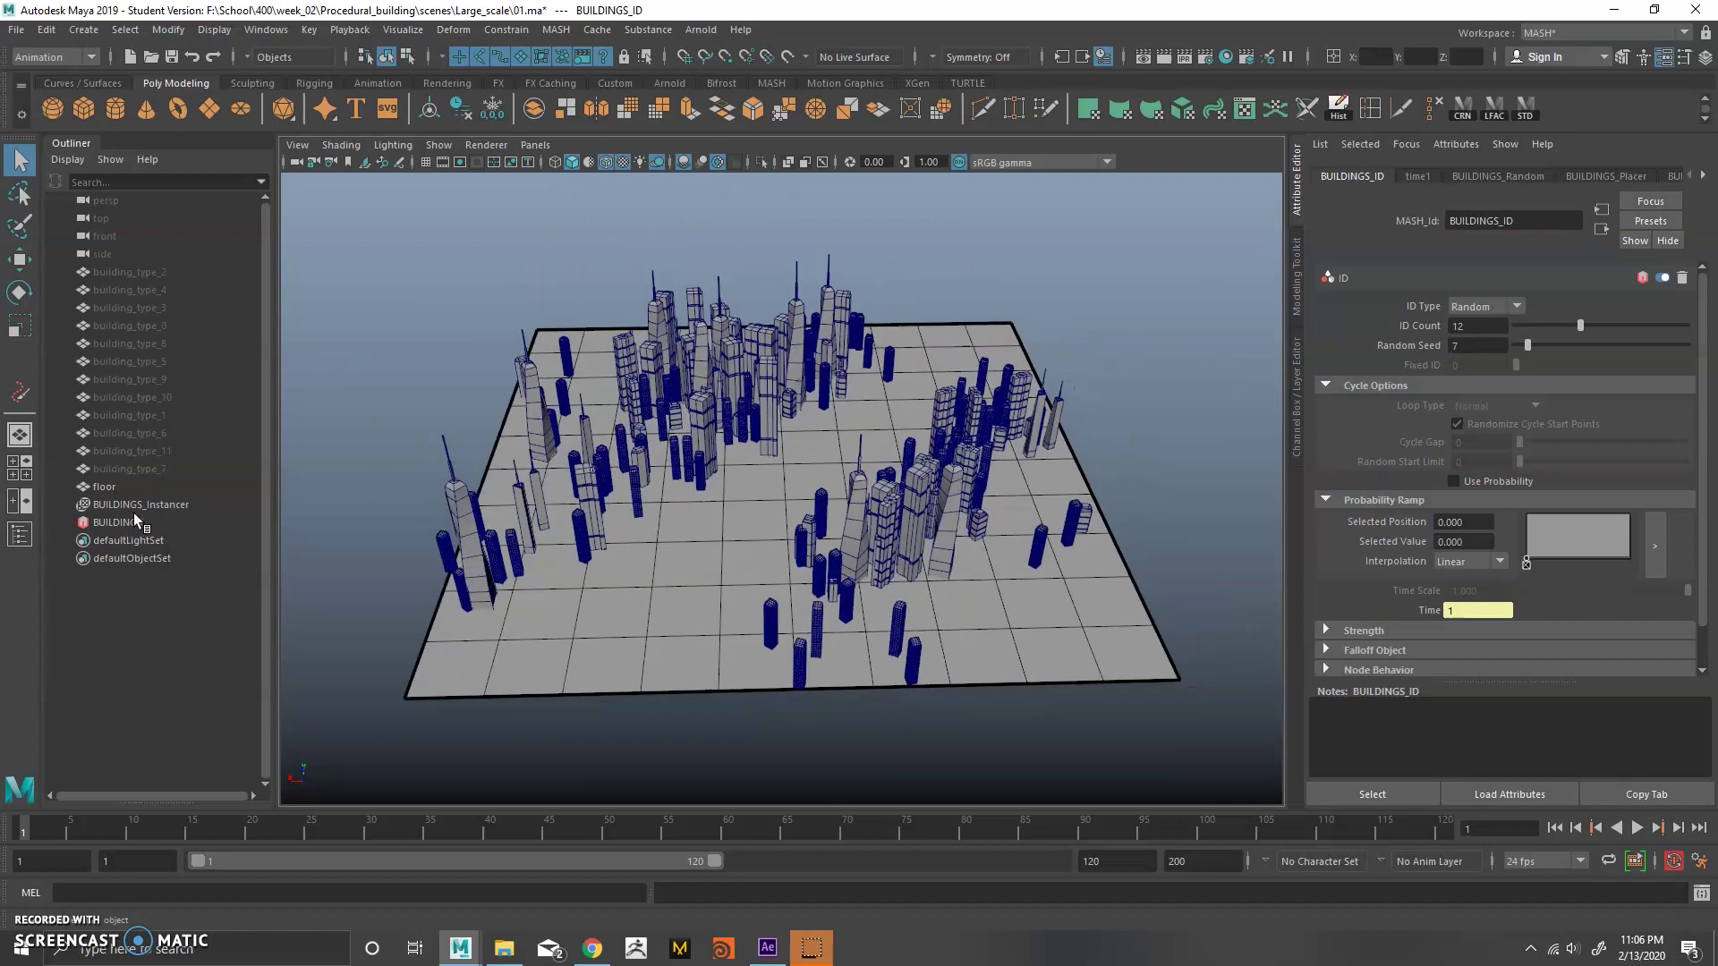
Delete the BUILDINGS network with its instancer and unhide the source building models.
{"action": "left_click_drag", "start_coordinate": [134, 512], "coordinate": [148, 524]}
{"action": "key", "text": "Delete"}
{"action": "left_click_drag", "start_coordinate": [158, 273], "coordinate": [170, 469]}
{"action": "key", "text": "shift+h"}
Select the row of building models and create a fresh BUILDINGS MASH network from them.
{"action": "left_click", "coordinate": [787, 367]}
{"action": "right_click_drag", "start_coordinate": [859, 365], "coordinate": [966, 373], "text": "alt"}
{"action": "middle_click_drag", "start_coordinate": [966, 373], "coordinate": [1056, 383], "text": "alt"}
{"action": "left_click_drag", "start_coordinate": [1055, 383], "coordinate": [640, 497]}
{"action": "left_click", "coordinate": [568, 30]}
{"action": "left_click", "coordinate": [713, 60]}
{"action": "left_click", "coordinate": [452, 494]}
{"action": "left_click_drag", "start_coordinate": [721, 334], "coordinate": [894, 453], "text": "alt"}
Assign a new Blinn material to the floor and map its color to a Ramp texture.
{"action": "left_click", "coordinate": [573, 362]}
{"action": "left_click_drag", "start_coordinate": [573, 362], "coordinate": [1176, 286], "text": "alt"}
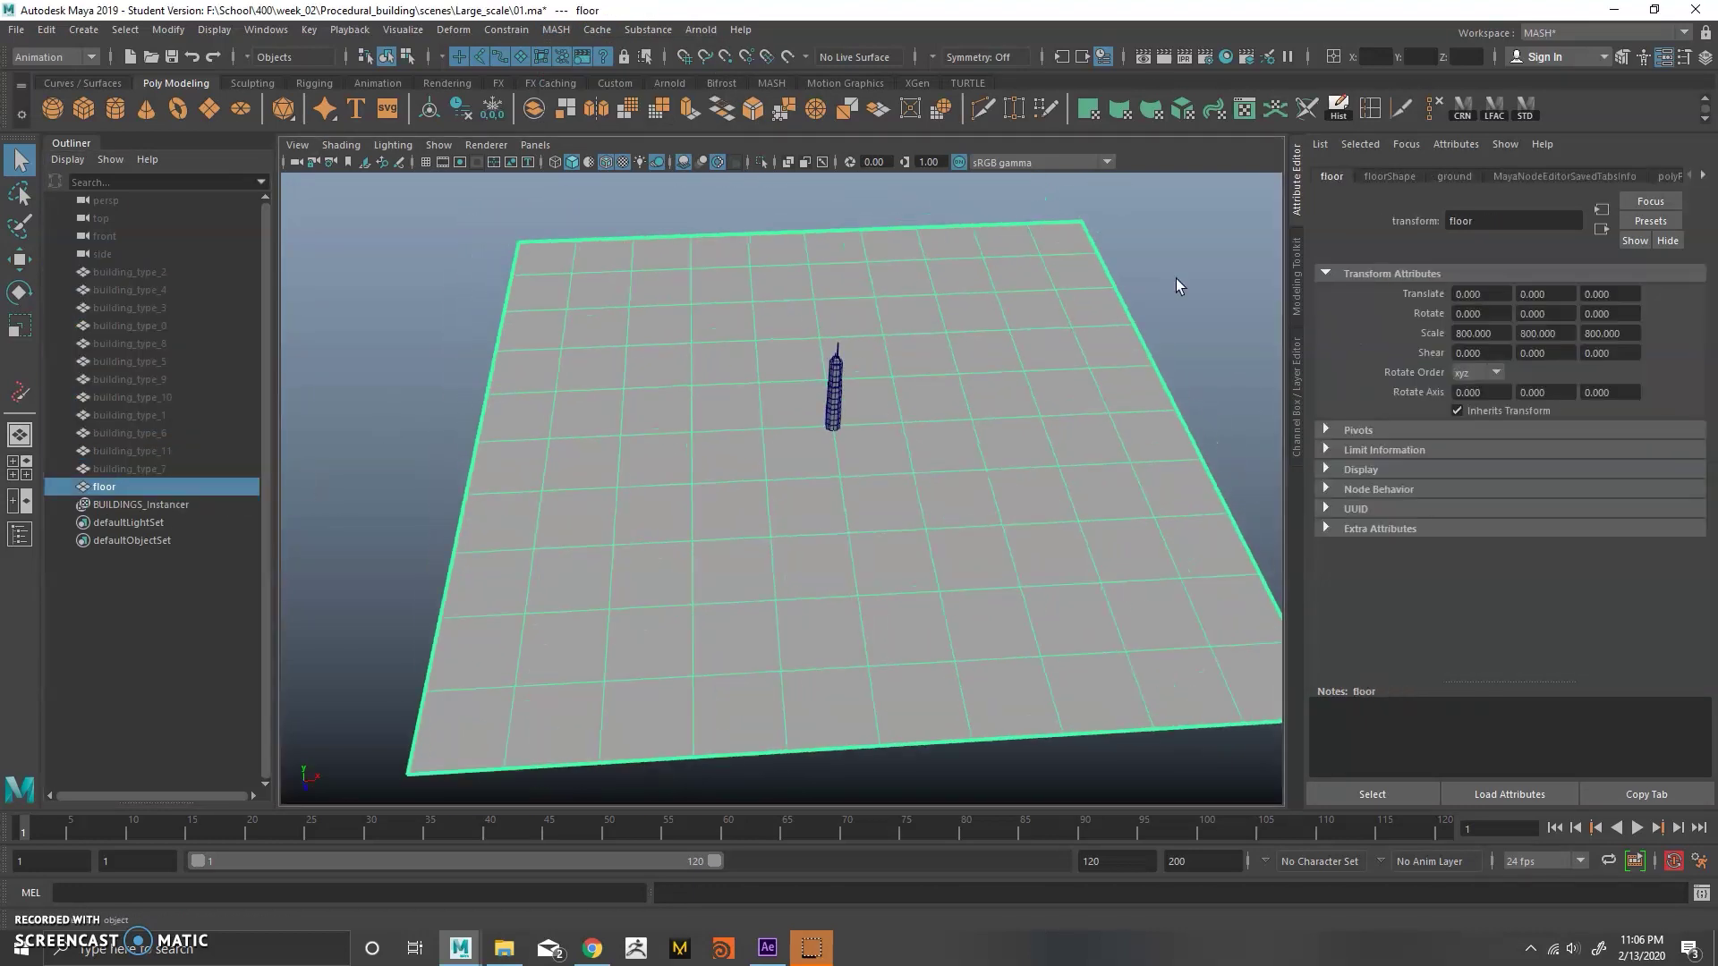
{"action": "right_click_drag", "start_coordinate": [771, 364], "coordinate": [803, 798]}
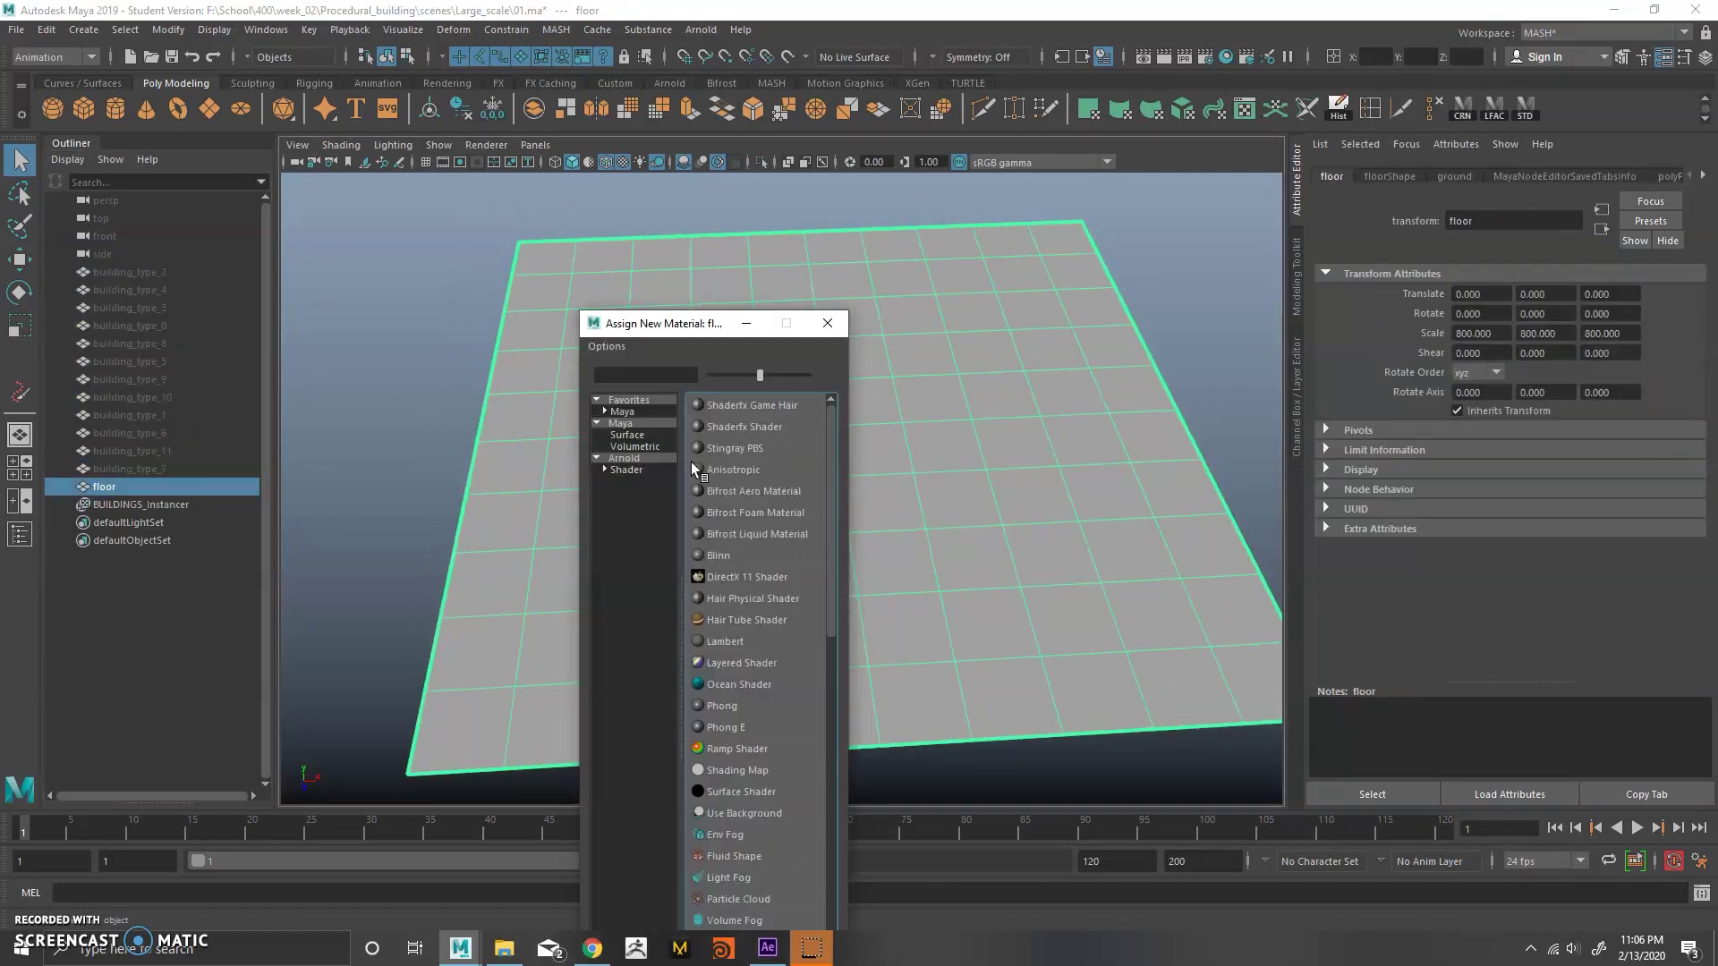
{"action": "left_click", "coordinate": [727, 554]}
{"action": "left_click", "coordinate": [1675, 376]}
{"action": "left_click", "coordinate": [749, 683]}
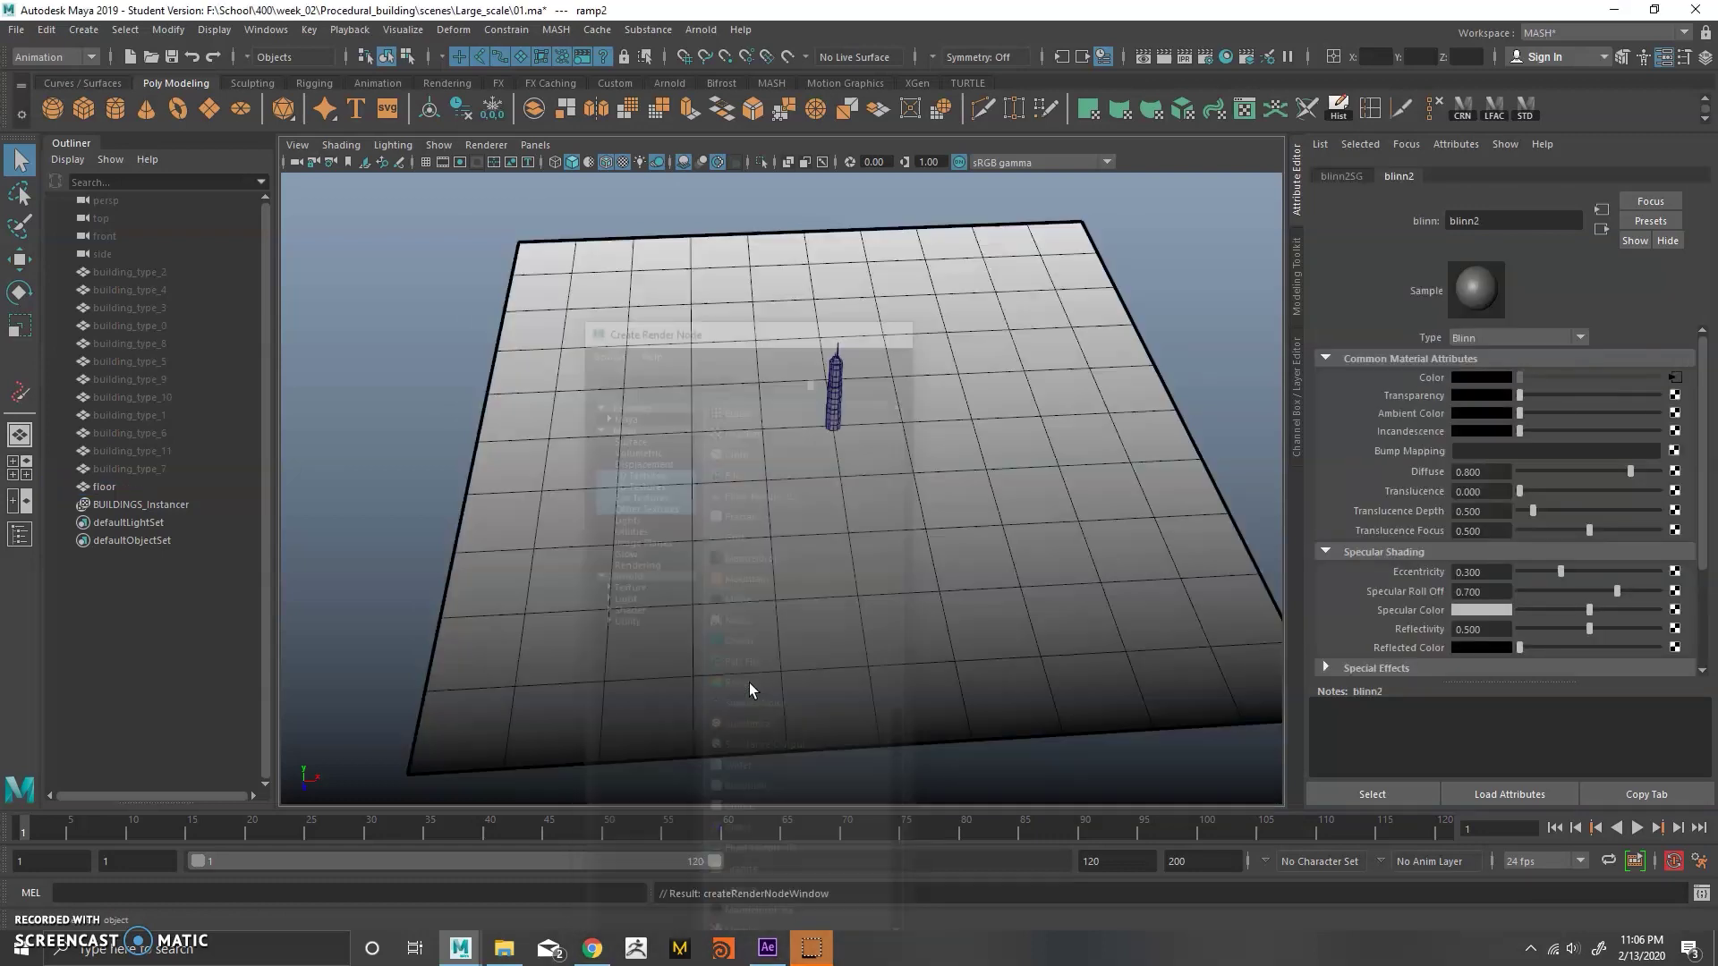
Set the ramp's interpolation to None and move its white marker to about position 0.515.
{"action": "scroll", "coordinate": [1700, 429], "scroll_direction": "up", "scroll_amount": 2}
{"action": "left_click", "coordinate": [1503, 359]}
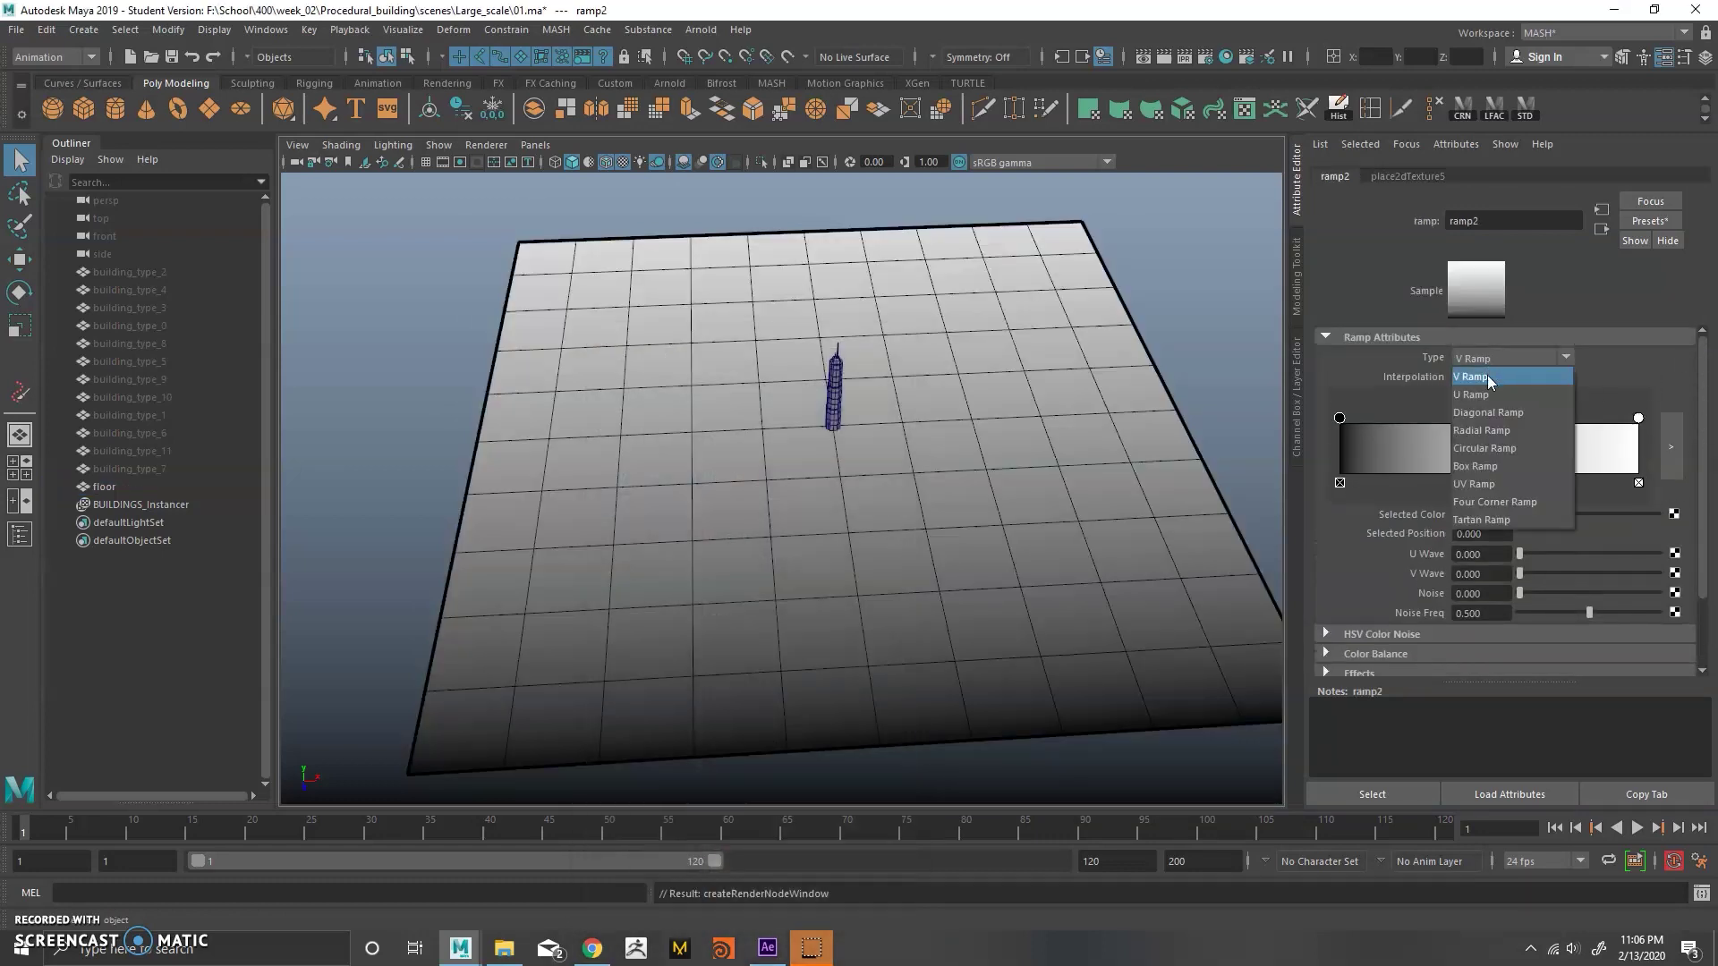
{"action": "left_click", "coordinate": [1496, 399]}
{"action": "left_click_drag", "start_coordinate": [1638, 418], "coordinate": [1493, 414]}
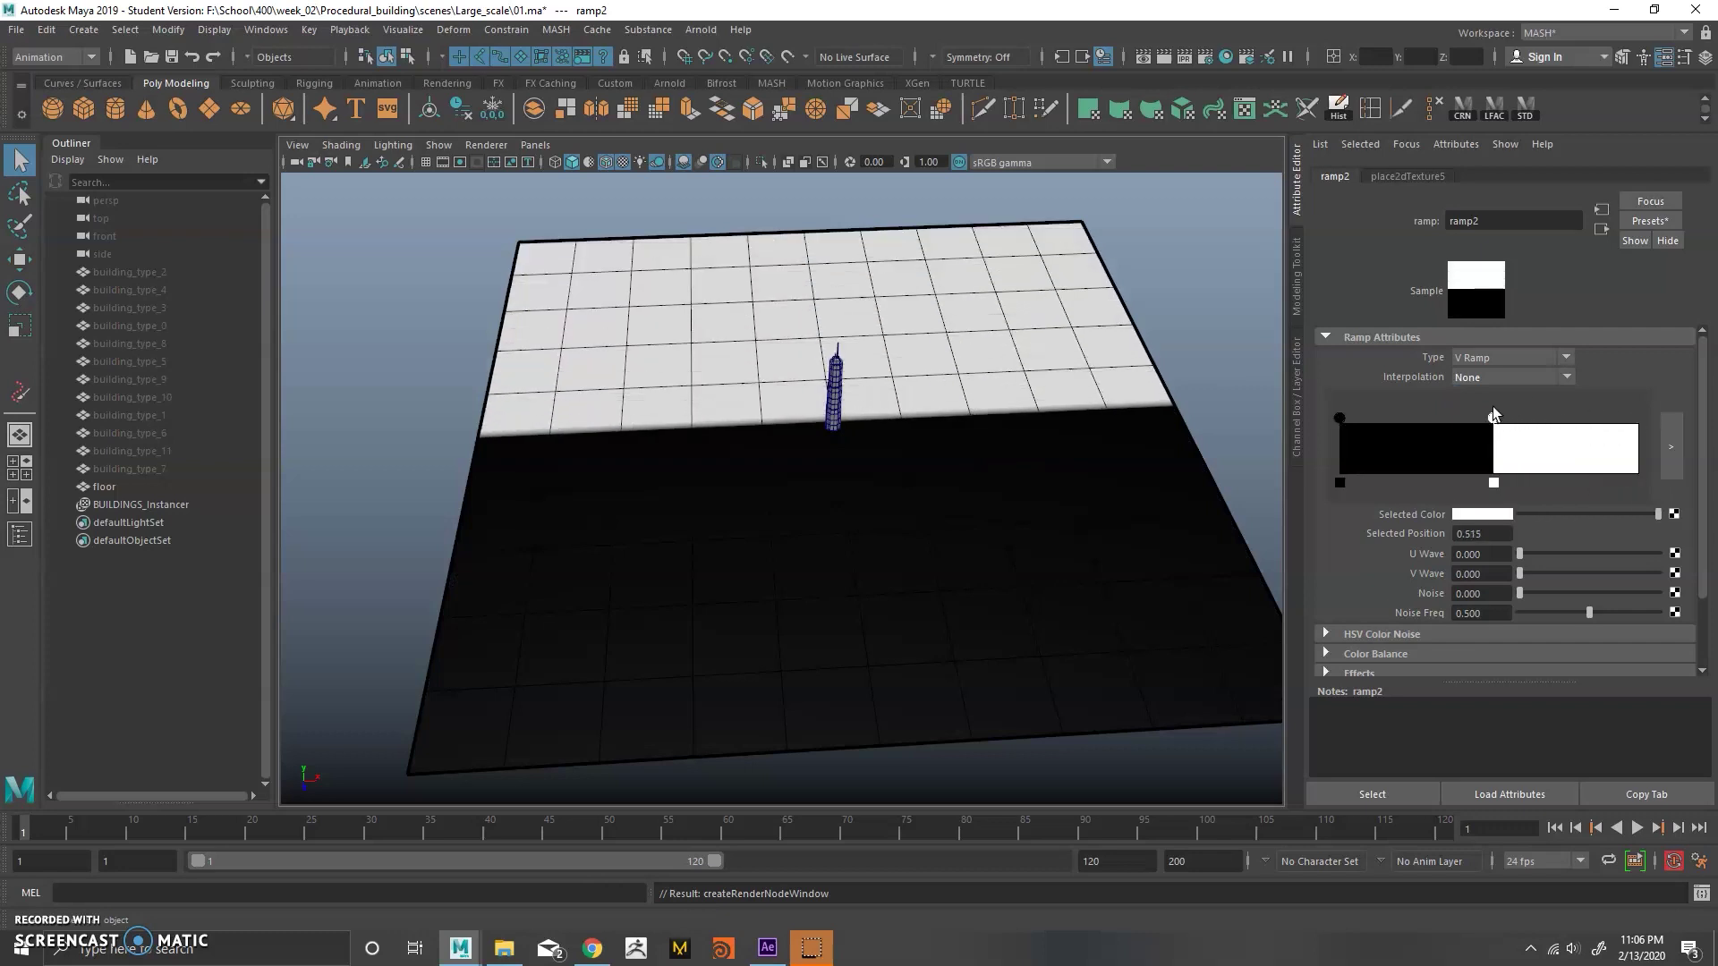
Set the BUILDINGS_Distribute node to Grid distribution with X and Z distances of 800 and a Y distance of 0.
{"action": "left_click_drag", "start_coordinate": [953, 438], "coordinate": [215, 501], "text": "alt"}
{"action": "left_click", "coordinate": [143, 177]}
{"action": "type", "text": "asd"}
{"action": "left_click", "coordinate": [247, 182]}
{"action": "left_click", "coordinate": [113, 523]}
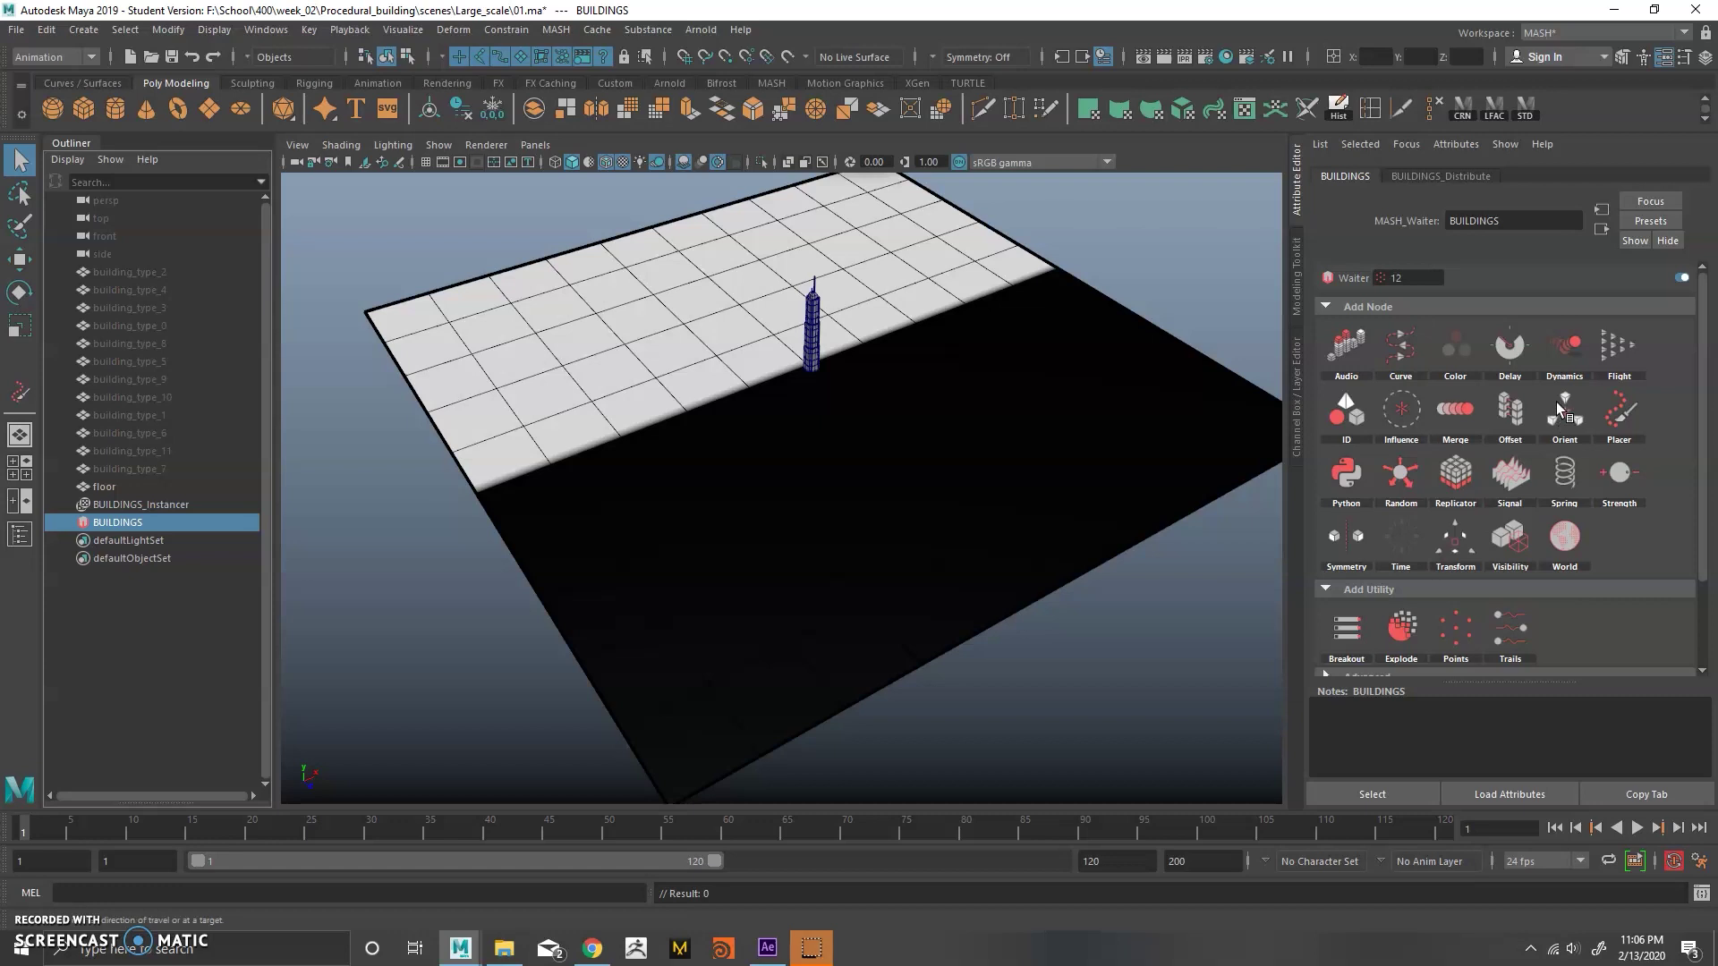
{"action": "left_click", "coordinate": [1460, 176]}
{"action": "left_click", "coordinate": [1473, 437]}
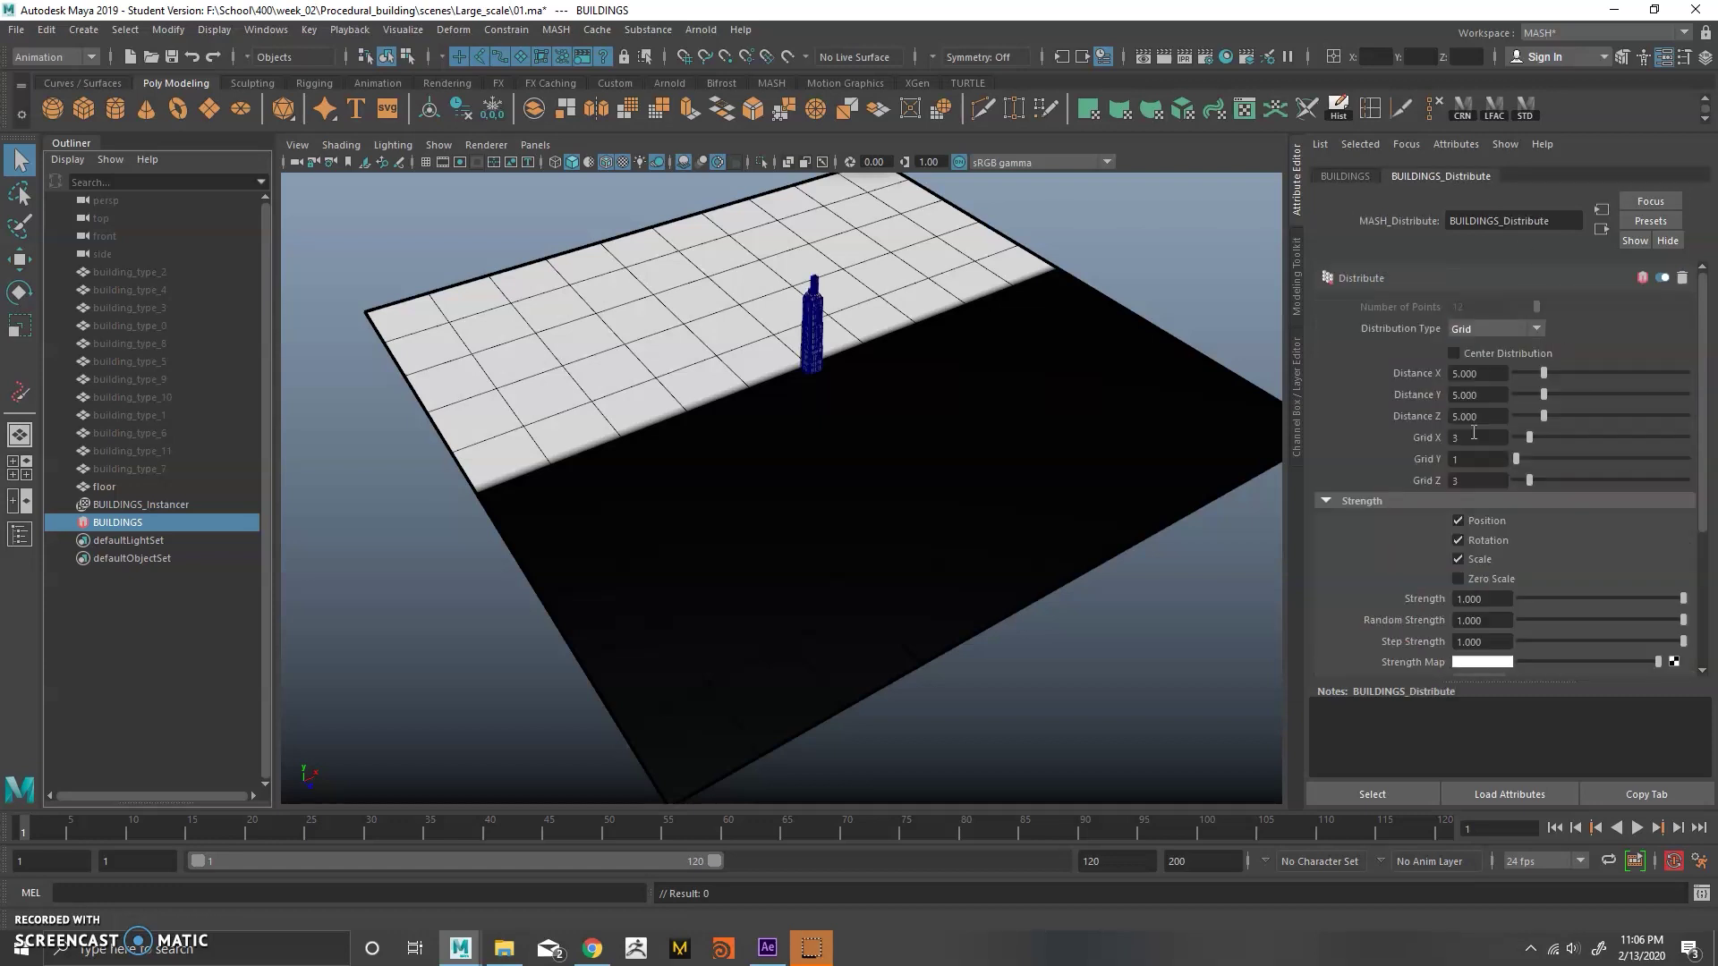
{"action": "type", "text": "800"}
{"action": "key", "text": "Return"}
{"action": "left_click_drag", "start_coordinate": [1485, 414], "coordinate": [1418, 404]}
{"action": "type", "text": "800"}
{"action": "key", "text": "Return"}
{"action": "key", "text": "shift+Tab"}
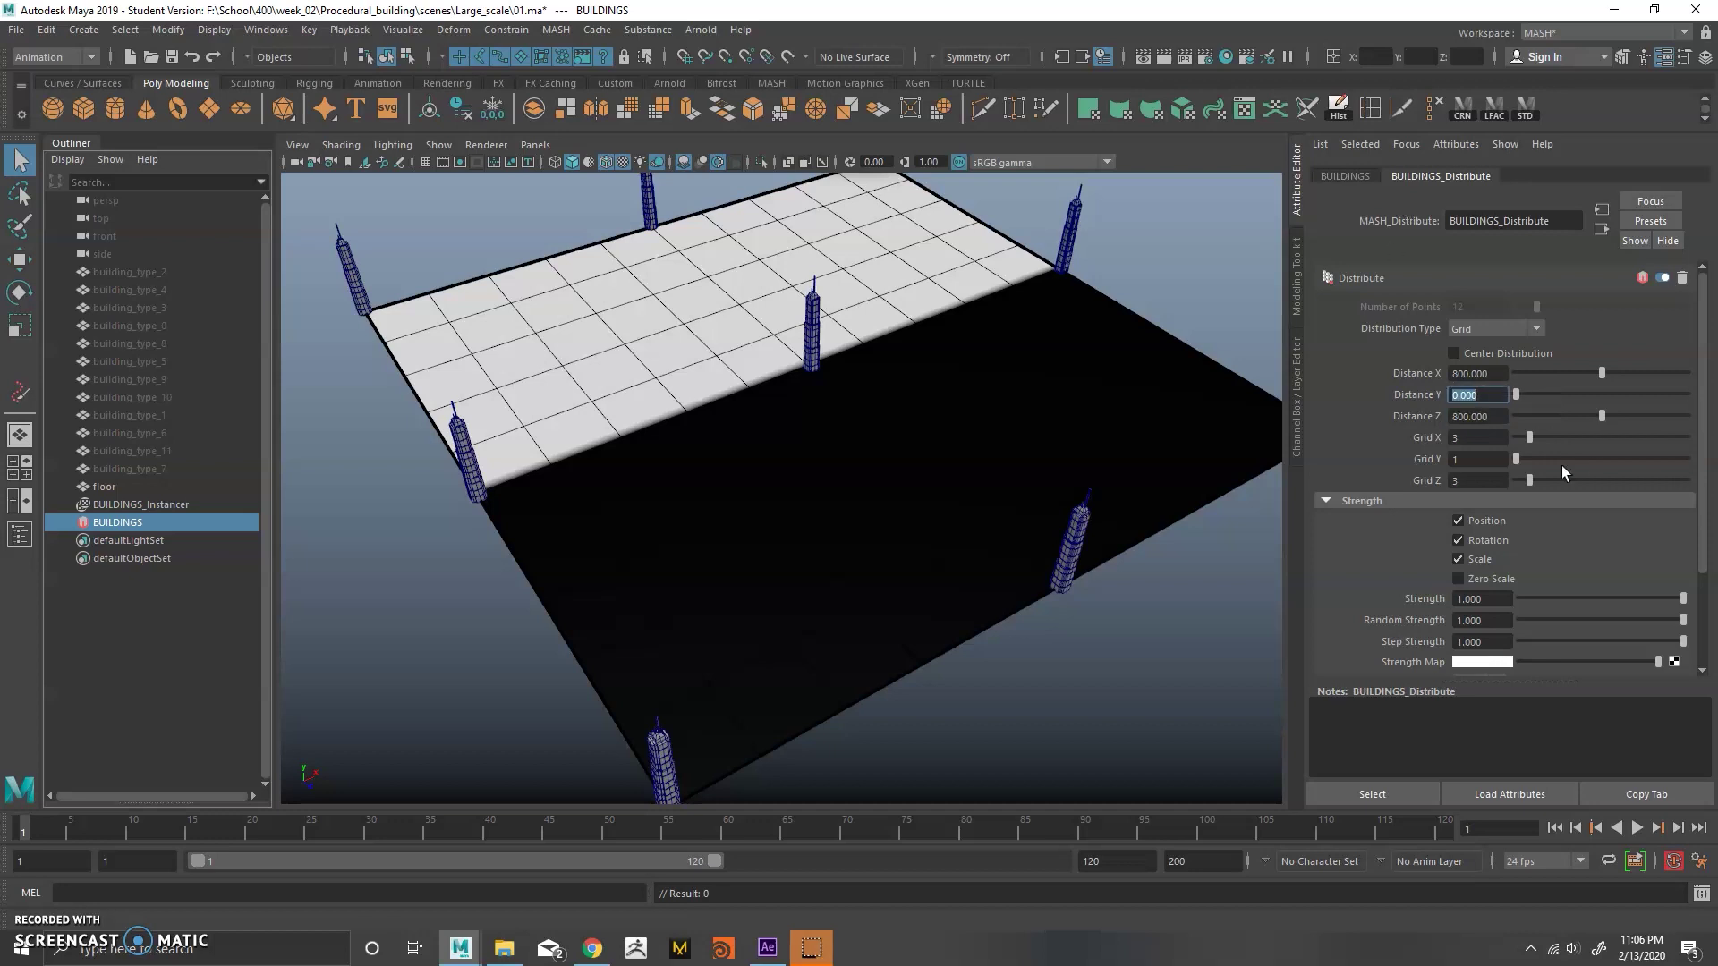
Set the distribution's Grid X and Grid Z counts to 8.
{"action": "left_click", "coordinate": [1564, 437]}
{"action": "left_click", "coordinate": [1538, 480]}
{"action": "mouse_move", "coordinate": [1038, 463]}
{"action": "left_mouse_down", "text": "alt"}
{"action": "mouse_move", "coordinate": [938, 439]}
{"action": "mouse_move", "coordinate": [1019, 475]}
{"action": "left_mouse_up", "text": "alt"}
{"action": "scroll", "coordinate": [1705, 444], "scroll_direction": "down", "scroll_amount": 1}
Connect the floor plane to BUILDINGS_Distribute as its strength Map Helper.
{"action": "left_click_drag", "start_coordinate": [1703, 437], "coordinate": [1703, 509]}
{"action": "left_click", "coordinate": [224, 575]}
{"action": "left_click", "coordinate": [140, 489]}
{"action": "left_click", "coordinate": [179, 526]}
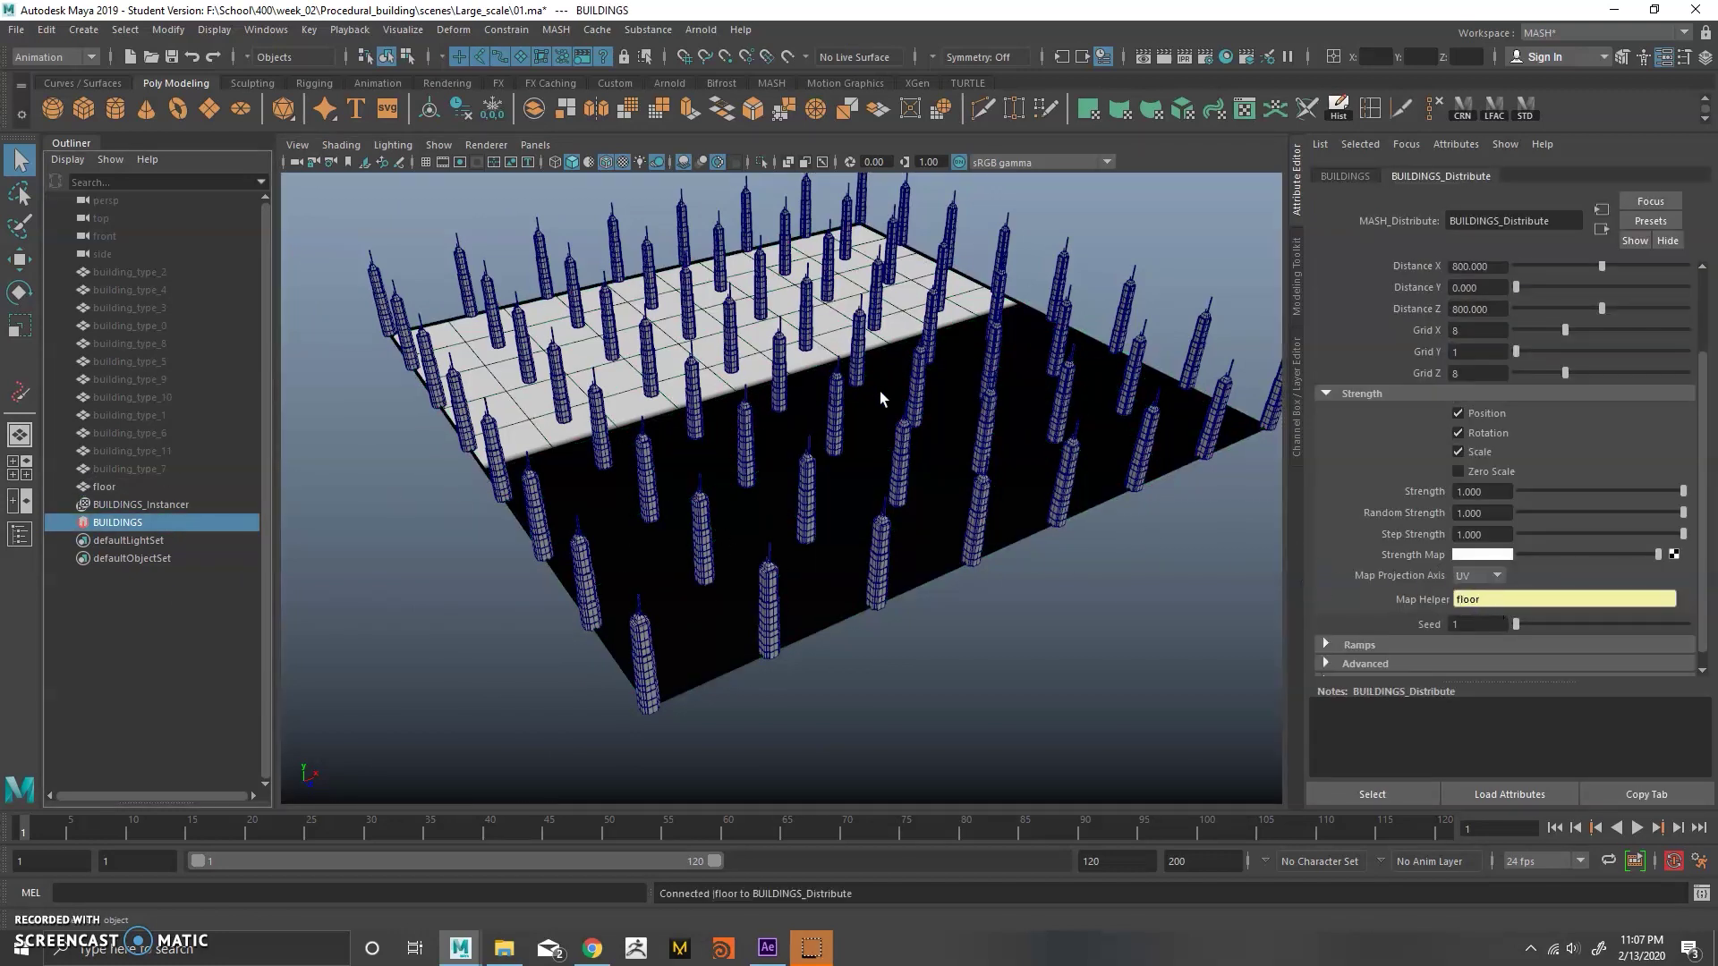
Open the Node Editor and clear its existing graph.
{"action": "left_click", "coordinate": [266, 29]}
{"action": "left_click", "coordinate": [471, 380]}
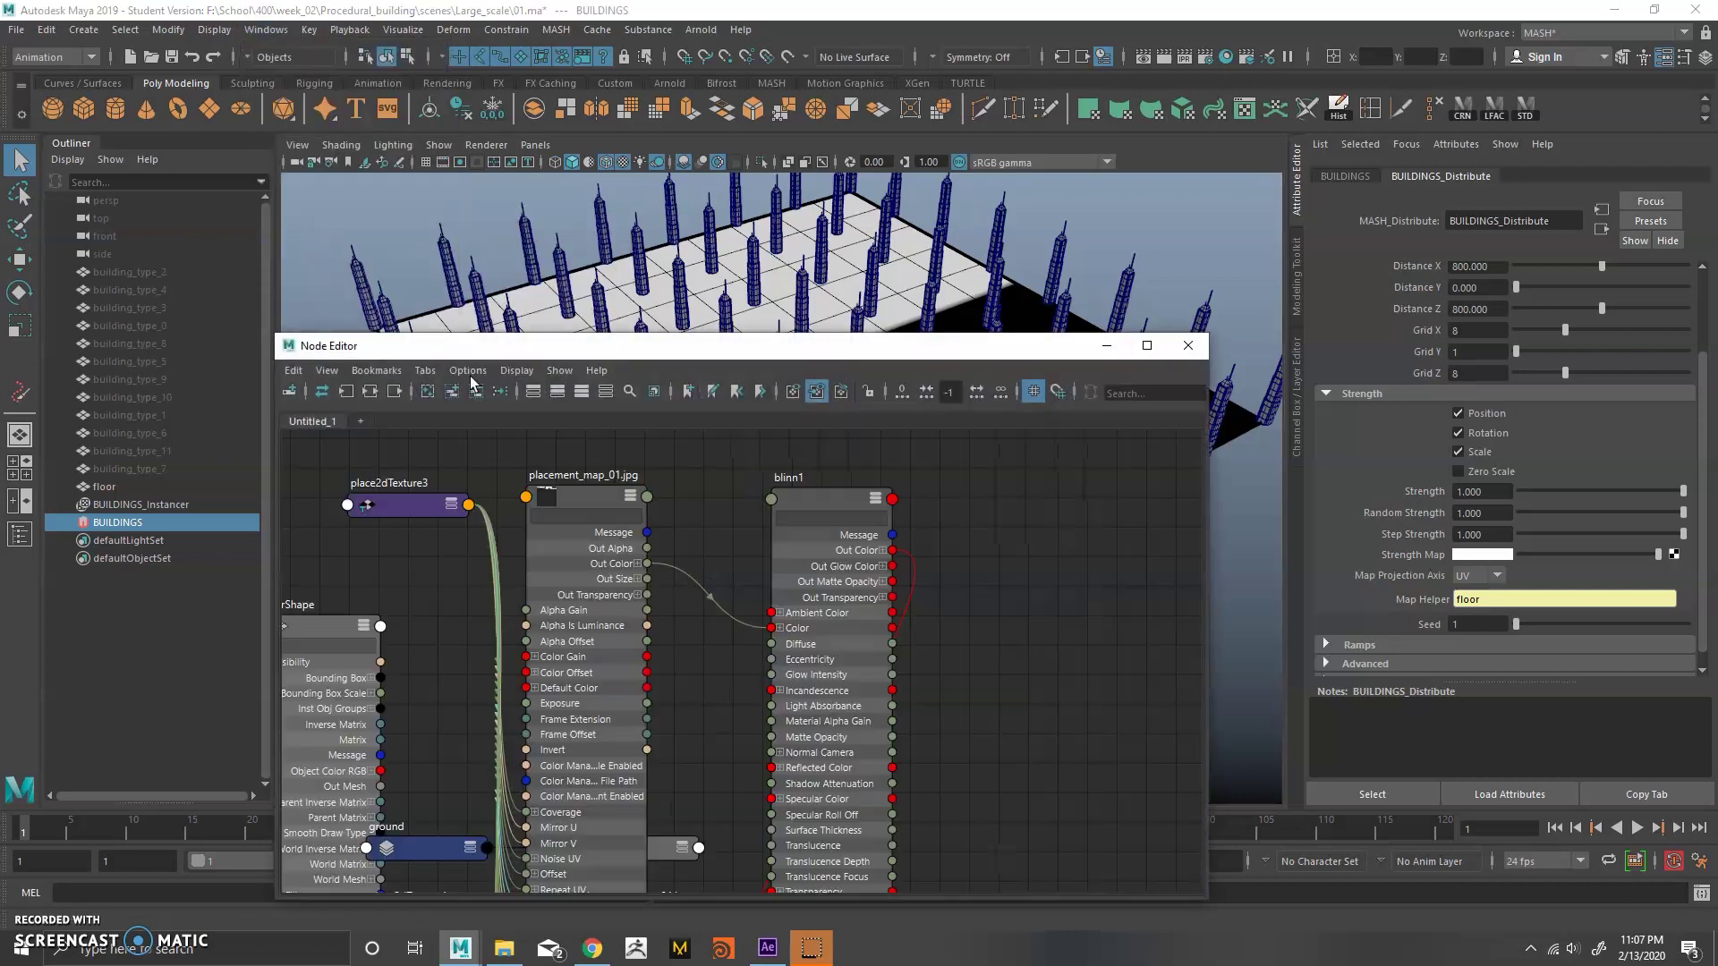
{"action": "left_click_drag", "start_coordinate": [487, 347], "coordinate": [533, 320]}
{"action": "scroll", "coordinate": [715, 528], "scroll_direction": "down", "scroll_amount": 3}
{"action": "middle_click_drag", "start_coordinate": [695, 579], "coordinate": [721, 526], "text": "alt"}
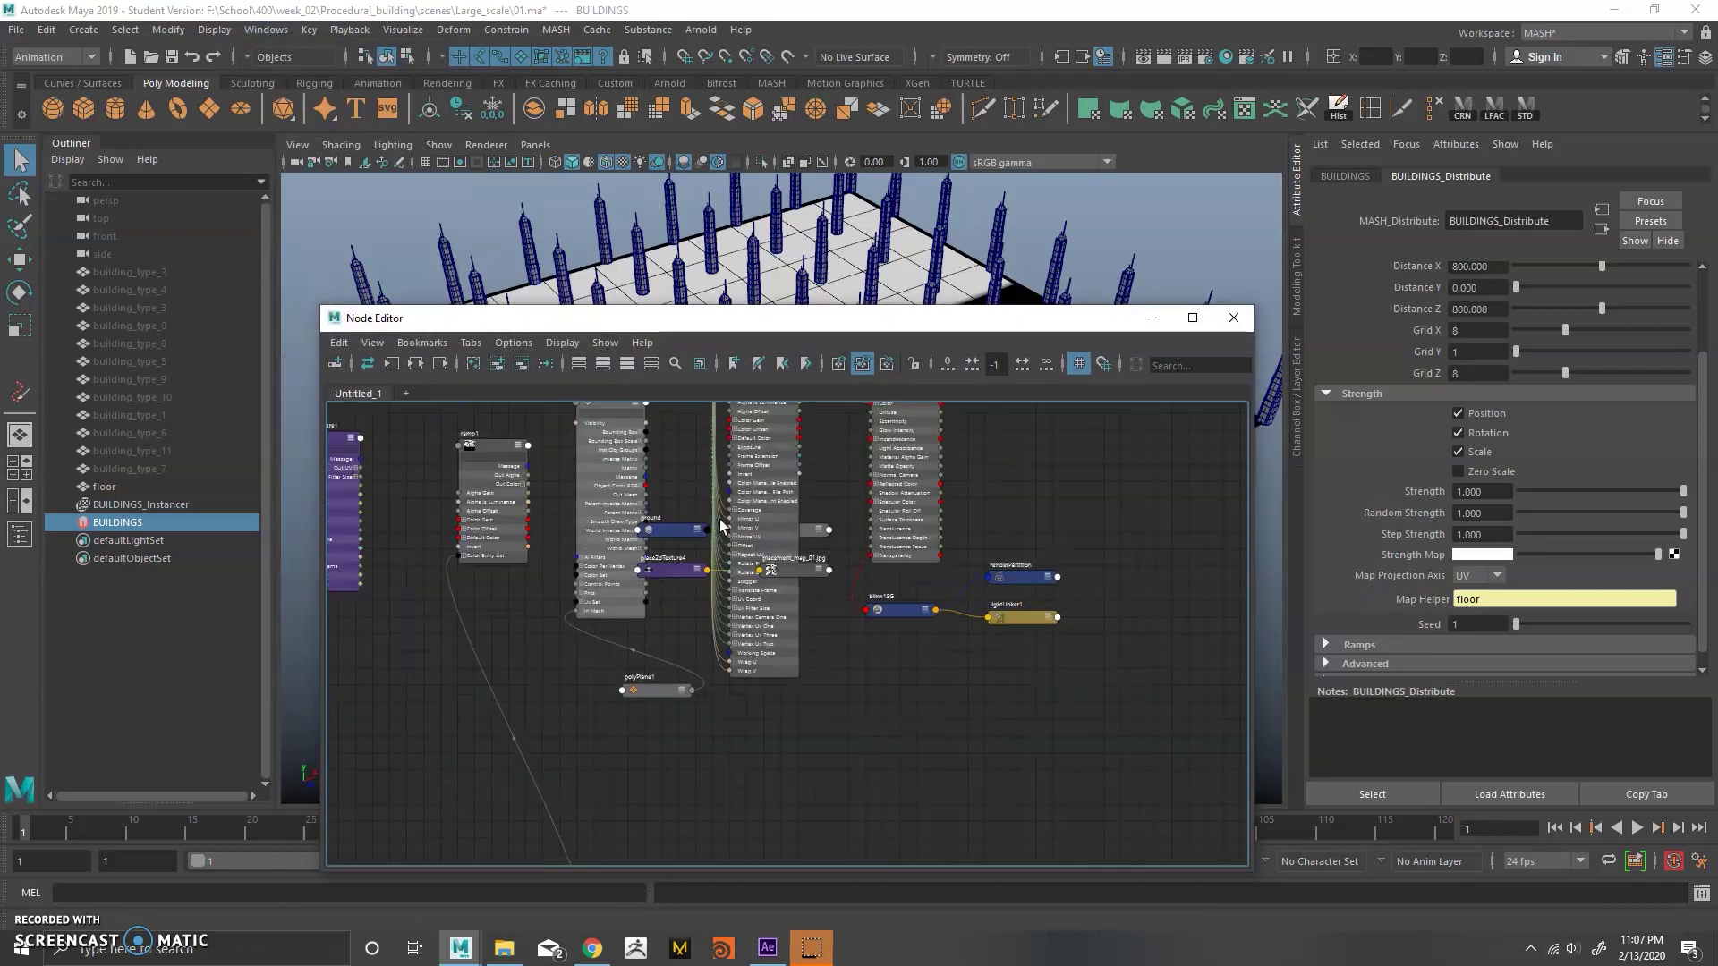
{"action": "left_click", "coordinate": [517, 366]}
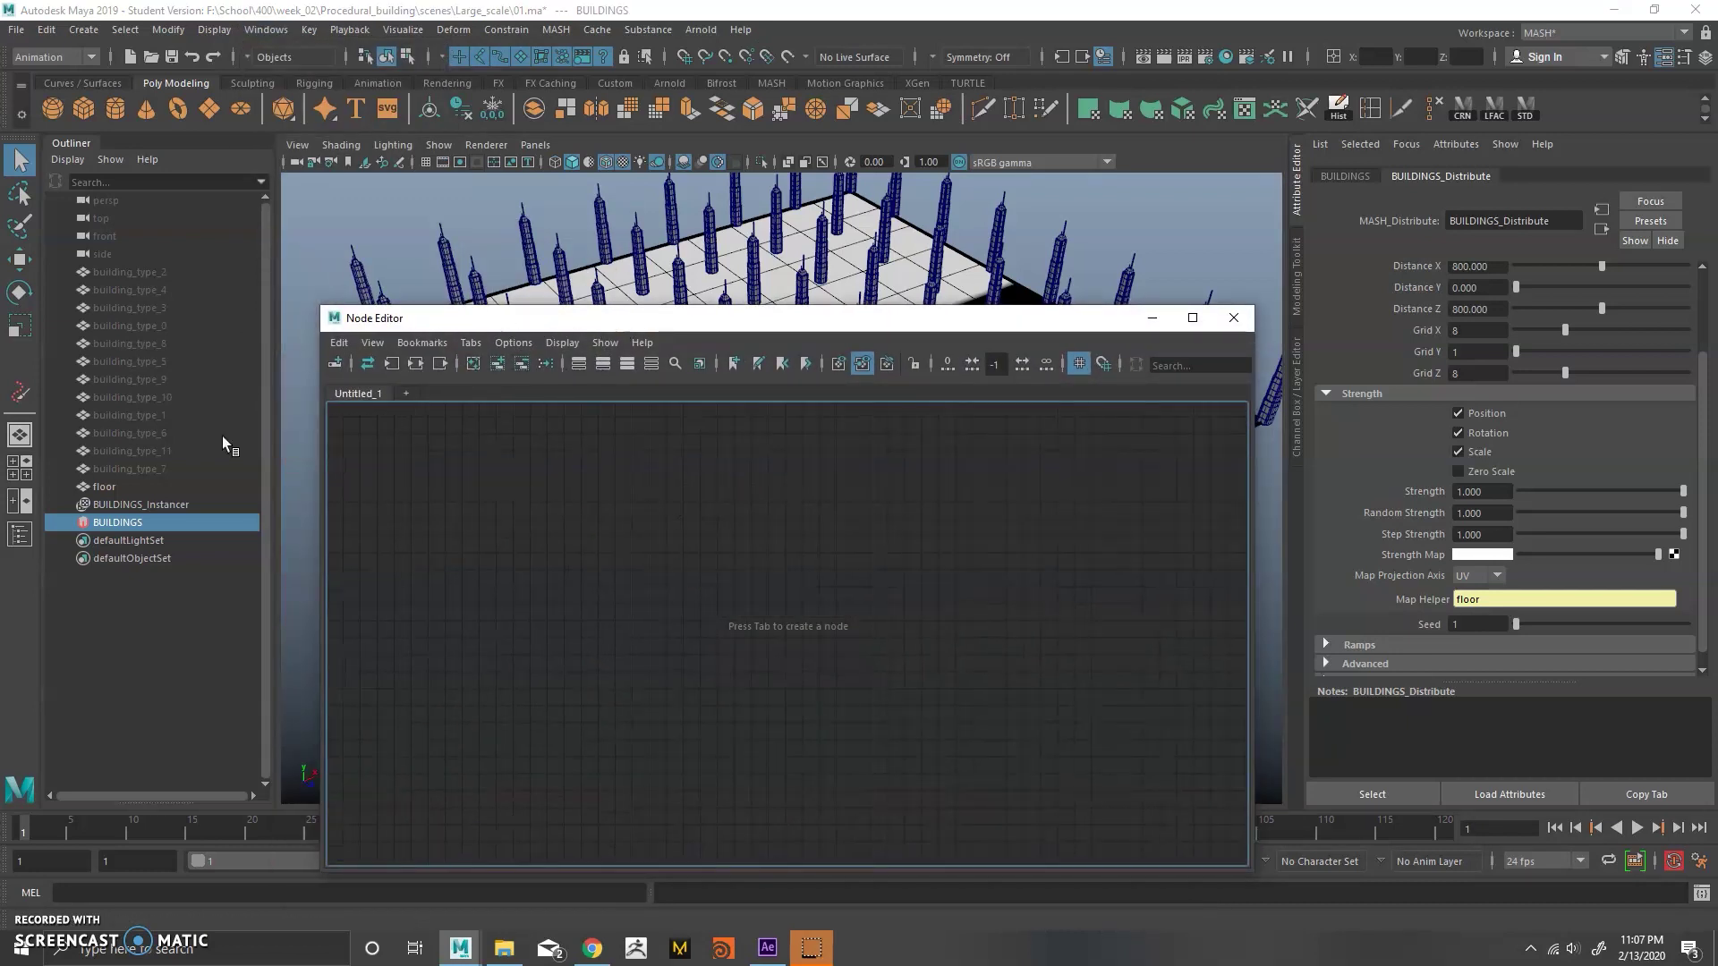
Graph the floor's shape node in the Node Editor with its connections and select its shading group blinn2SG.
{"action": "left_click", "coordinate": [164, 487]}
{"action": "left_click", "coordinate": [498, 364]}
{"action": "middle_click_drag", "start_coordinate": [666, 528], "coordinate": [618, 506], "text": "alt"}
{"action": "left_click", "coordinate": [727, 426]}
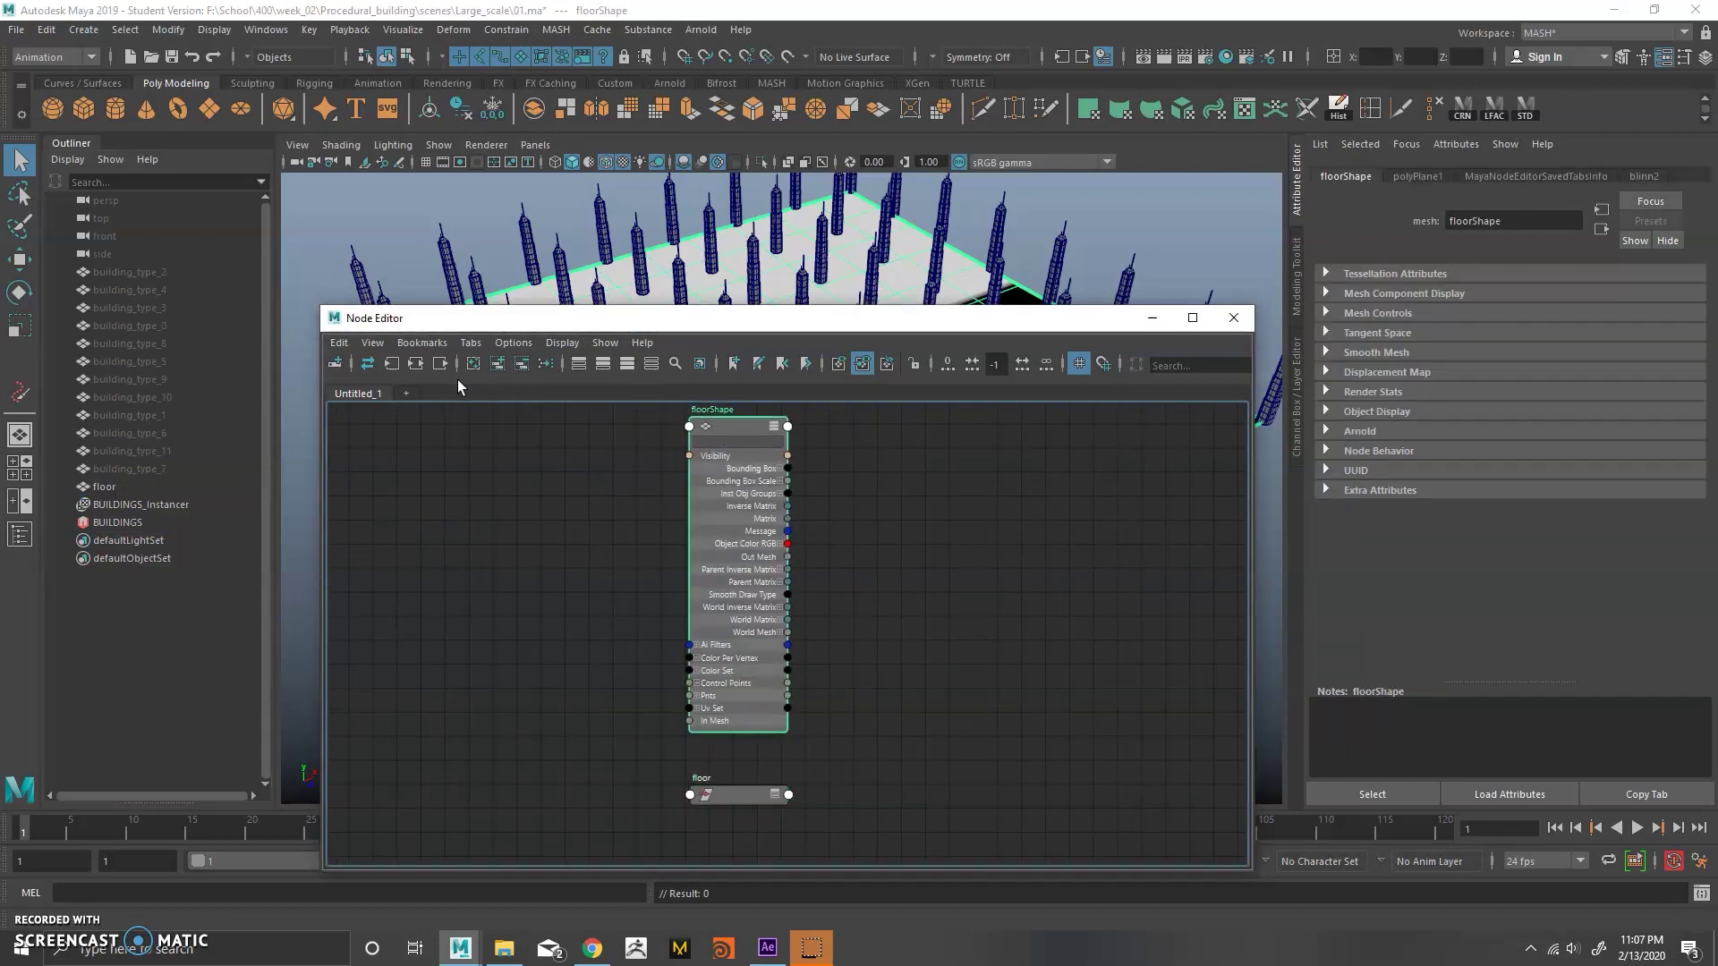
{"action": "left_click", "coordinate": [415, 364]}
{"action": "middle_click_drag", "start_coordinate": [727, 482], "coordinate": [659, 483], "text": "alt"}
{"action": "left_click", "coordinate": [915, 543]}
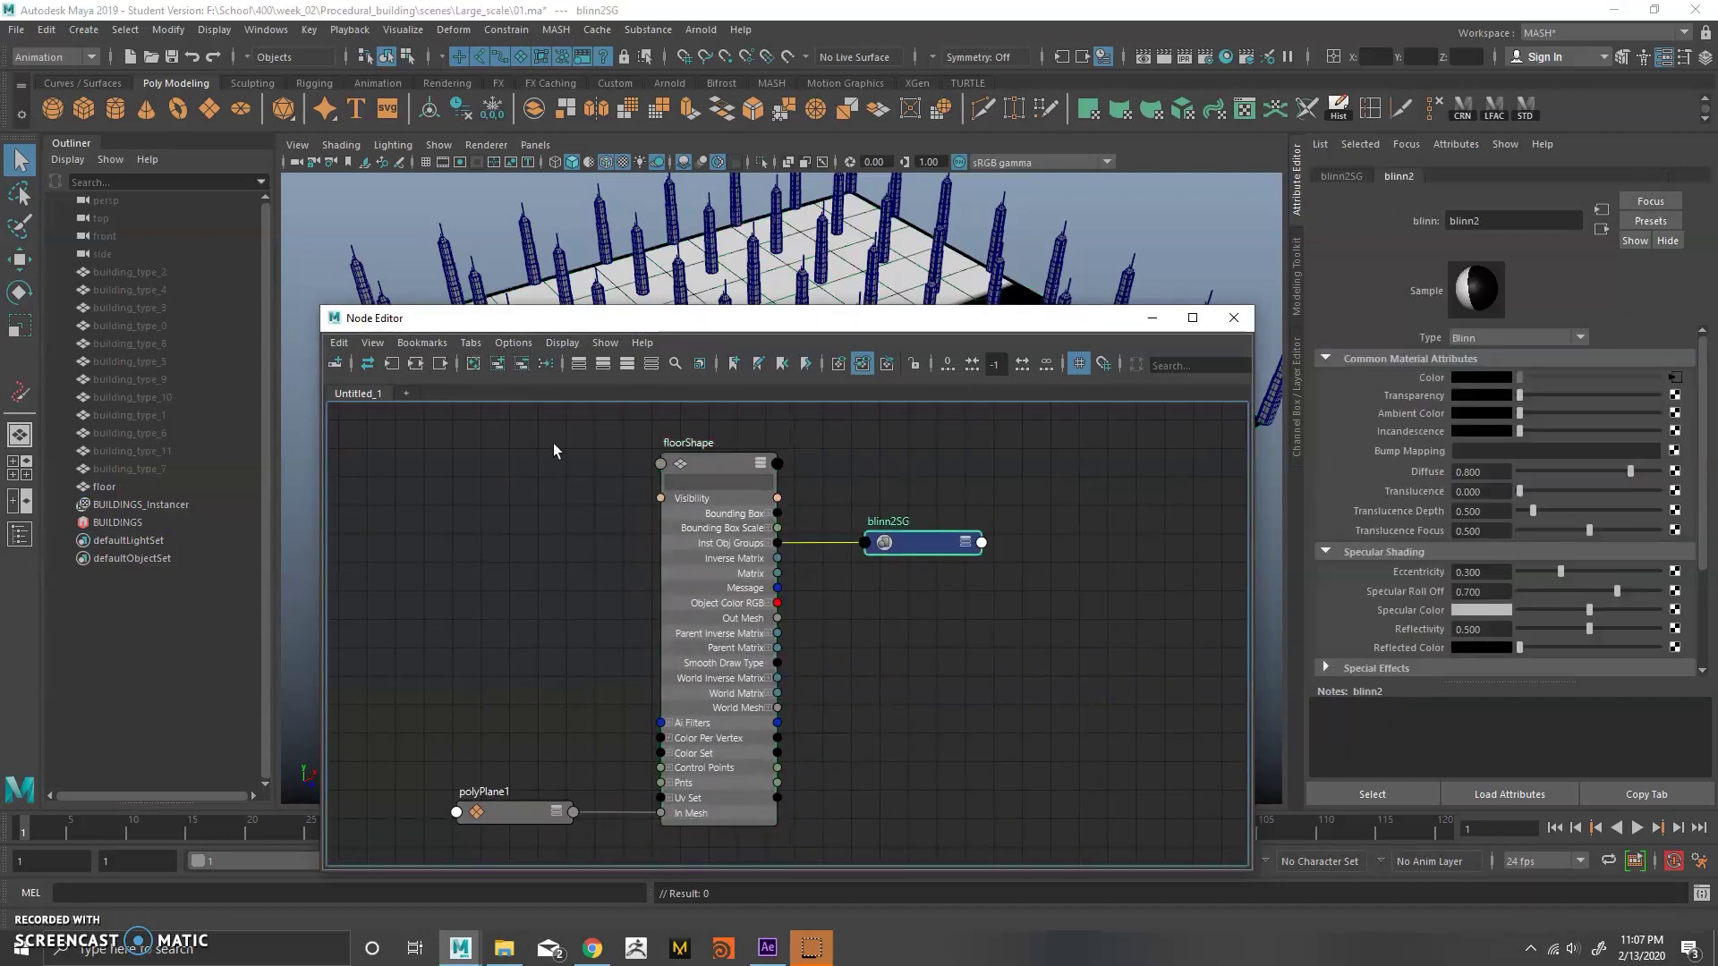
Graph the blinn2SG shading network and remove everything except ramp2 and its place2dTexture node from the graph.
{"action": "left_click", "coordinate": [420, 364]}
{"action": "left_click", "coordinate": [830, 518]}
{"action": "middle_click_drag", "start_coordinate": [830, 518], "coordinate": [874, 505], "text": "alt"}
{"action": "left_click_drag", "start_coordinate": [1180, 631], "coordinate": [787, 506]}
{"action": "left_click", "coordinate": [522, 364]}
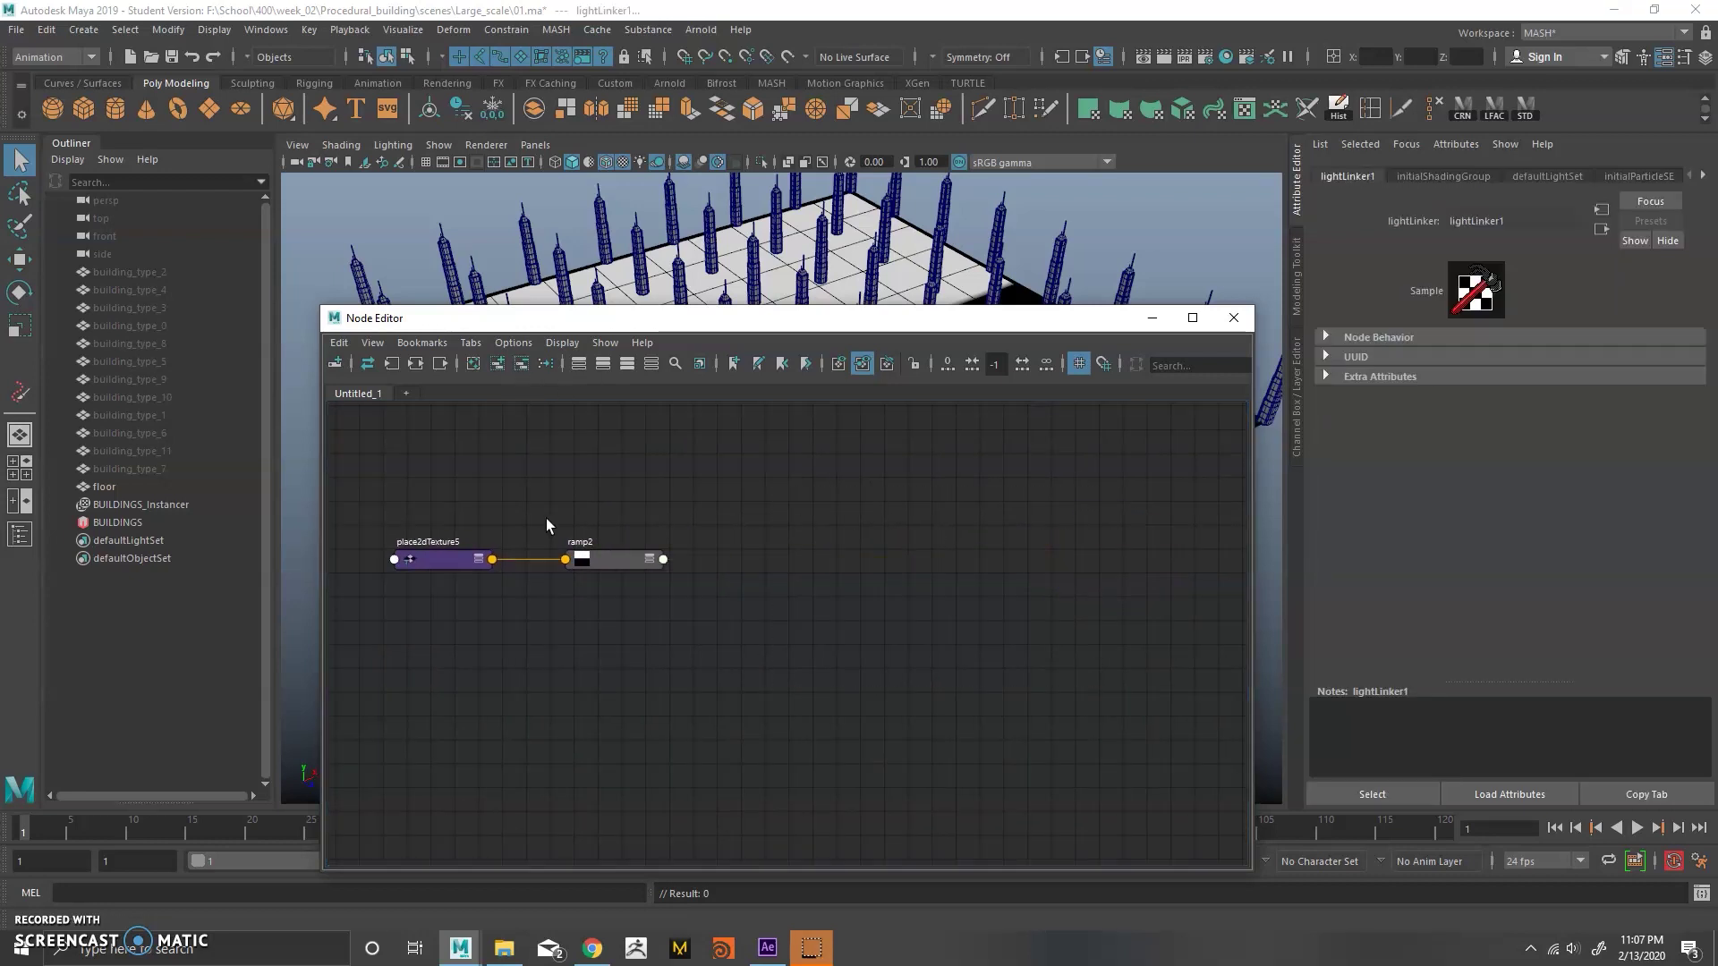
Expand ramp2's attributes in the graph and add the BUILDINGS_Distribute node beside it.
{"action": "key", "text": "3"}
{"action": "middle_click_drag", "start_coordinate": [787, 609], "coordinate": [724, 558], "text": "alt"}
{"action": "left_click", "coordinate": [168, 522]}
{"action": "left_click", "coordinate": [1297, 360]}
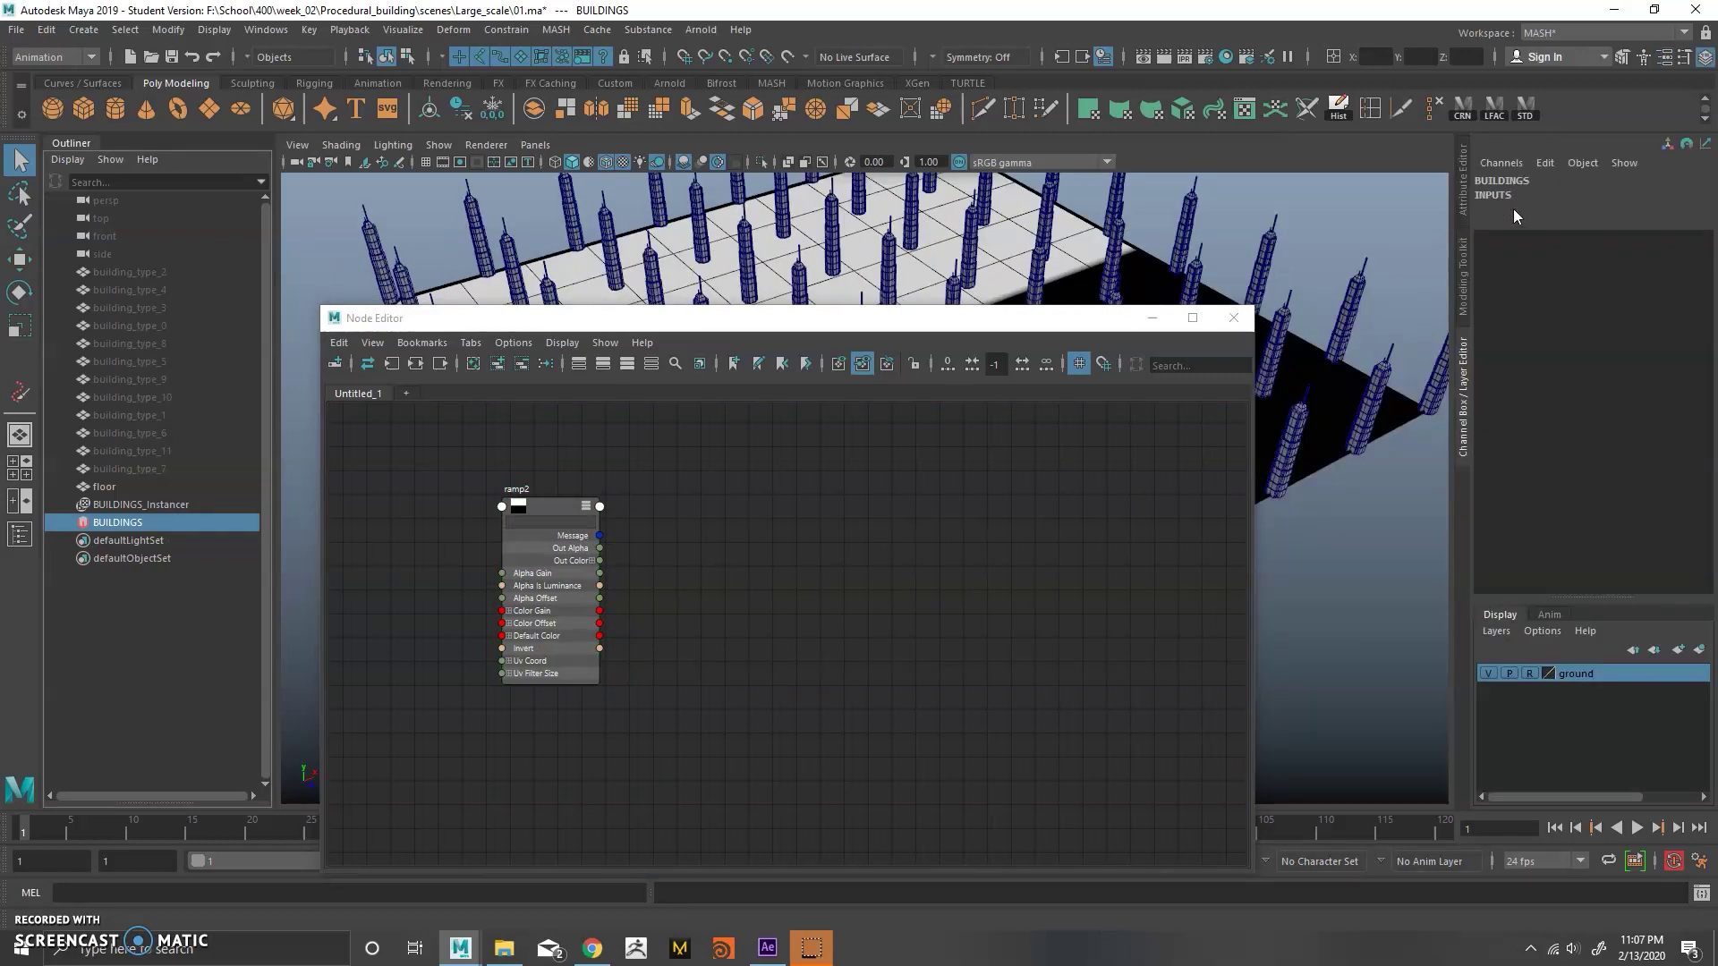
{"action": "left_click", "coordinate": [1514, 210]}
{"action": "left_click", "coordinate": [498, 364]}
{"action": "scroll", "coordinate": [841, 546], "scroll_direction": "down", "scroll_amount": 3}
{"action": "key", "text": "3"}
Connect ramp2's Out Color to the Strength Map of BUILDINGS_Distribute and put the Node Editor away.
{"action": "left_click_drag", "start_coordinate": [1061, 660], "coordinate": [859, 626]}
{"action": "left_click_drag", "start_coordinate": [847, 621], "coordinate": [766, 512]}
{"action": "middle_click_drag", "start_coordinate": [750, 547], "coordinate": [825, 503], "text": "alt"}
{"action": "scroll", "coordinate": [827, 503], "scroll_direction": "up", "scroll_amount": 2}
{"action": "left_click_drag", "start_coordinate": [677, 488], "coordinate": [667, 478]}
{"action": "left_click_drag", "start_coordinate": [743, 586], "coordinate": [791, 738]}
{"action": "left_click", "coordinate": [1234, 318]}
{"action": "scroll", "coordinate": [1022, 405], "scroll_direction": "up", "scroll_amount": 3}
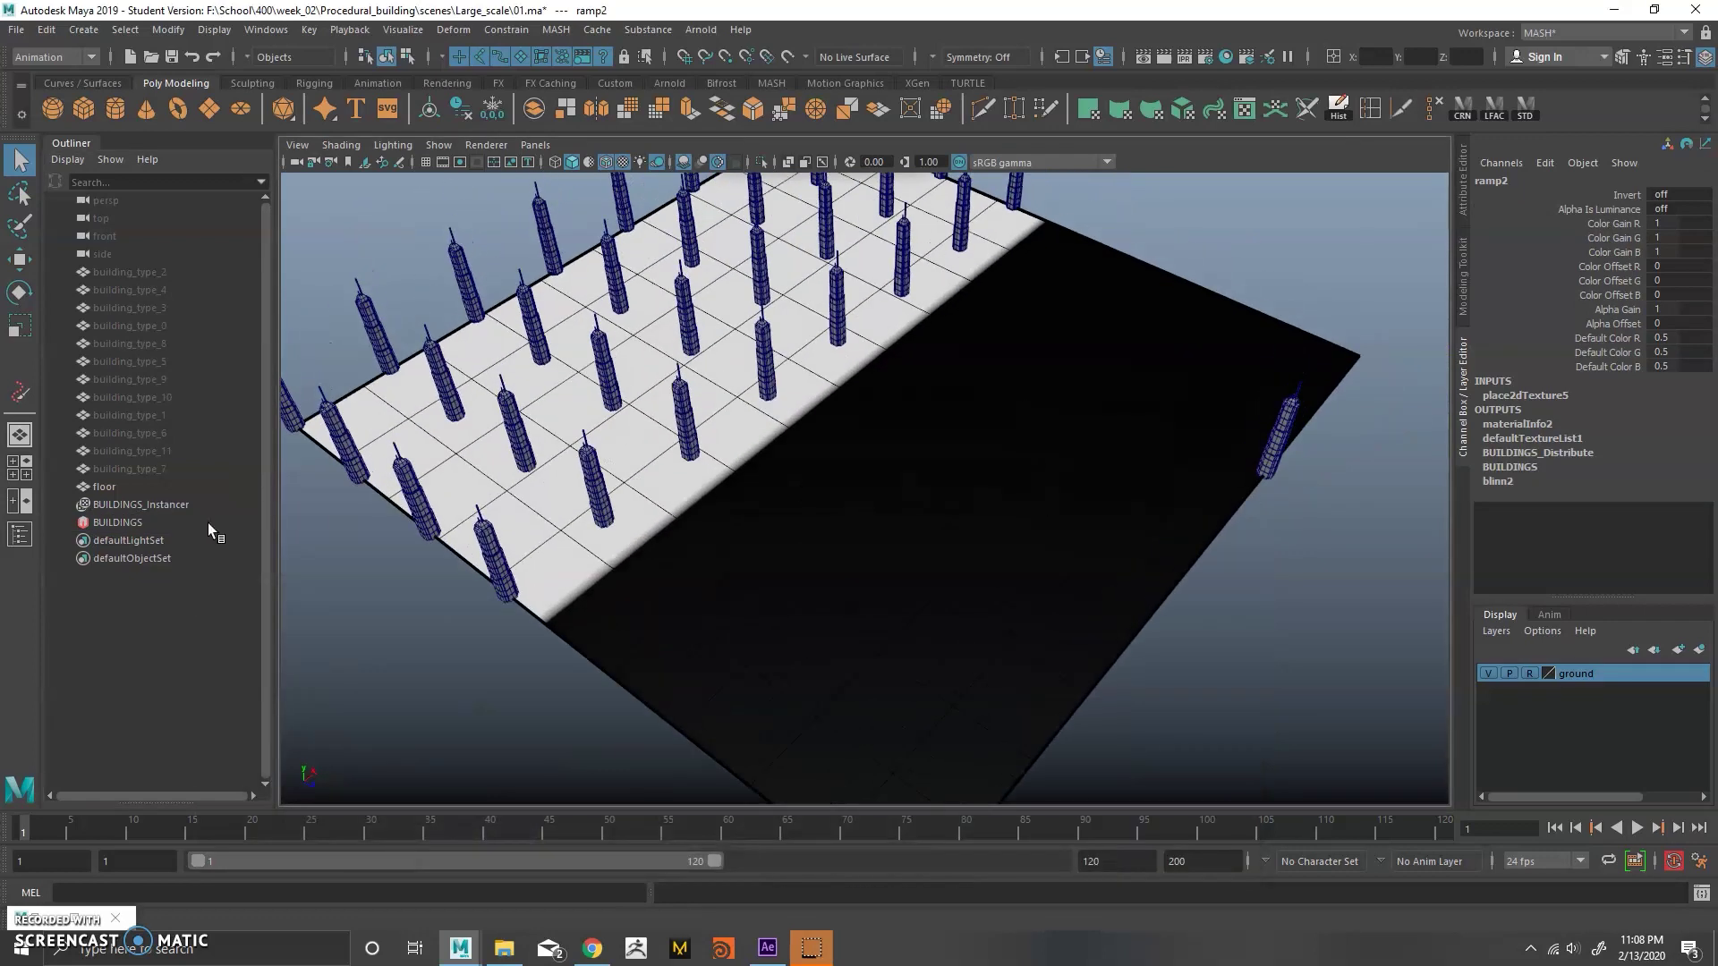
Reduce the BUILDINGS_Distribute Z distance to 774.737 and increase its Grid X and Grid Z counts.
{"action": "left_click", "coordinate": [209, 524]}
{"action": "left_click", "coordinate": [1461, 188]}
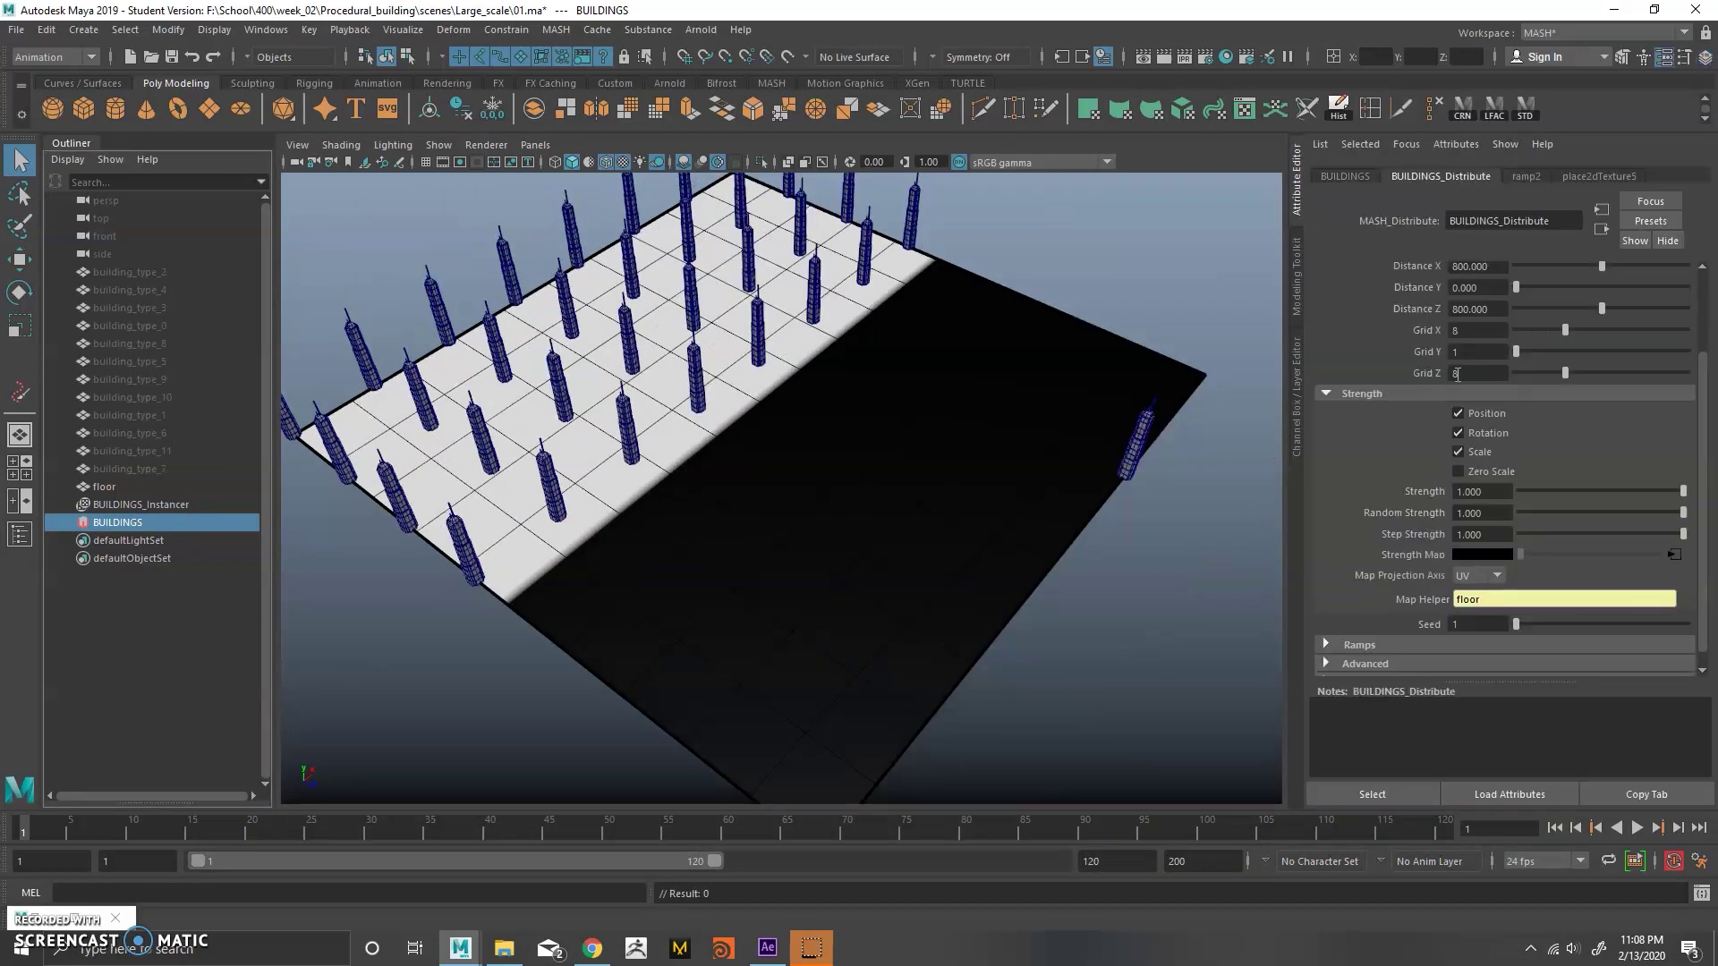
{"action": "left_click_drag", "start_coordinate": [1707, 359], "coordinate": [1704, 331]}
{"action": "left_click_drag", "start_coordinate": [1601, 348], "coordinate": [1597, 349]}
{"action": "left_click_drag", "start_coordinate": [932, 465], "coordinate": [945, 423], "text": "alt"}
{"action": "left_click_drag", "start_coordinate": [1566, 368], "coordinate": [1593, 411]}
Place the white stop of the ramp2 texture at position 0.506.
{"action": "left_click", "coordinate": [1526, 177]}
{"action": "mouse_move", "coordinate": [1492, 445]}
{"action": "left_mouse_down"}
{"action": "mouse_move", "coordinate": [1632, 444]}
{"action": "mouse_move", "coordinate": [1353, 417]}
{"action": "mouse_move", "coordinate": [1580, 429]}
{"action": "mouse_move", "coordinate": [1426, 430]}
{"action": "mouse_move", "coordinate": [1489, 431]}
{"action": "left_mouse_up"}
{"action": "left_click_drag", "start_coordinate": [907, 387], "coordinate": [922, 488], "text": "alt"}
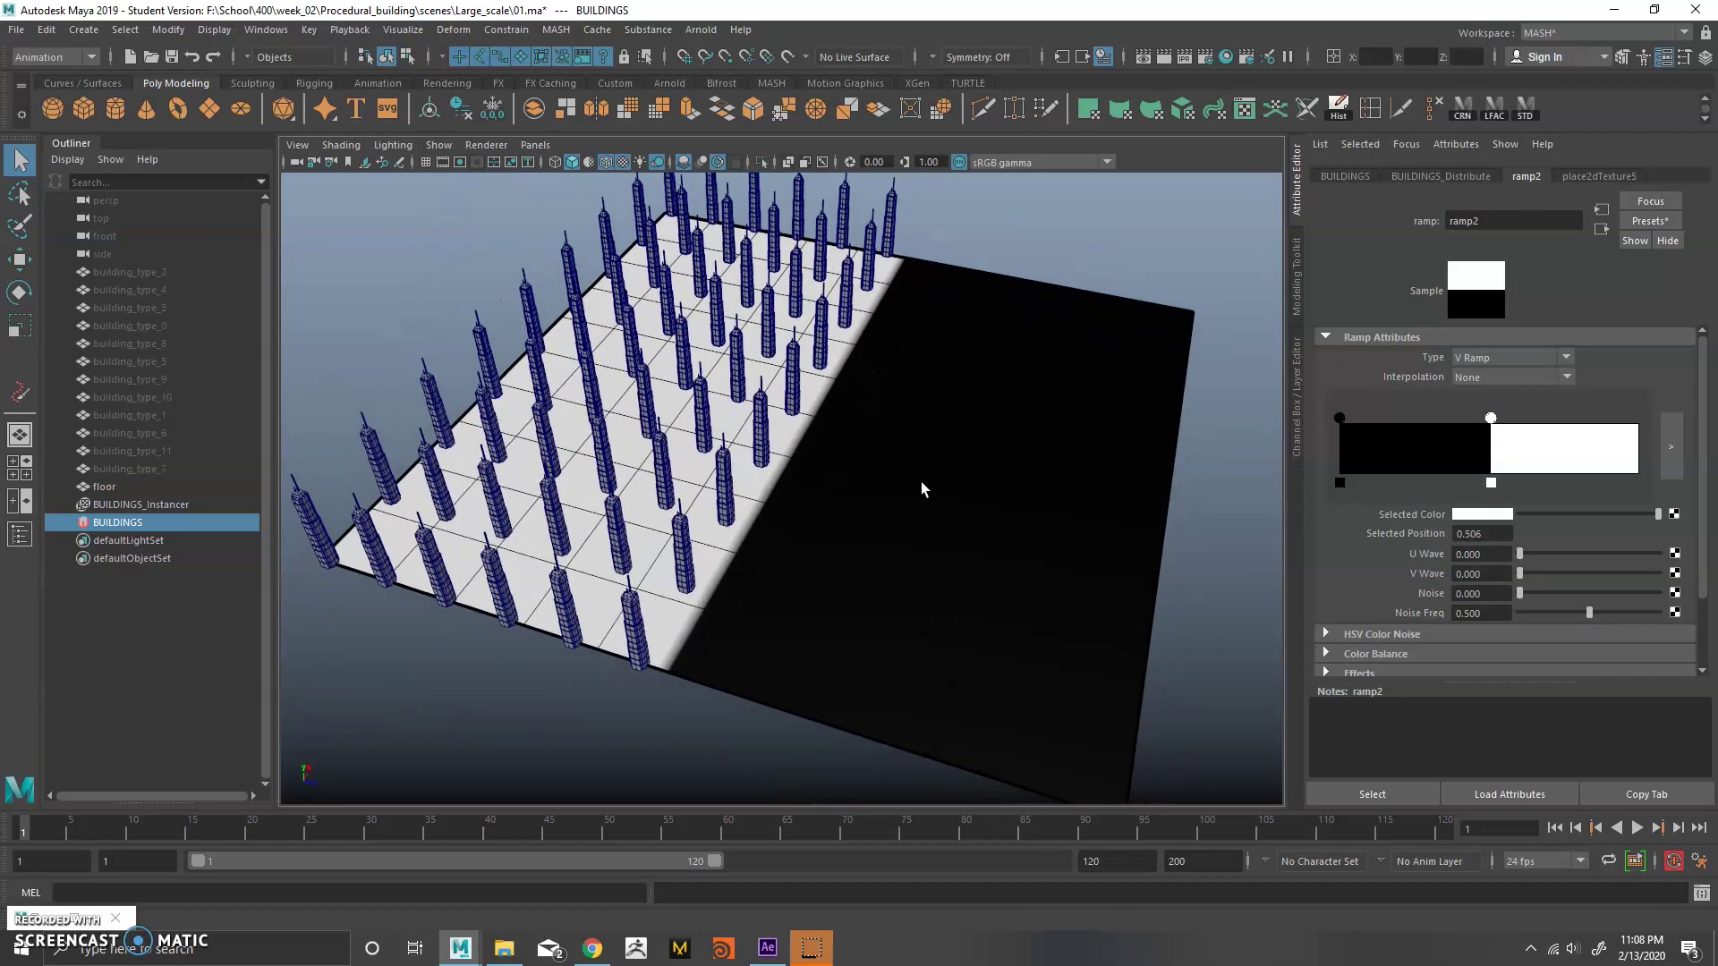
Restore the Node Editor, shrink its window and create a file texture node next to ramp2.
{"action": "left_click", "coordinate": [104, 487]}
{"action": "left_click", "coordinate": [152, 523]}
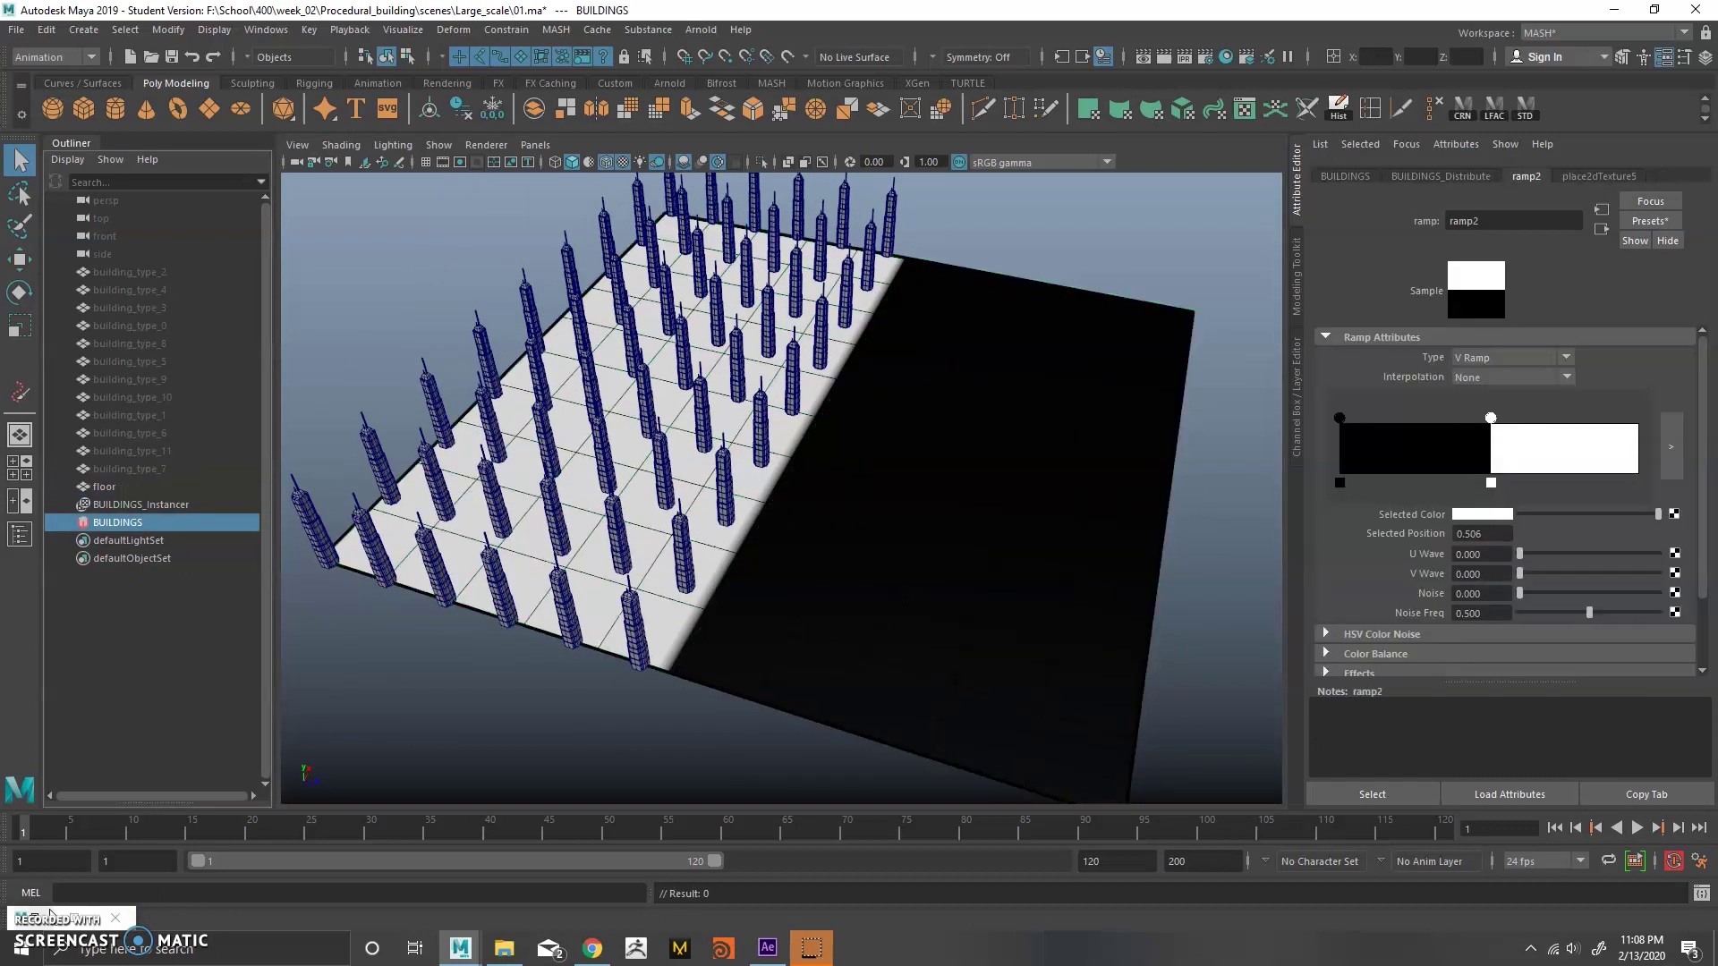
{"action": "left_click", "coordinate": [74, 917]}
{"action": "left_click_drag", "start_coordinate": [1394, 13], "coordinate": [739, 370]}
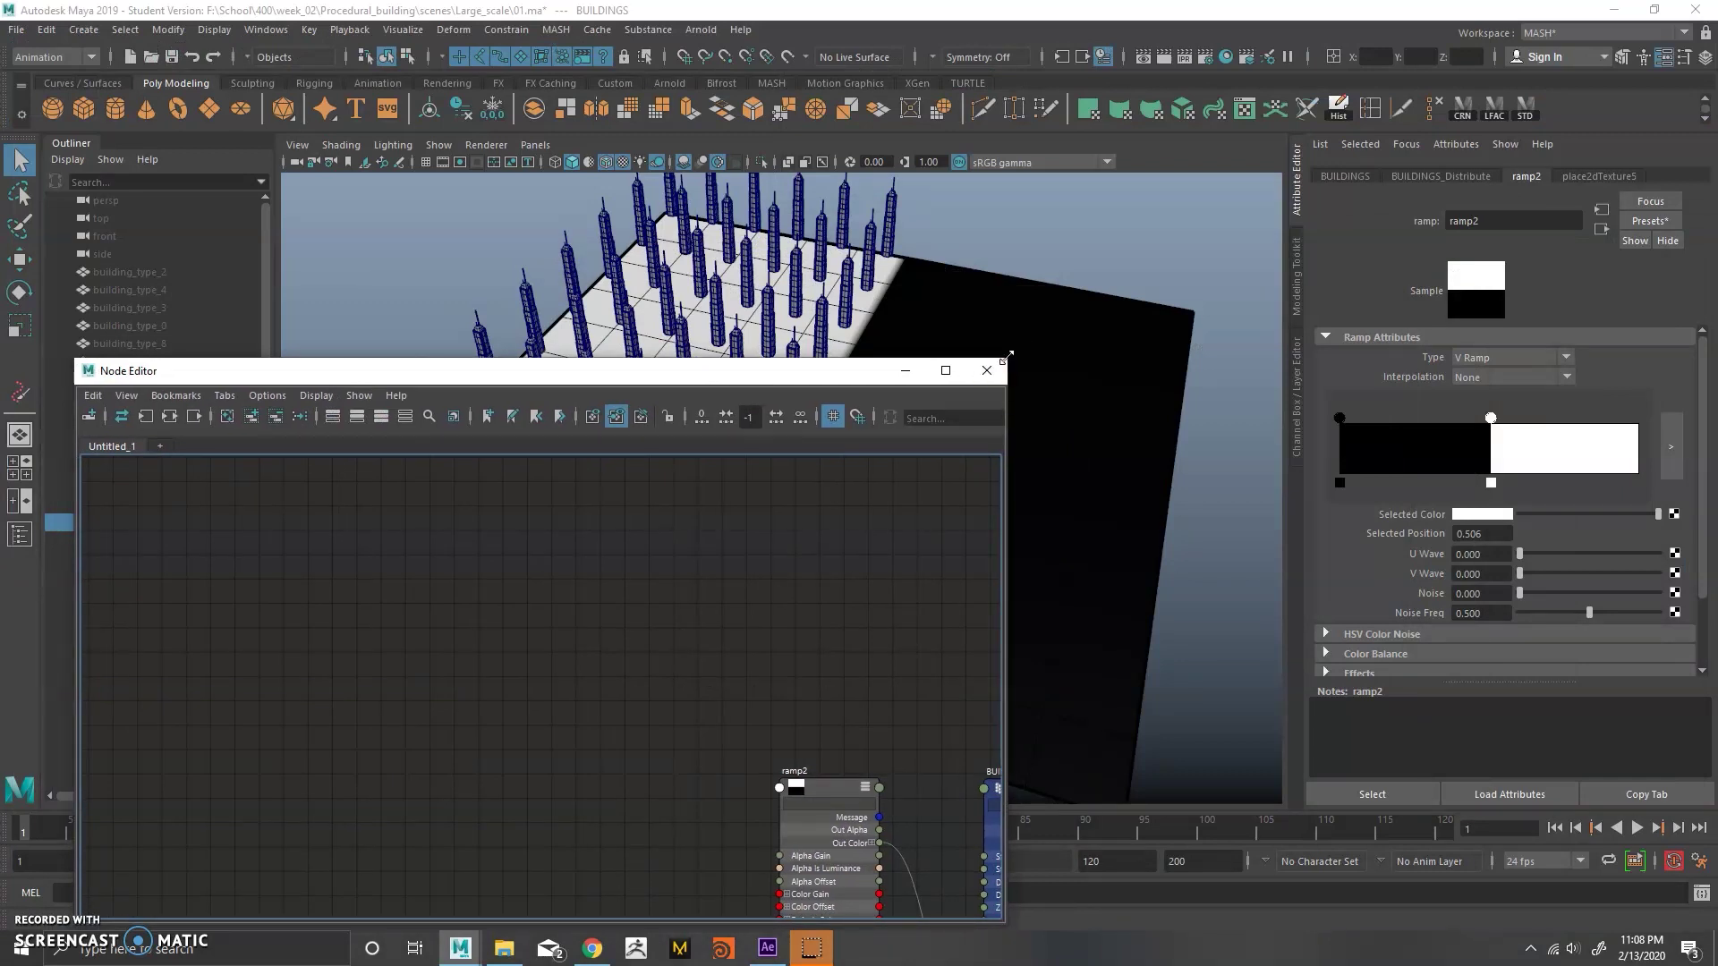
{"action": "left_click_drag", "start_coordinate": [1006, 359], "coordinate": [710, 329]}
{"action": "scroll", "coordinate": [599, 535], "scroll_direction": "down", "scroll_amount": 3}
{"action": "middle_click_drag", "start_coordinate": [613, 707], "coordinate": [170, 522], "text": "alt"}
{"action": "left_click", "coordinate": [230, 706]}
{"action": "key", "text": "Tab"}
{"action": "type", "text": "file"}
{"action": "key", "text": "Return"}
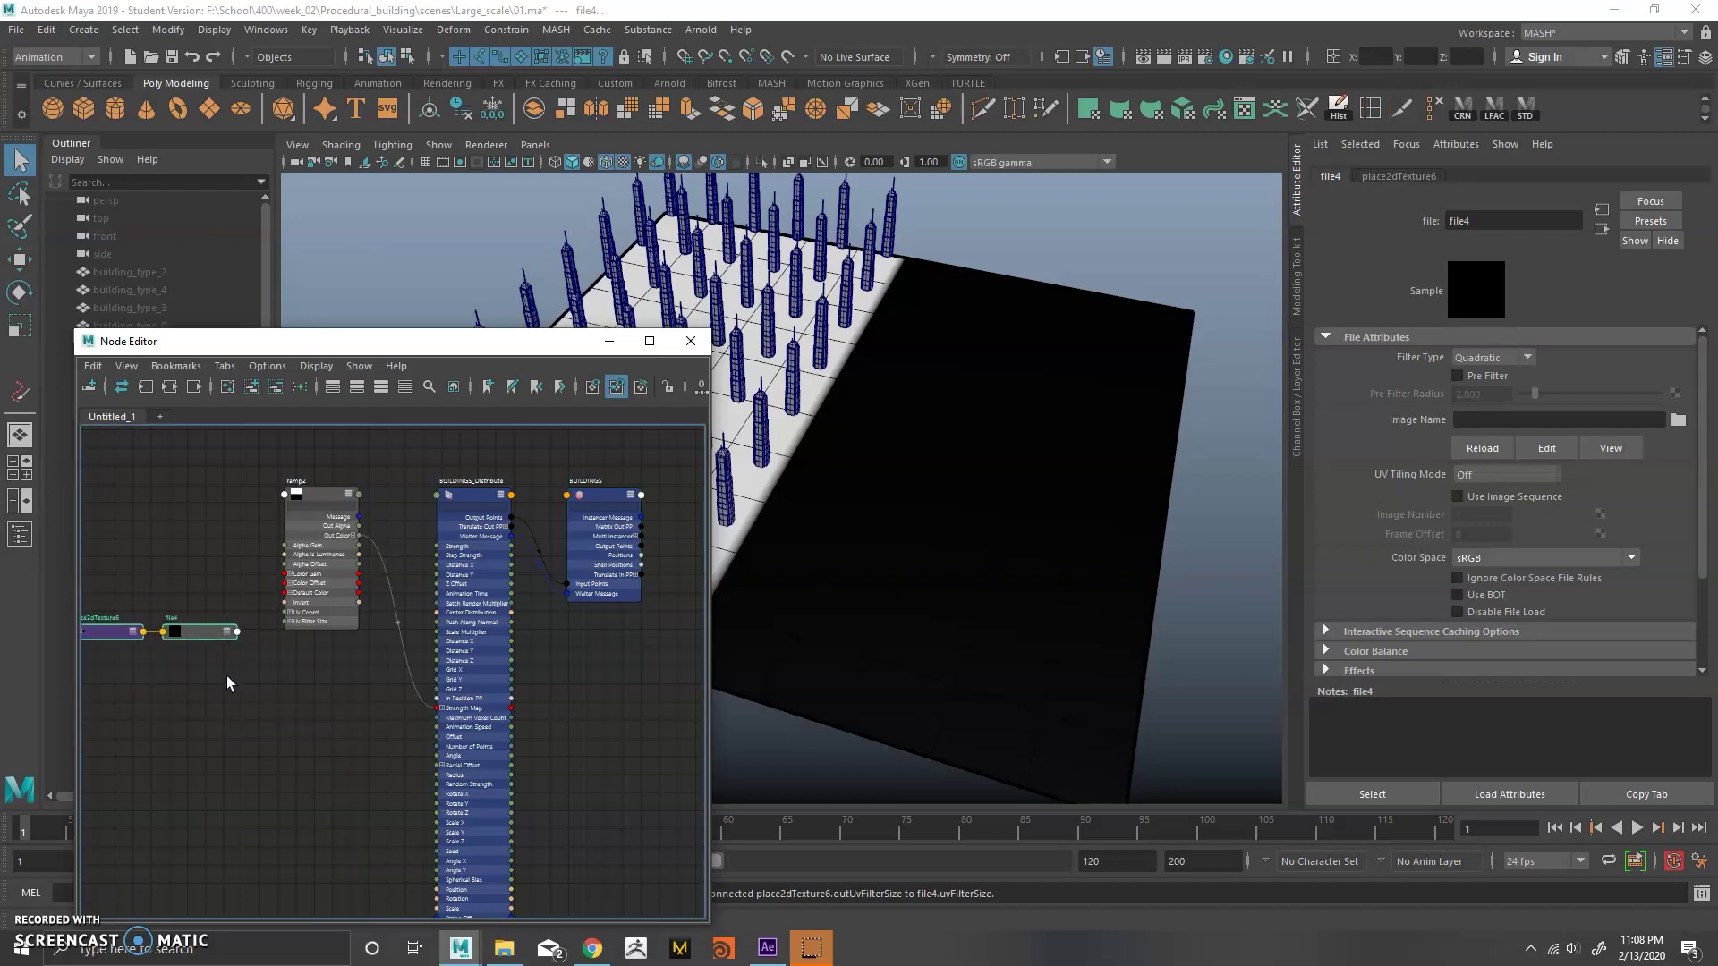
Load placement_map_01.jpg as the image of the file node beside ramp2.
{"action": "left_click", "coordinate": [1679, 420]}
{"action": "left_click", "coordinate": [521, 286]}
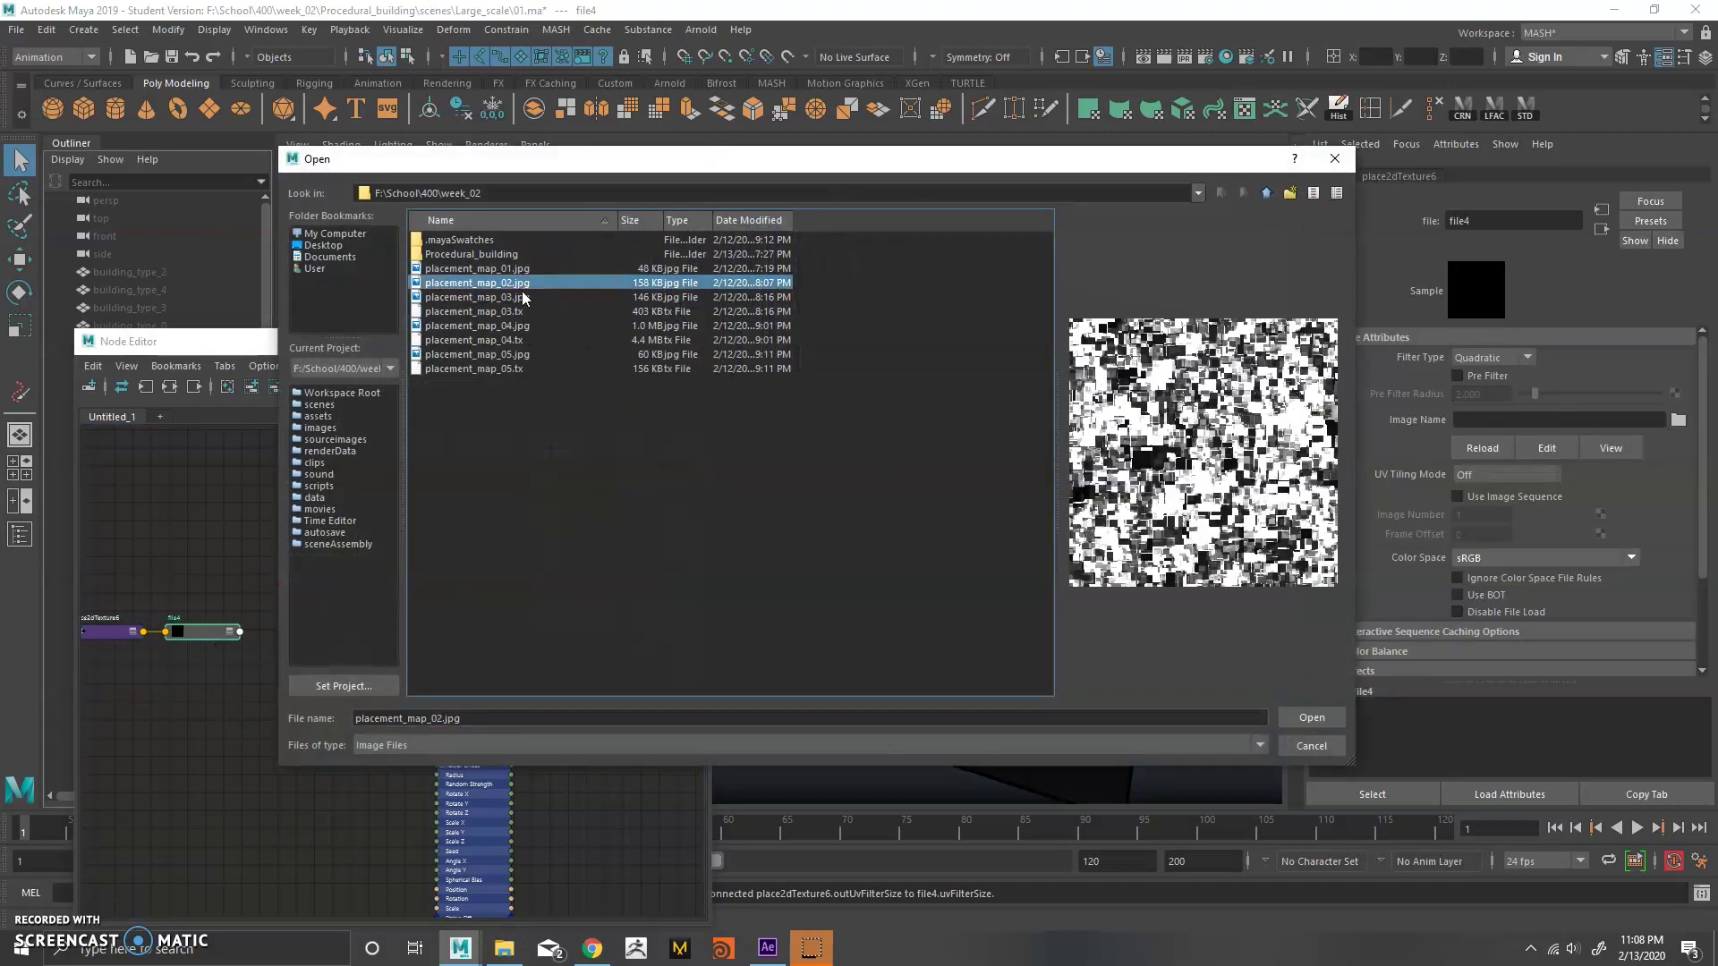
{"action": "left_click", "coordinate": [547, 272]}
{"action": "left_click", "coordinate": [1303, 721]}
Rearrange the graph with the file texture nodes above ramp2 and move the Node Editor off the Outliner.
{"action": "left_click_drag", "start_coordinate": [352, 714], "coordinate": [228, 613]}
{"action": "left_click_drag", "start_coordinate": [260, 633], "coordinate": [170, 545]}
{"action": "left_click", "coordinate": [524, 632]}
{"action": "middle_click_drag", "start_coordinate": [528, 632], "coordinate": [428, 655], "text": "alt"}
{"action": "left_click_drag", "start_coordinate": [372, 517], "coordinate": [334, 676]}
{"action": "left_click_drag", "start_coordinate": [286, 341], "coordinate": [468, 286]}
Add the floor to the graph again and trace floorShape's connections to its shading group blinn2SG.
{"action": "left_click", "coordinate": [239, 486]}
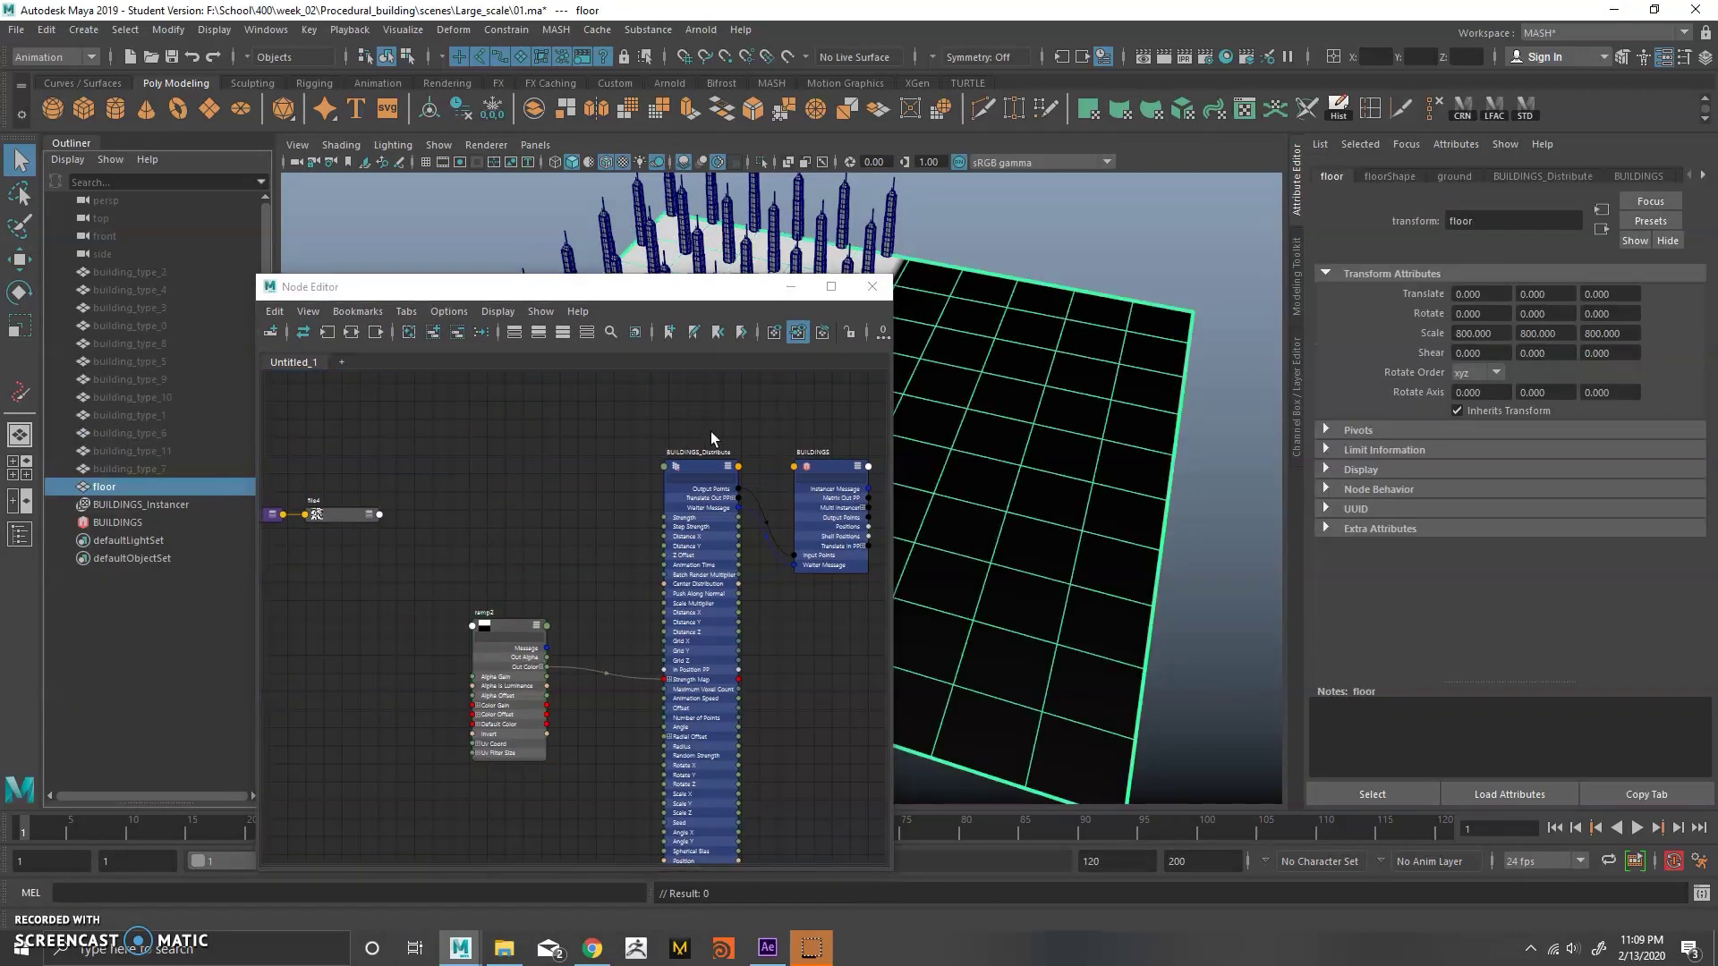
{"action": "left_click", "coordinate": [1297, 392]}
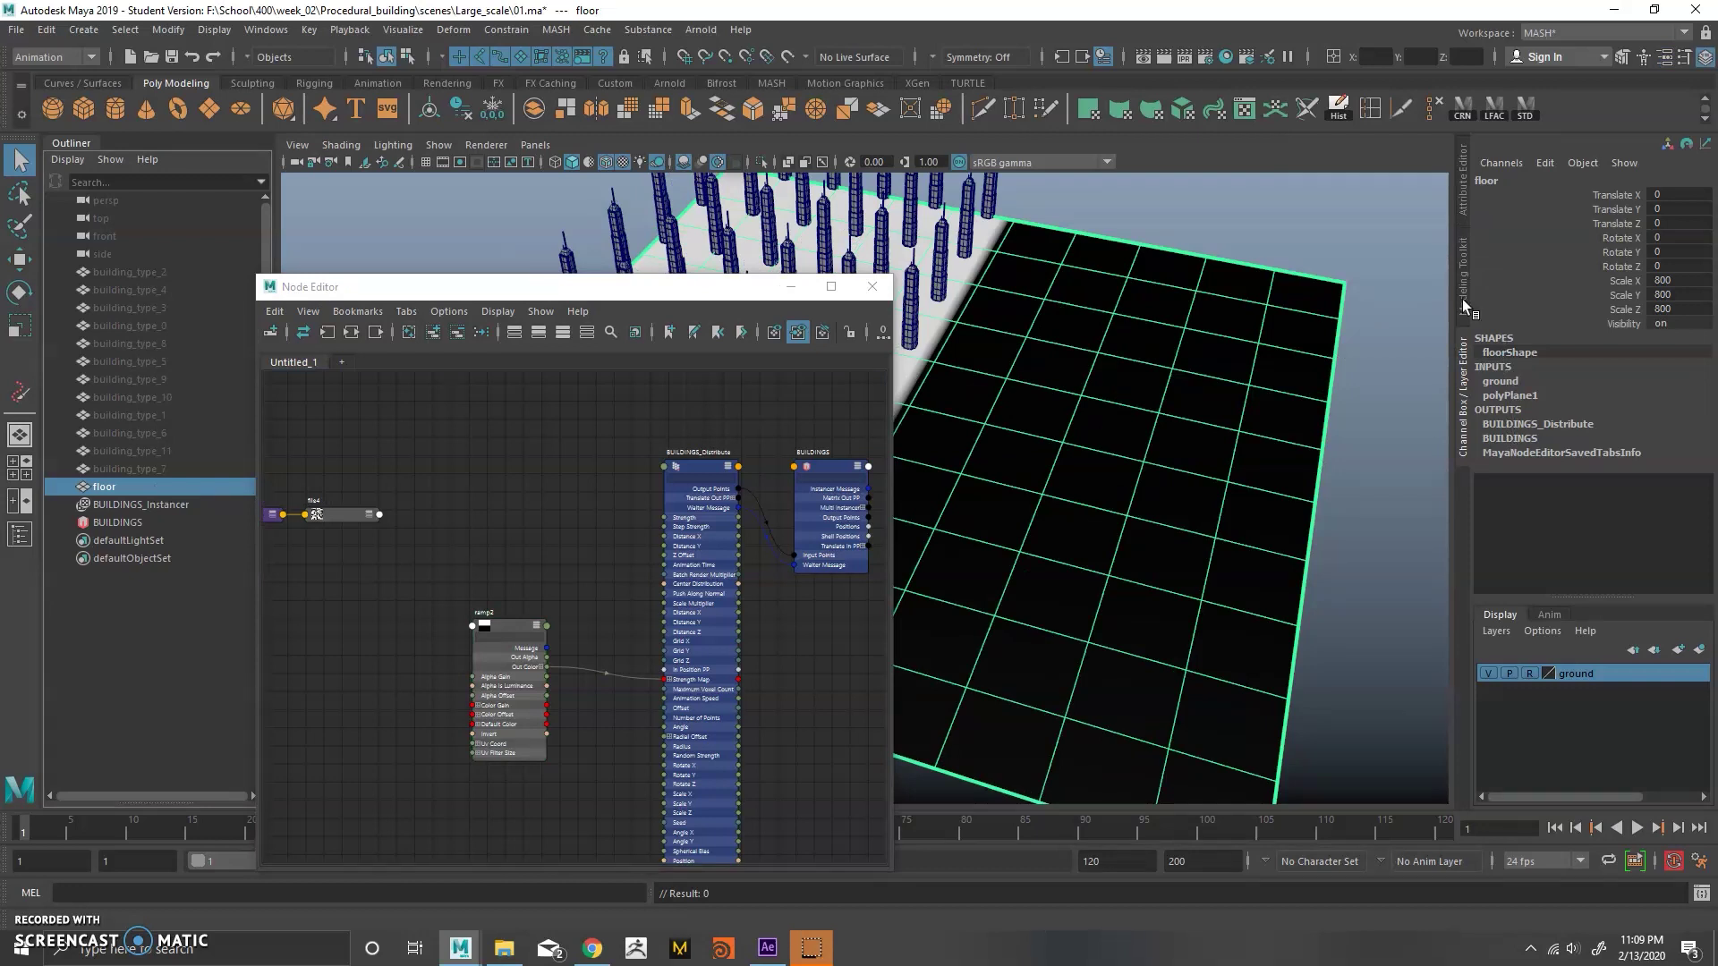
{"action": "left_click", "coordinate": [432, 333]}
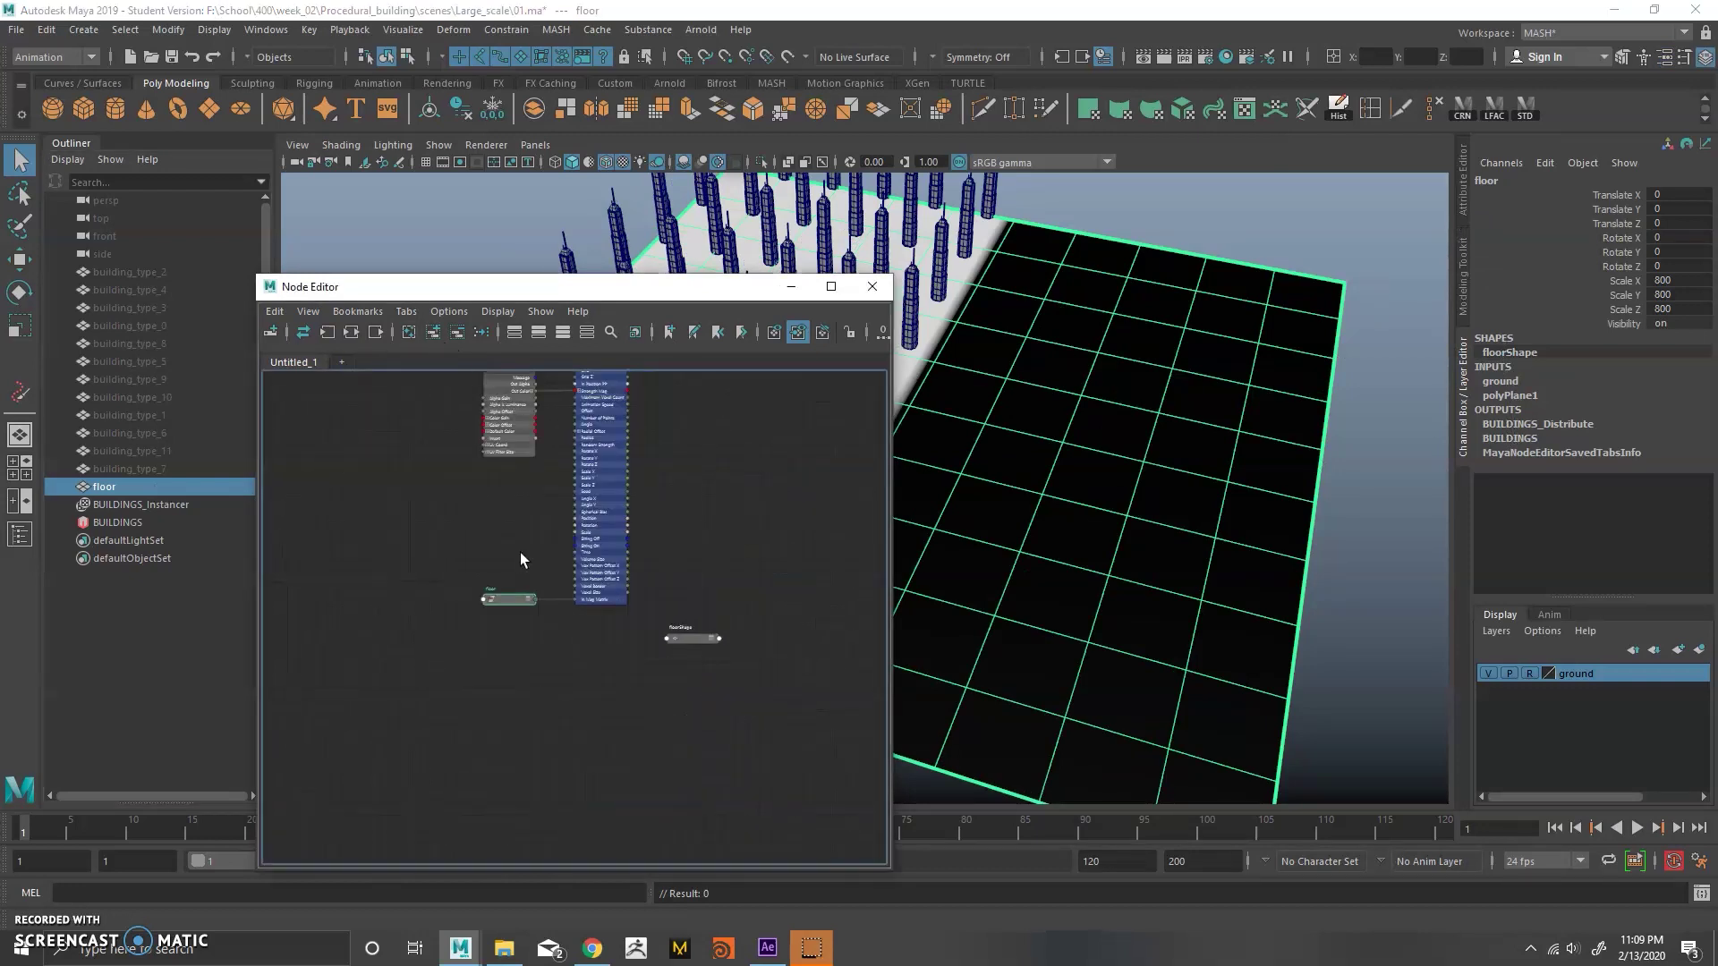
{"action": "middle_click_drag", "start_coordinate": [591, 801], "coordinate": [576, 582]}
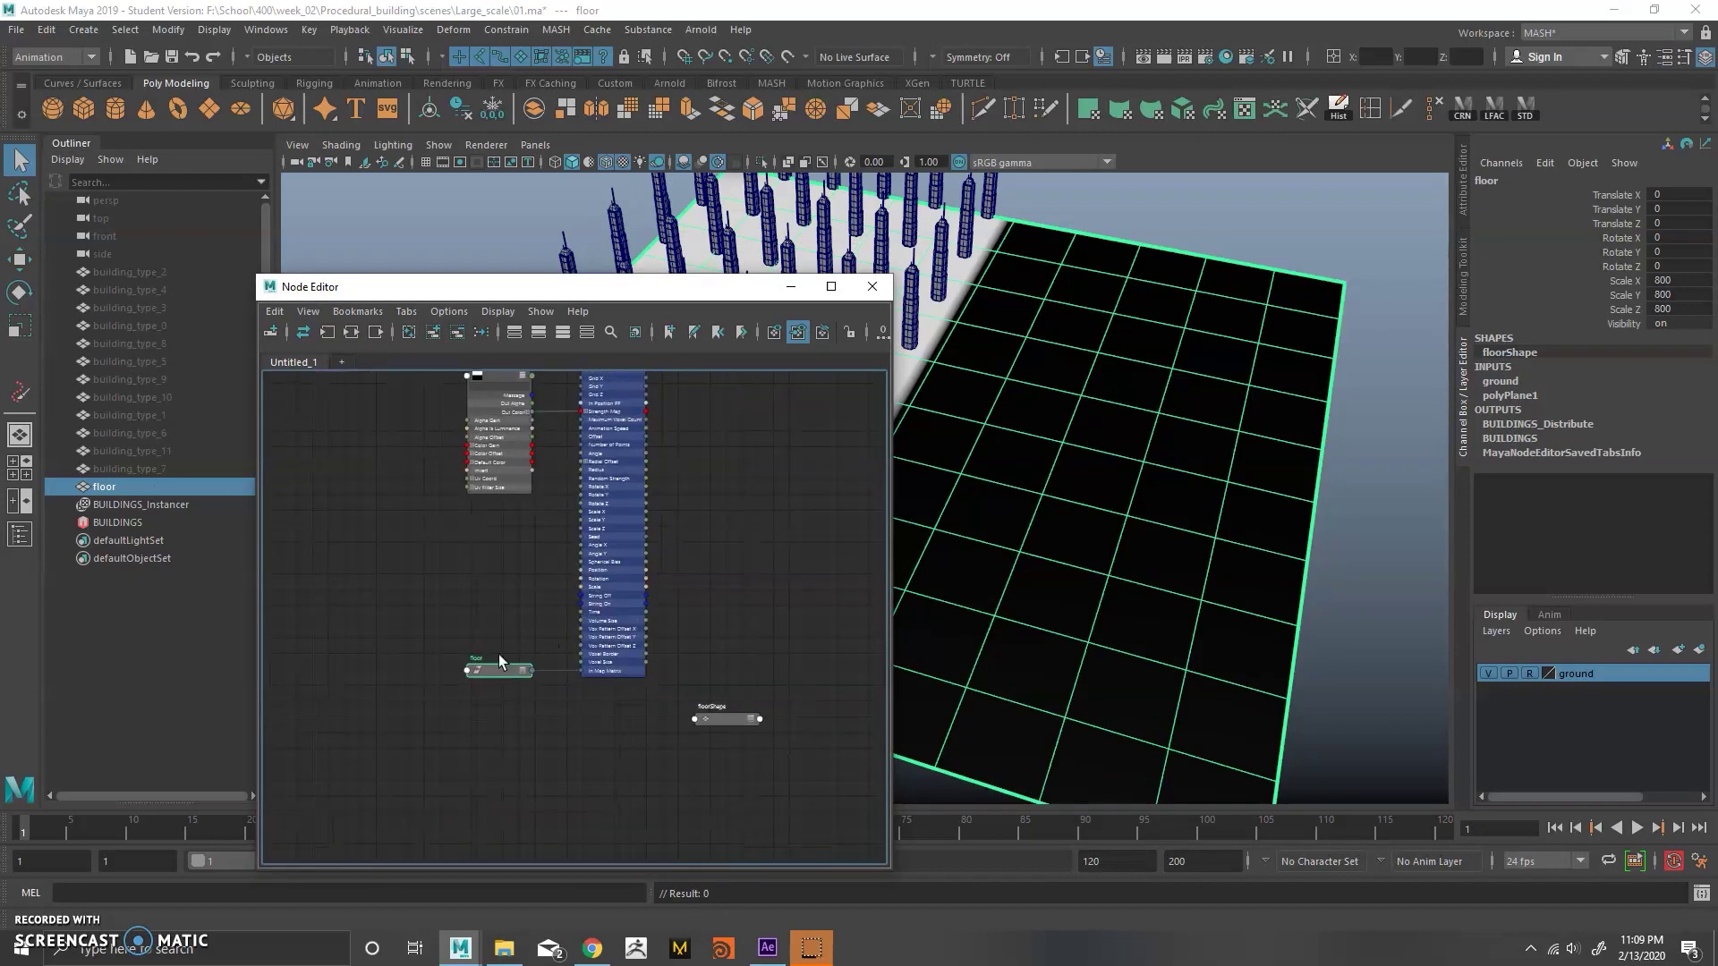
{"action": "key", "text": "Down"}
{"action": "left_click", "coordinate": [351, 332]}
{"action": "left_click", "coordinate": [752, 601]}
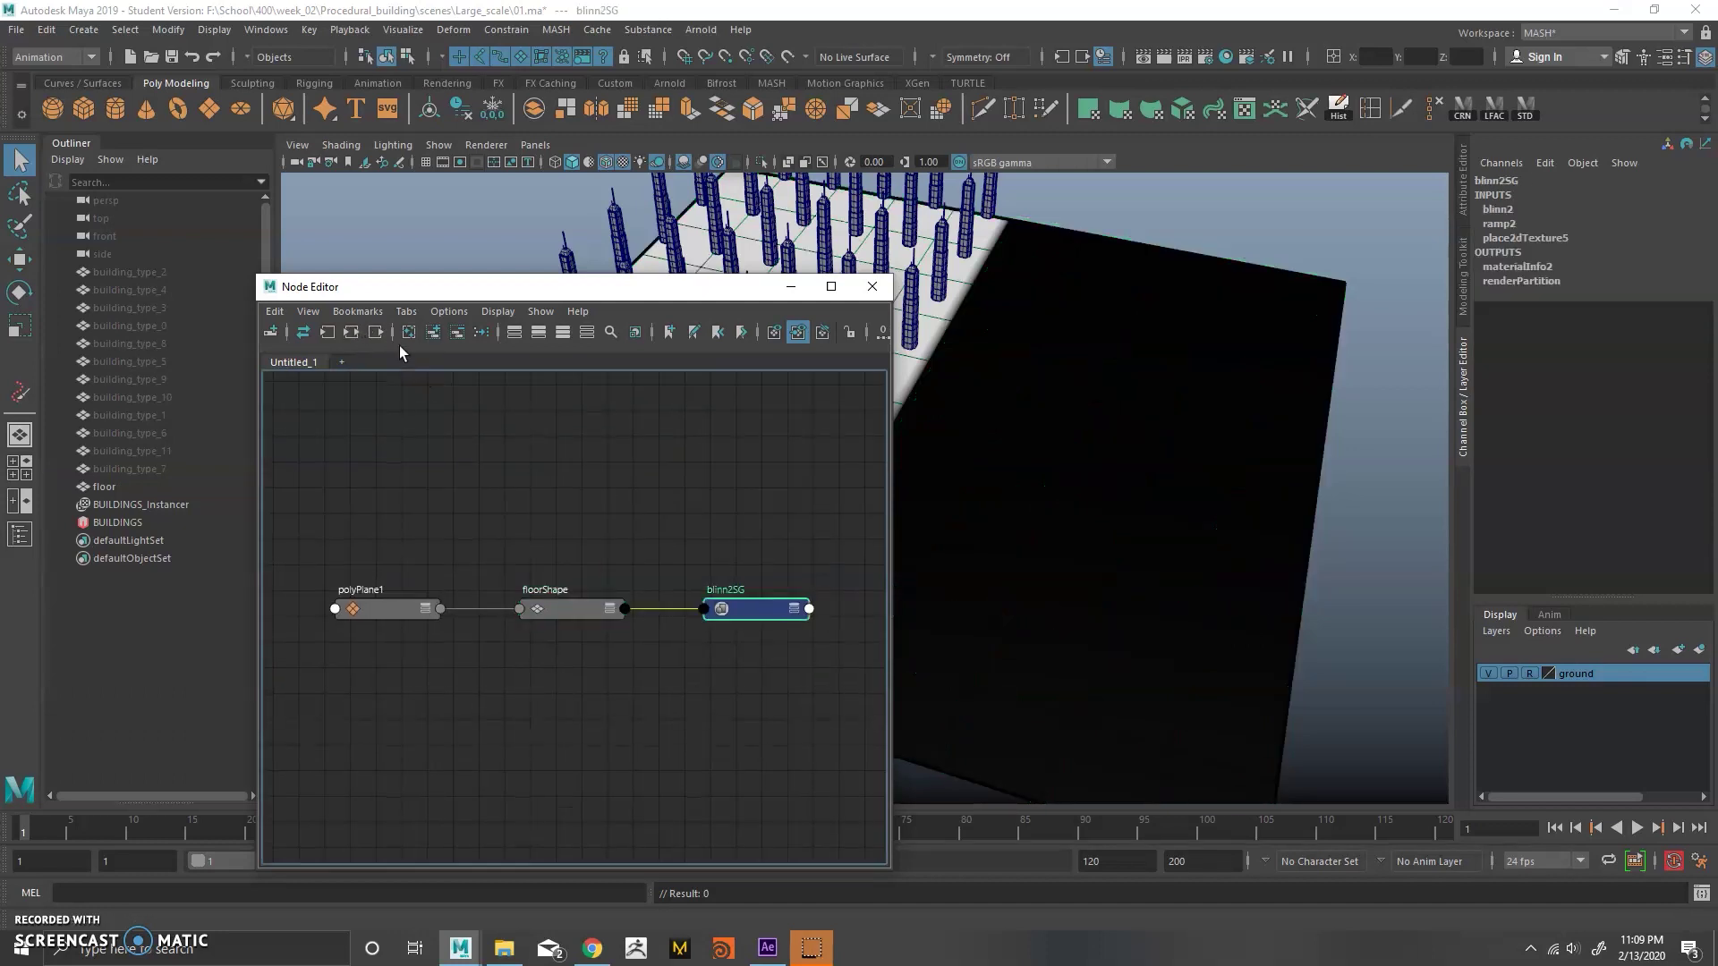
Graph blinn2SG's connections and remove blinn2SG, renderPartition and lightLinker1, keeping place2dTexture5, ramp2 and blinn2.
{"action": "left_click", "coordinate": [351, 332]}
{"action": "left_click_drag", "start_coordinate": [578, 623], "coordinate": [579, 624]}
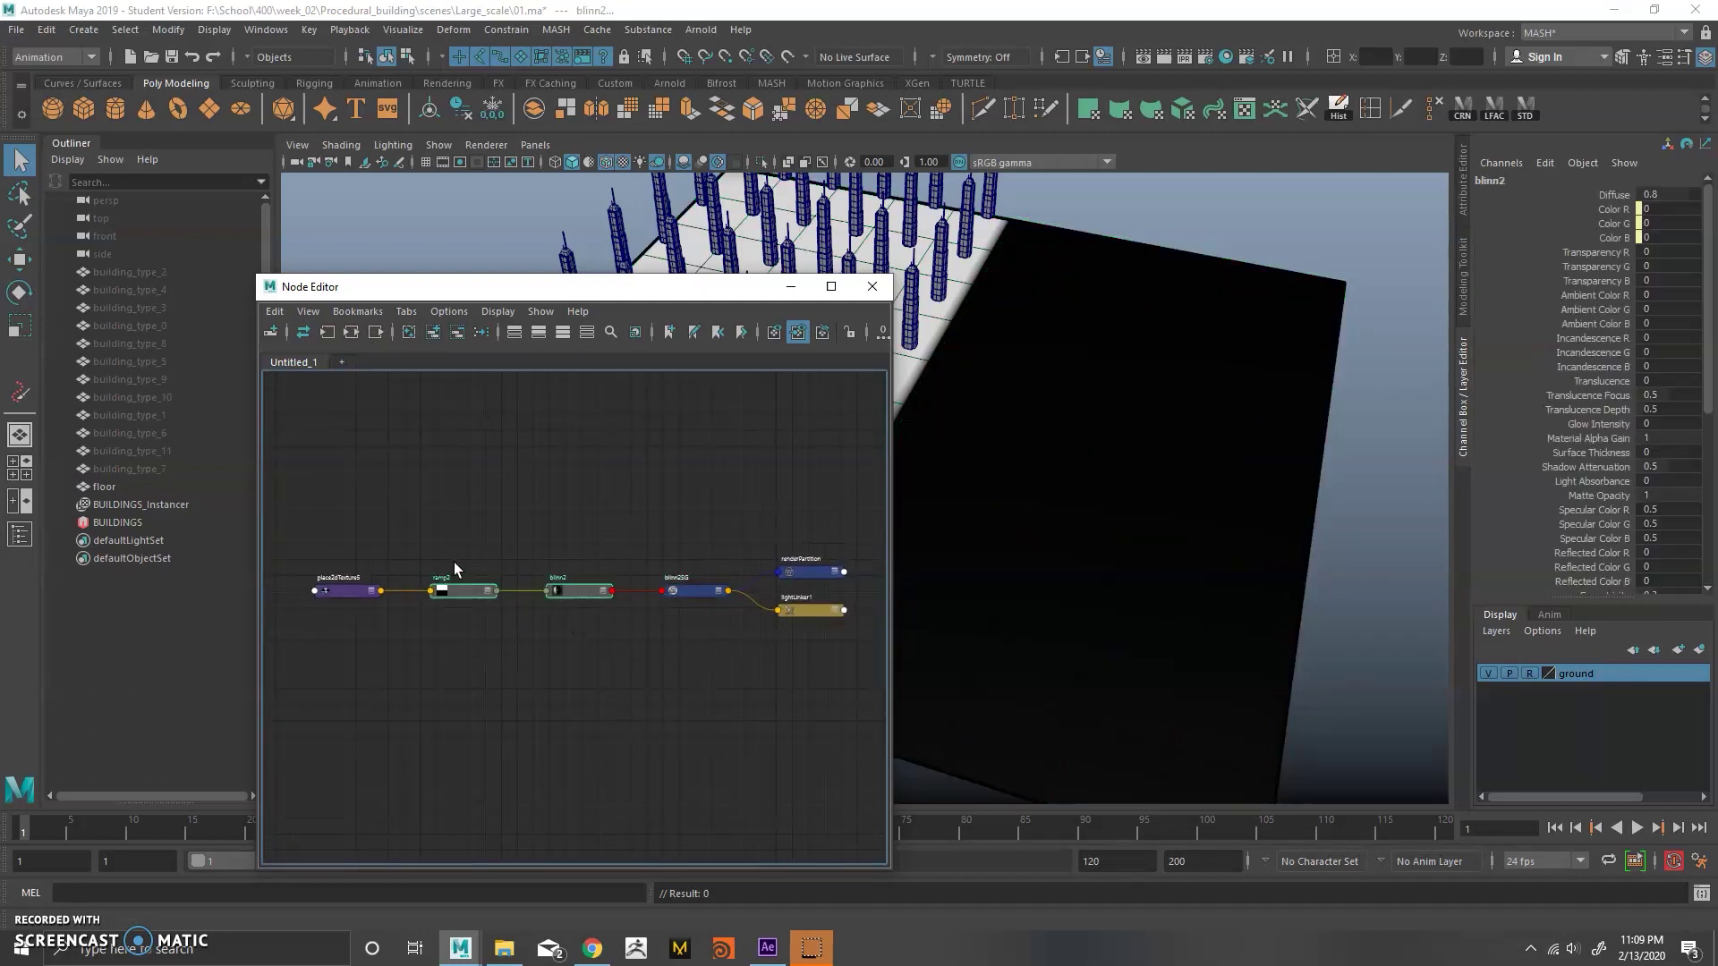
{"action": "left_click_drag", "start_coordinate": [820, 741], "coordinate": [820, 741], "text": "shift"}
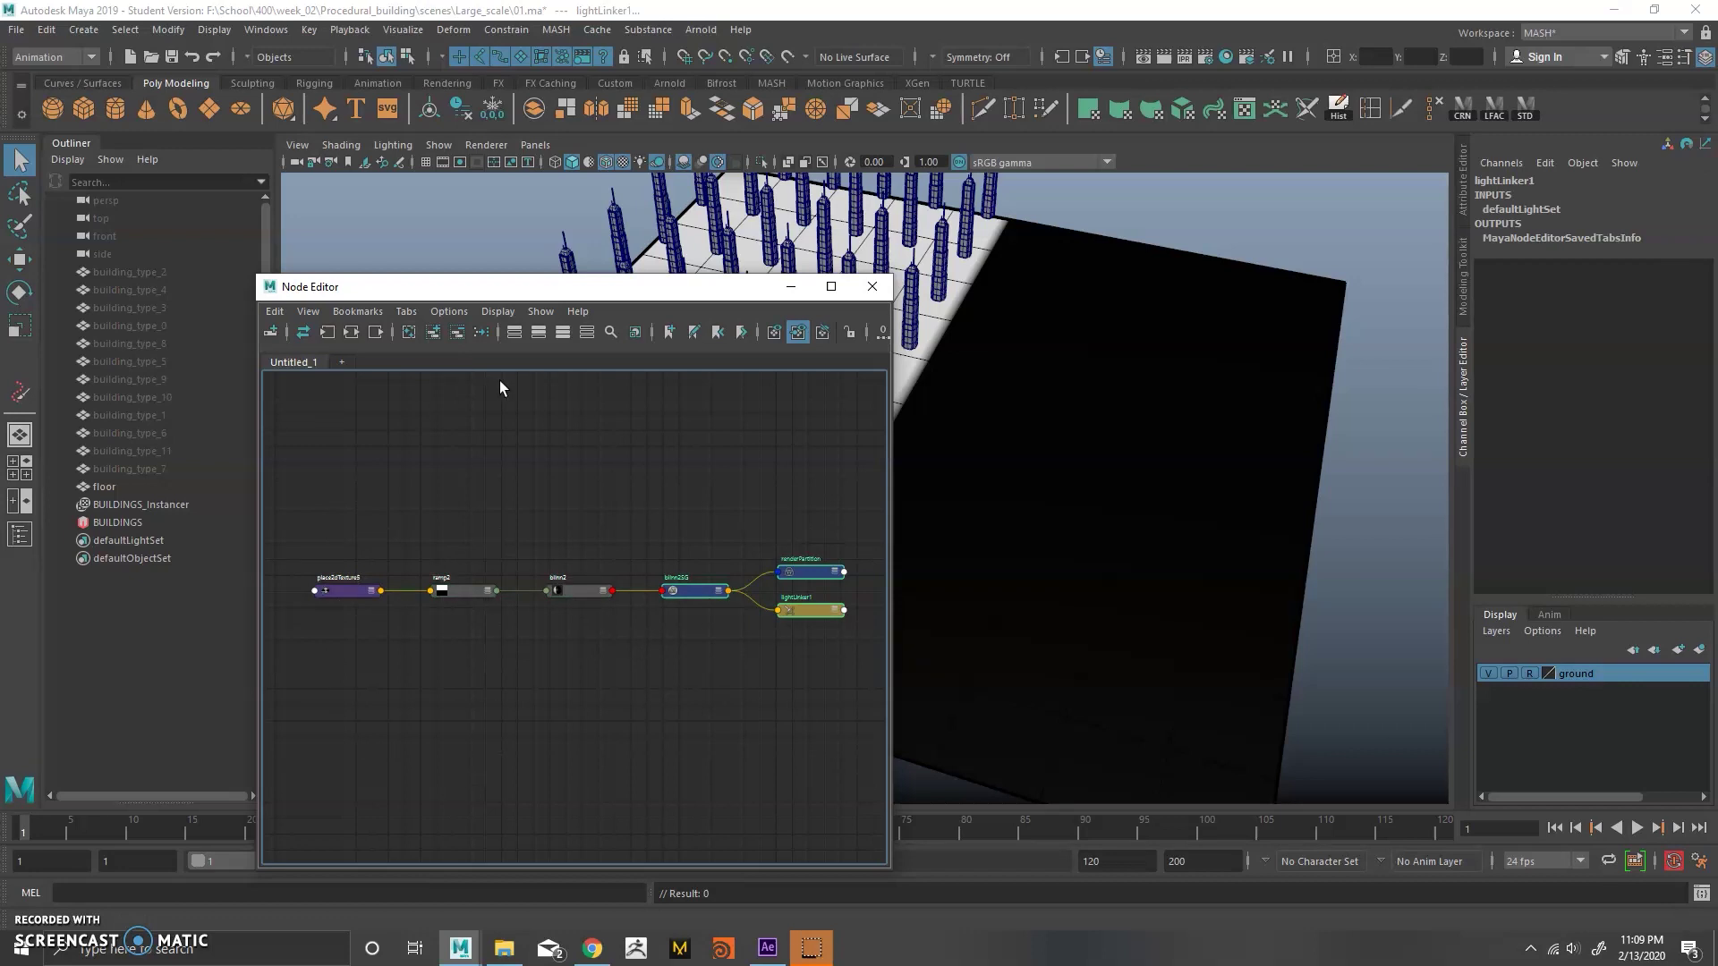
{"action": "left_click", "coordinate": [465, 337]}
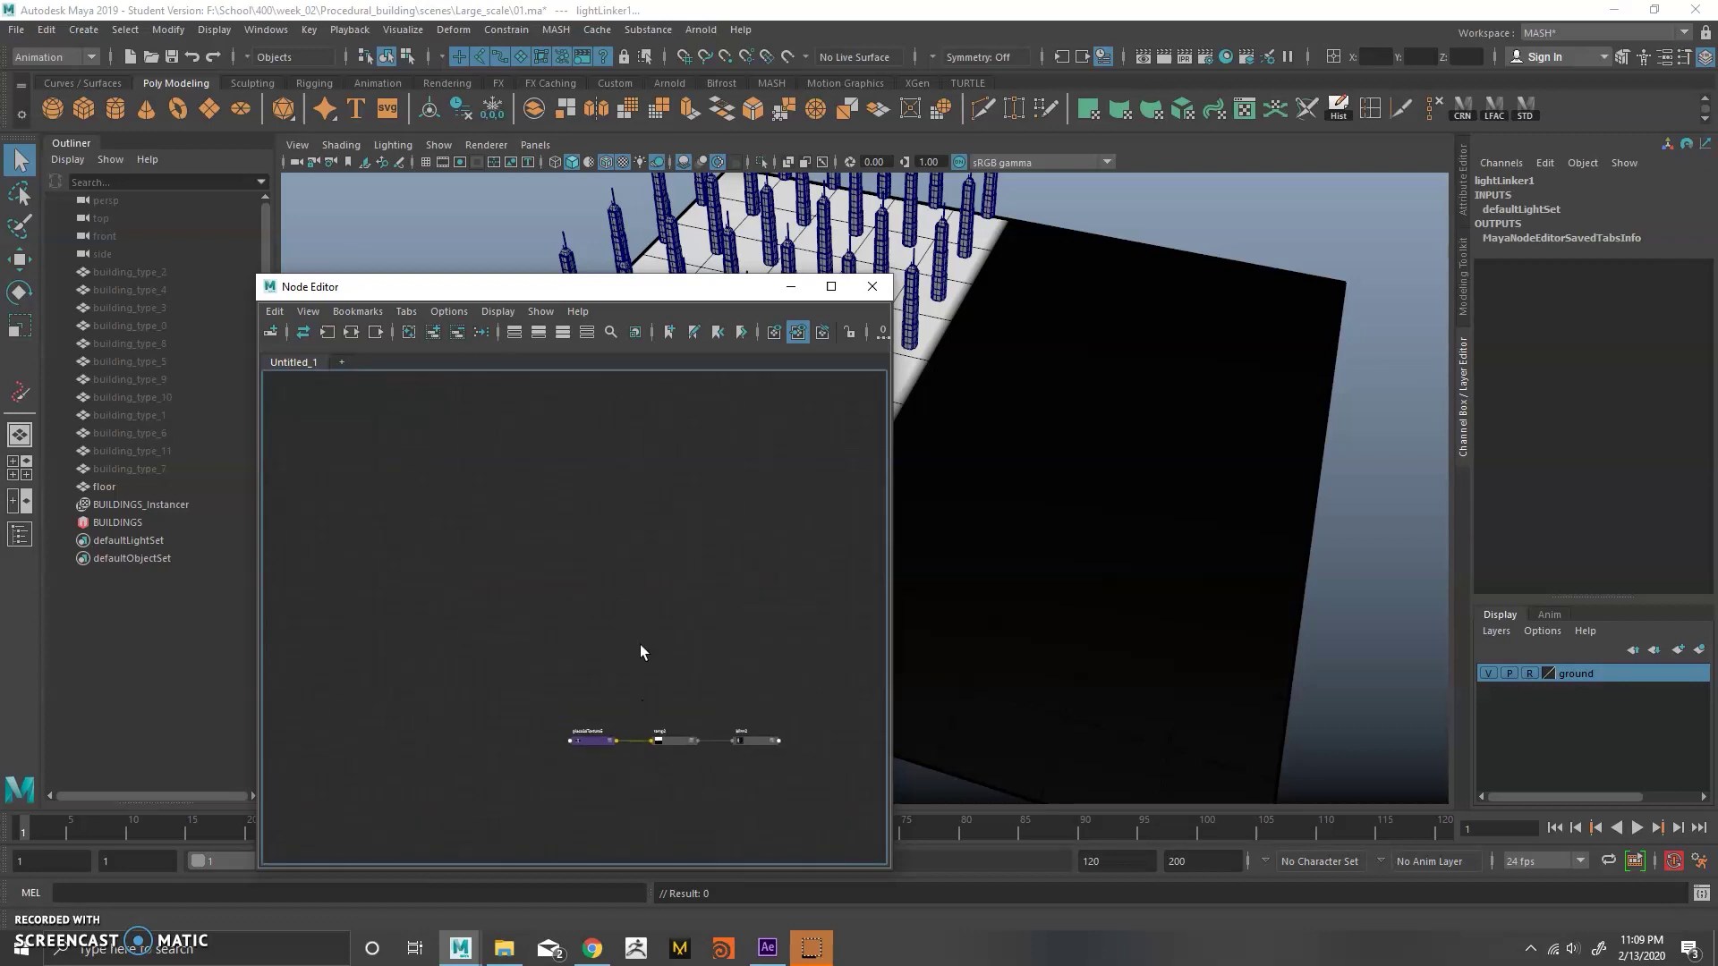
{"action": "left_click", "coordinate": [615, 730]}
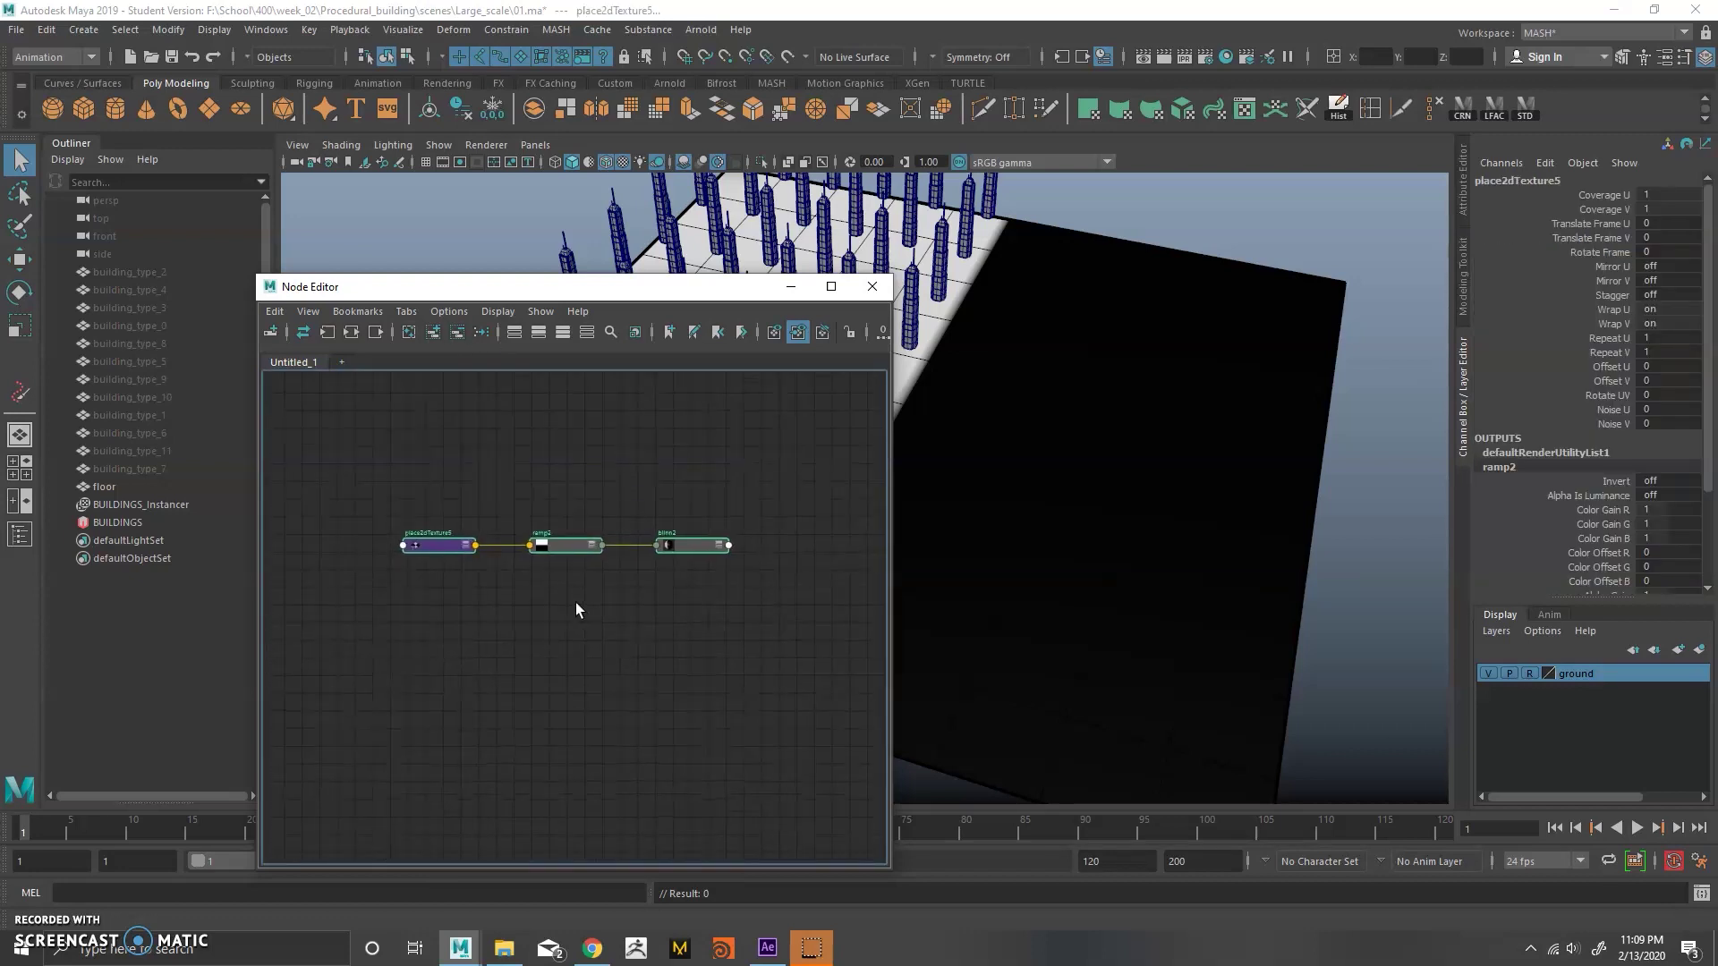
{"action": "left_click", "coordinate": [480, 592]}
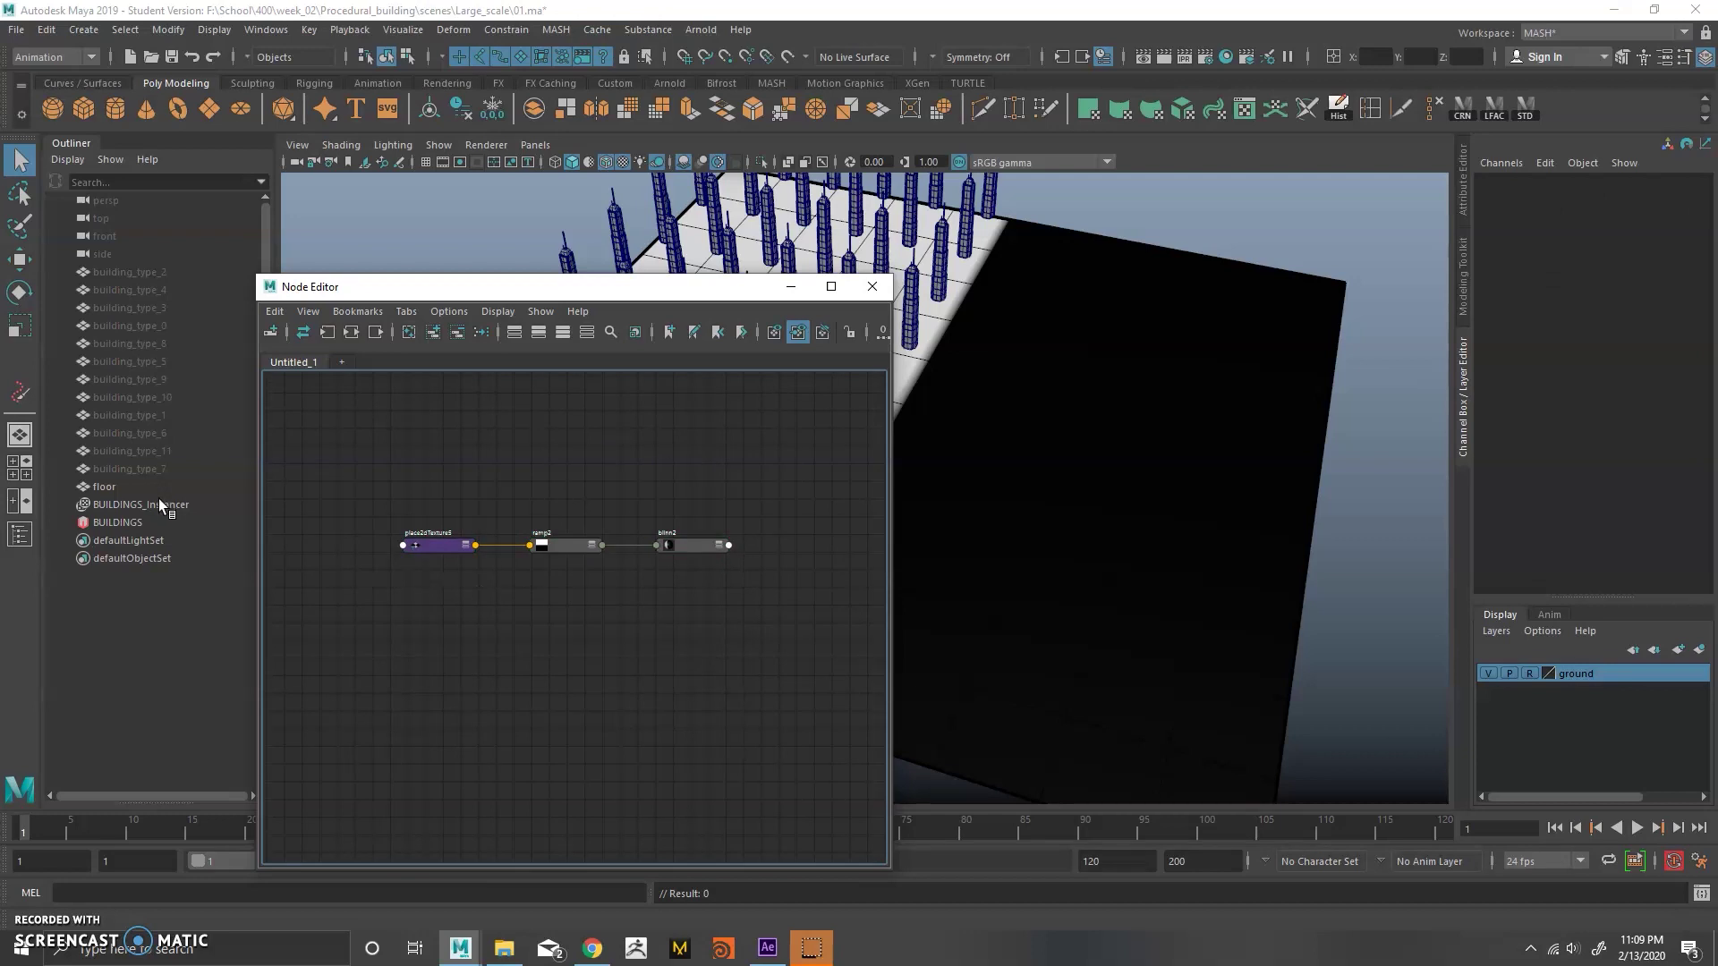
Add the BUILDINGS and BUILDINGS_Distribute nodes to the graph and arrange them below blinn2.
{"action": "left_click", "coordinate": [143, 522]}
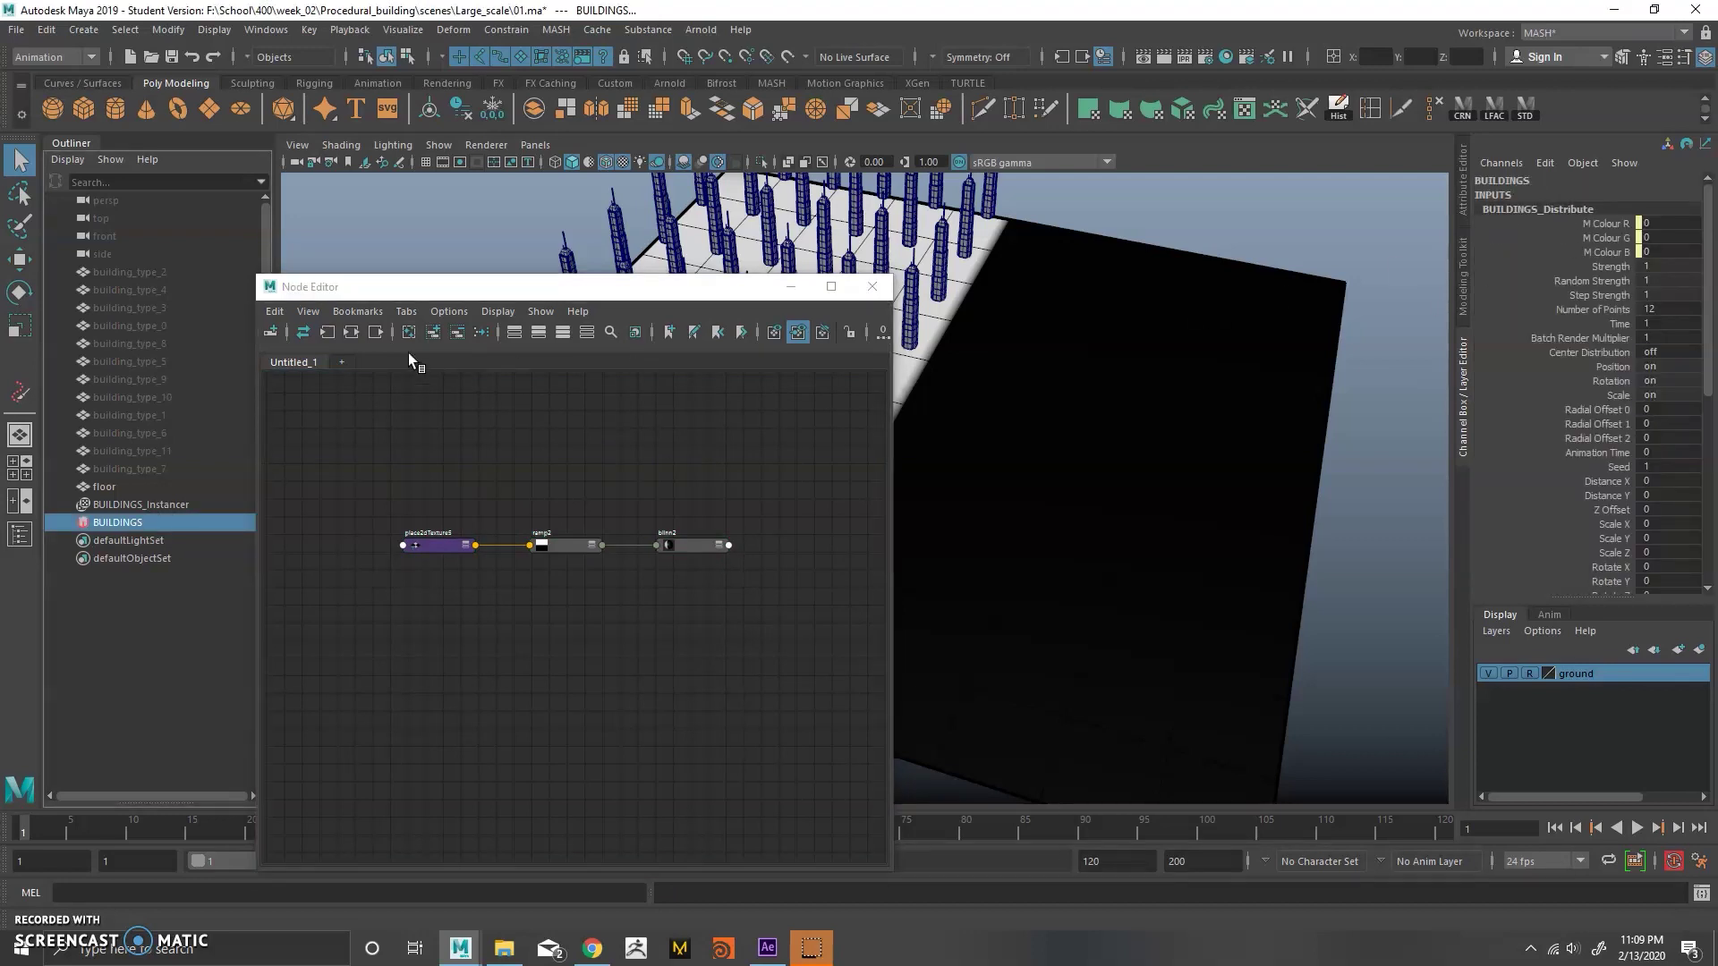
{"action": "left_click", "coordinate": [433, 334]}
{"action": "left_click_drag", "start_coordinate": [646, 635], "coordinate": [753, 713]}
{"action": "middle_click_drag", "start_coordinate": [803, 689], "coordinate": [709, 578], "text": "alt"}
{"action": "scroll", "coordinate": [712, 579], "scroll_direction": "down", "scroll_amount": 2}
{"action": "left_click_drag", "start_coordinate": [666, 588], "coordinate": [688, 589]}
{"action": "left_click", "coordinate": [619, 598]}
{"action": "left_click", "coordinate": [685, 481]}
{"action": "left_click_drag", "start_coordinate": [687, 483], "coordinate": [684, 479]}
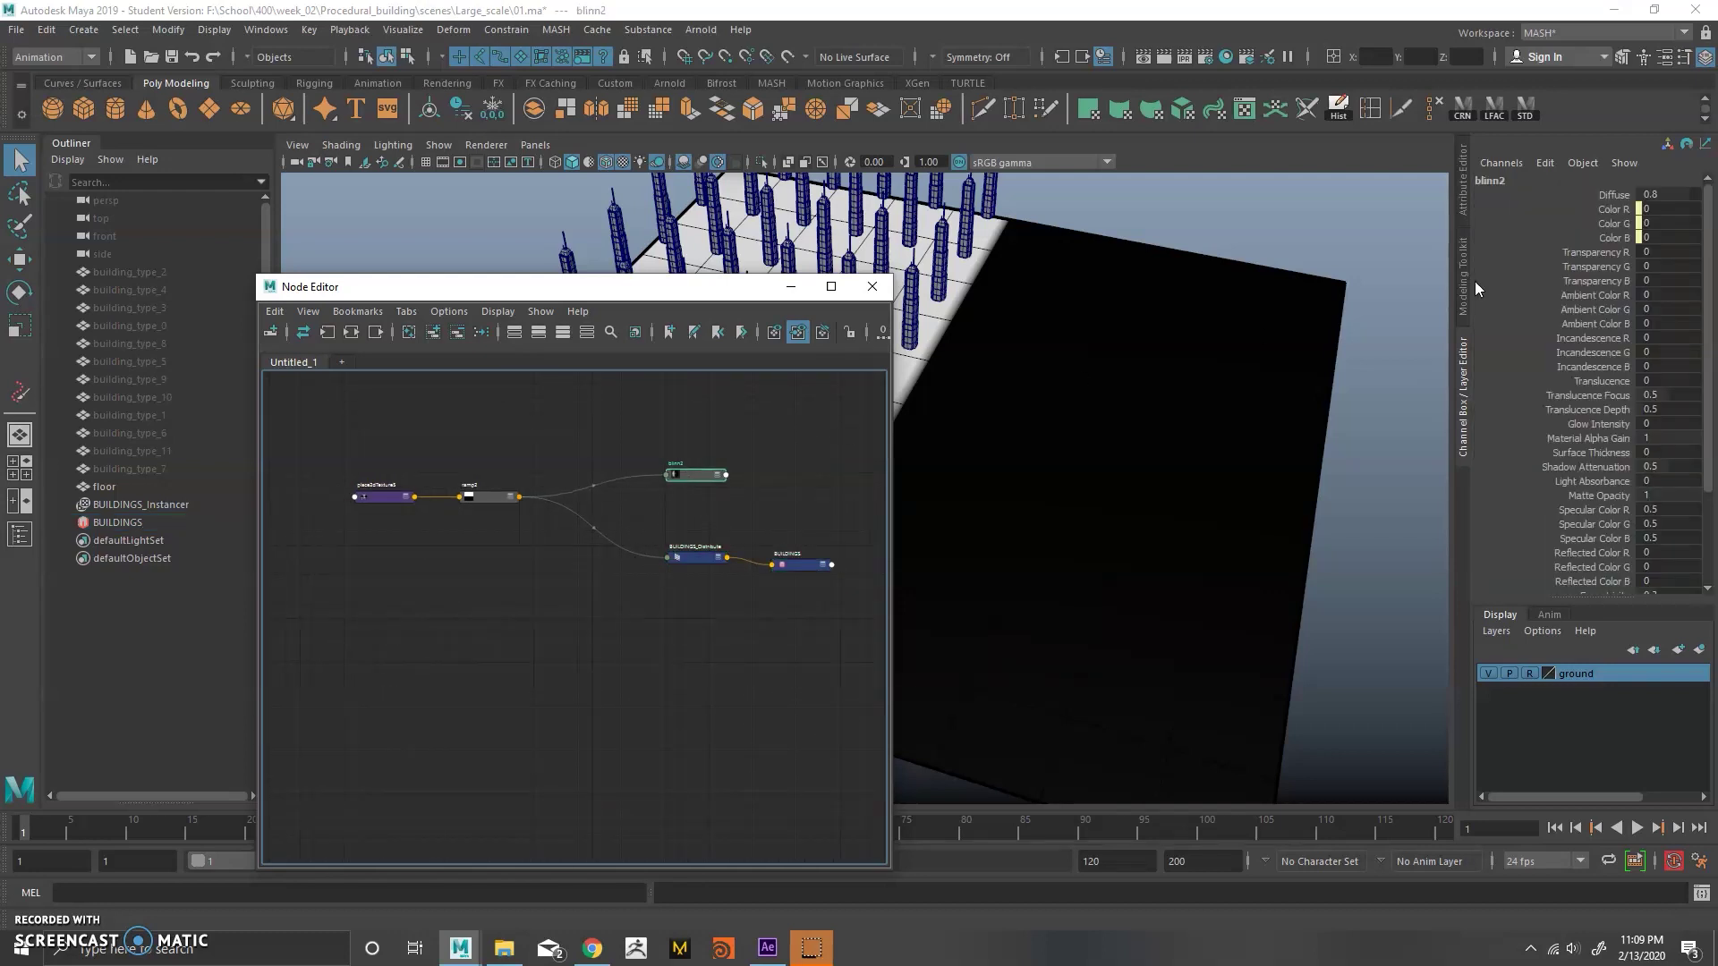
Break ramp2's connections to blinn2's color and to the BUILDINGS_Distribute strength map.
{"action": "left_click", "coordinate": [1461, 213]}
{"action": "right_click", "coordinate": [1425, 377]}
{"action": "left_click", "coordinate": [1462, 423]}
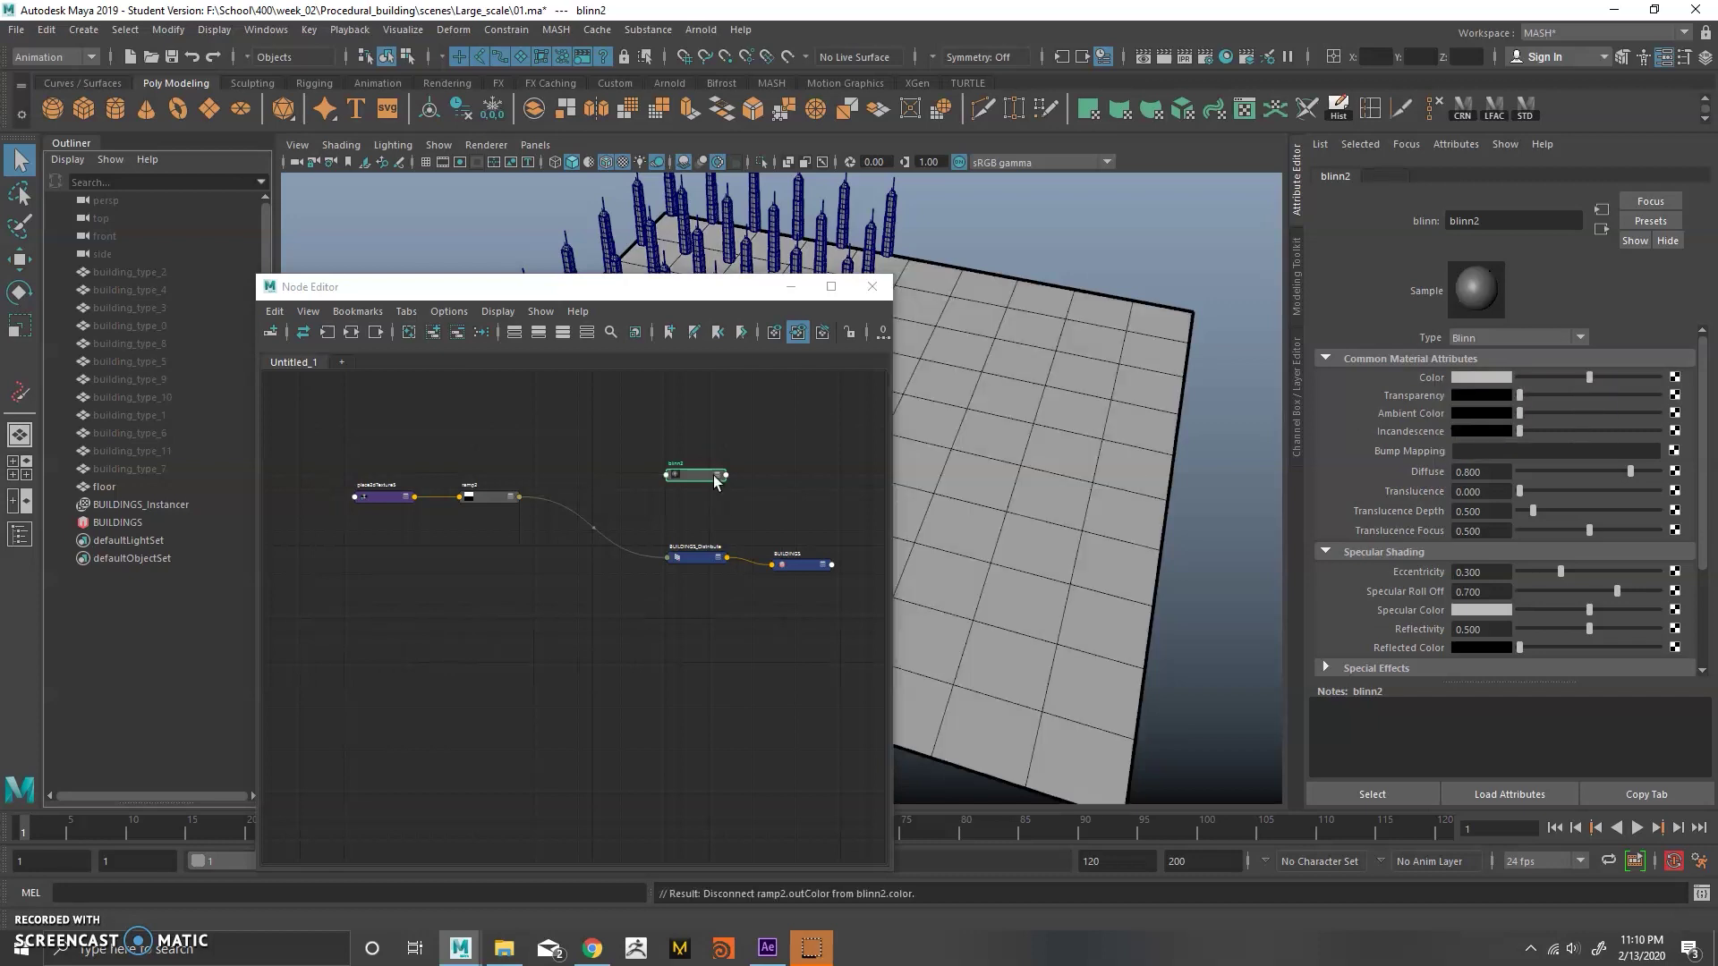
{"action": "left_click_drag", "start_coordinate": [548, 530], "coordinate": [566, 573]}
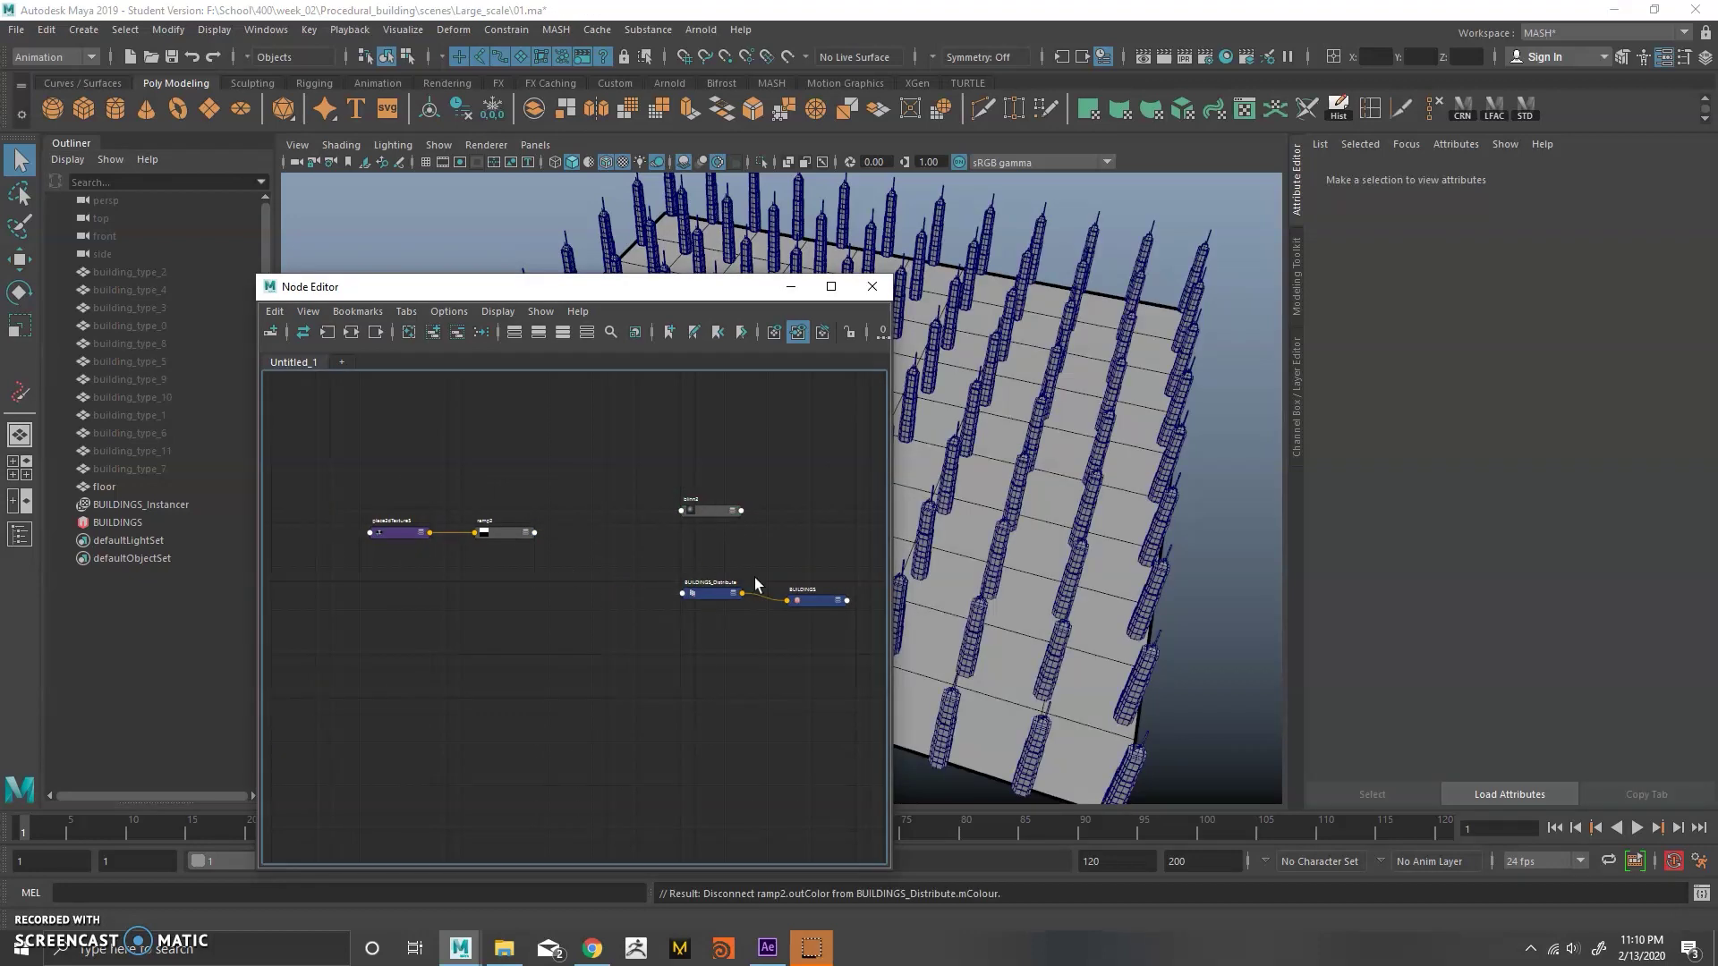
Expand and space out the blinn2 and MASH nodes, and remove ramp2 and place2dTexture5 from the graph.
{"action": "key", "text": "3"}
{"action": "left_click", "coordinate": [708, 483]}
{"action": "left_click_drag", "start_coordinate": [595, 479], "coordinate": [599, 330]}
{"action": "left_click_drag", "start_coordinate": [714, 569], "coordinate": [739, 514]}
{"action": "middle_click_drag", "start_coordinate": [407, 451], "coordinate": [568, 513], "text": "alt"}
{"action": "left_click_drag", "start_coordinate": [563, 507], "coordinate": [421, 592]}
{"action": "left_click", "coordinate": [455, 333]}
Create a file texture node in the graph and expand its attributes beside blinn2 and BUILDINGS_Distribute.
{"action": "middle_click_drag", "start_coordinate": [635, 539], "coordinate": [612, 573], "text": "alt"}
{"action": "key", "text": "Tab"}
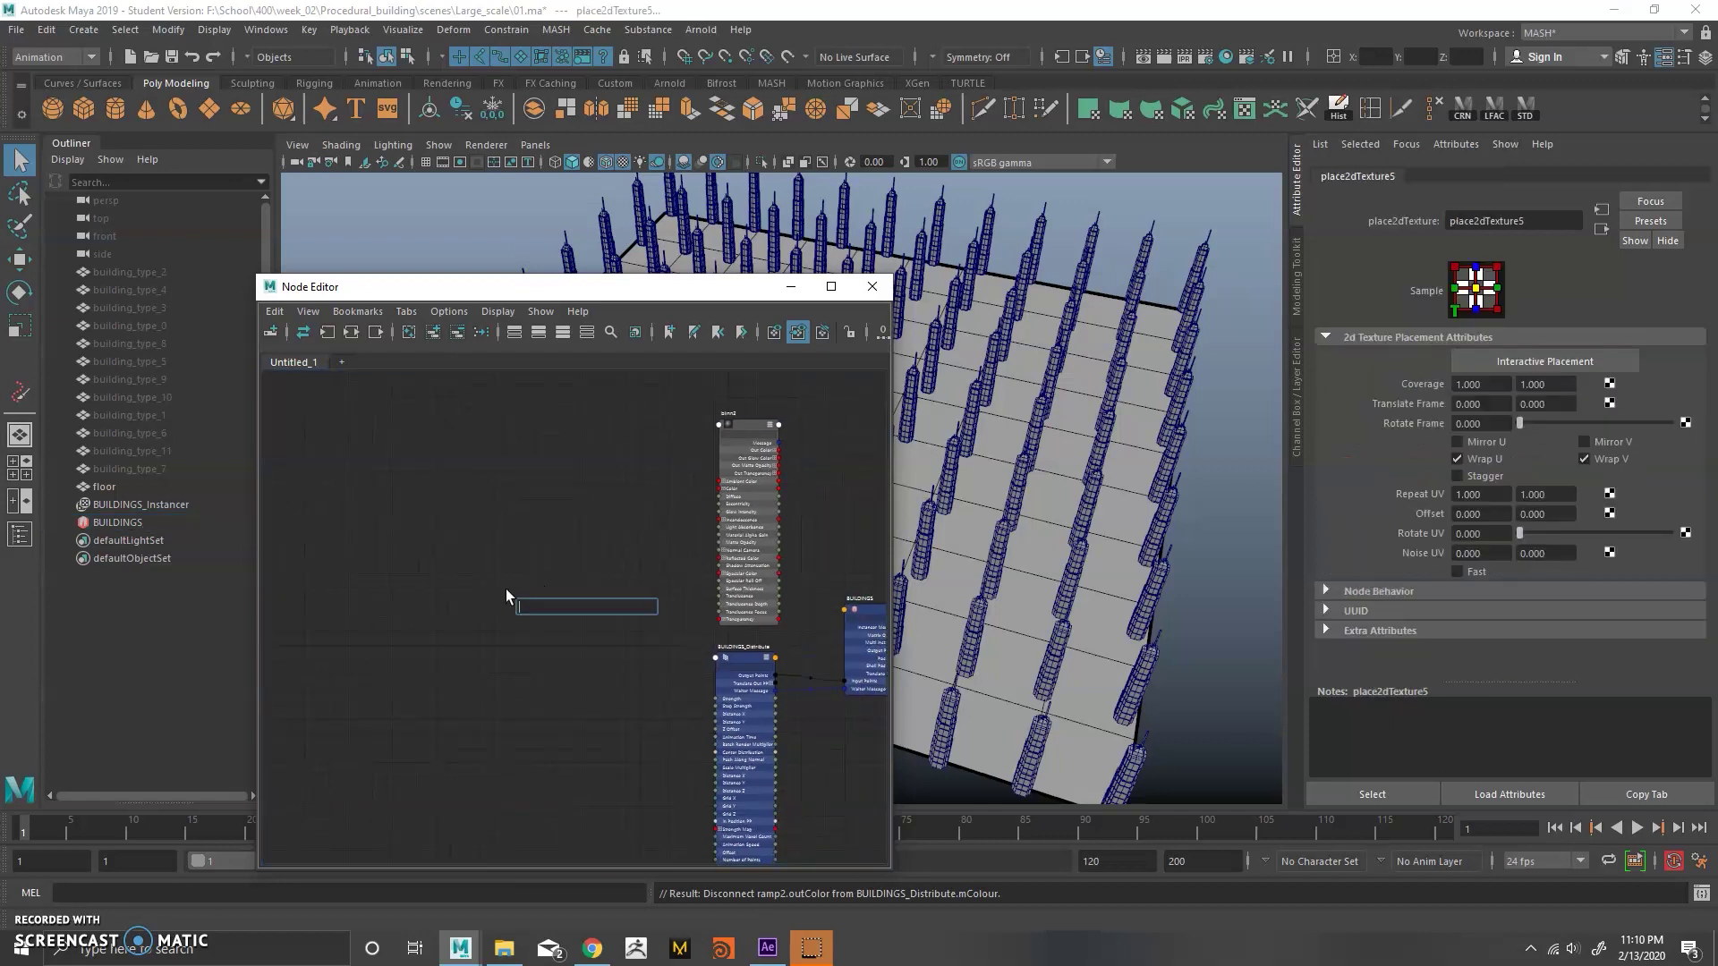
{"action": "type", "text": "file"}
{"action": "left_click", "coordinate": [567, 652]}
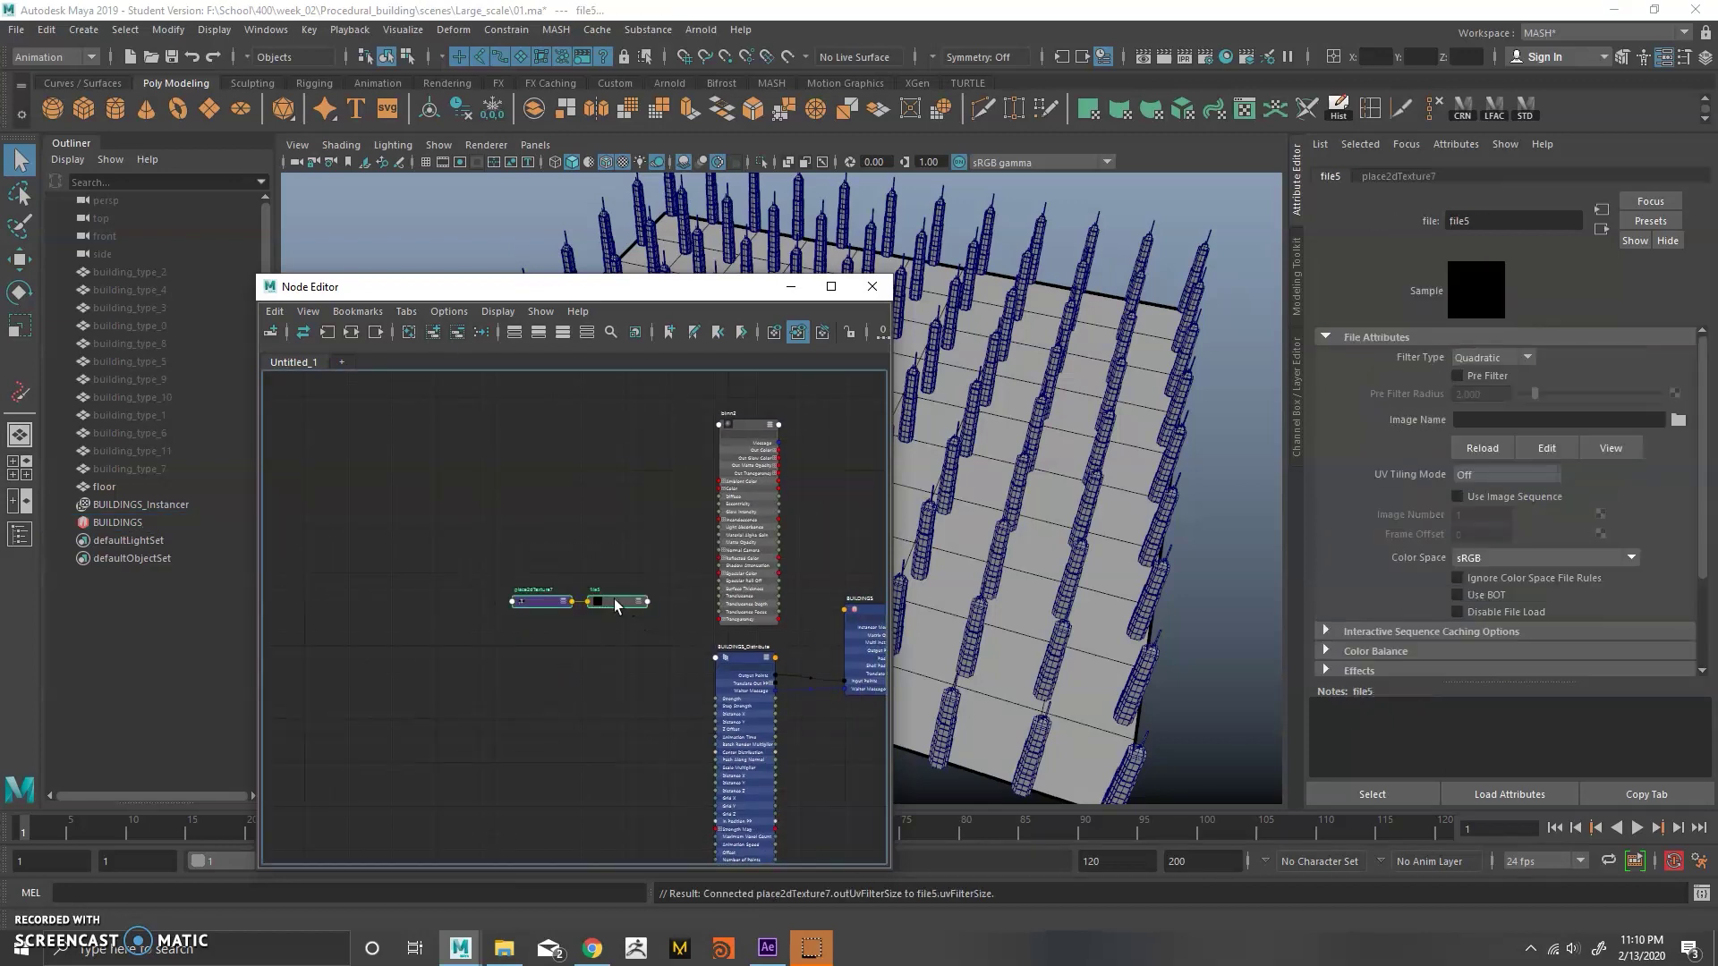
{"action": "key", "text": "3"}
{"action": "left_click", "coordinate": [542, 553]}
{"action": "scroll", "coordinate": [689, 580], "scroll_direction": "up", "scroll_amount": 1}
{"action": "middle_click_drag", "start_coordinate": [689, 580], "coordinate": [604, 576], "text": "alt"}
{"action": "left_click", "coordinate": [475, 528]}
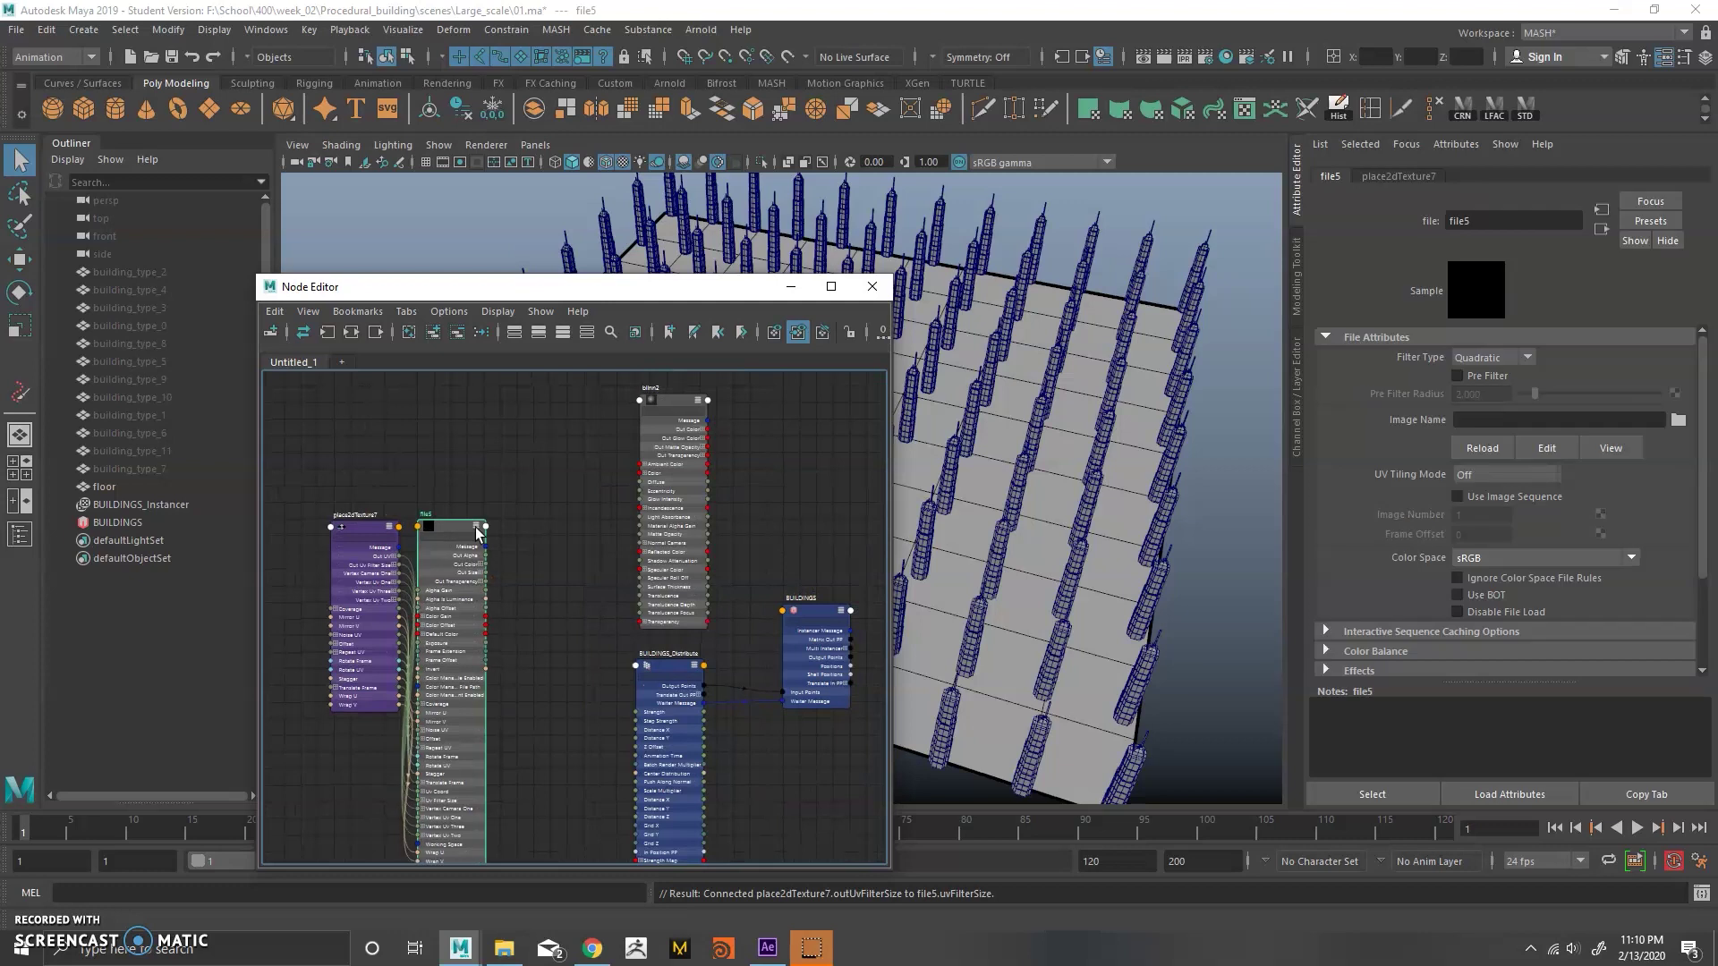
Load placement_map_01.jpg as the image of the new file texture node.
{"action": "left_click", "coordinate": [1678, 420]}
{"action": "left_click", "coordinate": [519, 269]}
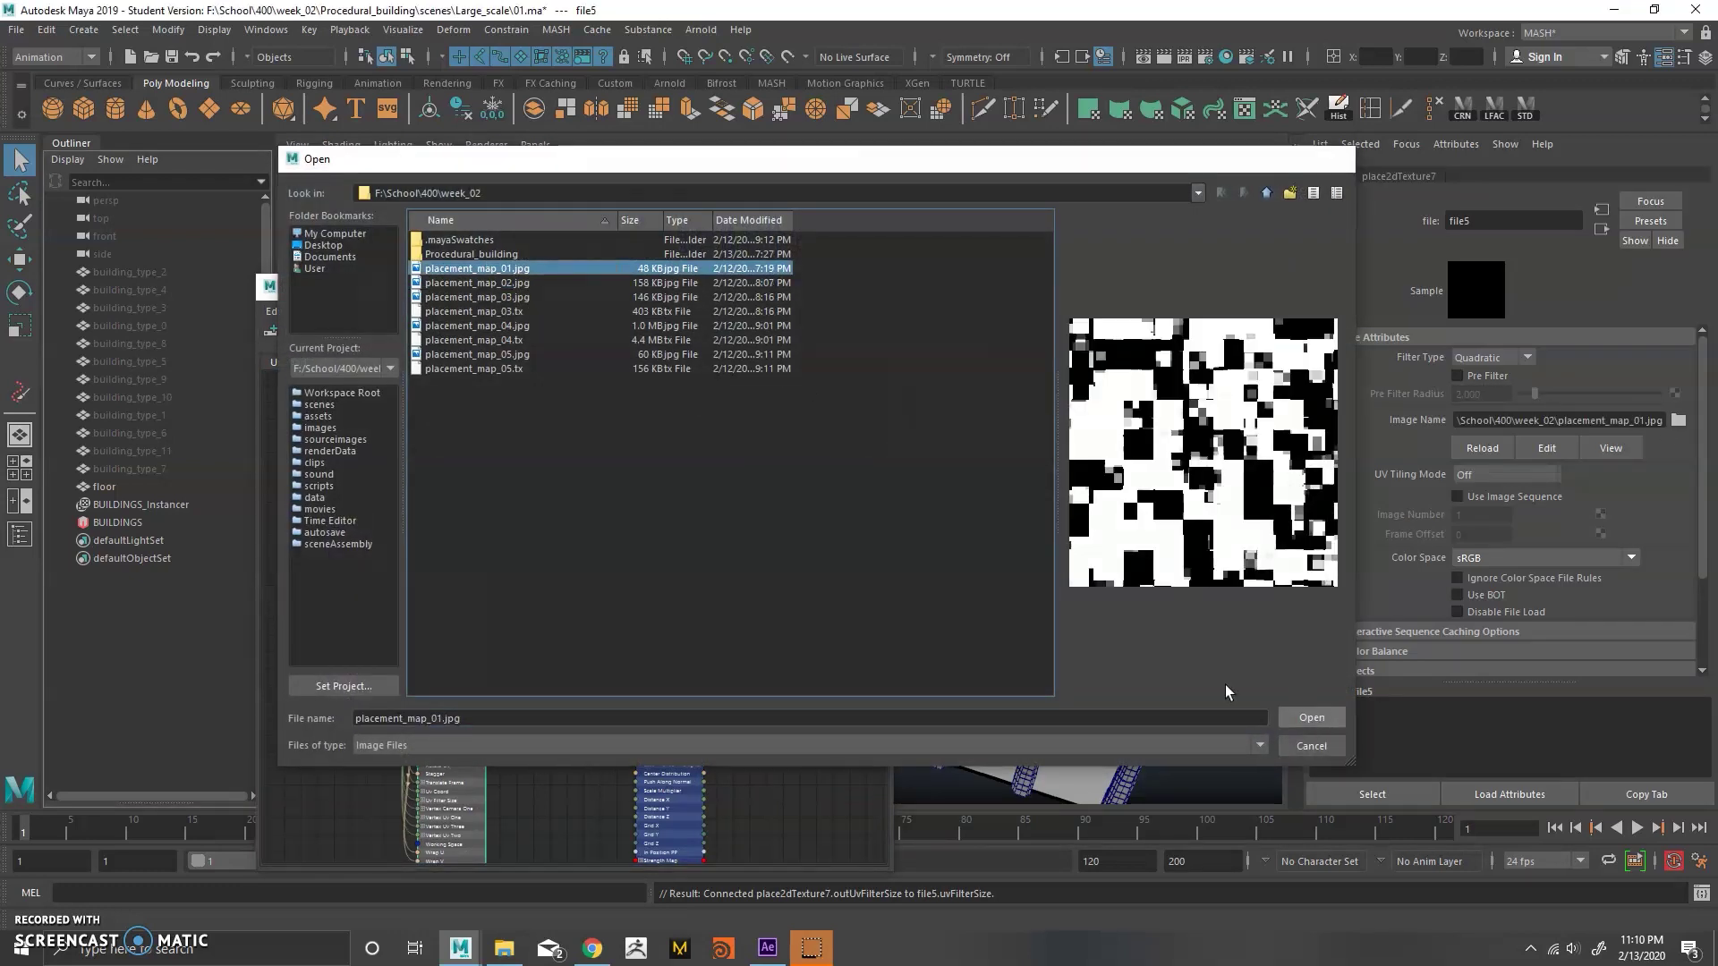
{"action": "left_click", "coordinate": [1312, 718]}
Connect the file node's Out Color to blinn2's Color and to the Strength Map of BUILDINGS_Distribute, and minimize the Node Editor.
{"action": "left_click_drag", "start_coordinate": [698, 513], "coordinate": [699, 512]}
{"action": "middle_click_drag", "start_coordinate": [625, 780], "coordinate": [602, 584], "text": "alt"}
{"action": "scroll", "coordinate": [580, 721], "scroll_direction": "down", "scroll_amount": 1}
{"action": "middle_click_drag", "start_coordinate": [580, 721], "coordinate": [555, 606], "text": "alt"}
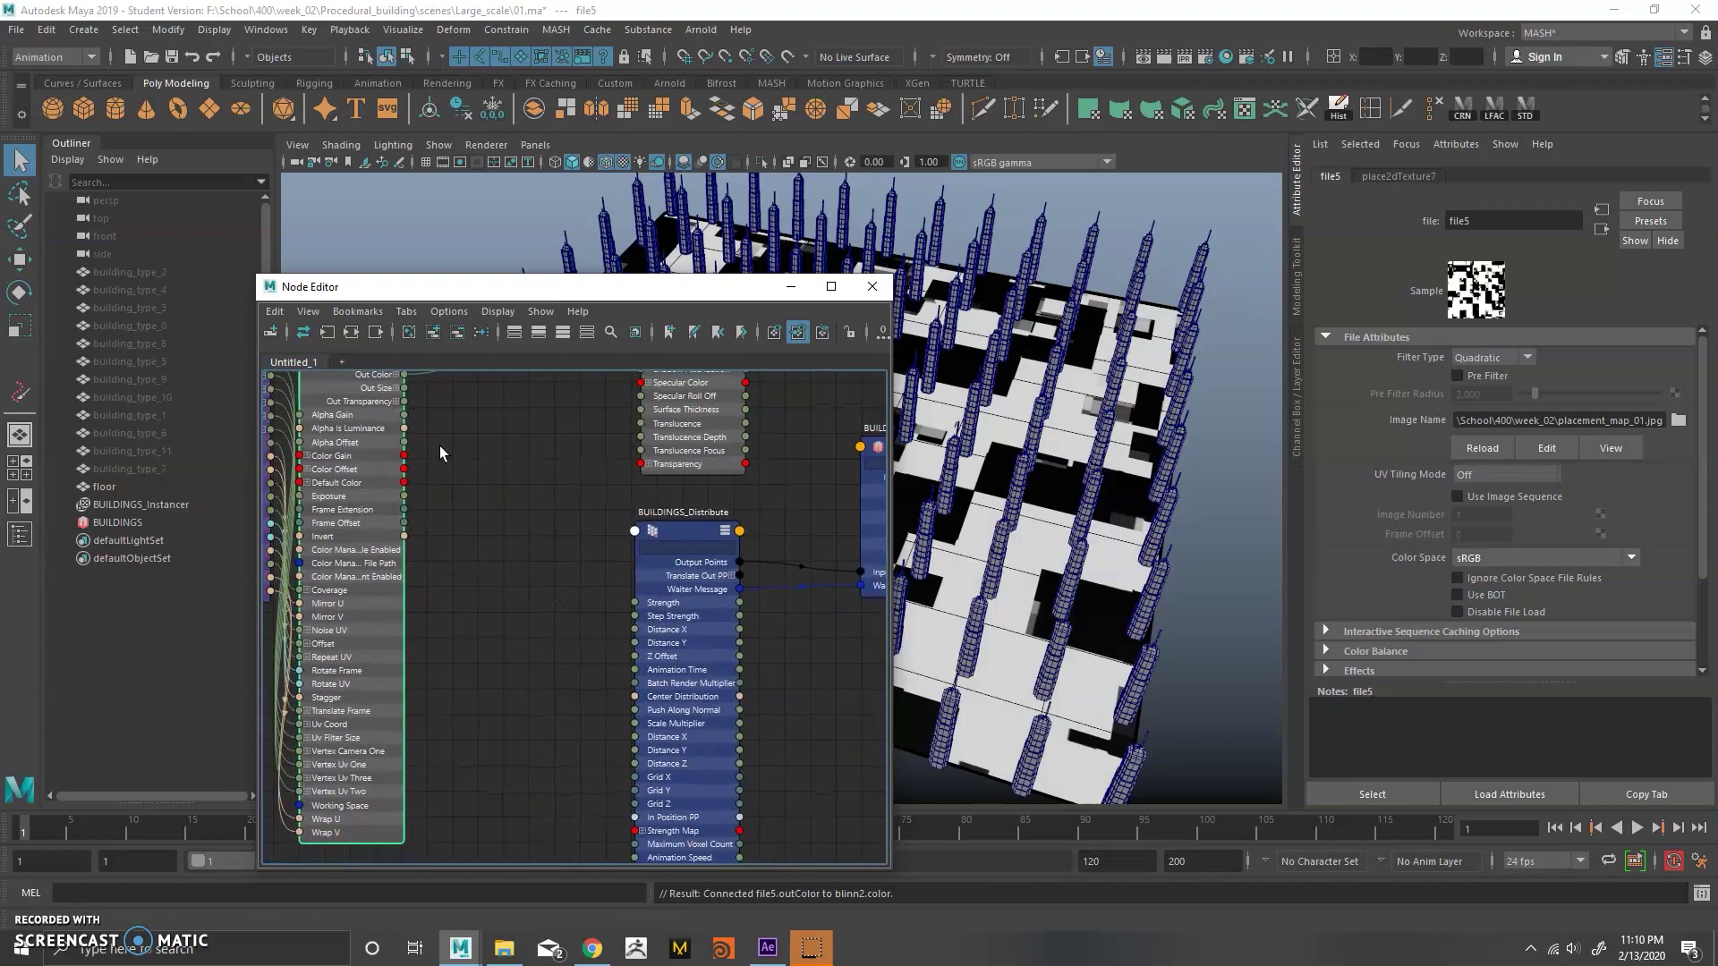
{"action": "left_click_drag", "start_coordinate": [631, 833], "coordinate": [633, 831]}
{"action": "left_click", "coordinate": [791, 287]}
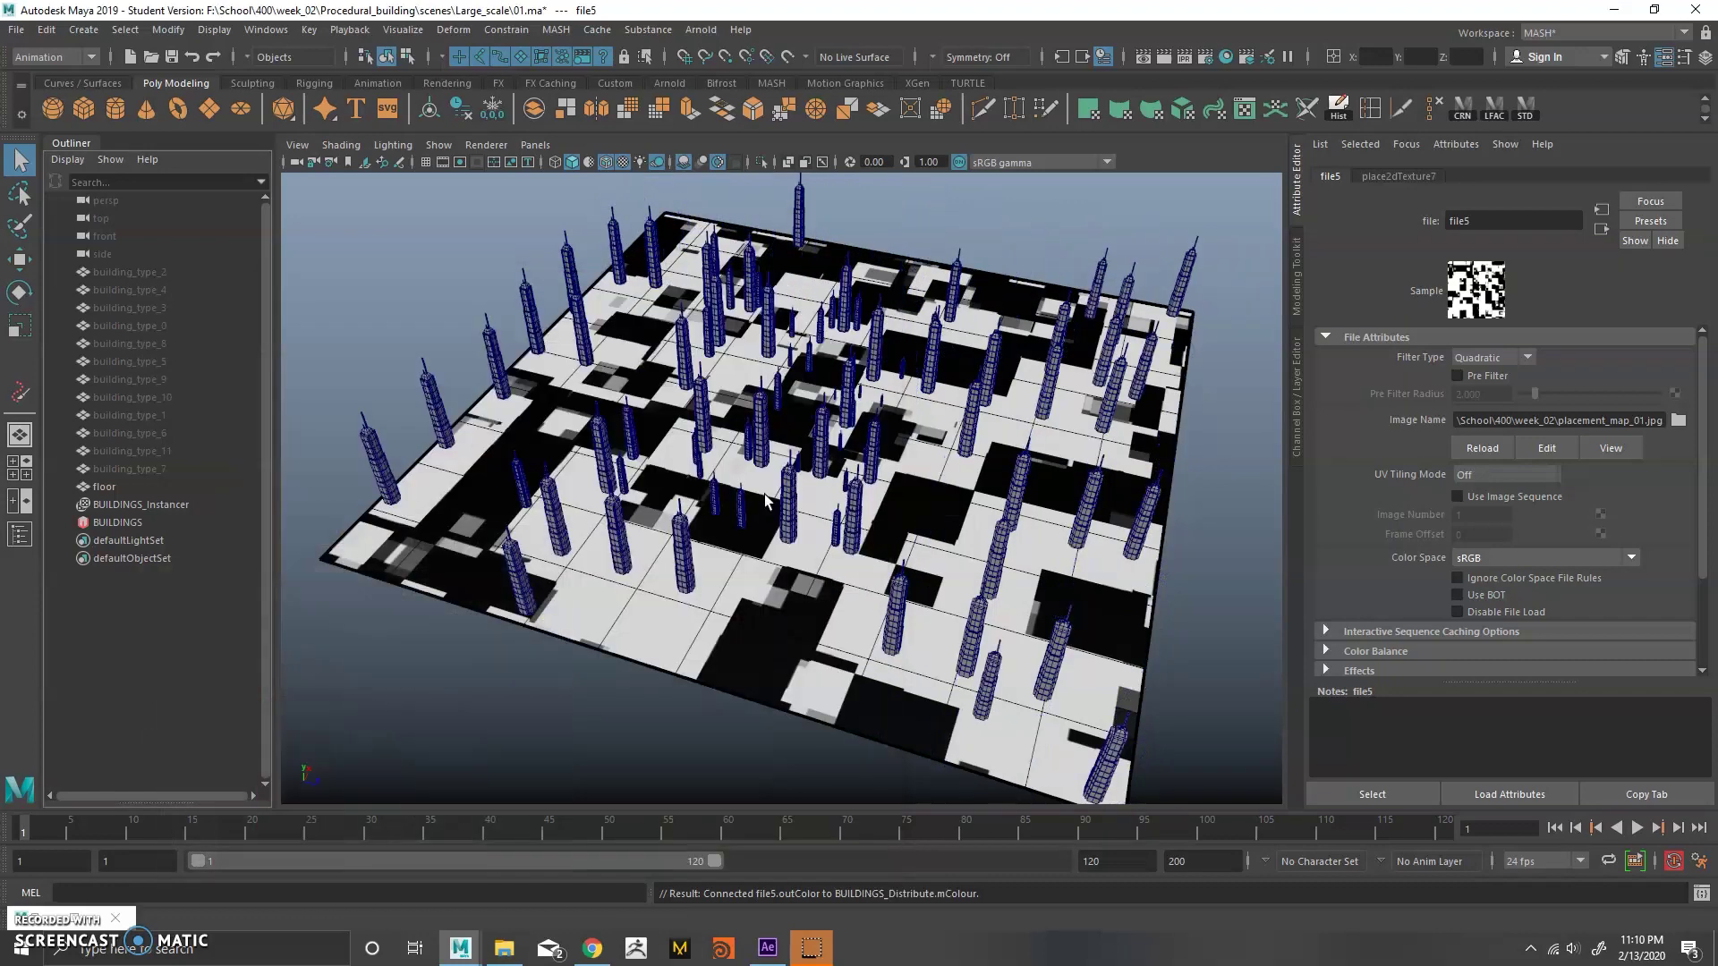
{"action": "left_click_drag", "start_coordinate": [761, 376], "coordinate": [645, 551], "text": "alt"}
{"action": "left_click_drag", "start_coordinate": [640, 665], "coordinate": [778, 546], "text": "alt"}
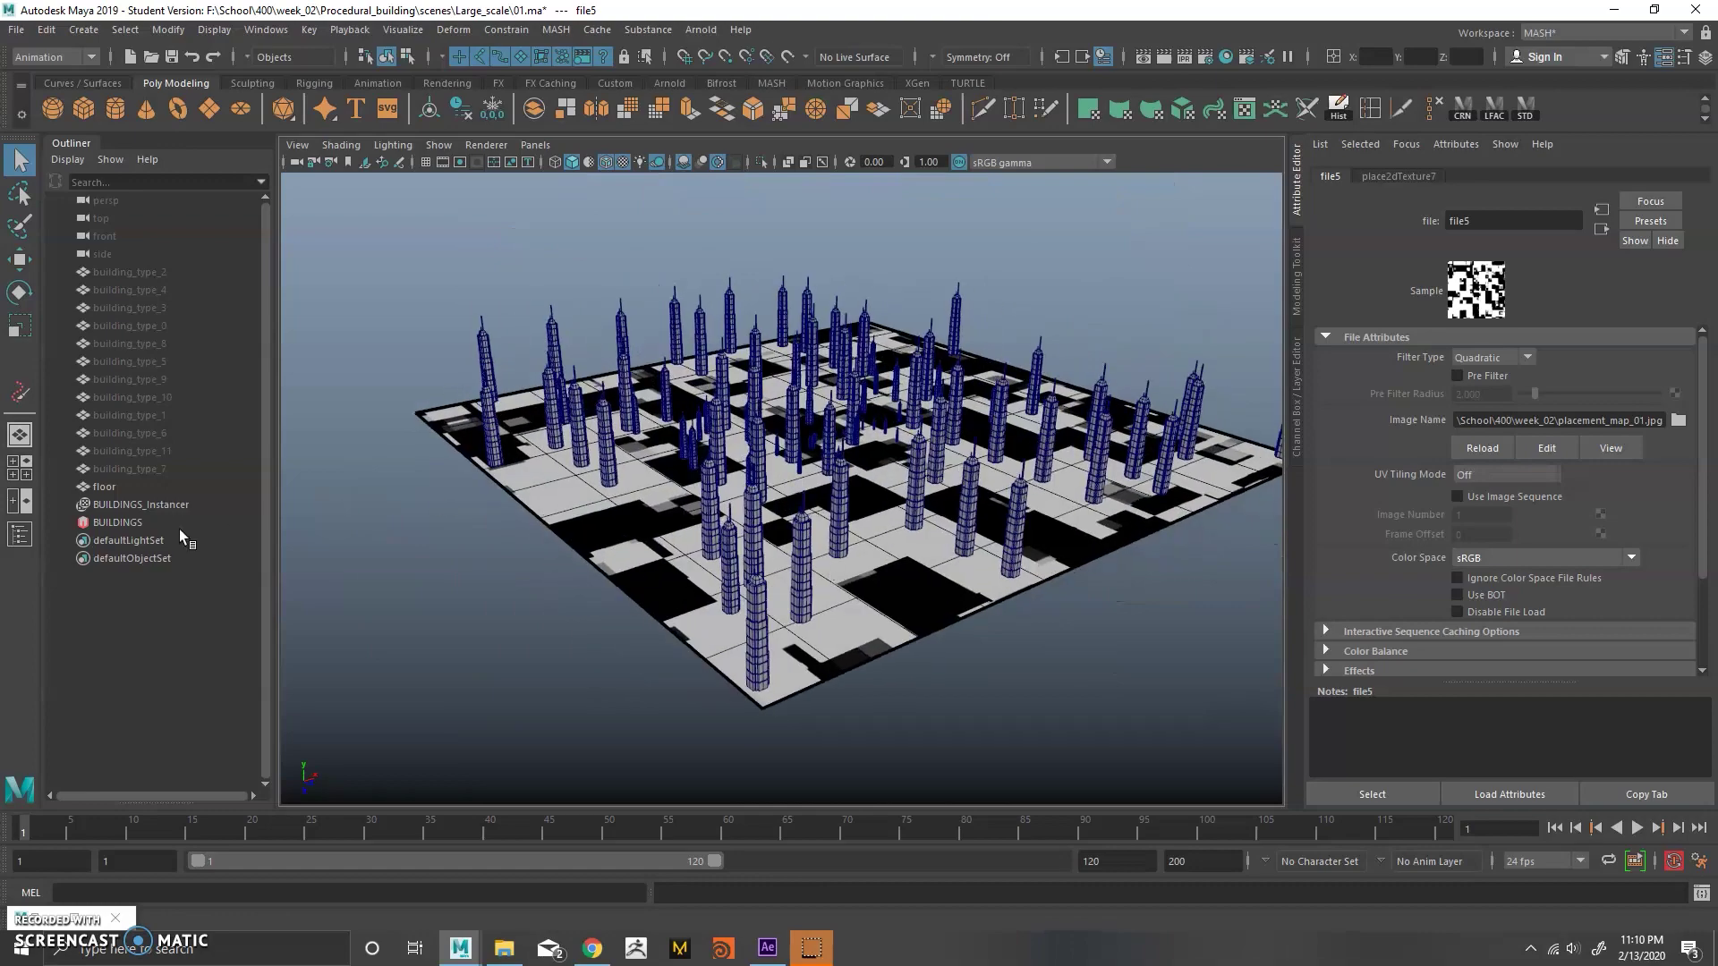
Raise the BUILDINGS_Distribute grid counts to 18 in X and 24 in Z.
{"action": "left_click", "coordinate": [177, 524]}
{"action": "left_click", "coordinate": [1468, 177]}
{"action": "left_click_drag", "start_coordinate": [1011, 465], "coordinate": [953, 488], "text": "alt"}
{"action": "left_click_drag", "start_coordinate": [1572, 368], "coordinate": [1650, 412]}
{"action": "left_click_drag", "start_coordinate": [1028, 421], "coordinate": [1168, 486], "text": "alt"}
{"action": "left_click_drag", "start_coordinate": [1650, 412], "coordinate": [1679, 413]}
{"action": "left_click_drag", "start_coordinate": [931, 430], "coordinate": [930, 483], "text": "alt"}
{"action": "left_click_drag", "start_coordinate": [1062, 490], "coordinate": [953, 398], "text": "alt"}
Add an ID node to the BUILDINGS network in the MASH Editor and change its ID Type from Linear.
{"action": "left_click", "coordinate": [157, 510]}
{"action": "left_click", "coordinate": [159, 523]}
{"action": "left_click_drag", "start_coordinate": [269, 441], "coordinate": [276, 414]}
{"action": "left_click", "coordinate": [350, 460]}
{"action": "left_click", "coordinate": [408, 614]}
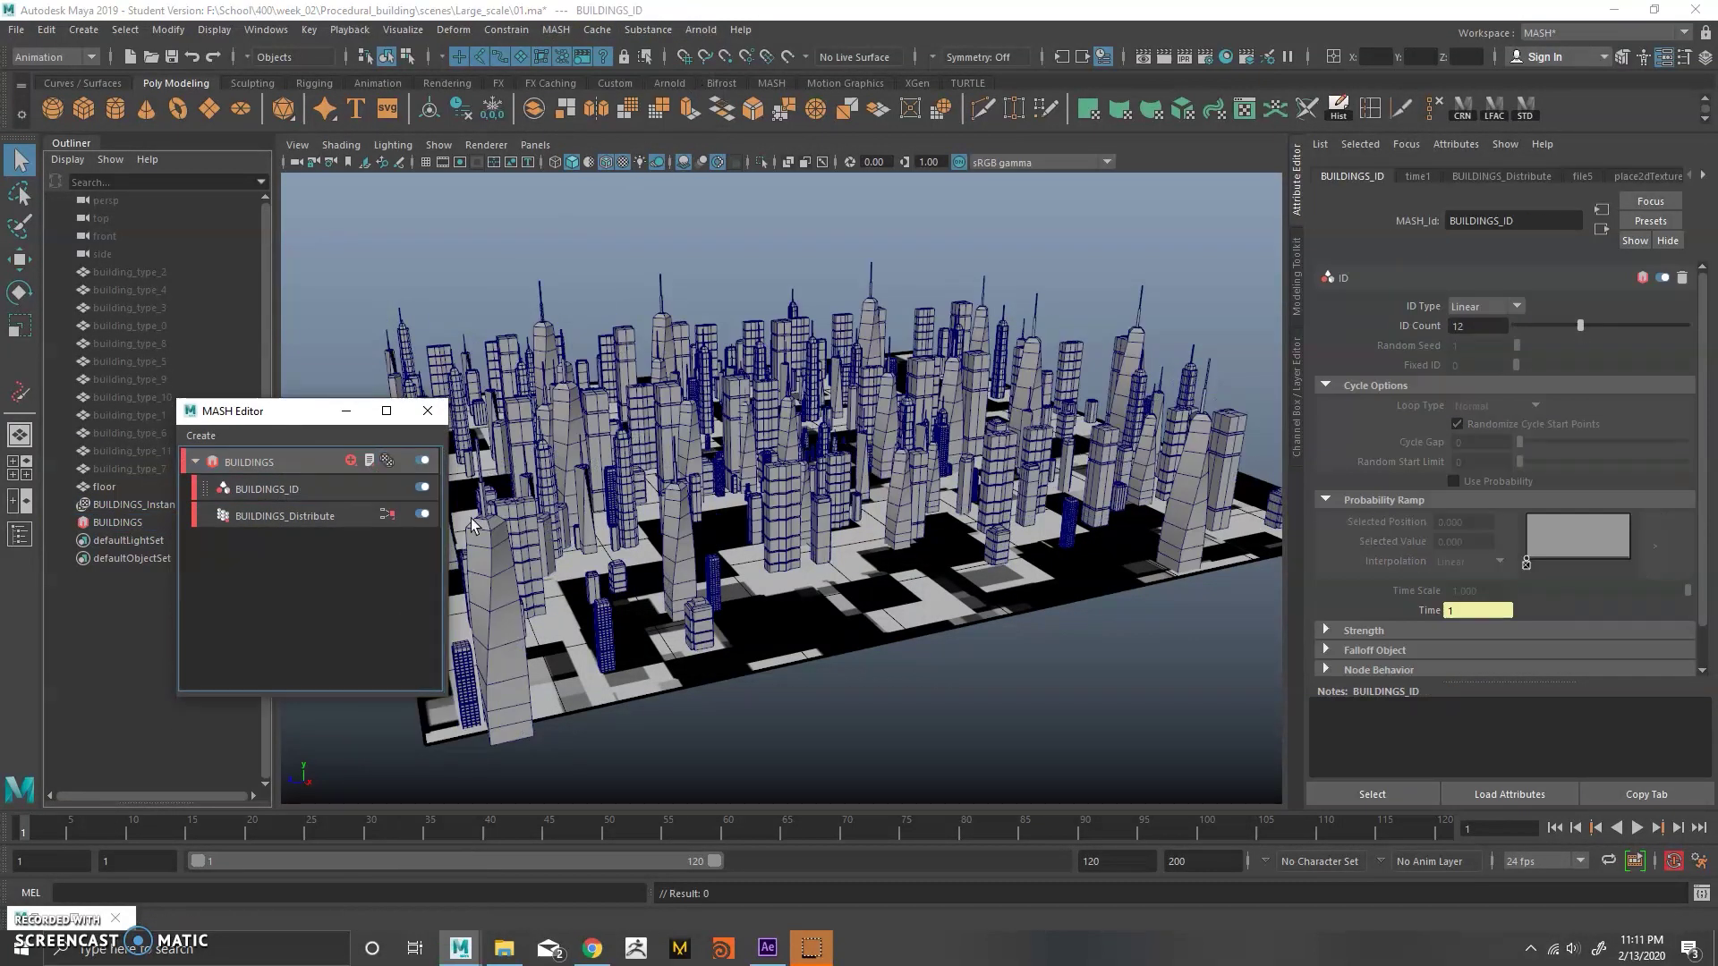
{"action": "left_click", "coordinate": [345, 411]}
{"action": "left_click_drag", "start_coordinate": [644, 501], "coordinate": [1055, 407], "text": "alt"}
{"action": "left_click", "coordinate": [1484, 345]}
Set the Grid X and Grid Z counts of BUILDINGS_Distribute to 25.
{"action": "left_click", "coordinate": [1521, 176]}
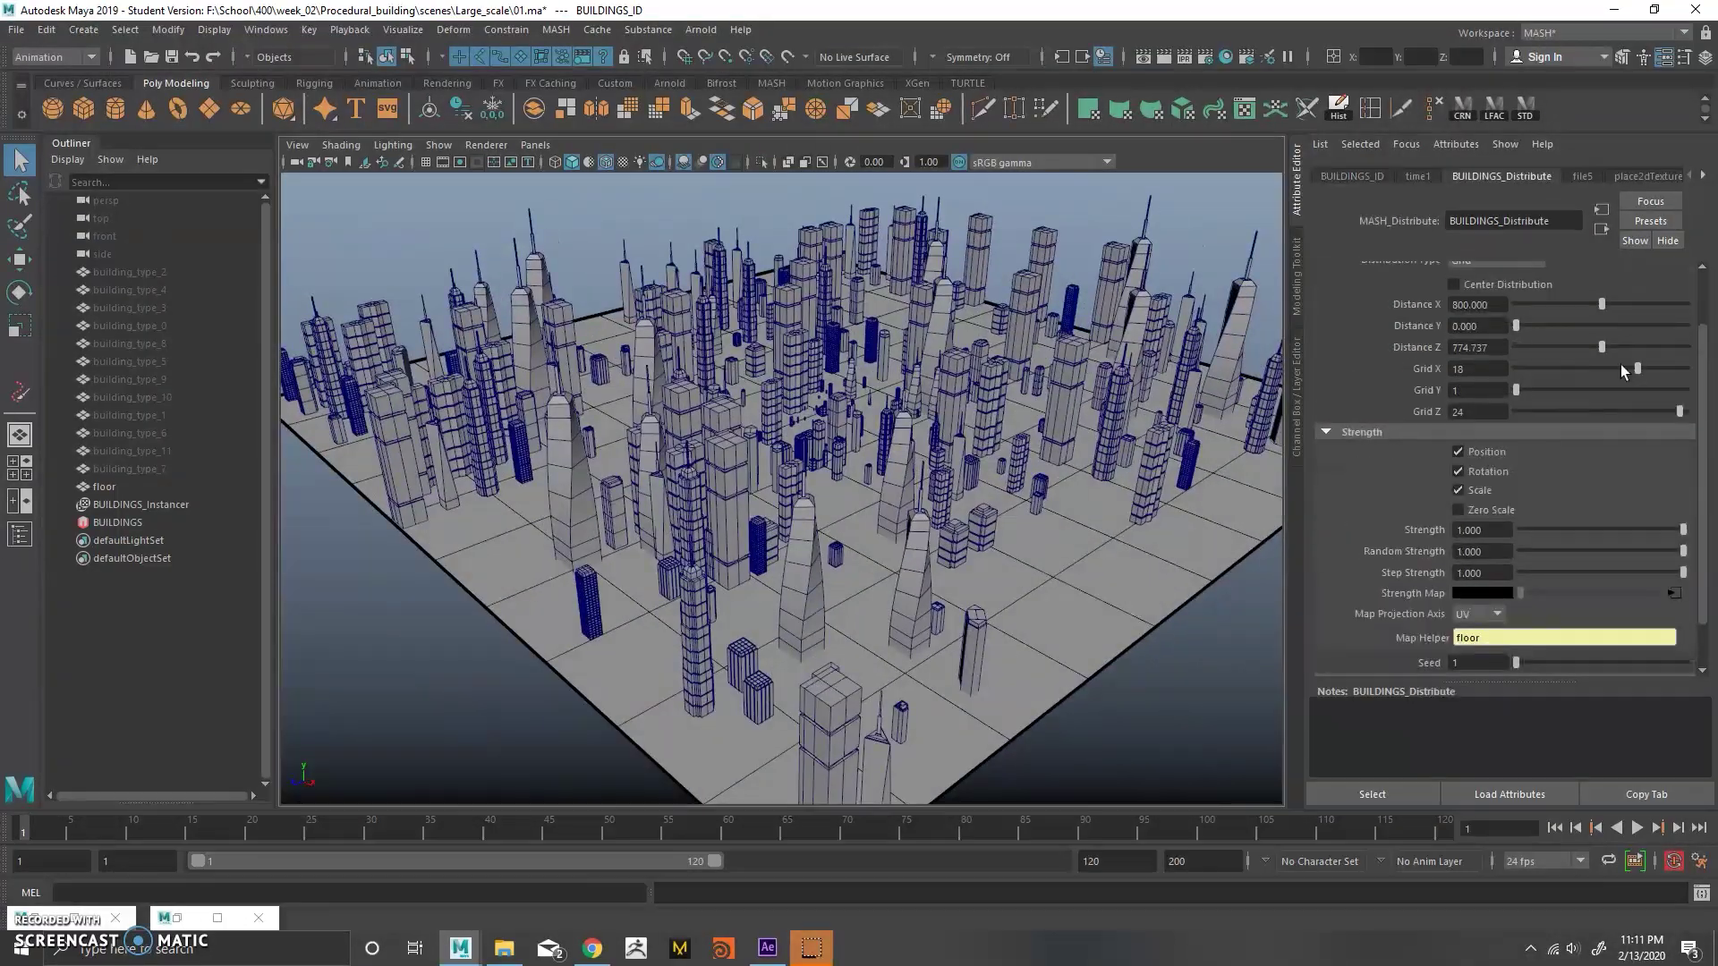
{"action": "scroll", "coordinate": [1689, 439], "scroll_direction": "up", "scroll_amount": 2}
{"action": "left_click_drag", "start_coordinate": [1637, 438], "coordinate": [1694, 480]}
{"action": "left_click_drag", "start_coordinate": [730, 383], "coordinate": [843, 419], "text": "alt"}
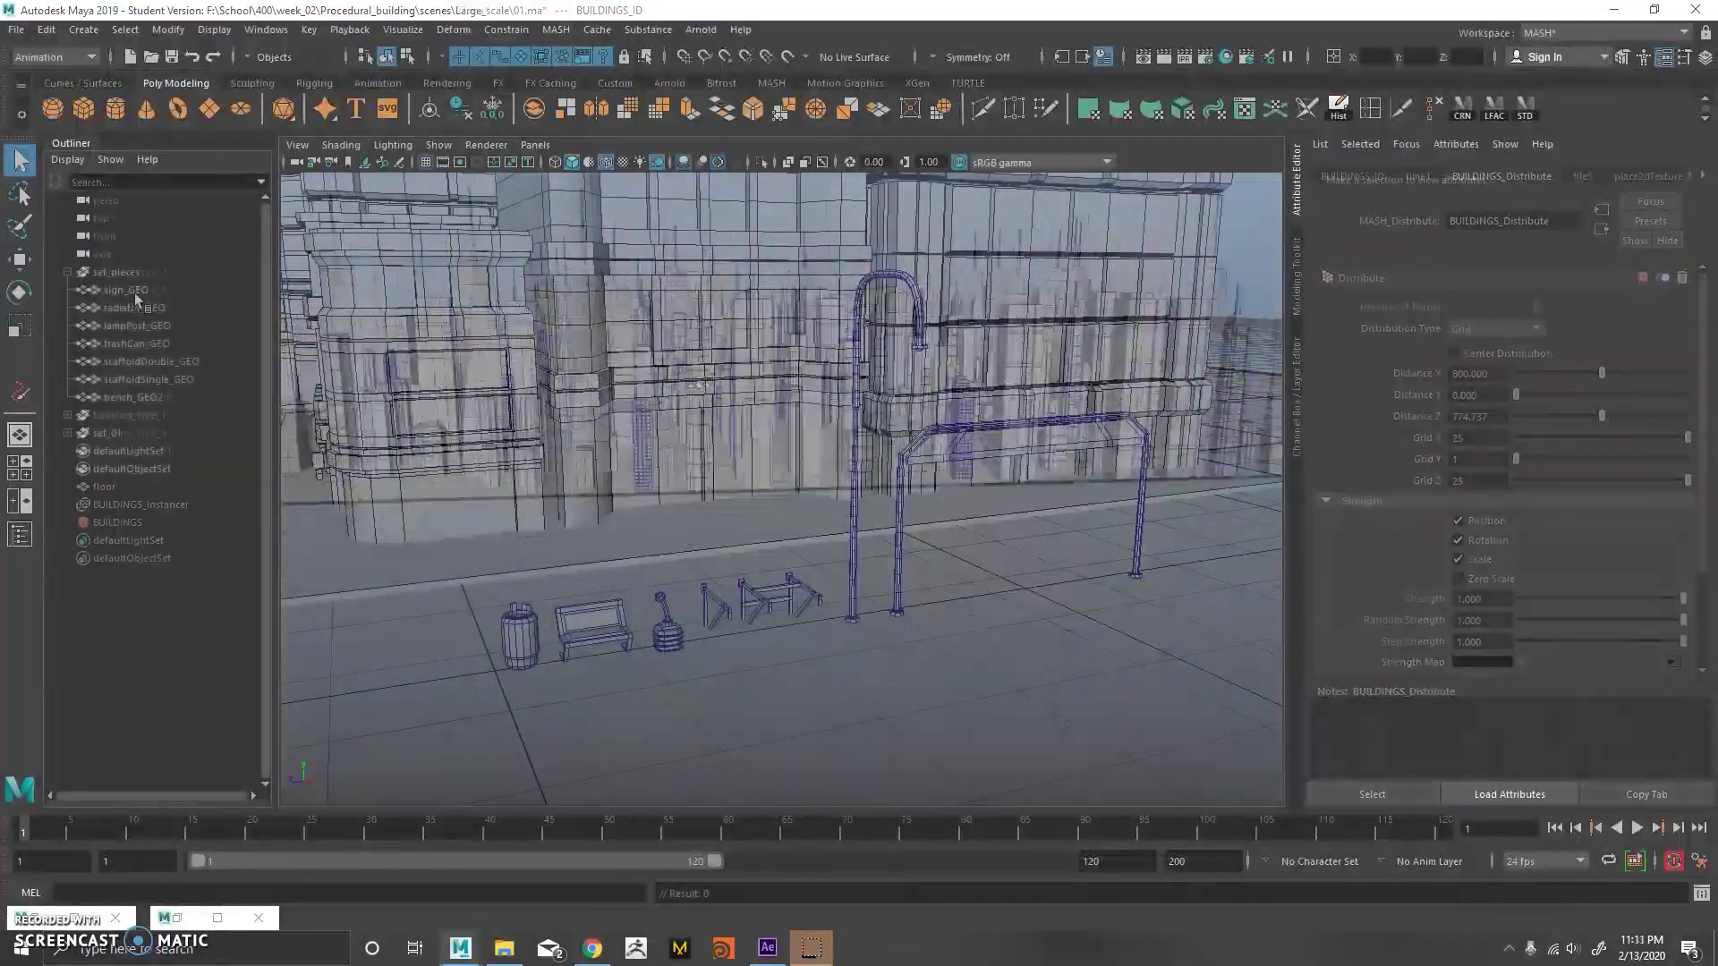
Create an Instancer-type MASH network from all set pieces, sign_GEO through bench_GEO2.
{"action": "left_click_drag", "start_coordinate": [131, 290], "coordinate": [143, 397]}
{"action": "left_click", "coordinate": [556, 30]}
{"action": "left_click", "coordinate": [720, 47]}
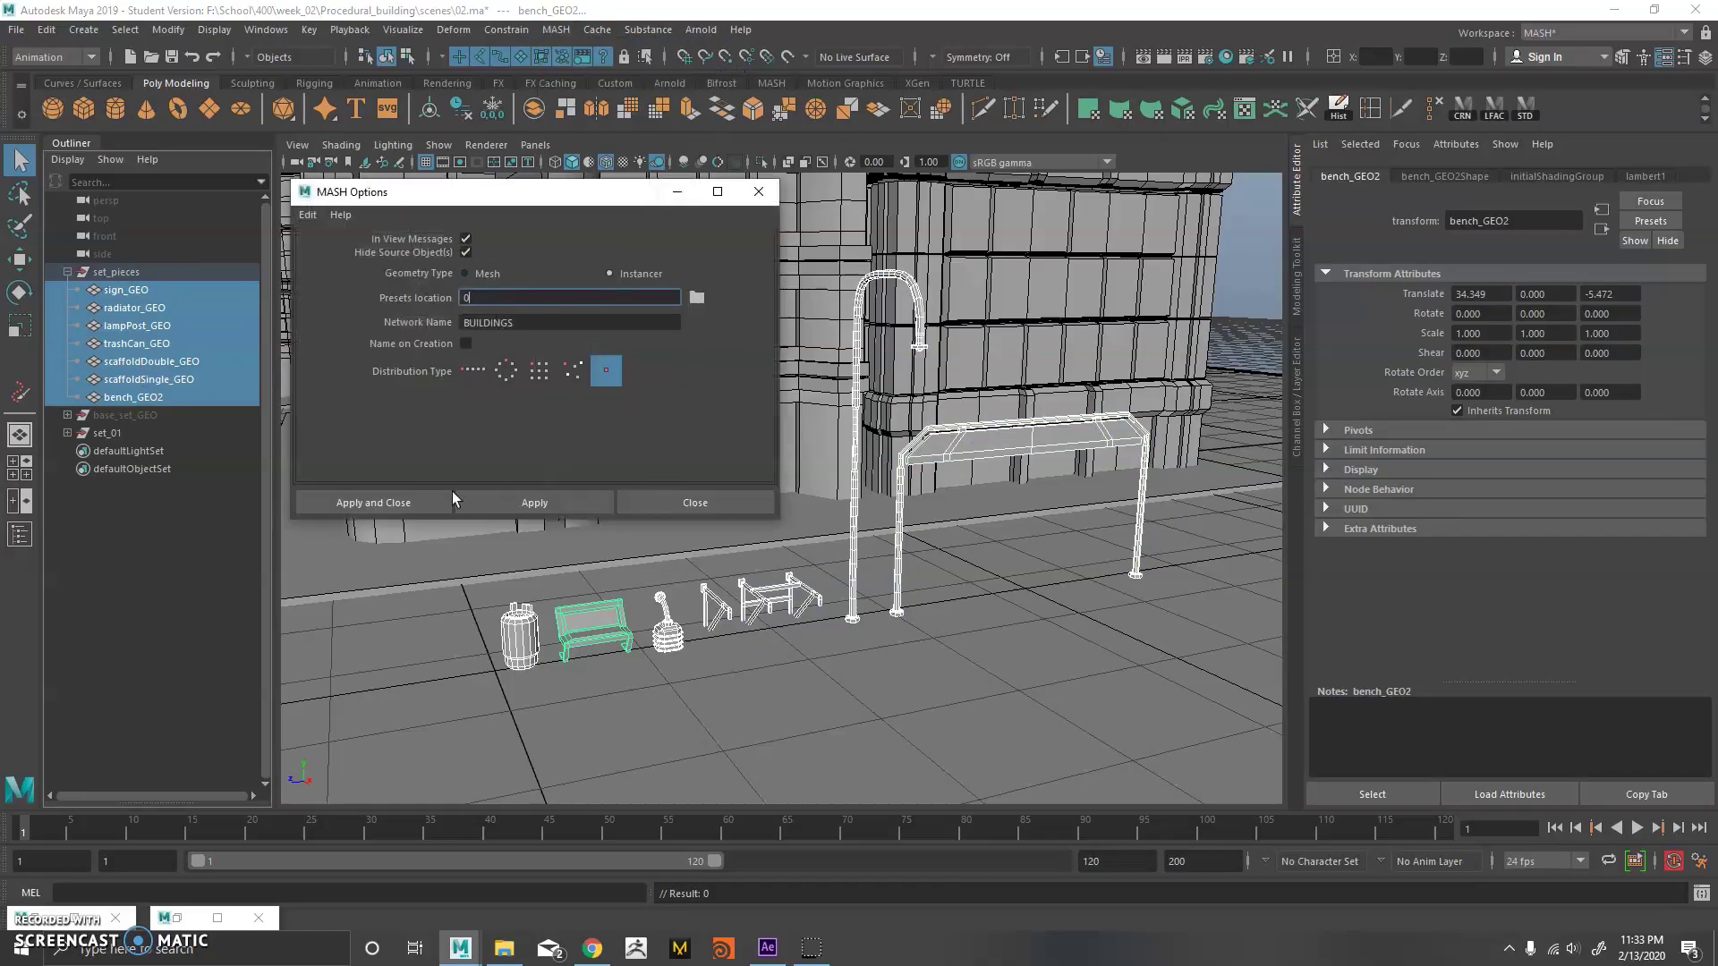
{"action": "left_click", "coordinate": [428, 502]}
Add a Placer node to the set pieces' BUILDINGS network.
{"action": "left_click_drag", "start_coordinate": [989, 303], "coordinate": [823, 485], "text": "alt"}
{"action": "left_click_drag", "start_coordinate": [987, 454], "coordinate": [981, 511], "text": "alt"}
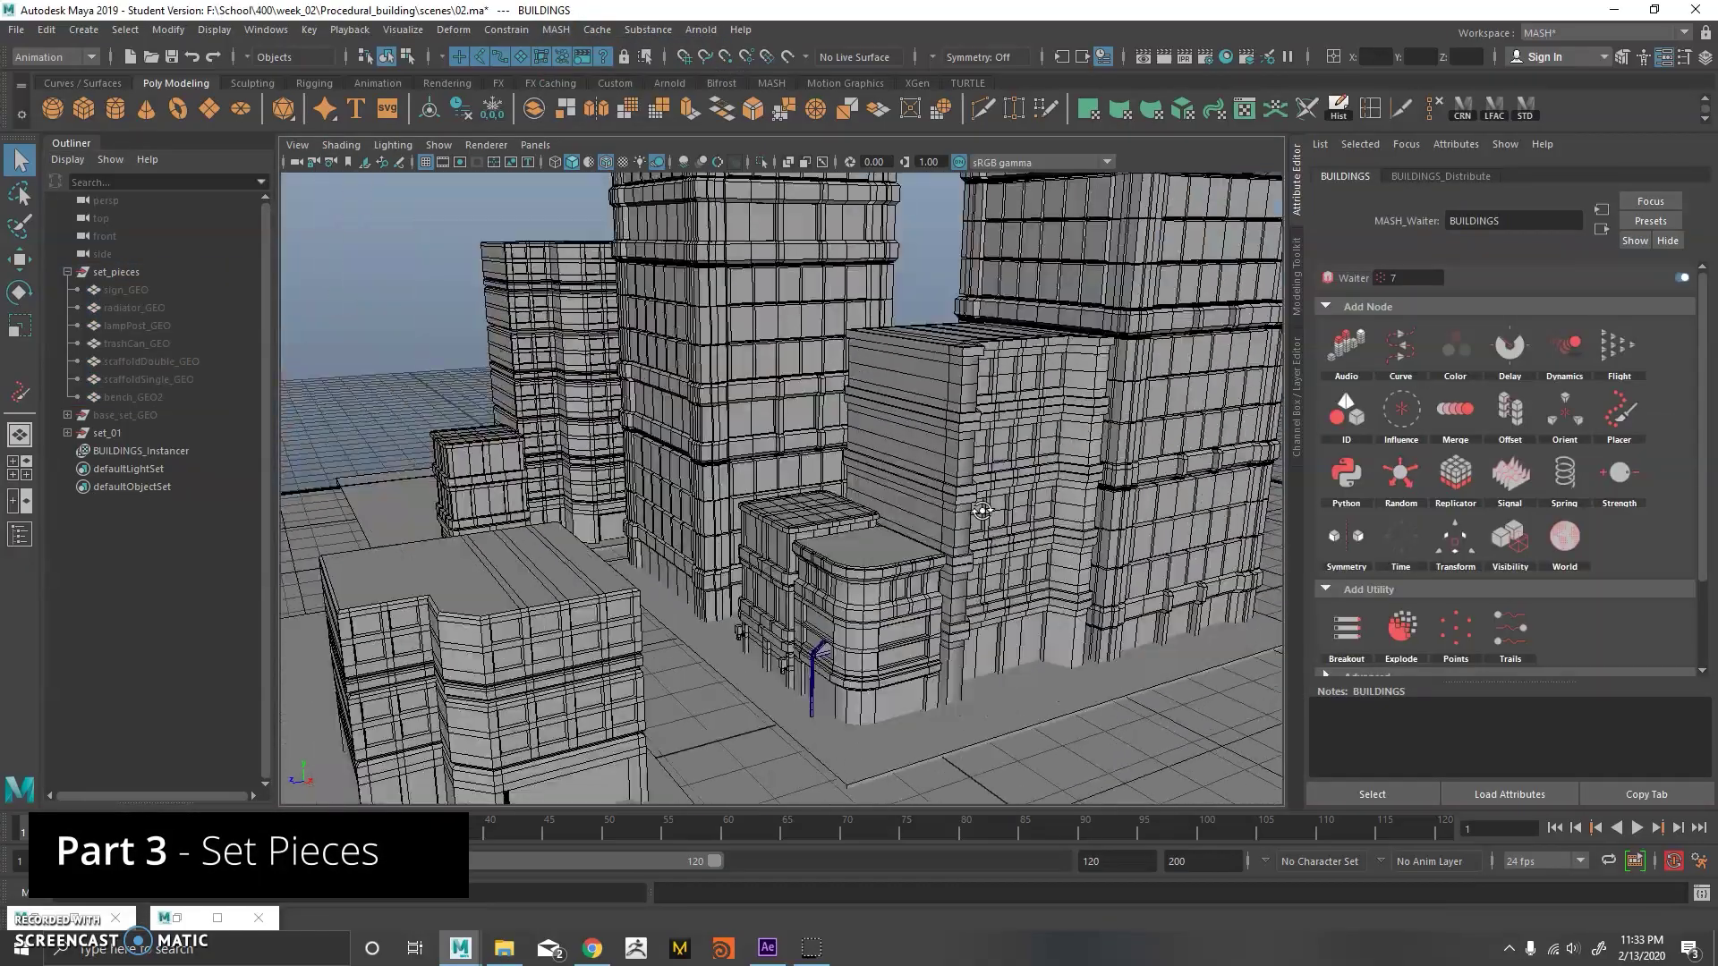
{"action": "scroll", "coordinate": [982, 510], "scroll_direction": "up", "scroll_amount": 8}
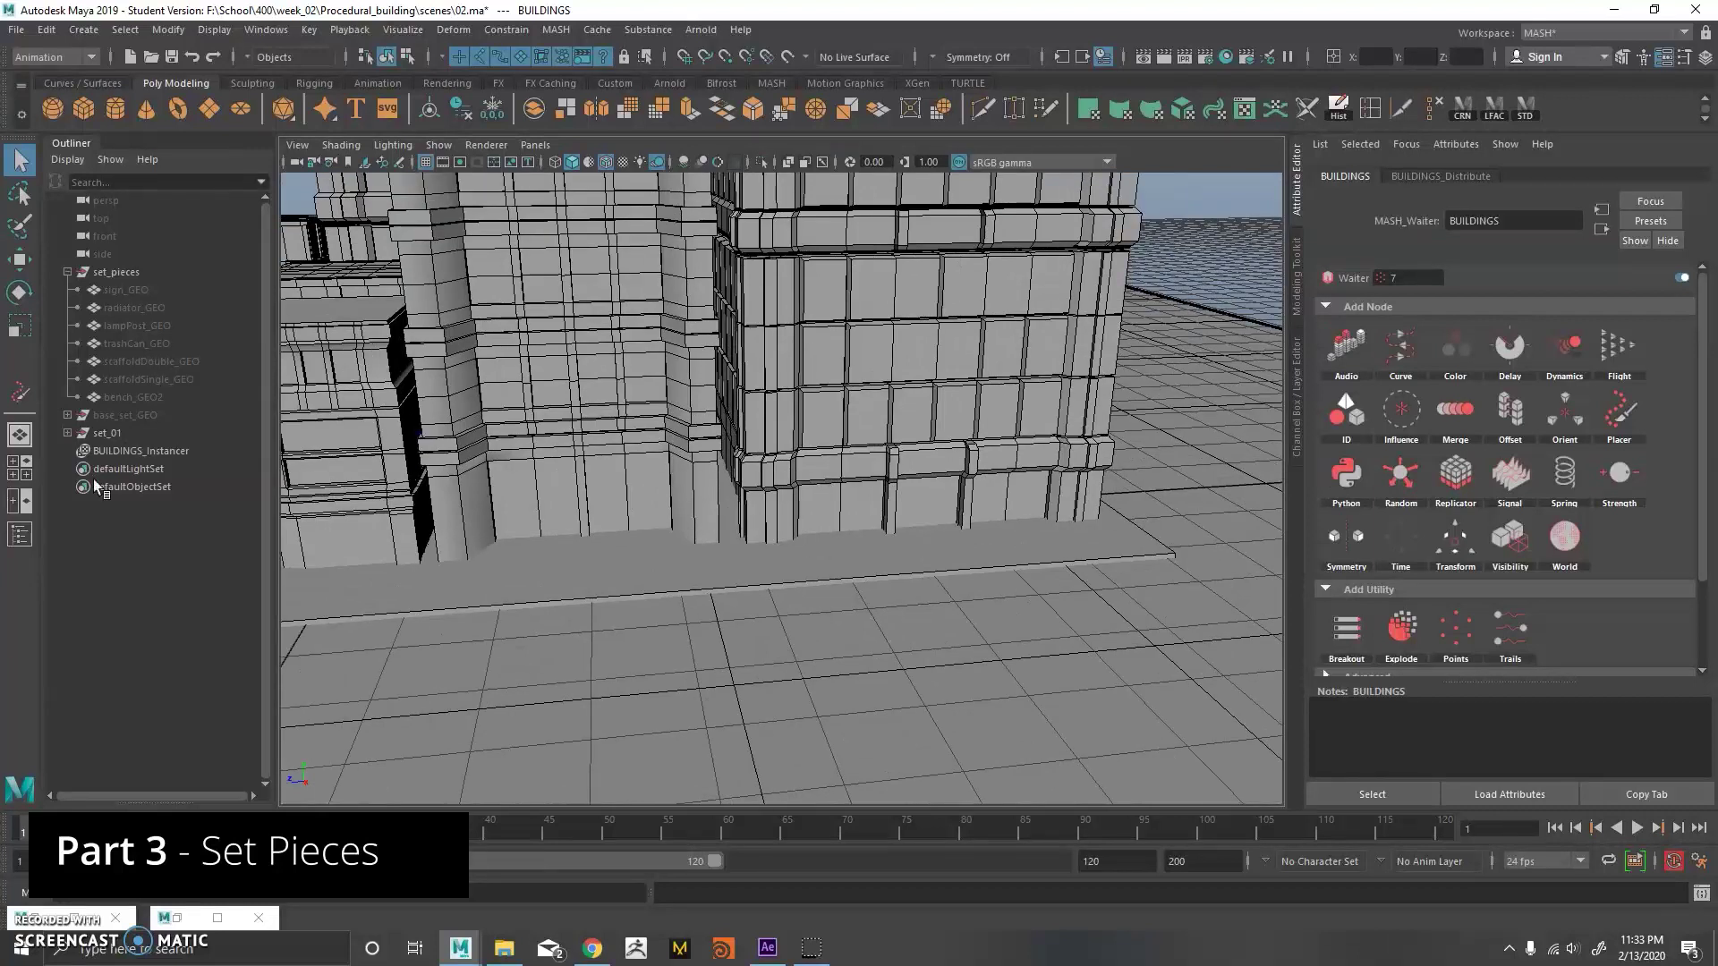
{"action": "left_click", "coordinate": [131, 344]}
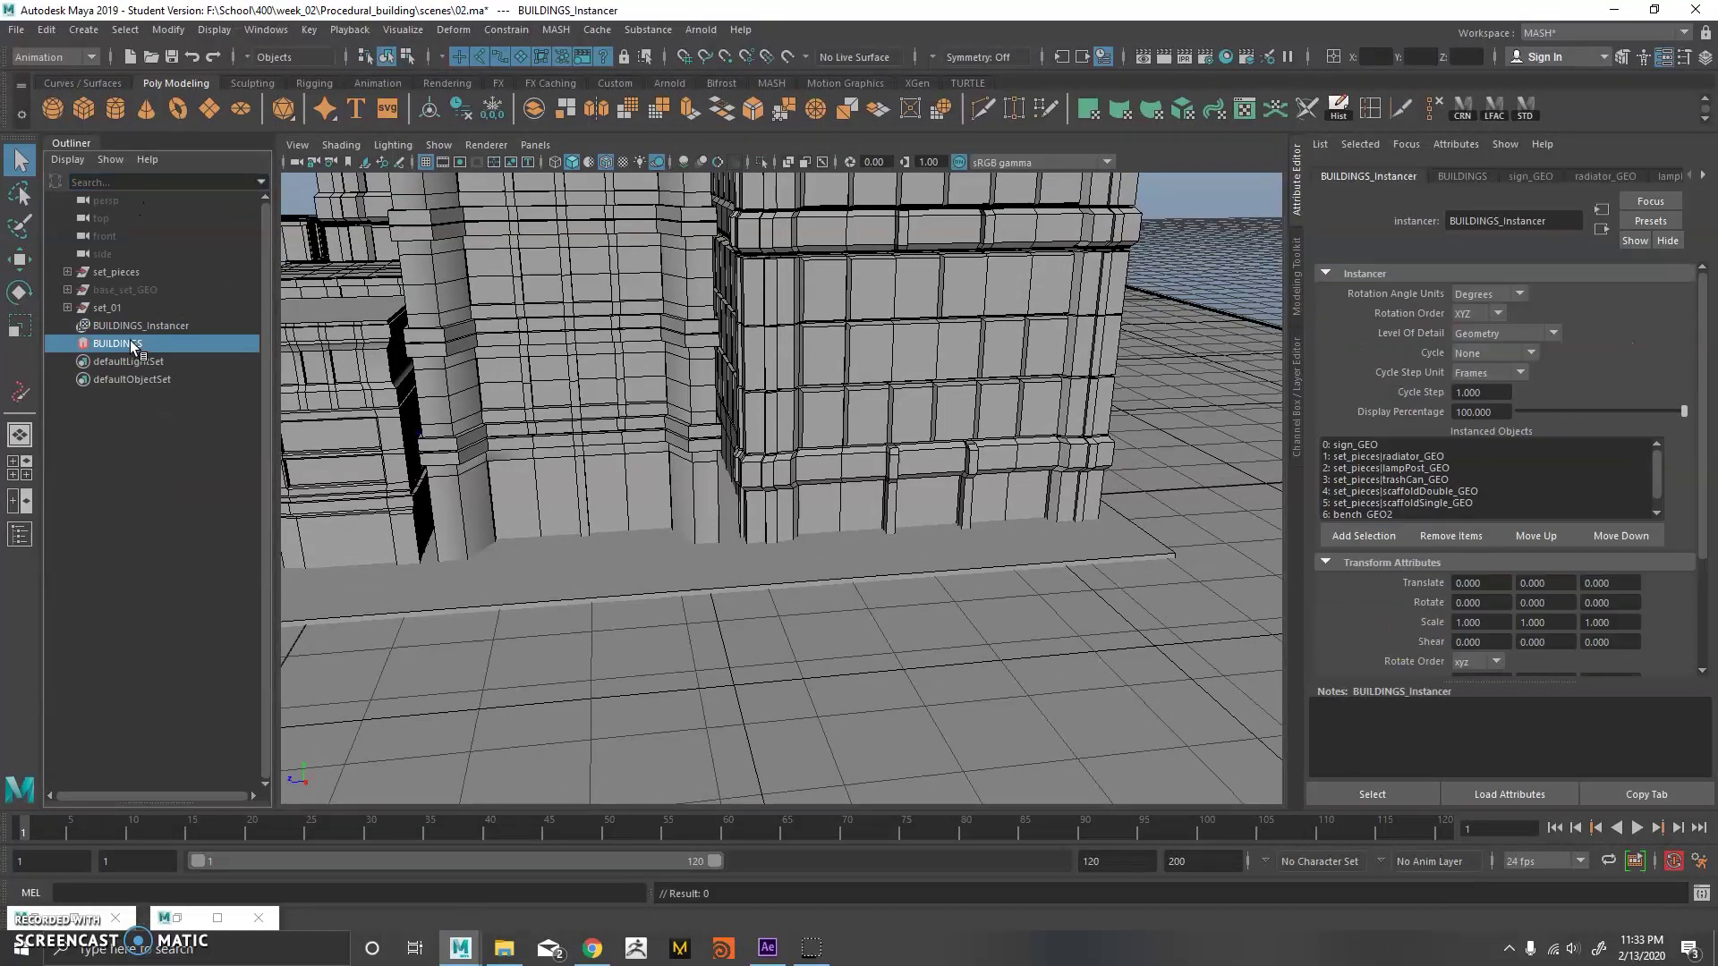
{"action": "left_click", "coordinate": [1619, 413]}
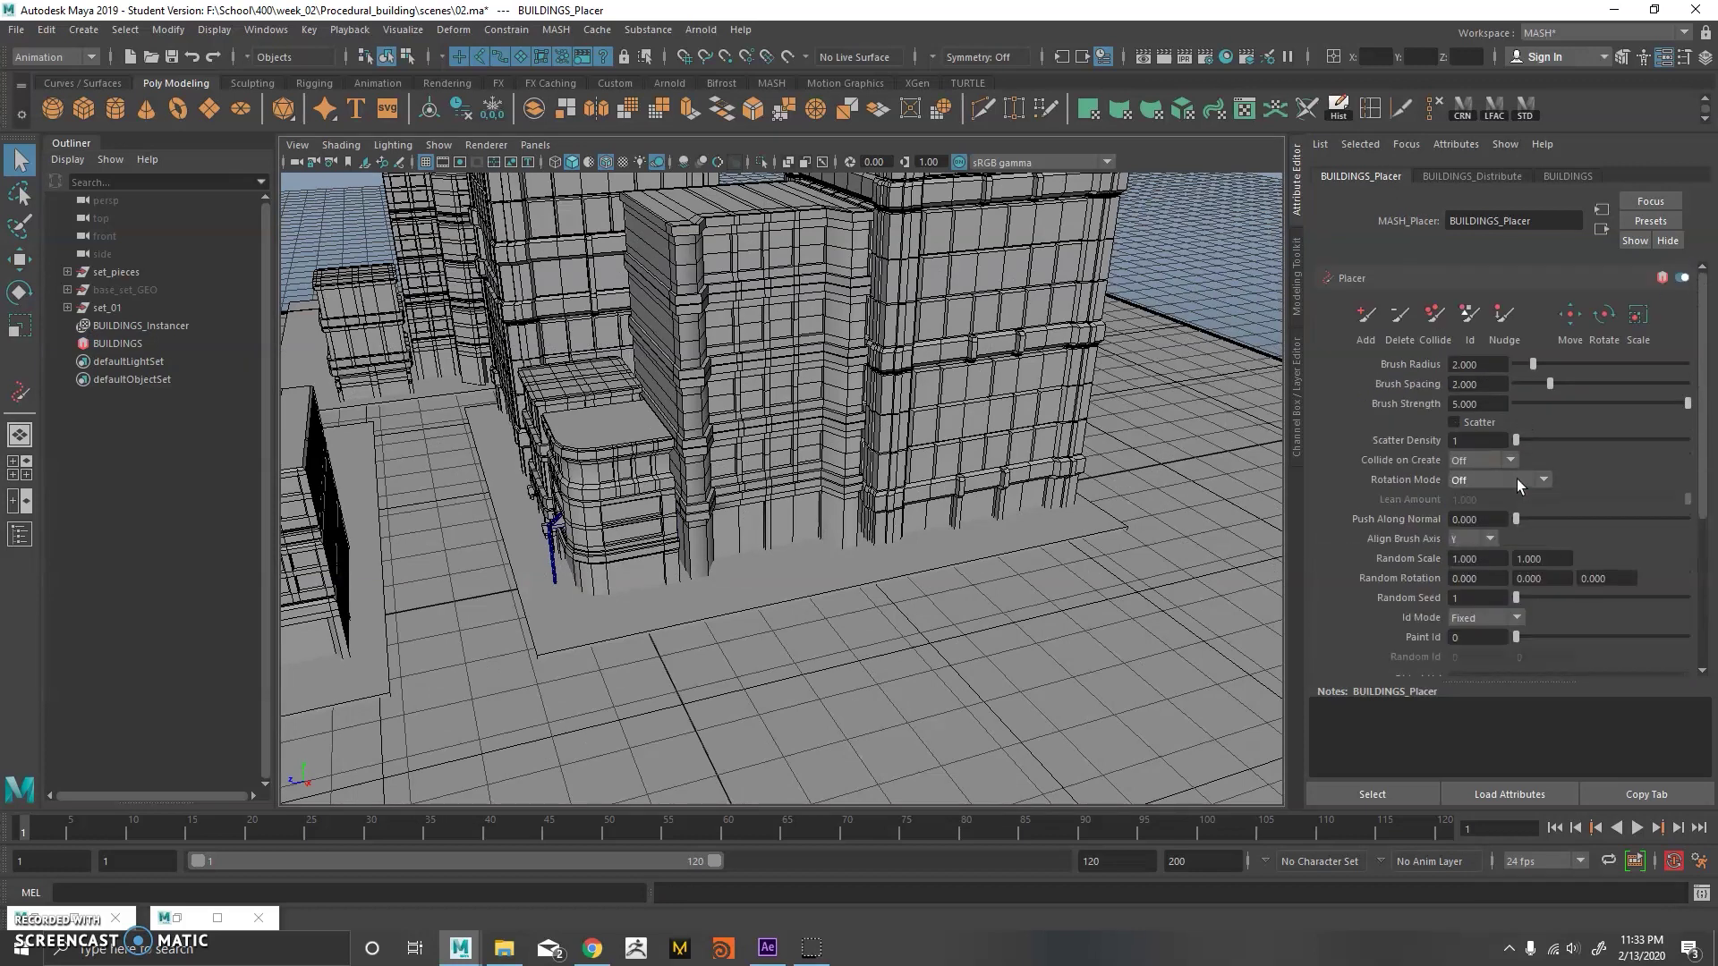
Set the Placer's Paint Id to 2 and place lampPost_GEO copies along the sidewalks around the buildings.
{"action": "scroll", "coordinate": [1512, 567], "scroll_direction": "down", "scroll_amount": 5}
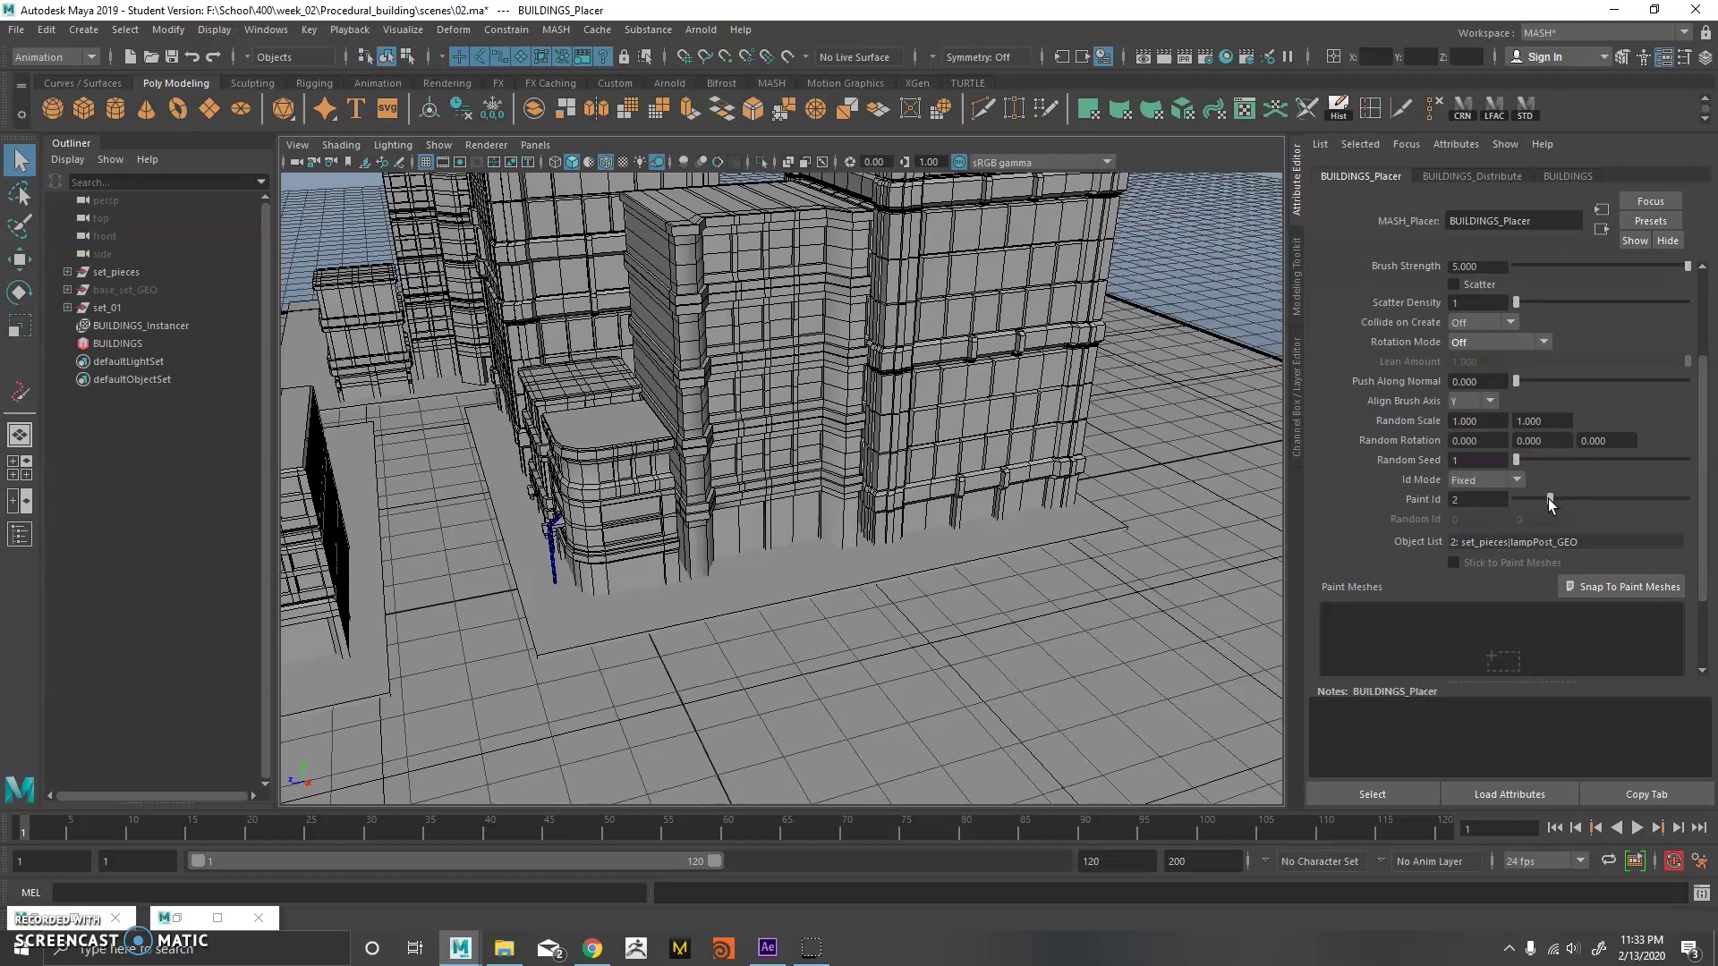
{"action": "scroll", "coordinate": [1476, 346], "scroll_direction": "up", "scroll_amount": 5}
{"action": "scroll", "coordinate": [918, 546], "scroll_direction": "up", "scroll_amount": 4}
{"action": "left_click_drag", "start_coordinate": [918, 546], "coordinate": [760, 510], "text": "alt"}
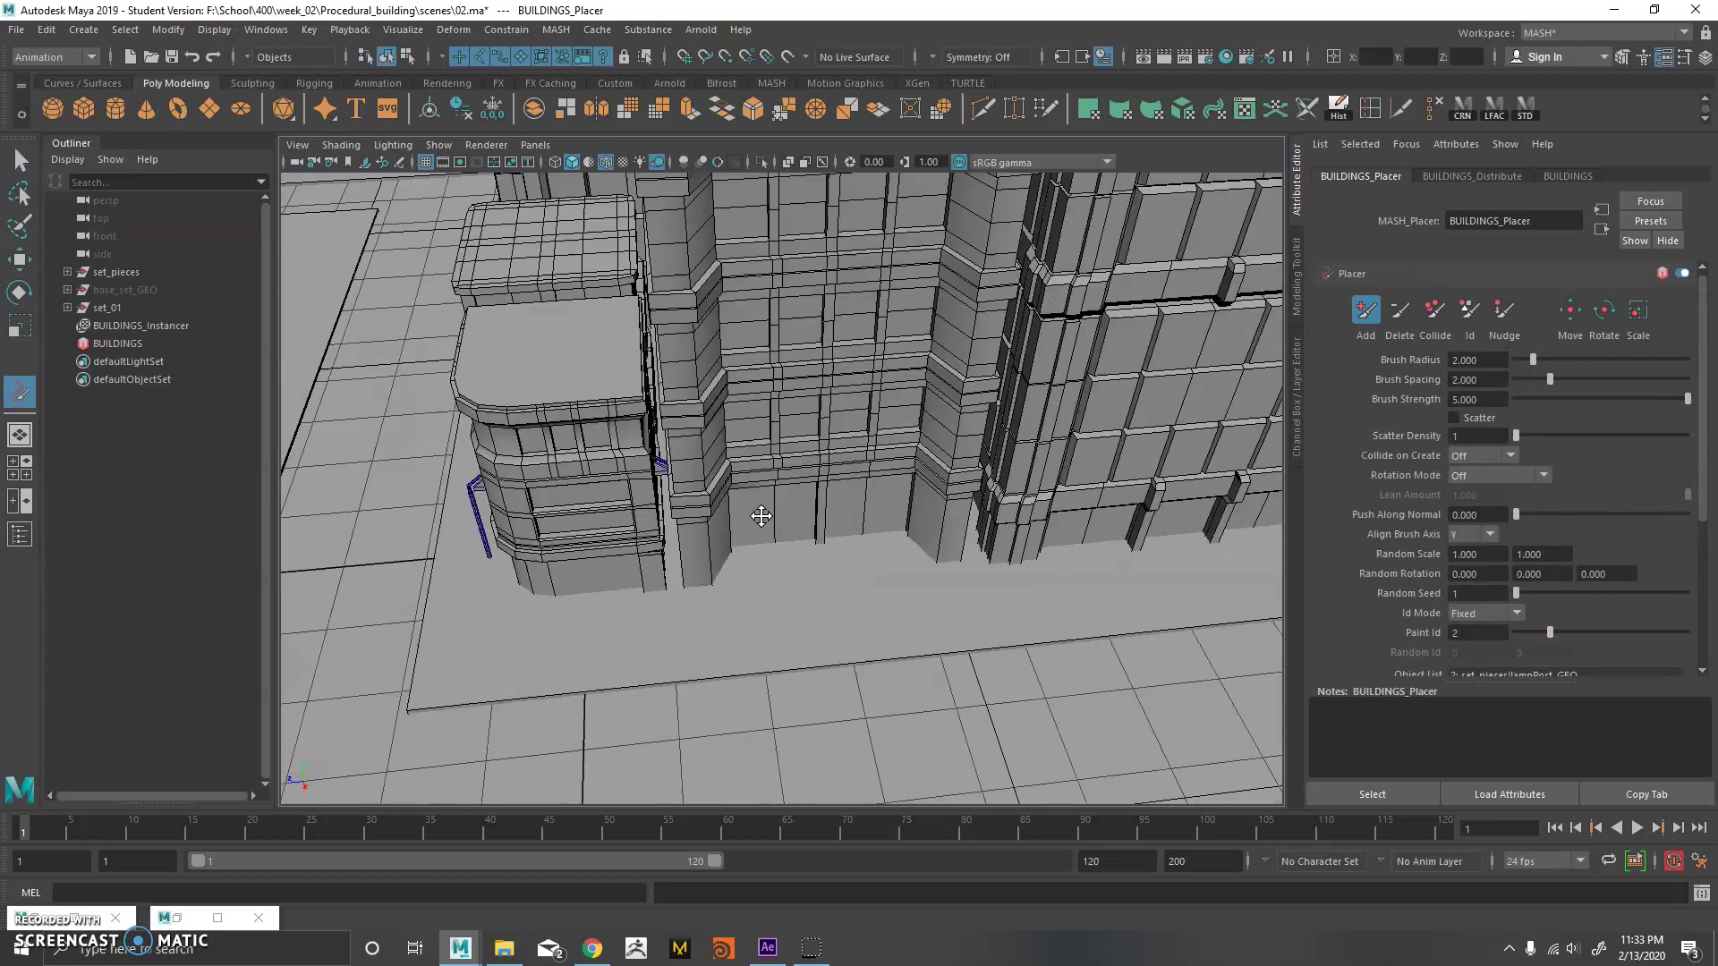
{"action": "middle_click_drag", "start_coordinate": [759, 510], "coordinate": [483, 487], "text": "alt"}
{"action": "left_click", "coordinate": [1017, 529]}
{"action": "left_click_drag", "start_coordinate": [1016, 530], "coordinate": [959, 566], "text": "alt"}
{"action": "left_click_drag", "start_coordinate": [655, 549], "coordinate": [931, 475], "text": "alt"}
{"action": "left_click_drag", "start_coordinate": [432, 517], "coordinate": [930, 626], "text": "alt"}
{"action": "scroll", "coordinate": [1533, 534], "scroll_direction": "down", "scroll_amount": 3}
{"action": "mouse_move", "coordinate": [1235, 551]}
{"action": "left_mouse_down", "text": "alt"}
{"action": "mouse_move", "coordinate": [1068, 561]}
{"action": "mouse_move", "coordinate": [483, 461]}
{"action": "left_mouse_up", "text": "alt"}
Set the Paint Id to 3 and place trashCan_GEO copies beside the lamp posts on the sidewalks.
{"action": "left_click_drag", "start_coordinate": [875, 666], "coordinate": [1596, 452], "text": "alt"}
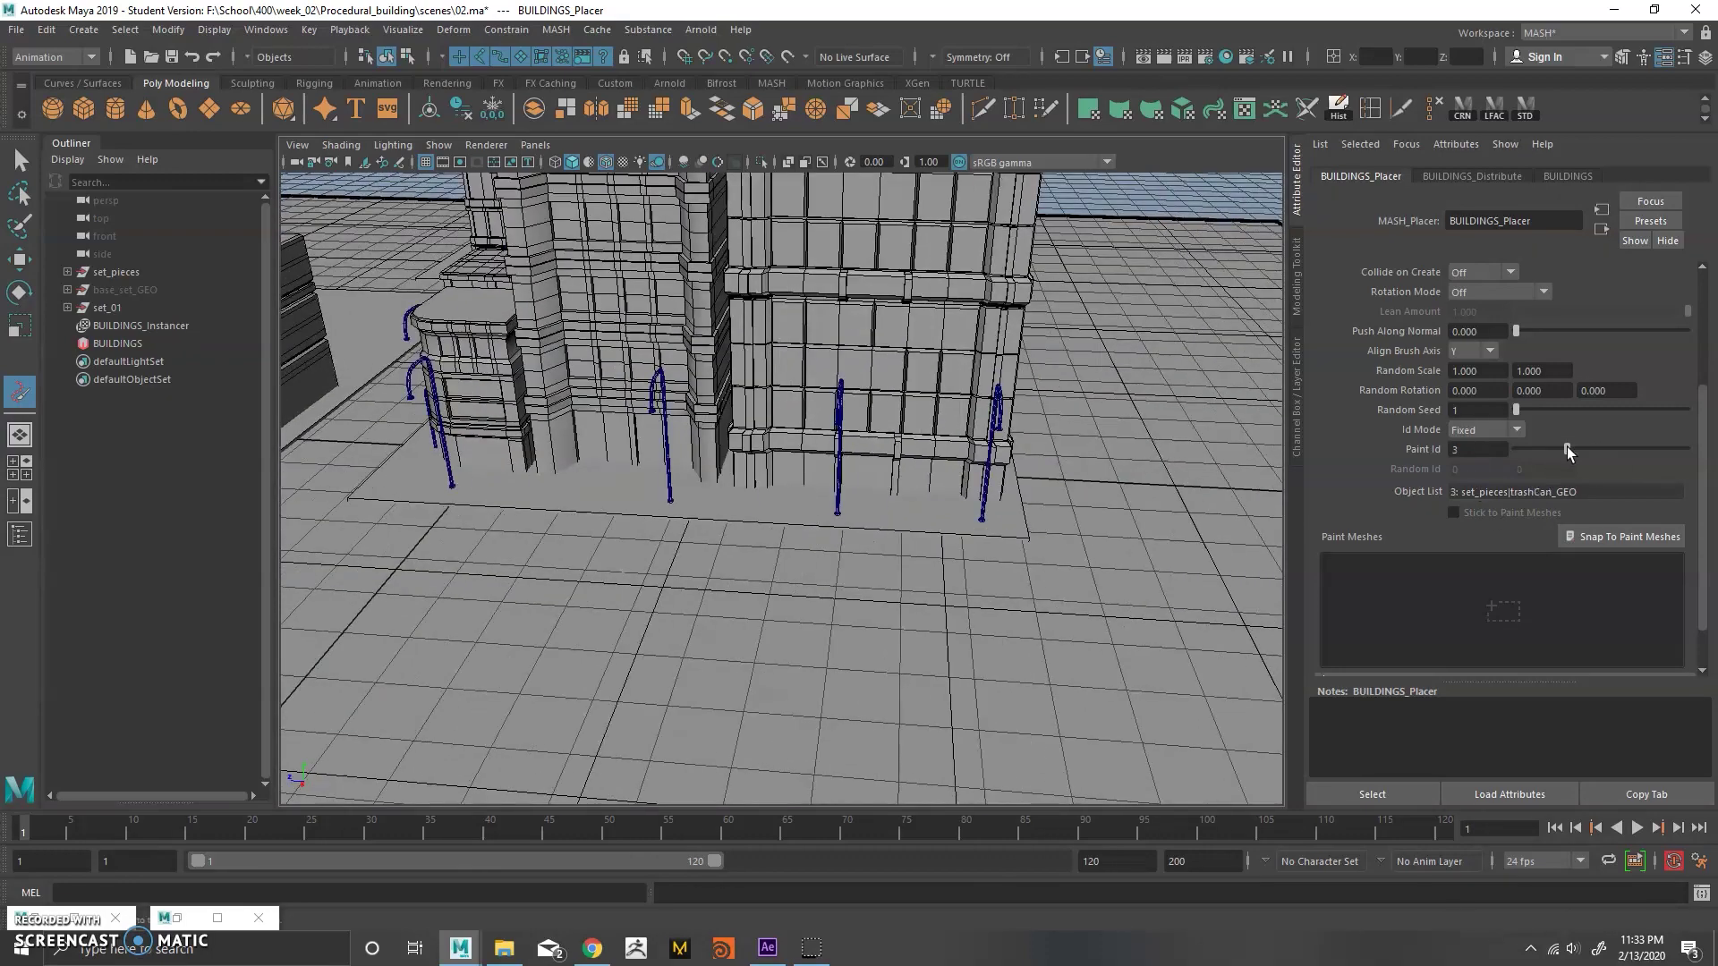
{"action": "middle_click_drag", "start_coordinate": [1199, 532], "coordinate": [1066, 561], "text": "alt"}
{"action": "scroll", "coordinate": [1067, 561], "scroll_direction": "up", "scroll_amount": 4}
{"action": "left_click_drag", "start_coordinate": [852, 594], "coordinate": [896, 498], "text": "alt"}
{"action": "left_click_drag", "start_coordinate": [505, 474], "coordinate": [832, 386], "text": "alt"}
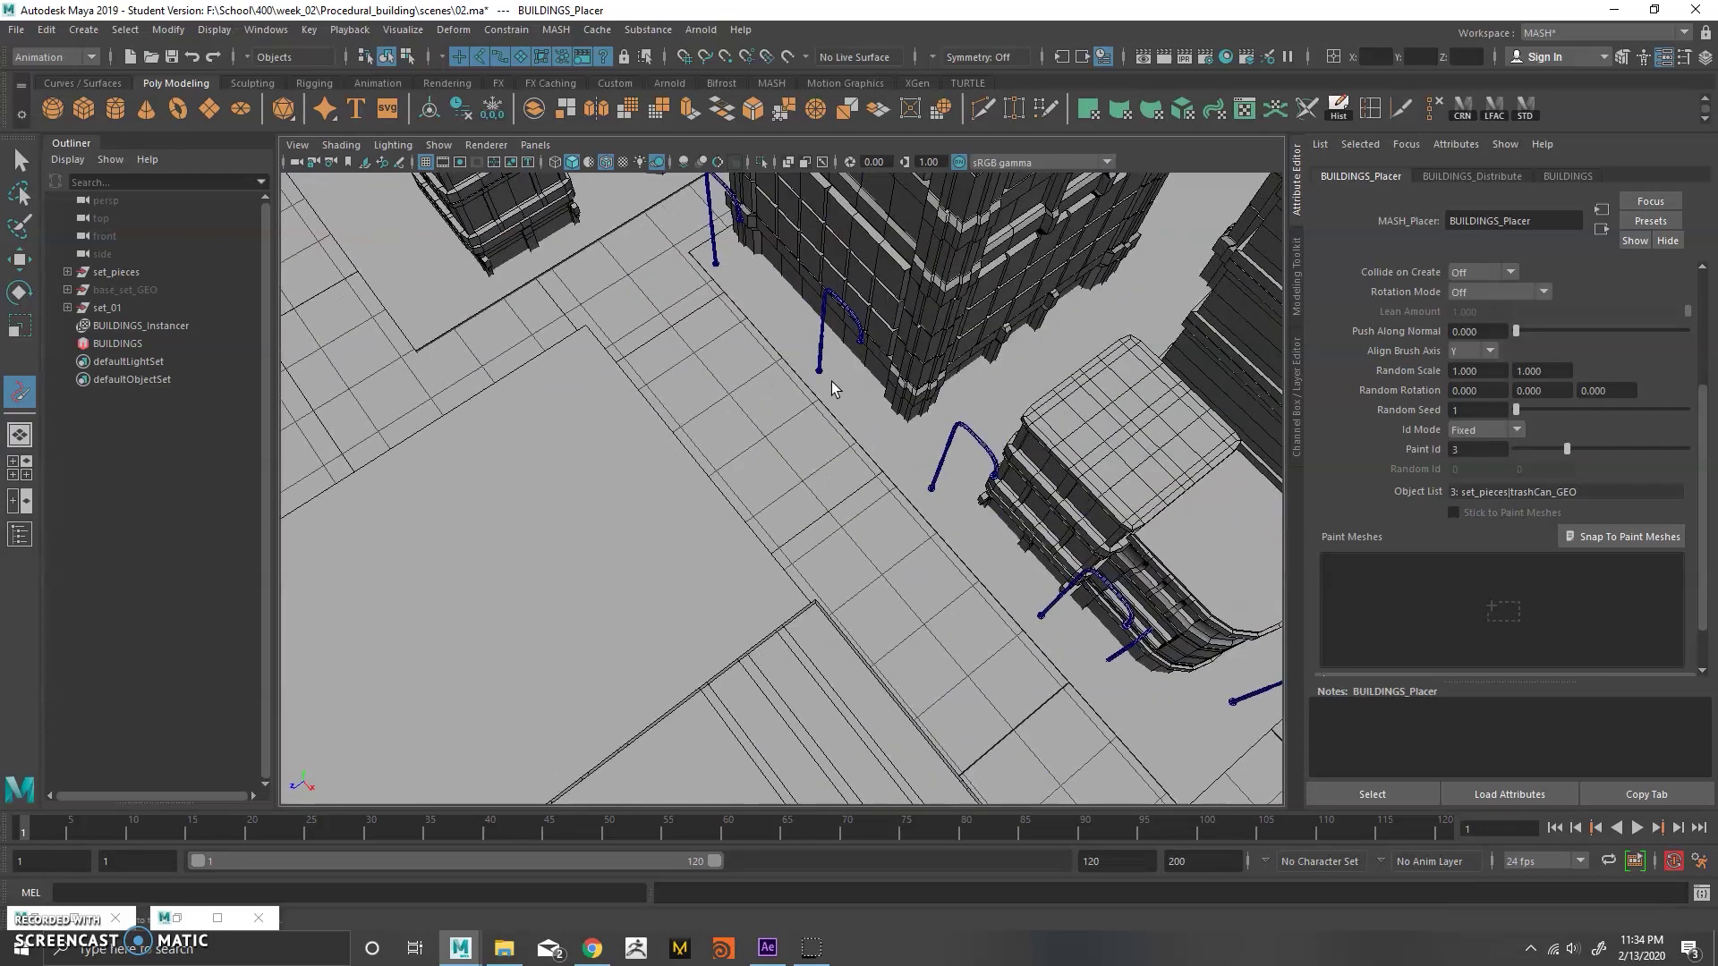
{"action": "left_click_drag", "start_coordinate": [1045, 619], "coordinate": [996, 510], "text": "alt"}
{"action": "middle_click_drag", "start_coordinate": [996, 510], "coordinate": [827, 492], "text": "alt"}
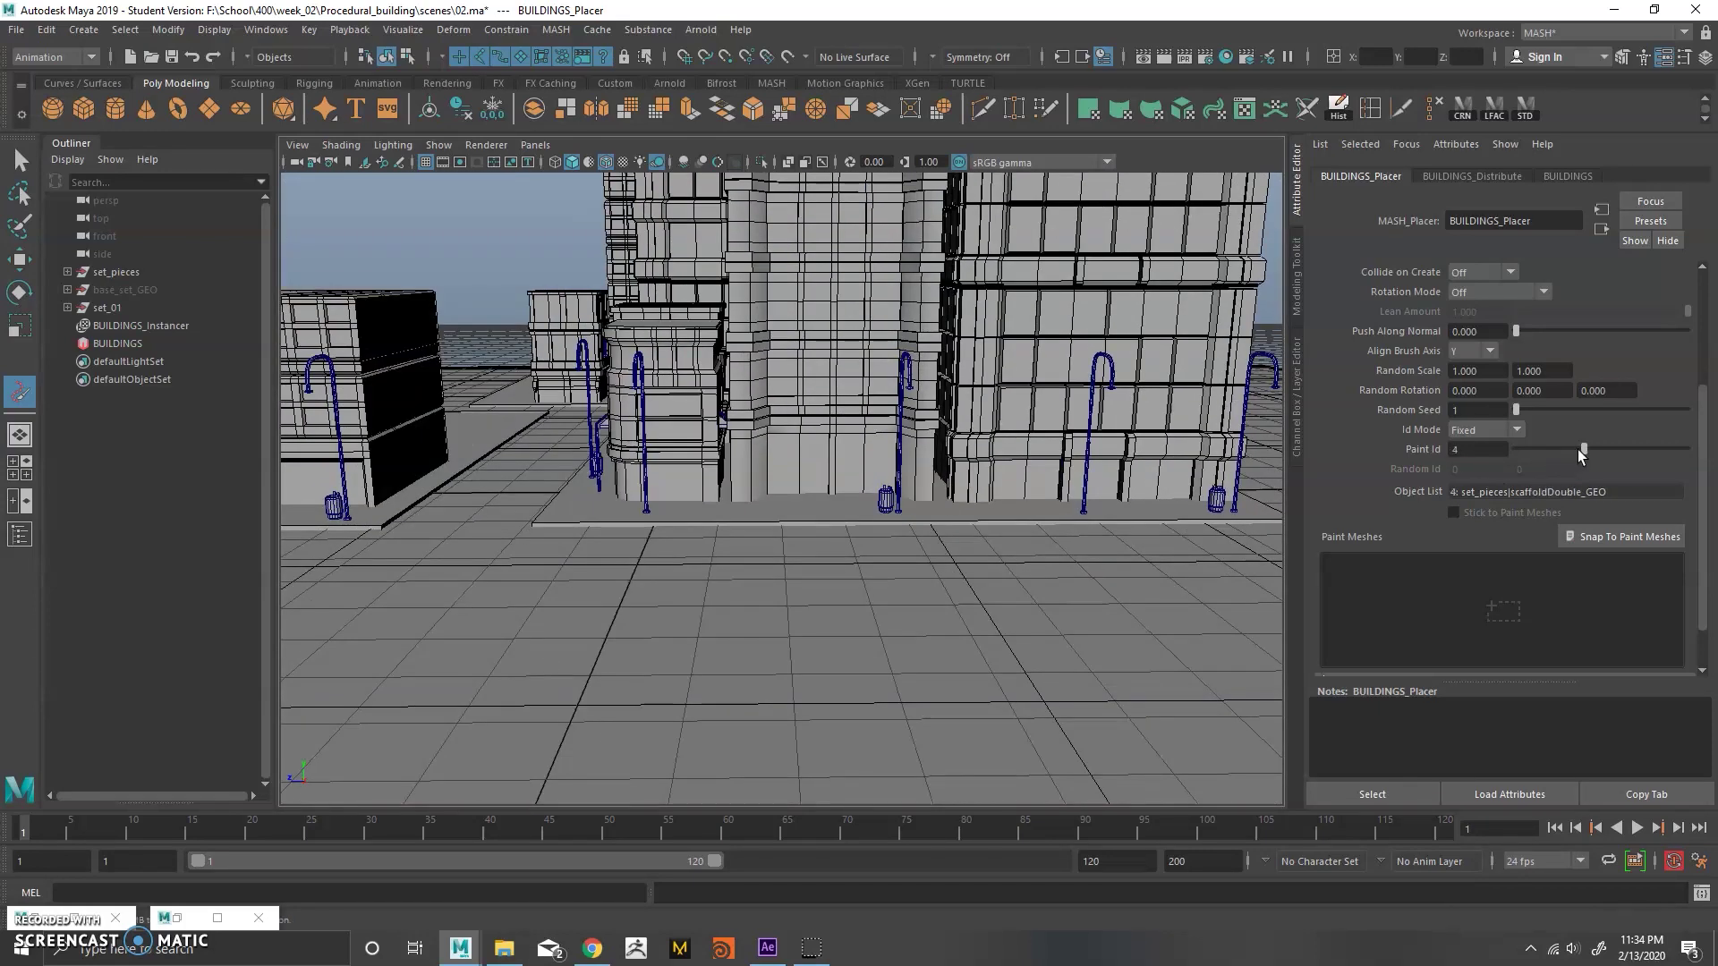
Place further set pieces, including benches, along the sidewalks with the Placer's Add brush.
{"action": "left_click_drag", "start_coordinate": [1073, 555], "coordinate": [946, 573], "text": "alt"}
{"action": "left_click_drag", "start_coordinate": [1029, 637], "coordinate": [1007, 581], "text": "alt"}
{"action": "right_click_drag", "start_coordinate": [1007, 582], "coordinate": [924, 506], "text": "alt"}
{"action": "left_click_drag", "start_coordinate": [899, 461], "coordinate": [980, 509], "text": "alt"}
Rotate placed lamp posts along the side street with the Placer's Rotate tool.
{"action": "left_click_drag", "start_coordinate": [1705, 402], "coordinate": [1704, 285]}
{"action": "left_click", "coordinate": [1605, 317]}
{"action": "mouse_move", "coordinate": [958, 478]}
{"action": "left_mouse_down", "text": "alt"}
{"action": "mouse_move", "coordinate": [784, 592]}
{"action": "mouse_move", "coordinate": [652, 537]}
{"action": "mouse_move", "coordinate": [715, 605]}
{"action": "left_mouse_up", "text": "alt"}
{"action": "mouse_move", "coordinate": [610, 604]}
{"action": "left_mouse_down", "text": "alt"}
{"action": "mouse_move", "coordinate": [641, 540]}
{"action": "mouse_move", "coordinate": [608, 554]}
{"action": "mouse_move", "coordinate": [495, 532]}
{"action": "left_mouse_up", "text": "alt"}
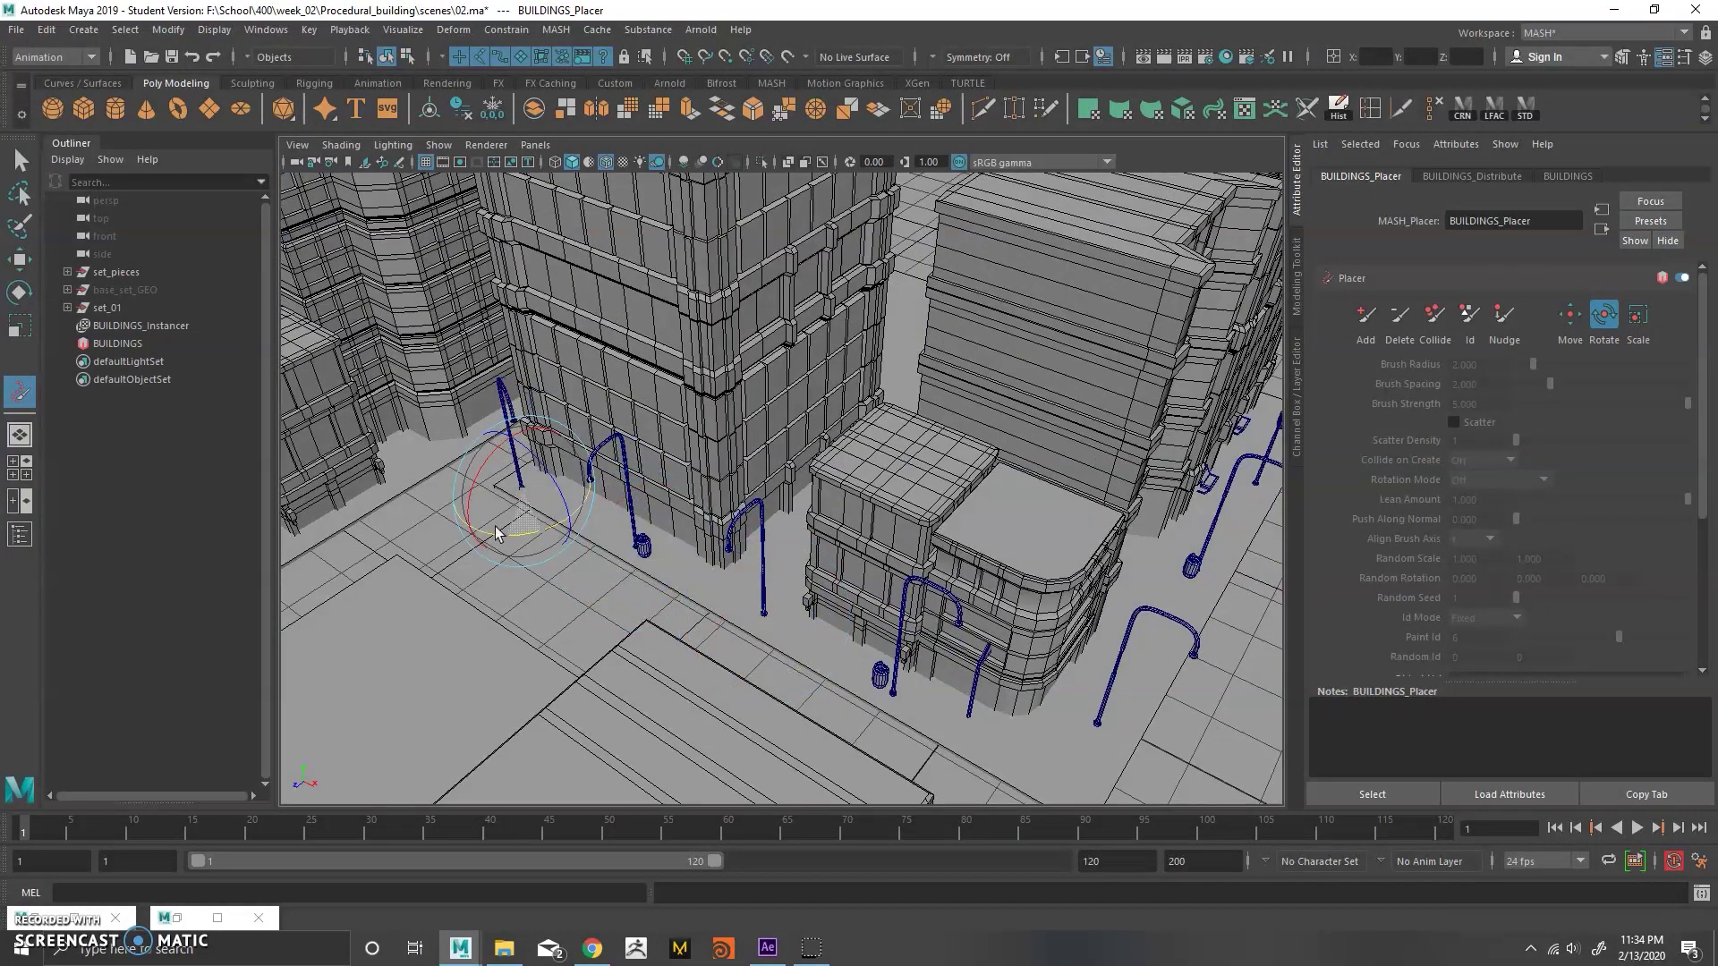
{"action": "left_click_drag", "start_coordinate": [1091, 538], "coordinate": [271, 351], "text": "alt"}
Unhide lampPost_GEO in the set_pieces group and switch it to vertex editing.
{"action": "left_click", "coordinate": [67, 271]}
{"action": "left_click", "coordinate": [134, 324]}
{"action": "key", "text": "h"}
{"action": "key", "text": "w"}
{"action": "left_click_drag", "start_coordinate": [506, 450], "coordinate": [601, 401]}
{"action": "right_click_drag", "start_coordinate": [602, 402], "coordinate": [497, 400]}
{"action": "left_click_drag", "start_coordinate": [498, 405], "coordinate": [468, 319], "text": "alt"}
Adjust the vertices at the lamp head of lampPost_GEO and return to object mode.
{"action": "left_click", "coordinate": [505, 289]}
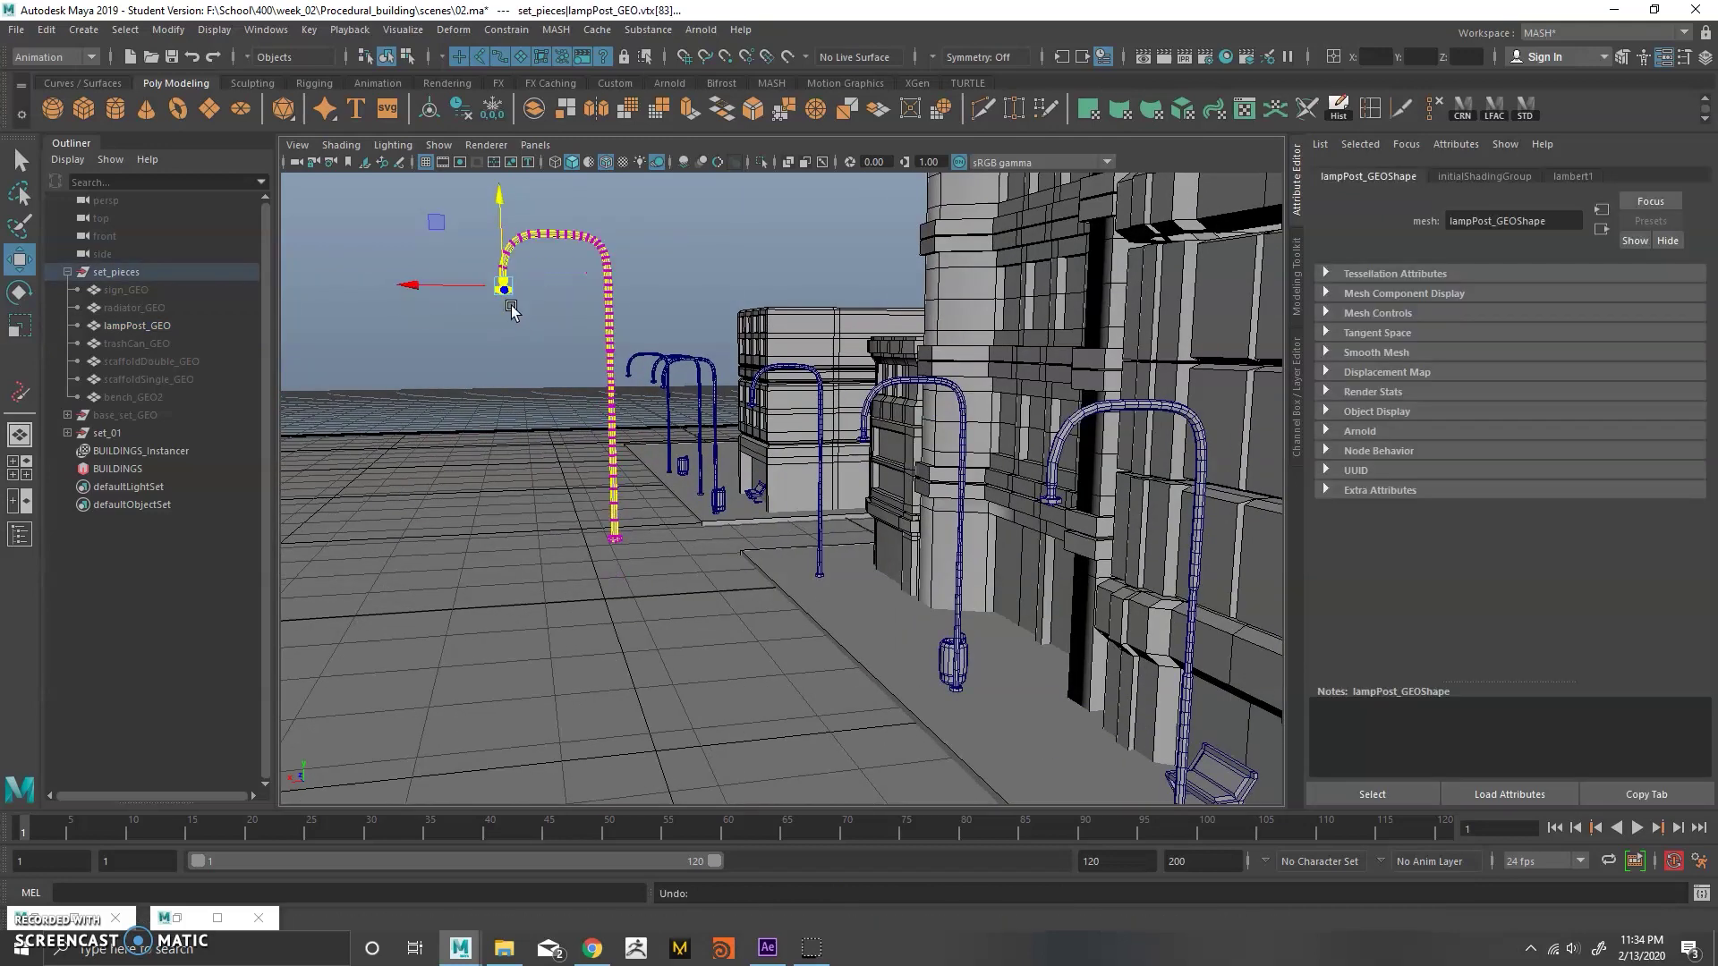
{"action": "mouse_move", "coordinate": [505, 262]}
{"action": "left_mouse_down"}
{"action": "mouse_move", "coordinate": [521, 351]}
{"action": "mouse_move", "coordinate": [520, 265]}
{"action": "left_mouse_up"}
{"action": "left_click_drag", "start_coordinate": [521, 265], "coordinate": [504, 430], "text": "alt"}
{"action": "key", "text": "r"}
{"action": "key", "text": "F8"}
{"action": "left_click", "coordinate": [706, 227]}
Hide the source lampPost_GEO again.
{"action": "left_click_drag", "start_coordinate": [673, 304], "coordinate": [687, 272], "text": "alt"}
{"action": "left_click", "coordinate": [195, 328]}
{"action": "key", "text": "ctrl+h"}
{"action": "left_click_drag", "start_coordinate": [735, 379], "coordinate": [895, 484], "text": "alt"}
{"action": "scroll", "coordinate": [818, 421], "scroll_direction": "down", "scroll_amount": 5}
{"action": "scroll", "coordinate": [992, 461], "scroll_direction": "up", "scroll_amount": 3}
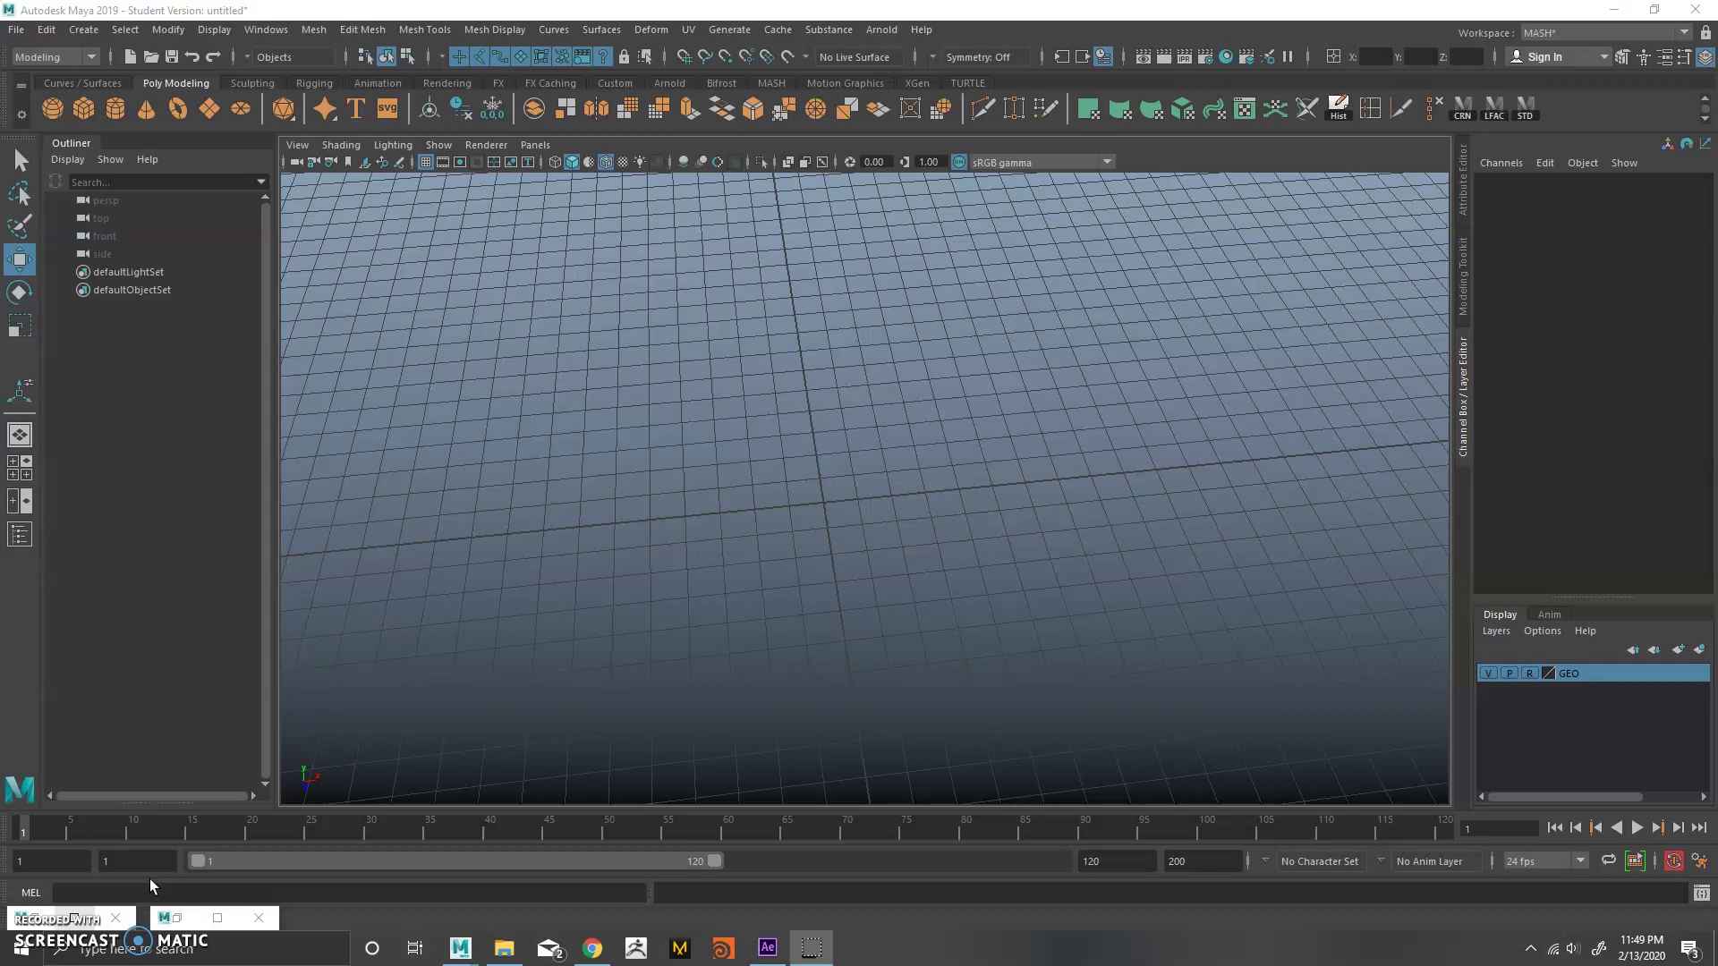
Draw an open U-shaped curve in the top view with the CV Curve Tool.
{"action": "left_click_drag", "start_coordinate": [771, 426], "coordinate": [881, 478], "text": "alt"}
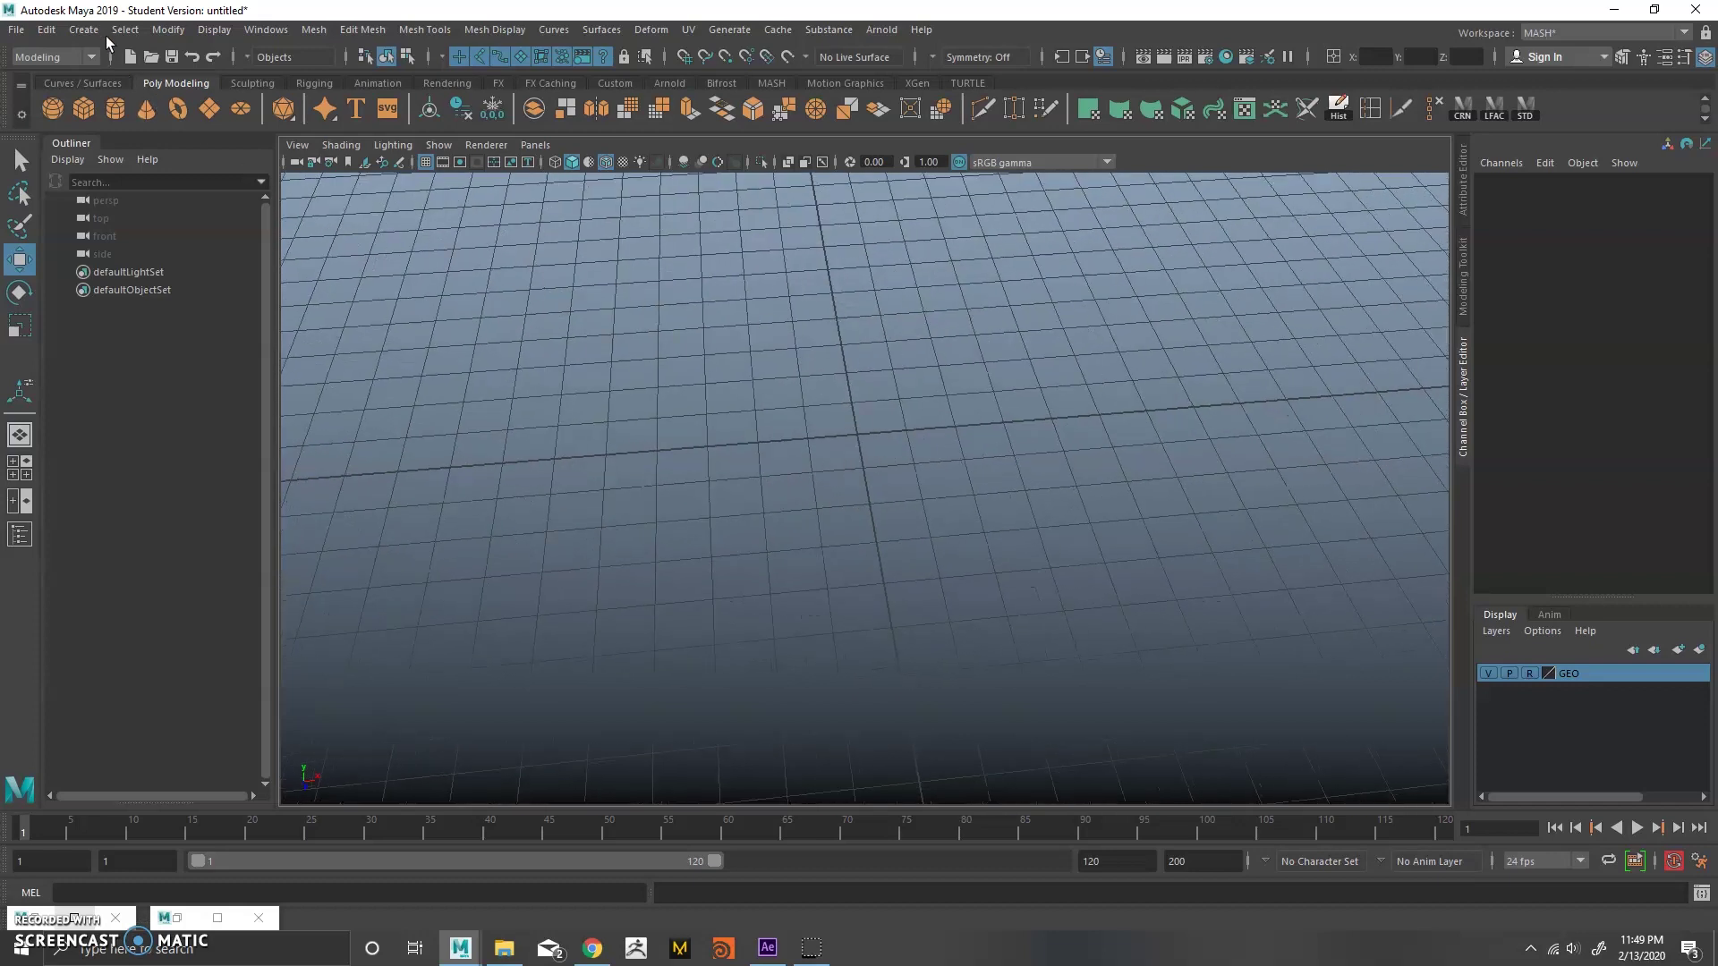
{"action": "left_click", "coordinate": [85, 30]}
{"action": "mouse_move", "coordinate": [211, 170]}
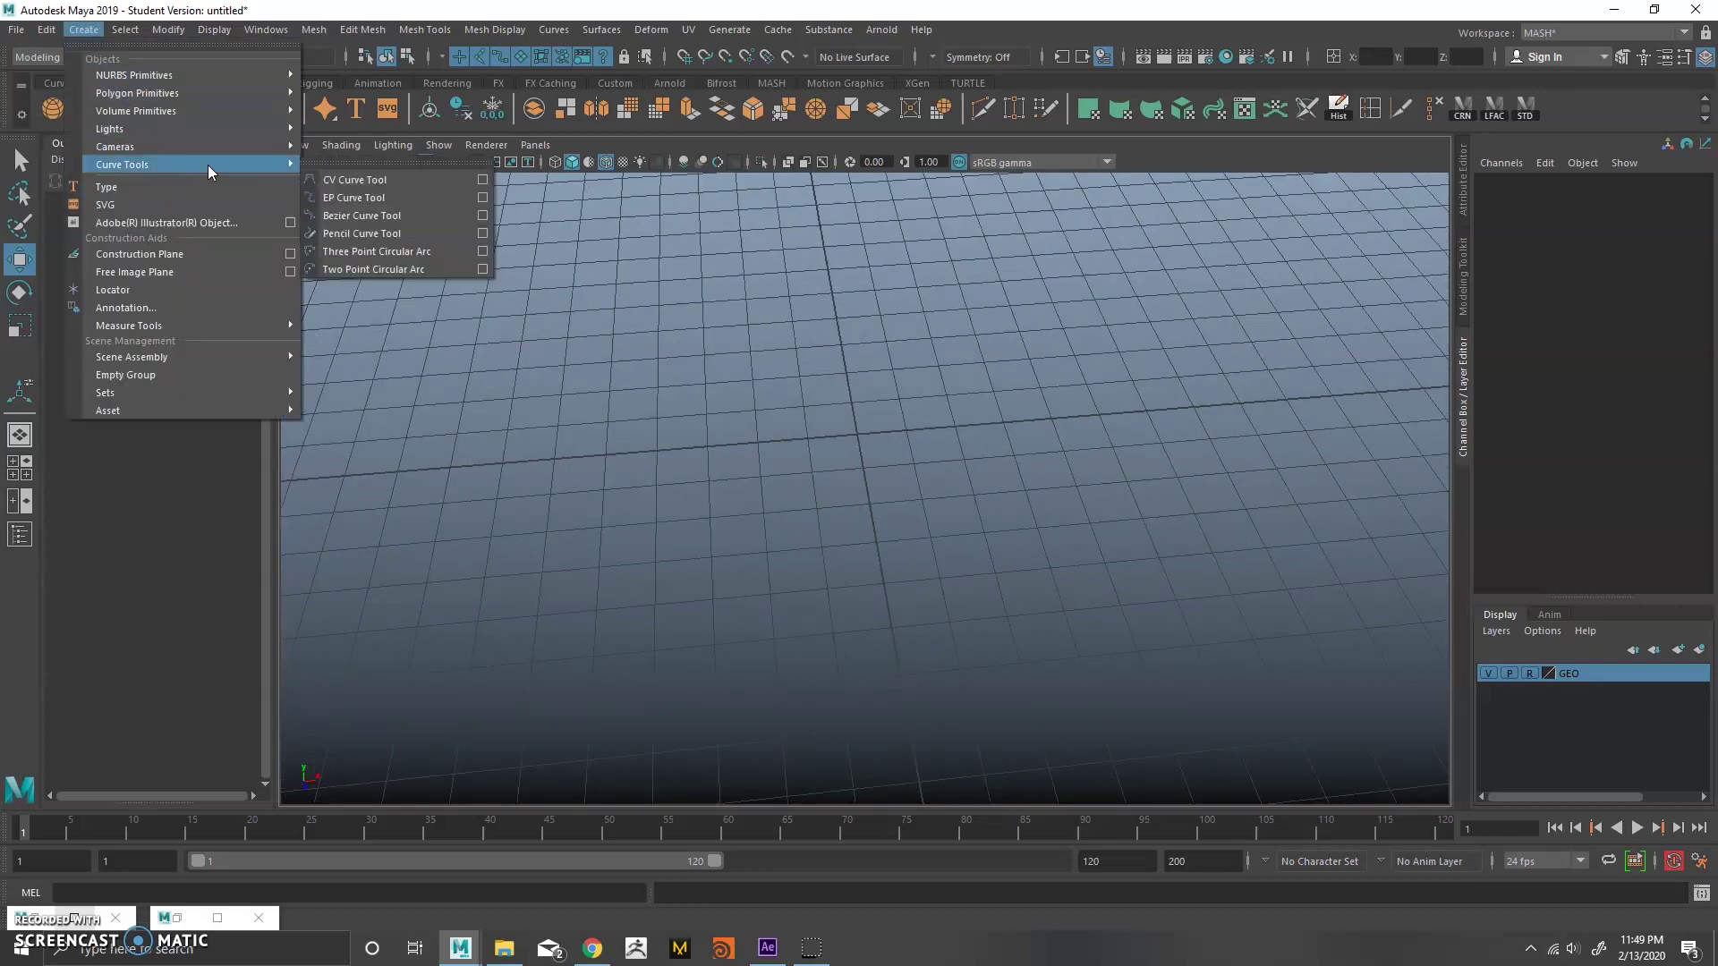
{"action": "left_click", "coordinate": [339, 179]}
{"action": "key", "text": "space"}
{"action": "key", "text": "space"}
{"action": "right_click_drag", "start_coordinate": [922, 327], "coordinate": [736, 474], "text": "alt"}
{"action": "middle_click_drag", "start_coordinate": [736, 474], "coordinate": [728, 449], "text": "alt"}
{"action": "left_click", "coordinate": [516, 250]}
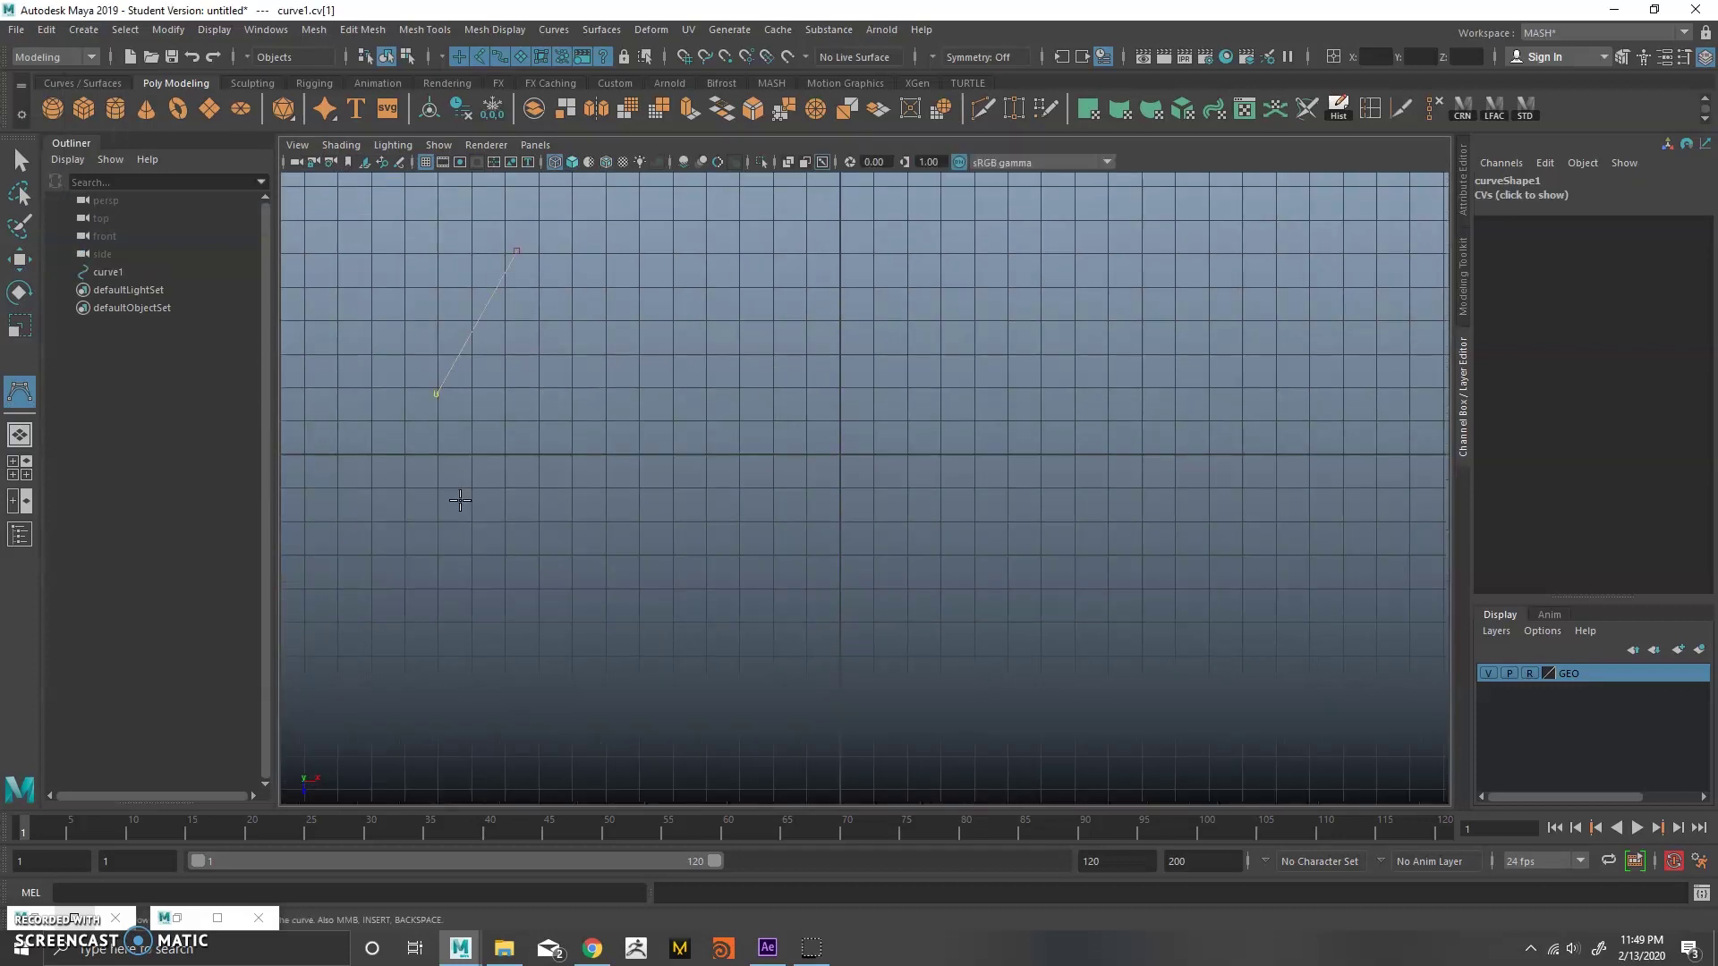
{"action": "left_click", "coordinate": [946, 756]}
{"action": "left_click", "coordinate": [1094, 678]}
{"action": "left_click", "coordinate": [1155, 537]}
{"action": "left_click", "coordinate": [1158, 393]}
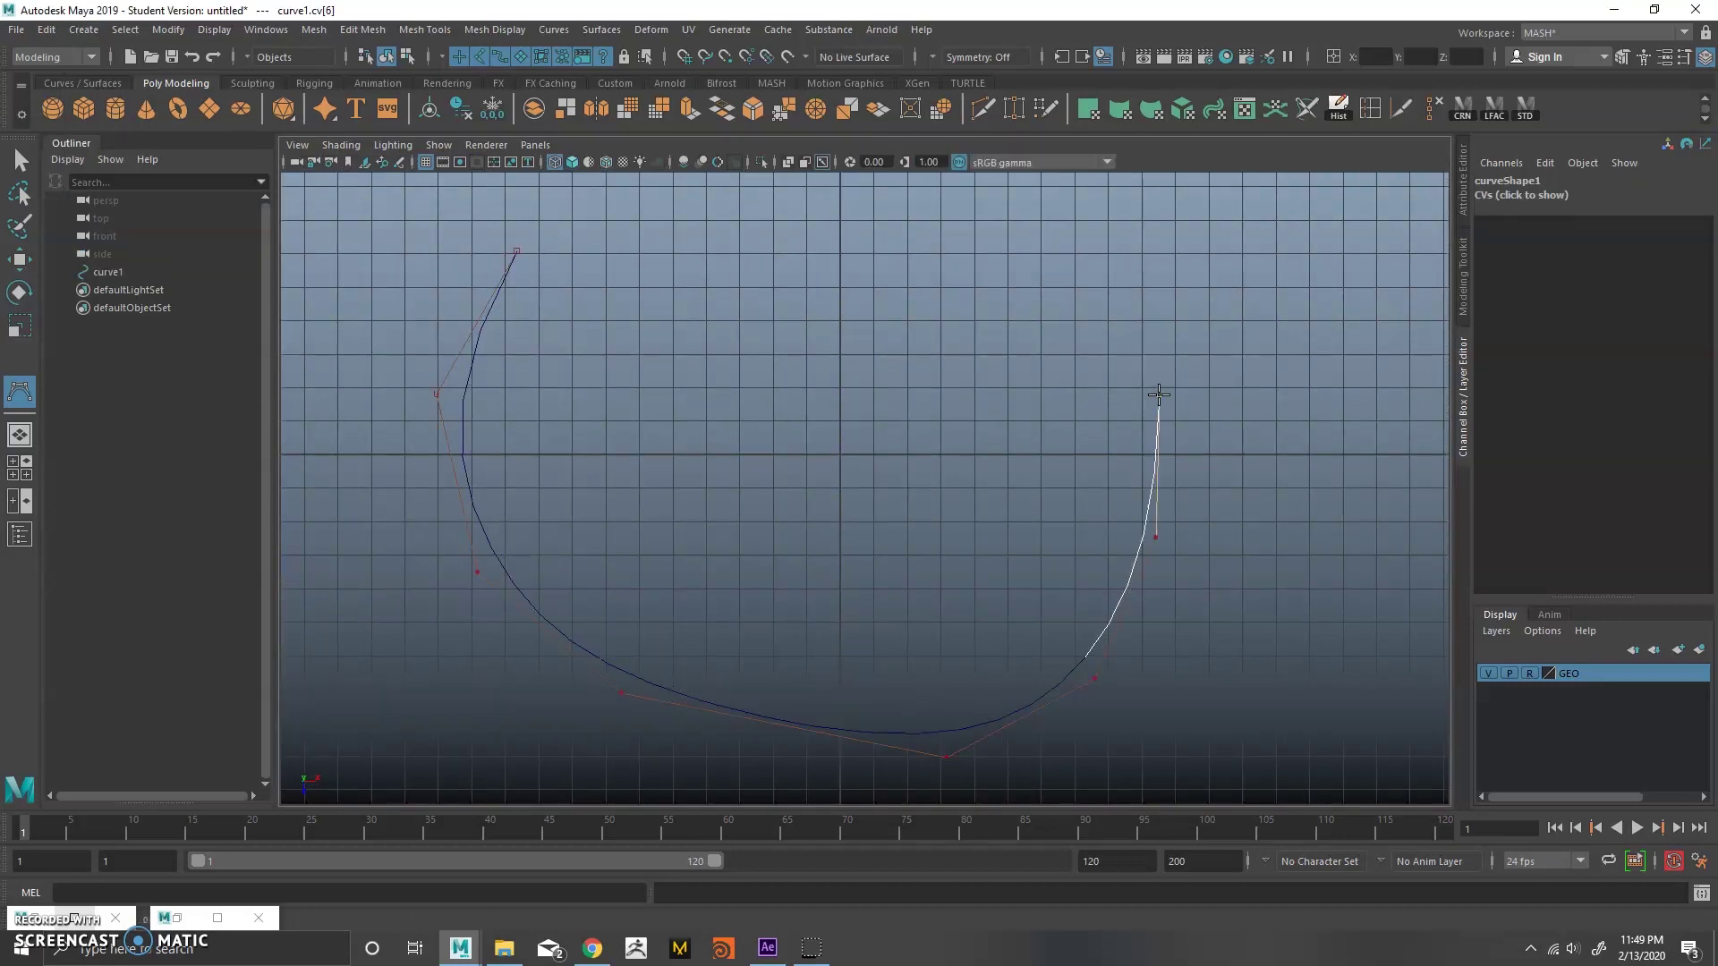
{"action": "key", "text": "Return"}
{"action": "key", "text": "w"}
Return to the perspective view and create a polygon cube at the origin.
{"action": "key", "text": "space"}
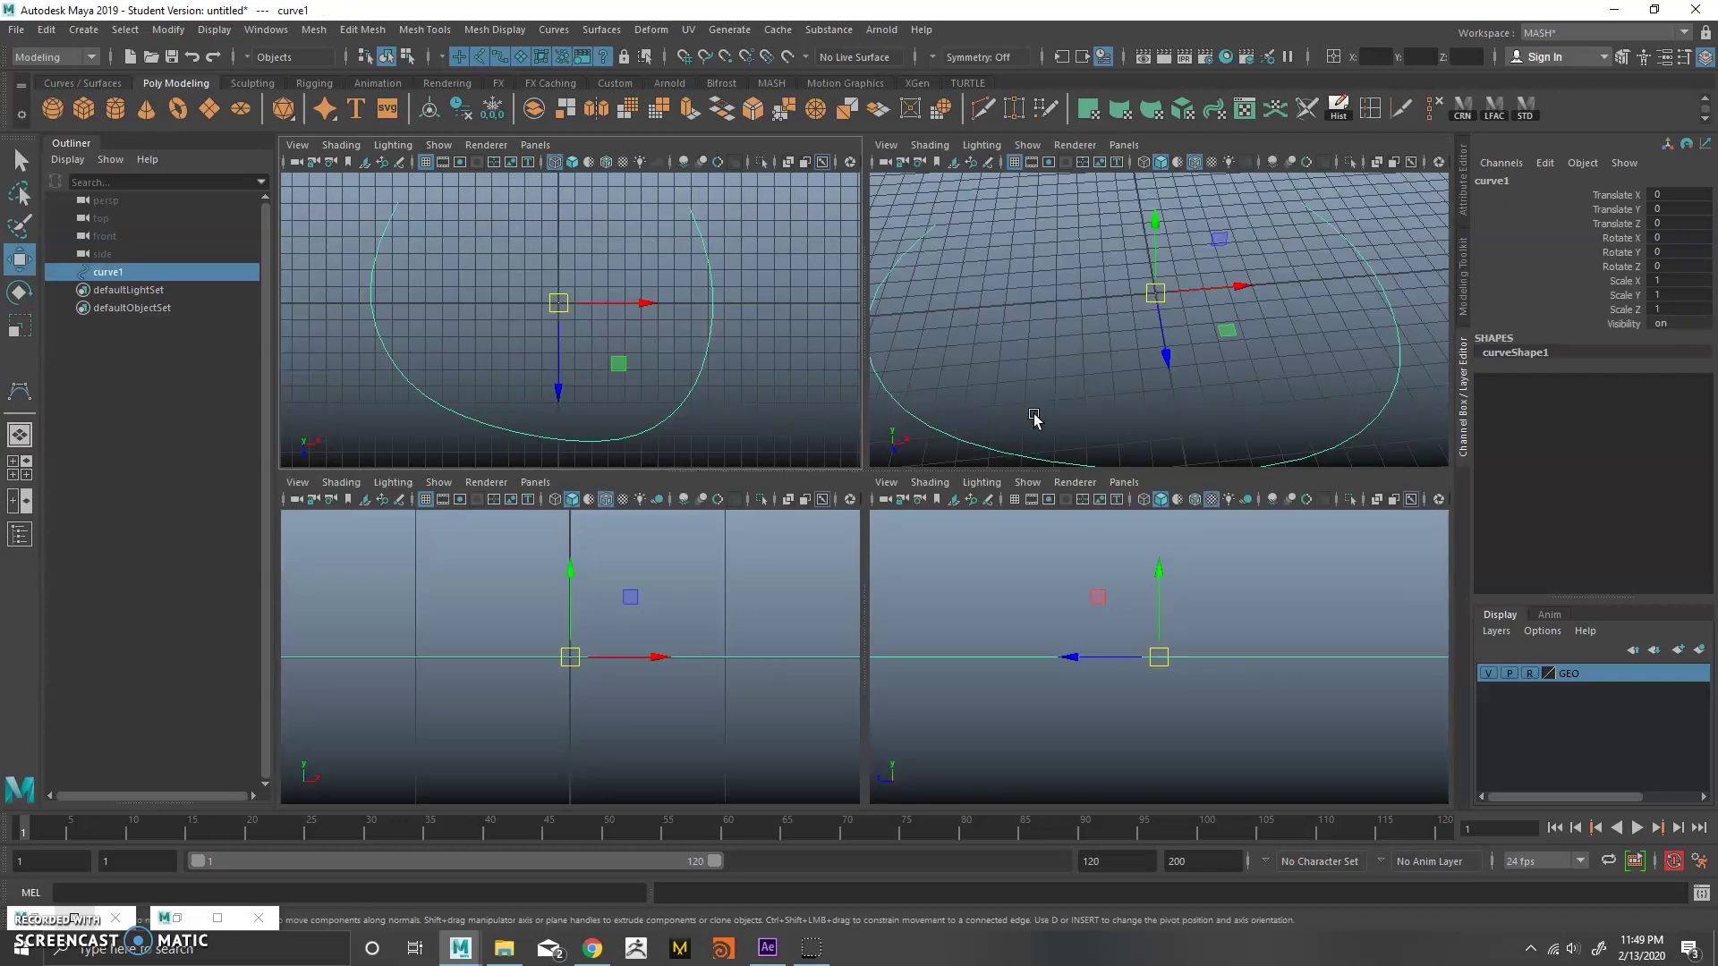
{"action": "key", "text": "space"}
{"action": "left_click_drag", "start_coordinate": [958, 402], "coordinate": [874, 449], "text": "alt"}
{"action": "left_click", "coordinate": [786, 387]}
{"action": "right_click", "coordinate": [789, 379], "text": "shift"}
{"action": "right_click_drag", "start_coordinate": [794, 383], "coordinate": [776, 428], "text": "shift"}
Stretch the cube along X to a scale of about 5.07.
{"action": "left_click_drag", "start_coordinate": [774, 428], "coordinate": [866, 396], "text": "alt"}
{"action": "key", "text": "f"}
{"action": "right_click_drag", "start_coordinate": [866, 396], "coordinate": [859, 359], "text": "alt"}
{"action": "left_click_drag", "start_coordinate": [861, 361], "coordinate": [1166, 507], "text": "alt"}
{"action": "key", "text": "r"}
{"action": "left_click_drag", "start_coordinate": [874, 539], "coordinate": [921, 577], "text": "alt"}
{"action": "middle_click_drag", "start_coordinate": [921, 577], "coordinate": [939, 505], "text": "alt"}
{"action": "right_click_drag", "start_coordinate": [978, 459], "coordinate": [809, 448], "text": "alt"}
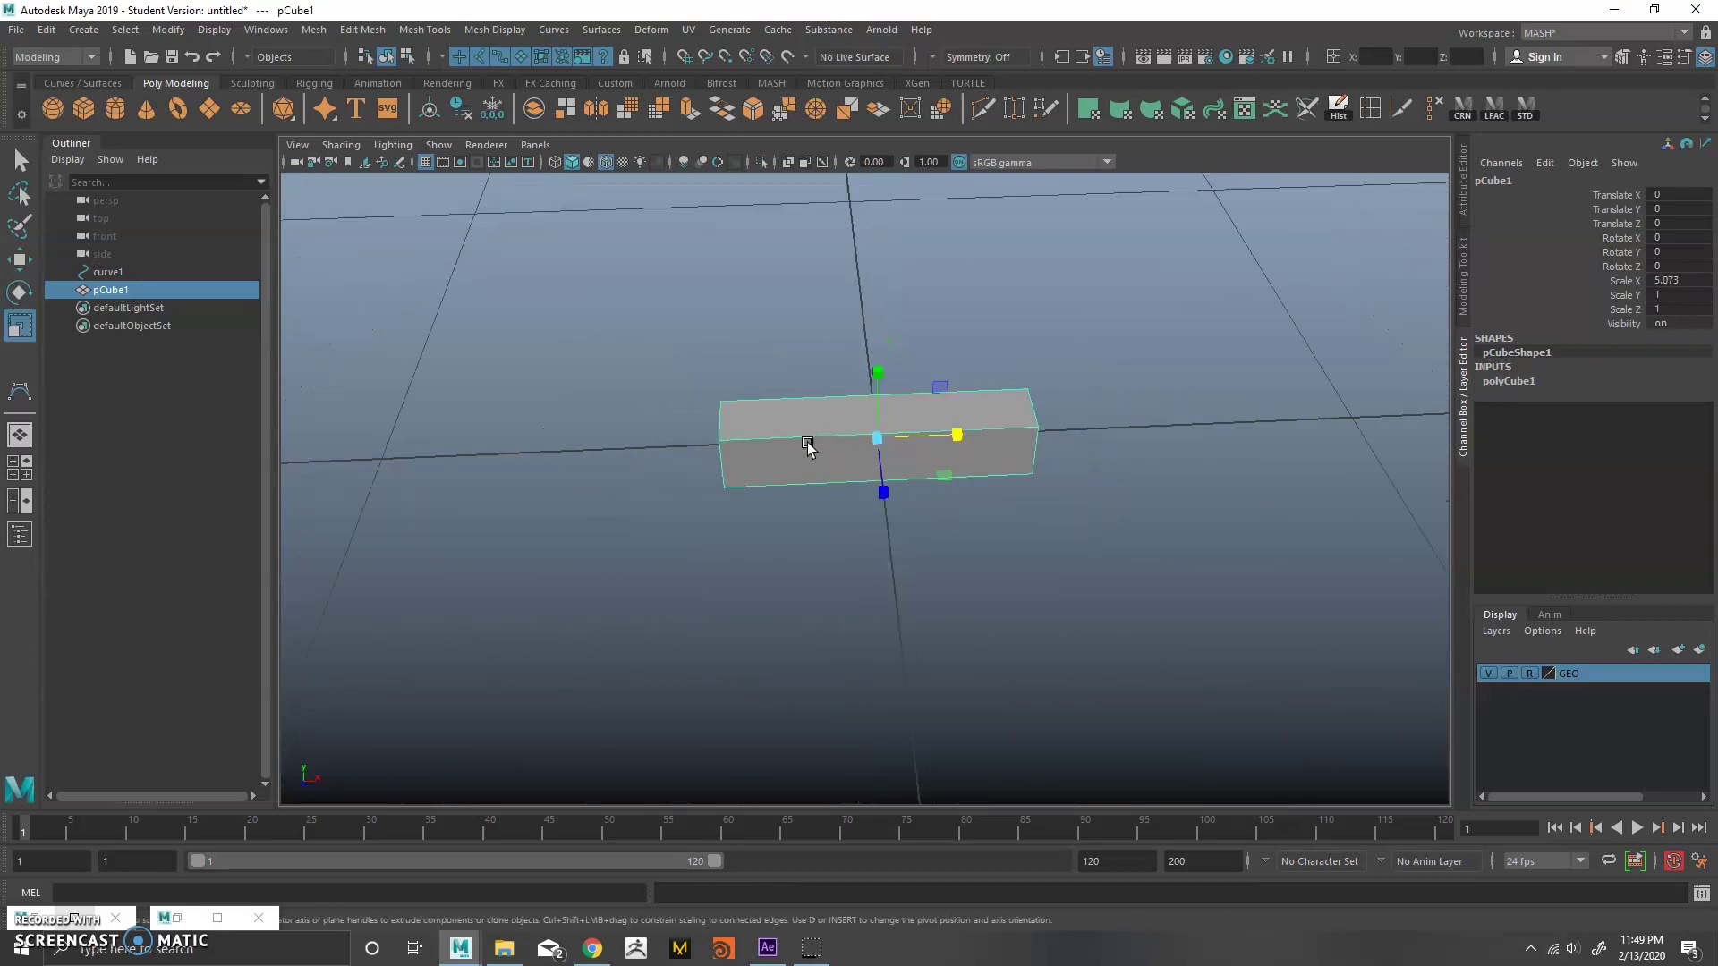
{"action": "left_click_drag", "start_coordinate": [809, 448], "coordinate": [792, 406], "text": "alt"}
Insert one edge loop at the box's centre and two near each end with Multi-Cut.
{"action": "right_click_drag", "start_coordinate": [814, 434], "coordinate": [814, 457]}
{"action": "left_click_drag", "start_coordinate": [883, 449], "coordinate": [852, 463], "text": "alt"}
{"action": "right_click_drag", "start_coordinate": [851, 464], "coordinate": [777, 456], "text": "shift"}
{"action": "left_click_drag", "start_coordinate": [889, 436], "coordinate": [852, 462], "text": "alt"}
{"action": "left_click", "coordinate": [851, 463], "text": "ctrl"}
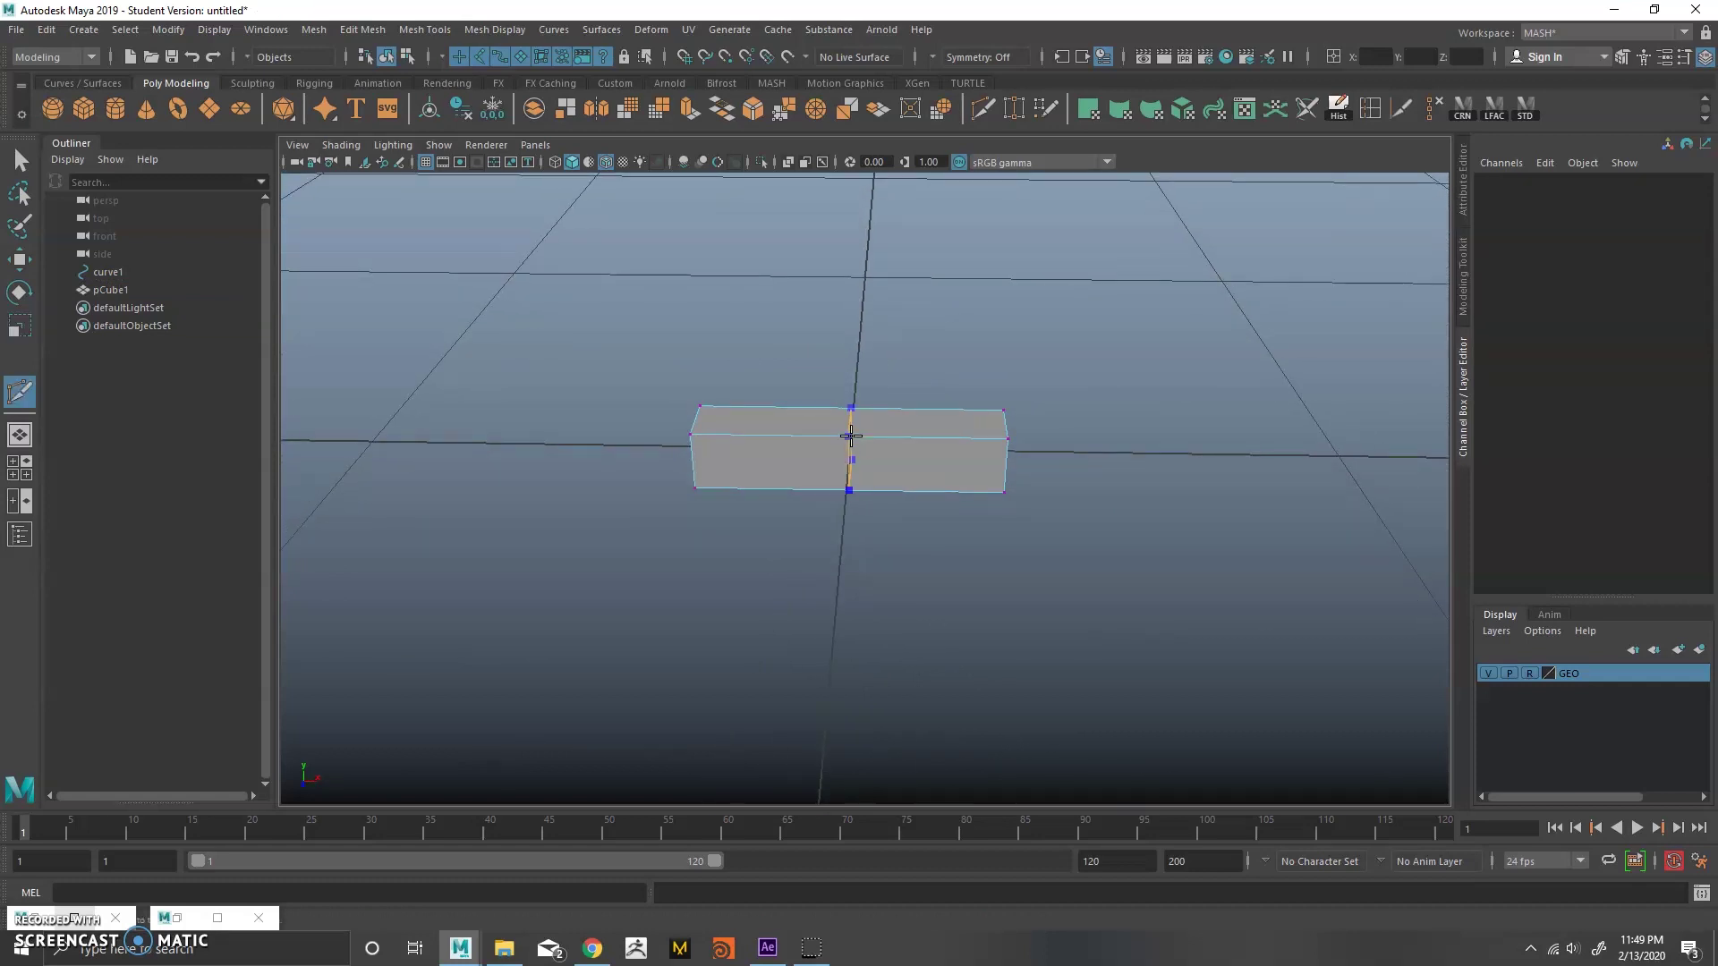
{"action": "left_click", "coordinate": [851, 436], "text": "ctrl"}
{"action": "middle_click_drag", "start_coordinate": [792, 471], "coordinate": [881, 495], "text": "alt"}
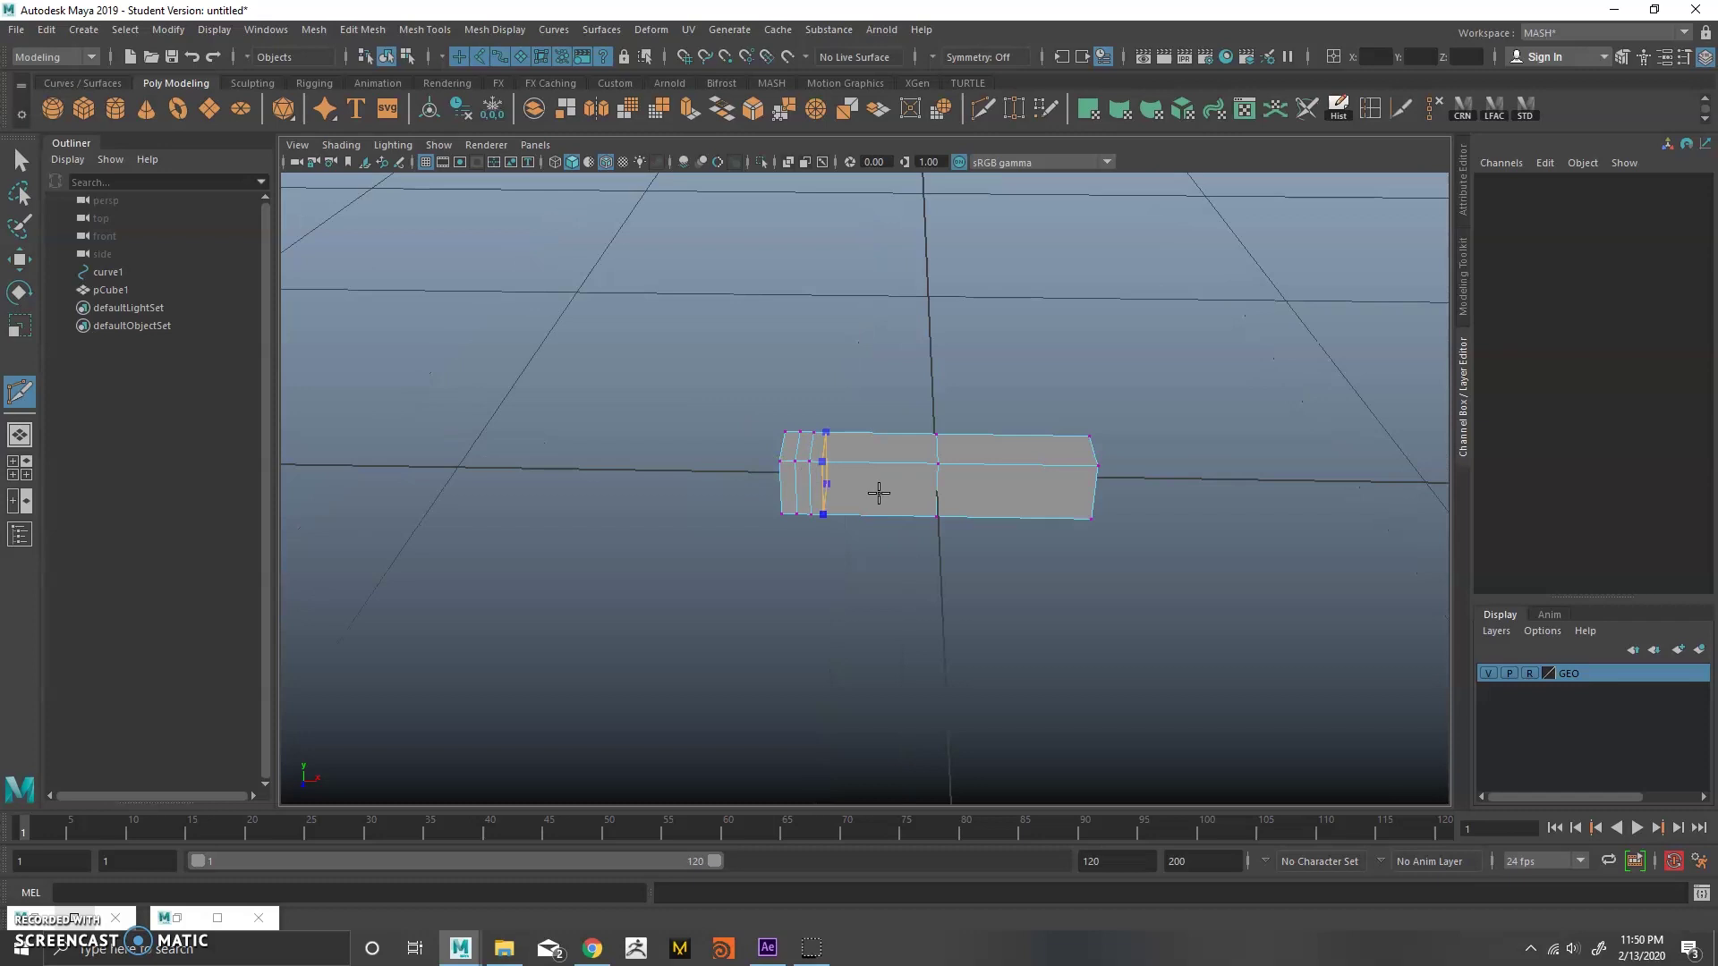
{"action": "middle_click_drag", "start_coordinate": [977, 483], "coordinate": [914, 467], "text": "alt"}
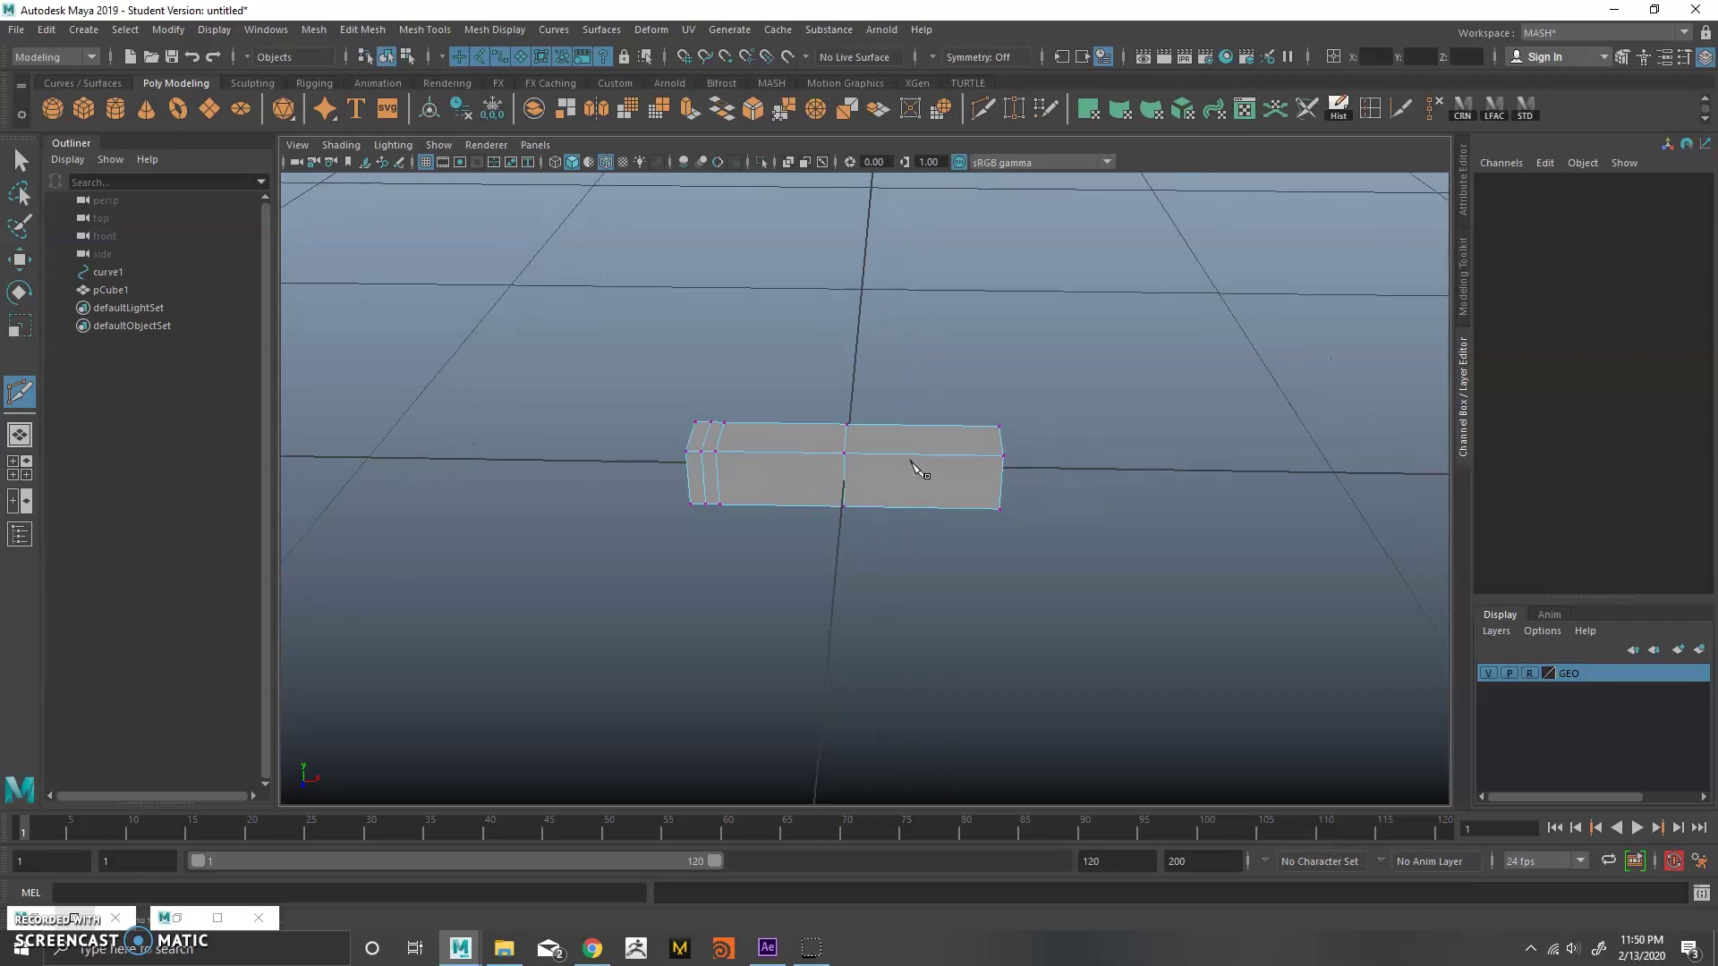
{"action": "left_click_drag", "start_coordinate": [856, 517], "coordinate": [841, 470], "text": "alt"}
{"action": "left_click", "coordinate": [974, 458], "text": "ctrl"}
{"action": "key", "text": "w"}
Extrude the underside faces at both ends of the box downward to form two legs.
{"action": "left_click_drag", "start_coordinate": [812, 540], "coordinate": [828, 492], "text": "alt"}
{"action": "right_click_drag", "start_coordinate": [915, 385], "coordinate": [912, 511]}
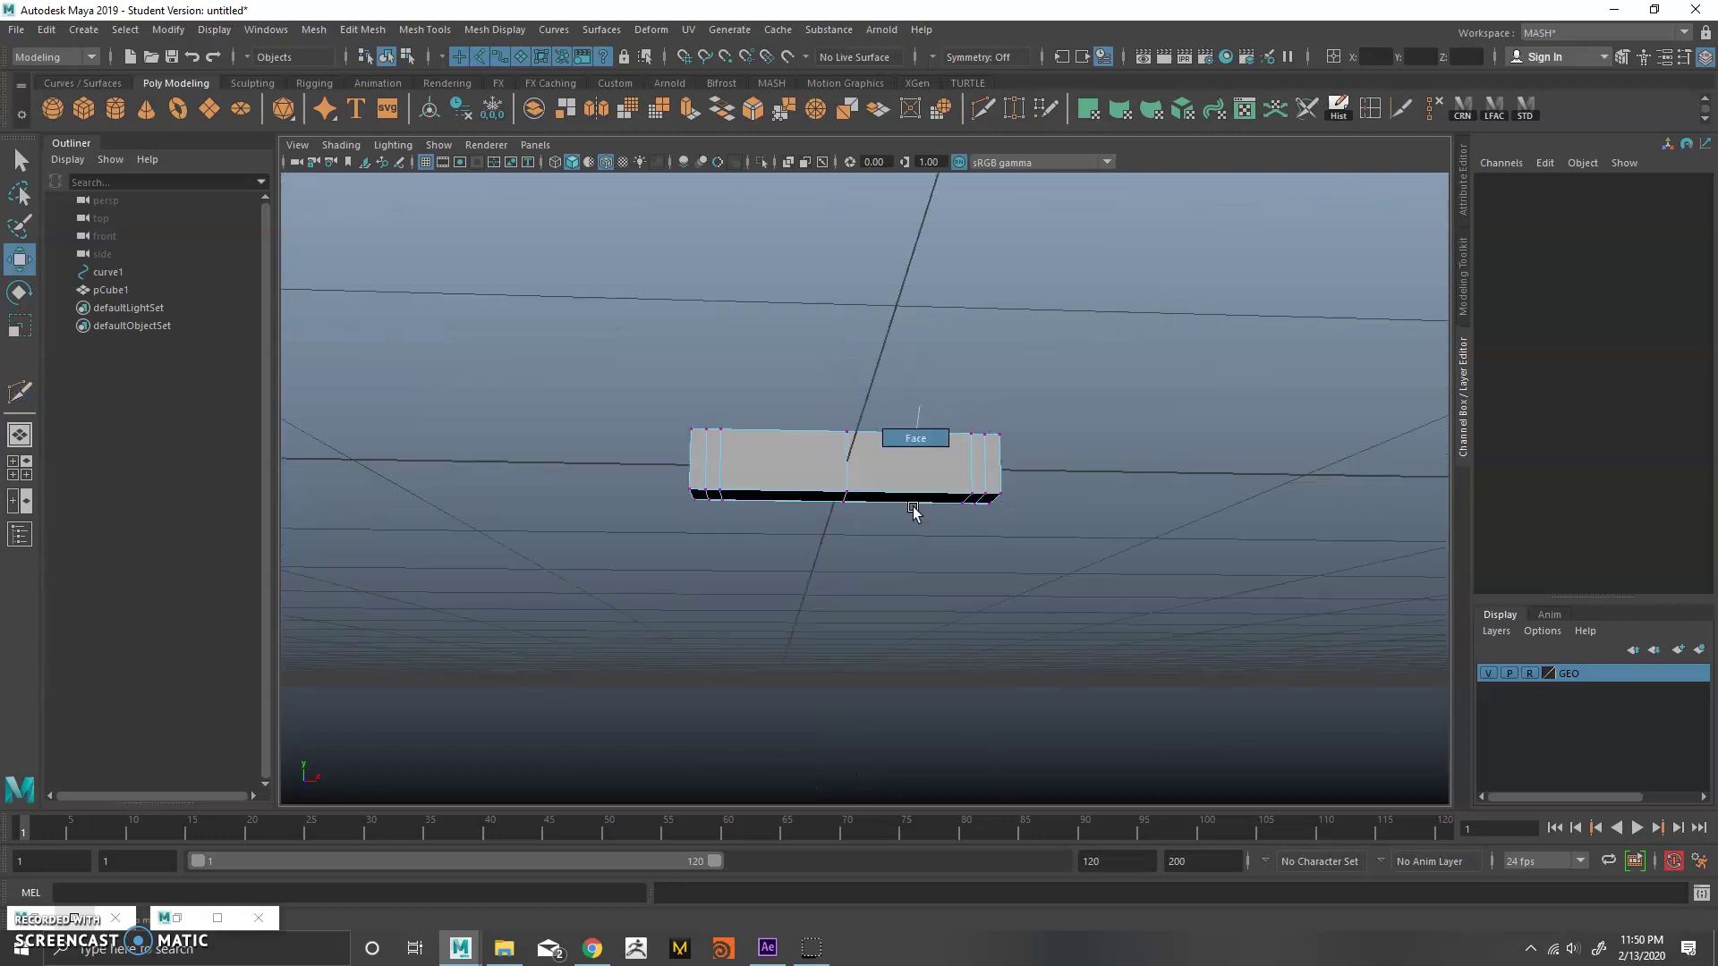
{"action": "left_click_drag", "start_coordinate": [899, 541], "coordinate": [862, 454], "text": "alt"}
{"action": "left_click", "coordinate": [695, 493]}
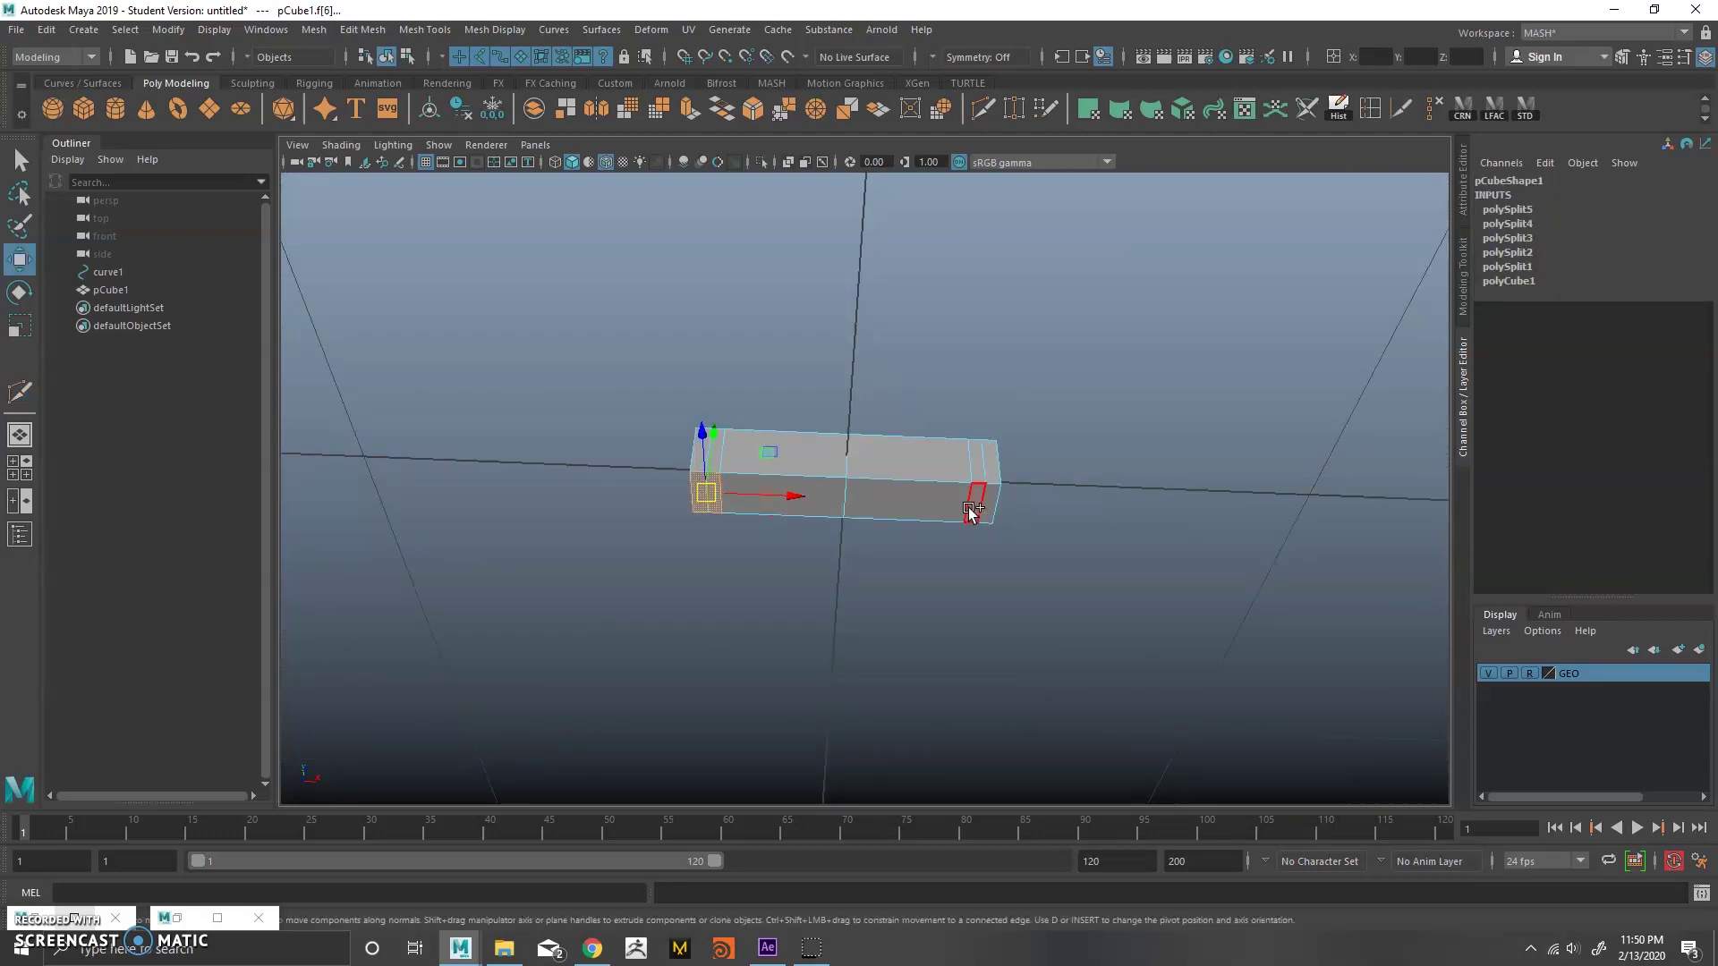
{"action": "left_click_drag", "start_coordinate": [985, 517], "coordinate": [978, 586], "text": "alt"}
{"action": "key", "text": "ctrl+e"}
{"action": "key", "text": "w"}
{"action": "left_click_drag", "start_coordinate": [847, 453], "coordinate": [851, 576]}
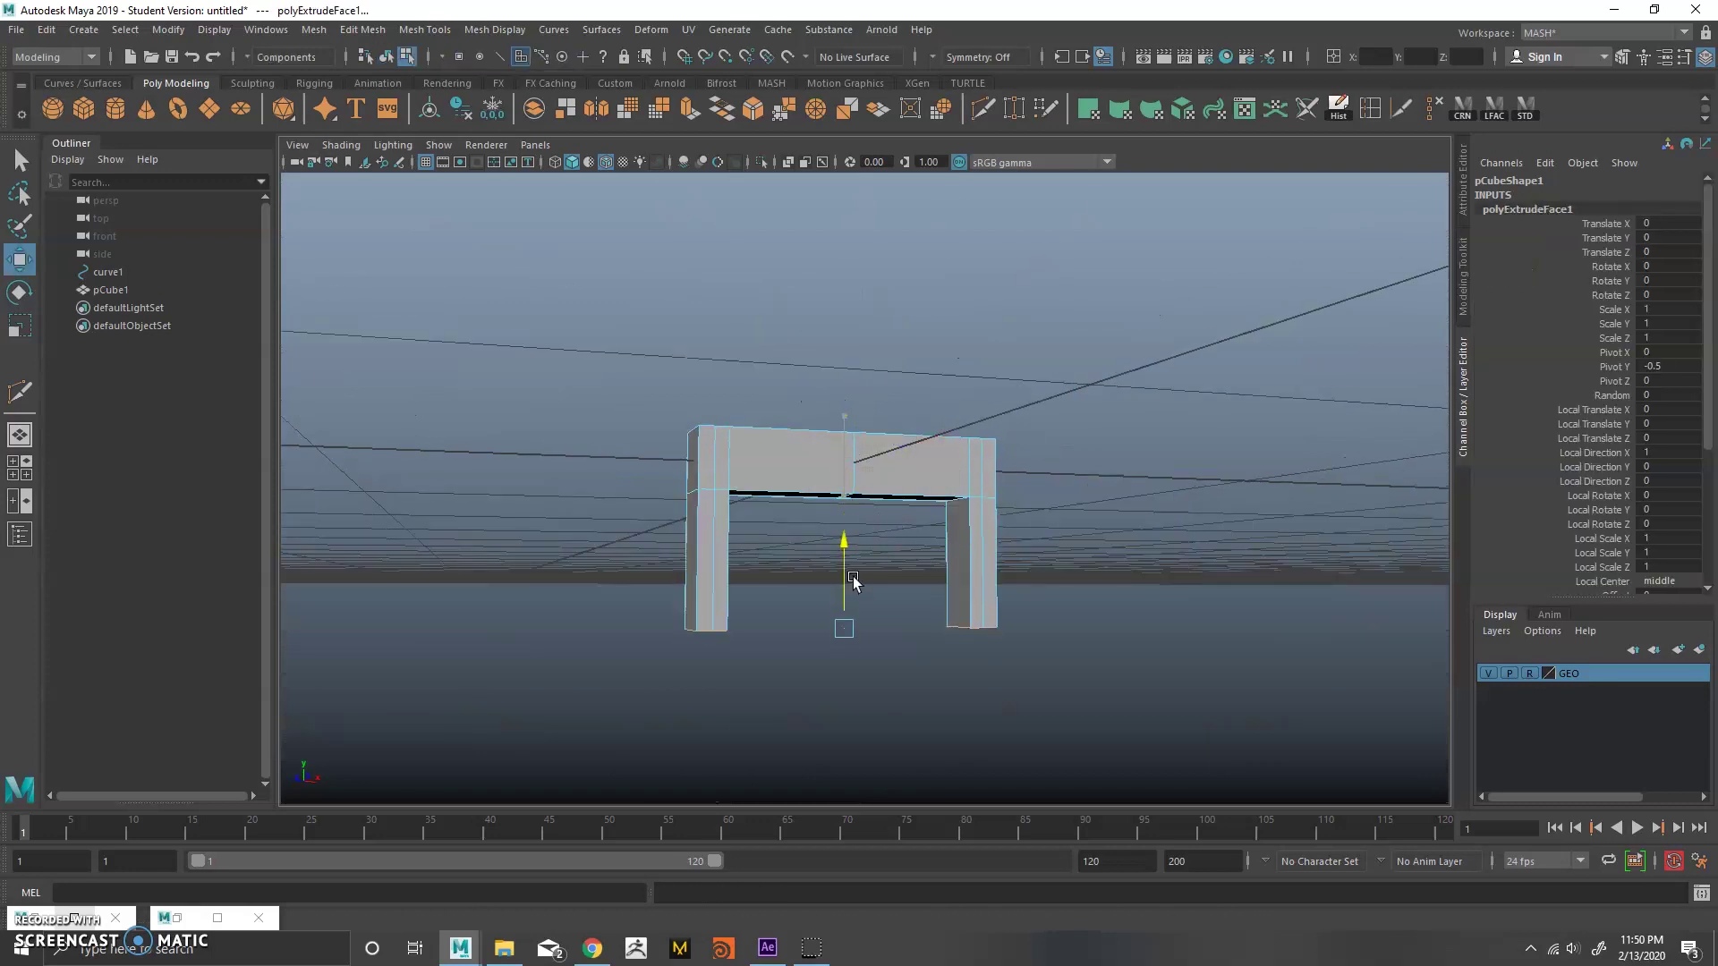
Extrude the outer top faces at both ends upward as low side walls and return to object mode.
{"action": "left_click_drag", "start_coordinate": [816, 486], "coordinate": [684, 498], "text": "alt"}
{"action": "left_click", "coordinate": [699, 472]}
{"action": "left_click", "coordinate": [927, 497]}
{"action": "right_click_drag", "start_coordinate": [833, 532], "coordinate": [710, 418], "text": "shift"}
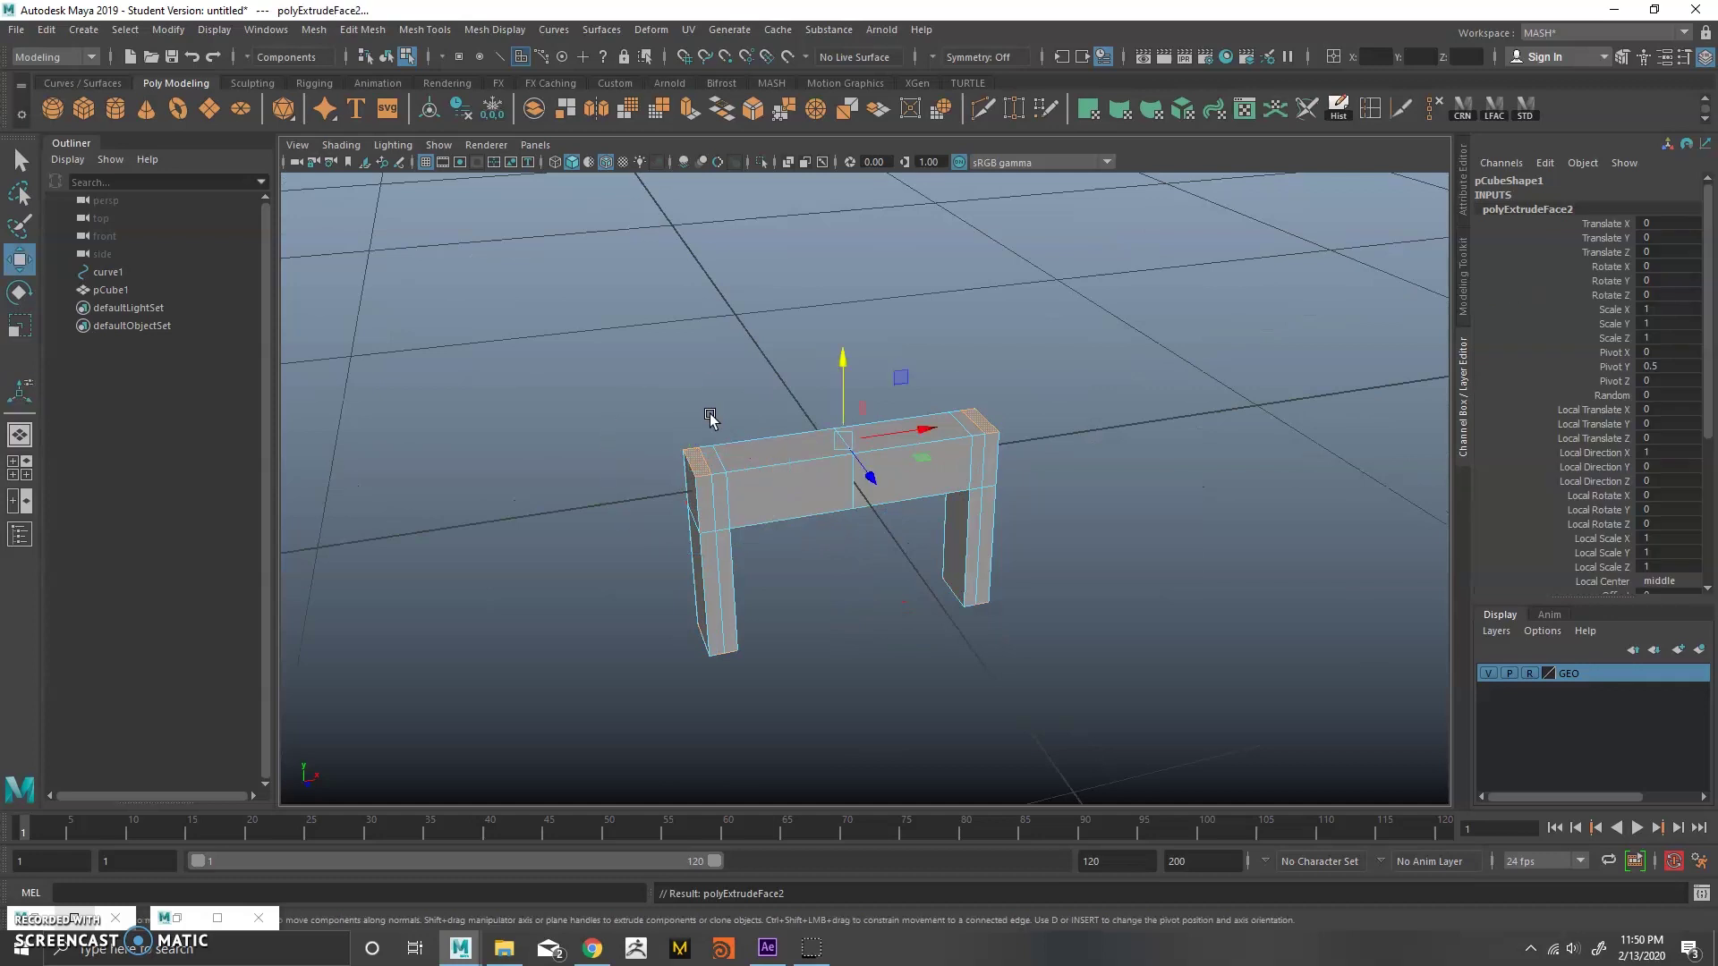
{"action": "left_click_drag", "start_coordinate": [845, 399], "coordinate": [836, 351]}
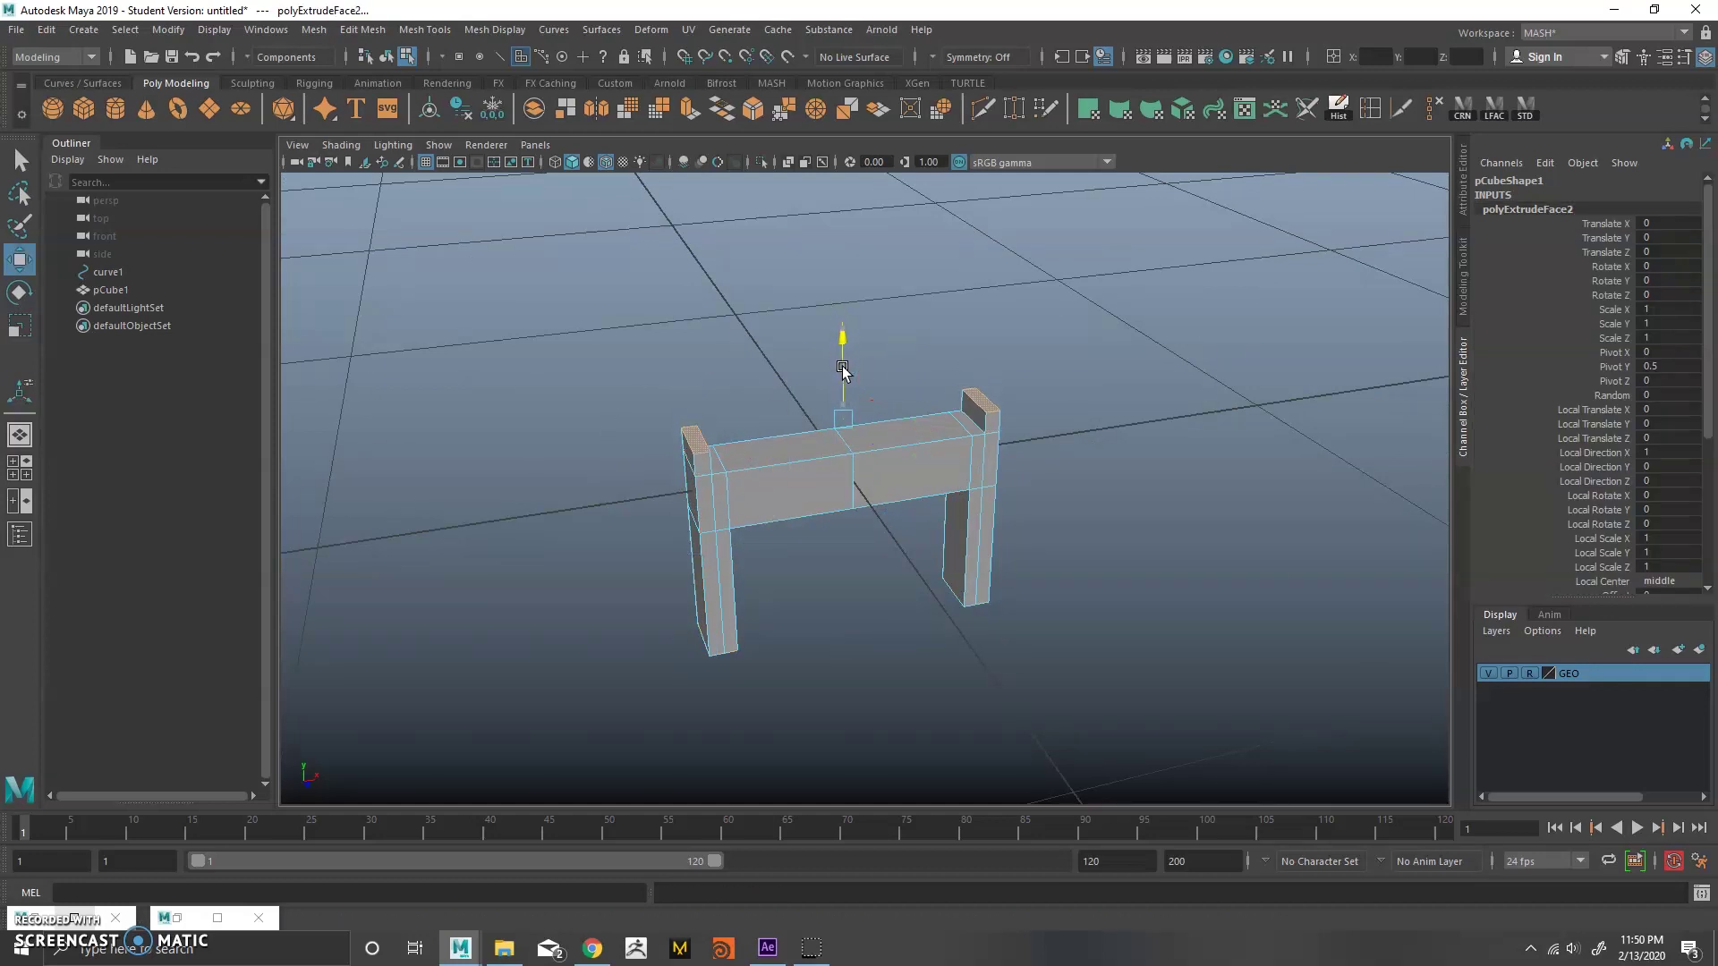
{"action": "key", "text": "F8"}
{"action": "left_click", "coordinate": [1152, 366]}
Delete the history of the cube-based profile piece and scale it uniformly.
{"action": "scroll", "coordinate": [1029, 403], "scroll_direction": "down", "scroll_amount": 5}
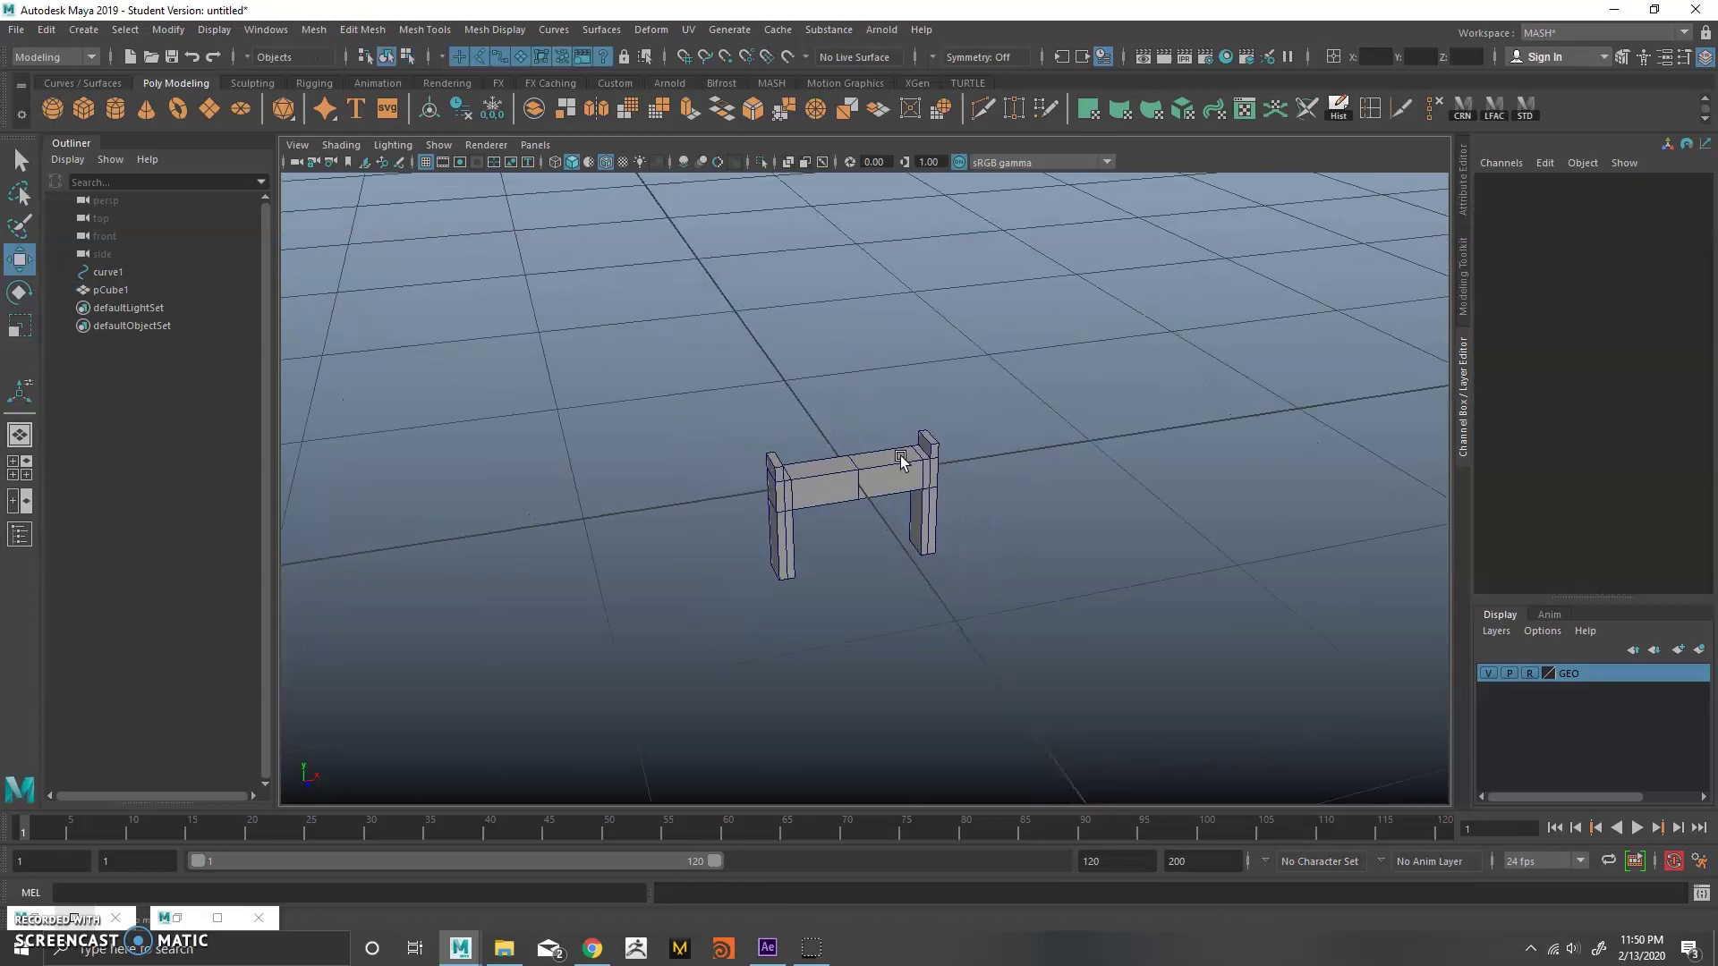
{"action": "left_click", "coordinate": [901, 460]}
{"action": "key", "text": "alt+shift+d"}
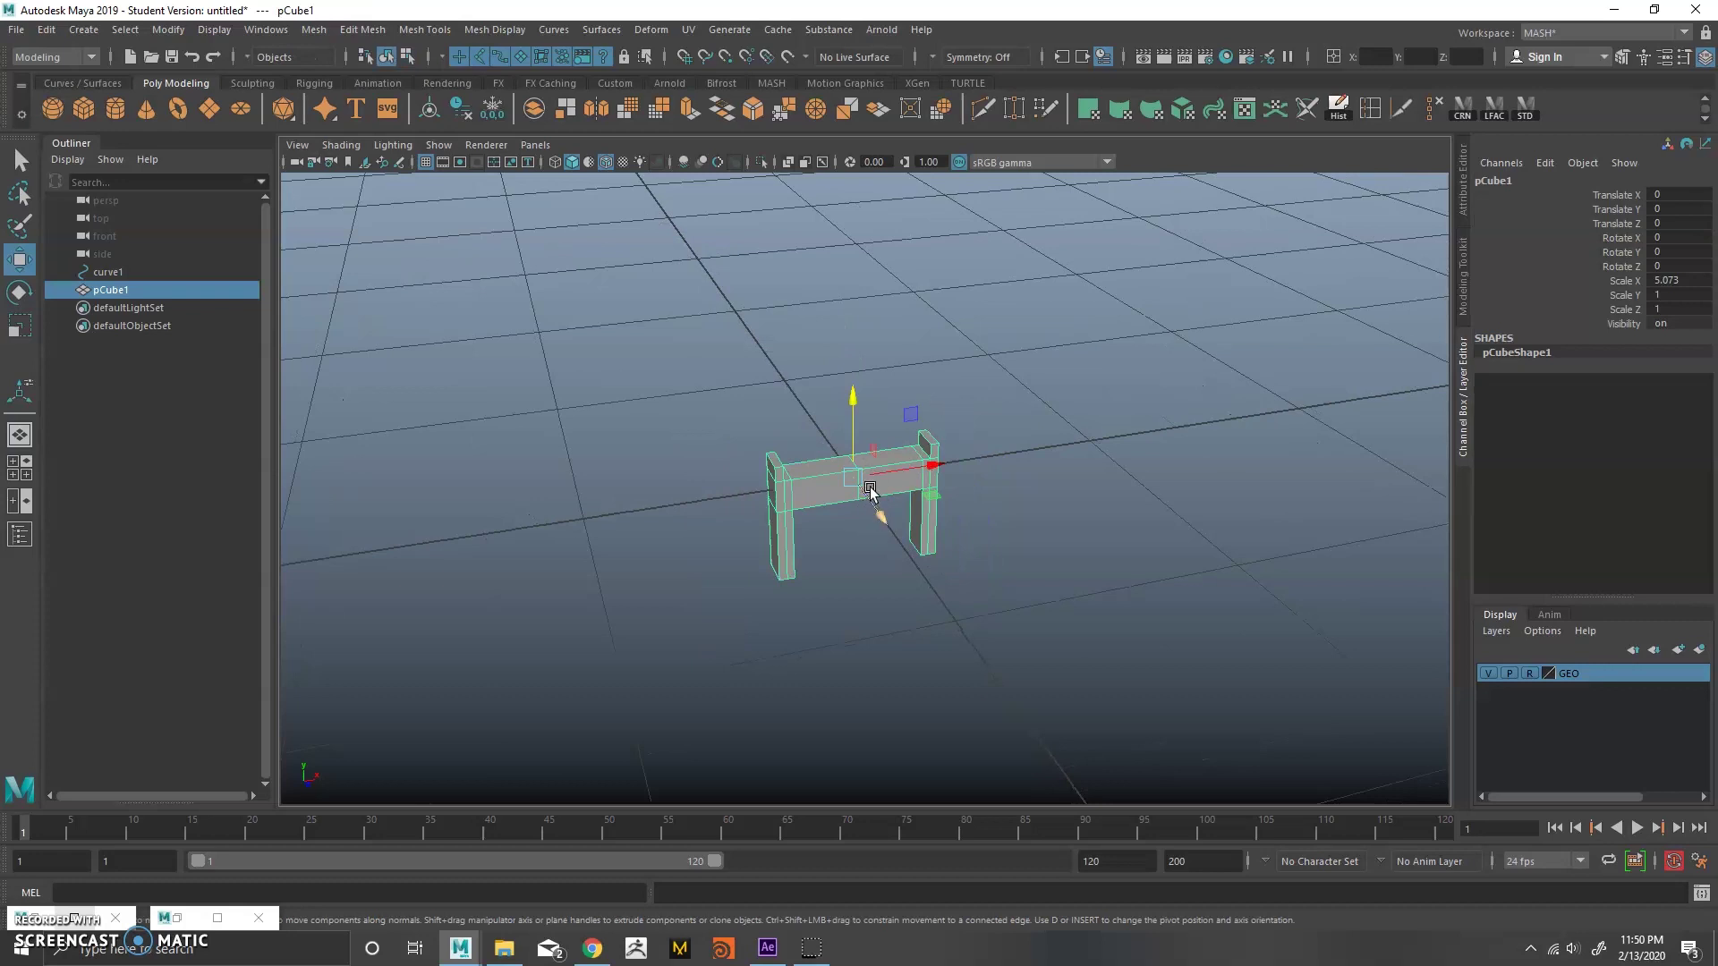
{"action": "key", "text": "r"}
{"action": "left_click_drag", "start_coordinate": [853, 477], "coordinate": [940, 410]}
{"action": "right_click_drag", "start_coordinate": [1121, 433], "coordinate": [447, 572], "text": "alt"}
{"action": "left_click_drag", "start_coordinate": [795, 486], "coordinate": [749, 492], "text": "alt"}
{"action": "mouse_move", "coordinate": [863, 487]}
{"action": "left_mouse_down"}
{"action": "mouse_move", "coordinate": [897, 478]}
{"action": "mouse_move", "coordinate": [873, 485]}
{"action": "left_mouse_up"}
Freeze the transformations of the scaled profile piece.
{"action": "scroll", "coordinate": [811, 451], "scroll_direction": "up", "scroll_amount": 3}
{"action": "left_click", "coordinate": [495, 107]}
{"action": "left_click_drag", "start_coordinate": [685, 413], "coordinate": [787, 487], "text": "alt"}
{"action": "left_click", "coordinate": [790, 492]}
{"action": "left_click", "coordinate": [832, 492]}
Move the profile piece onto the starting end of curve1 with curve snapping.
{"action": "key", "text": "w"}
{"action": "middle_click_drag", "start_coordinate": [680, 451], "coordinate": [787, 391], "text": "alt"}
{"action": "left_click_drag", "start_coordinate": [787, 389], "coordinate": [841, 460], "text": "alt"}
{"action": "key", "text": "c"}
{"action": "middle_click_drag", "start_coordinate": [787, 530], "coordinate": [805, 573]}
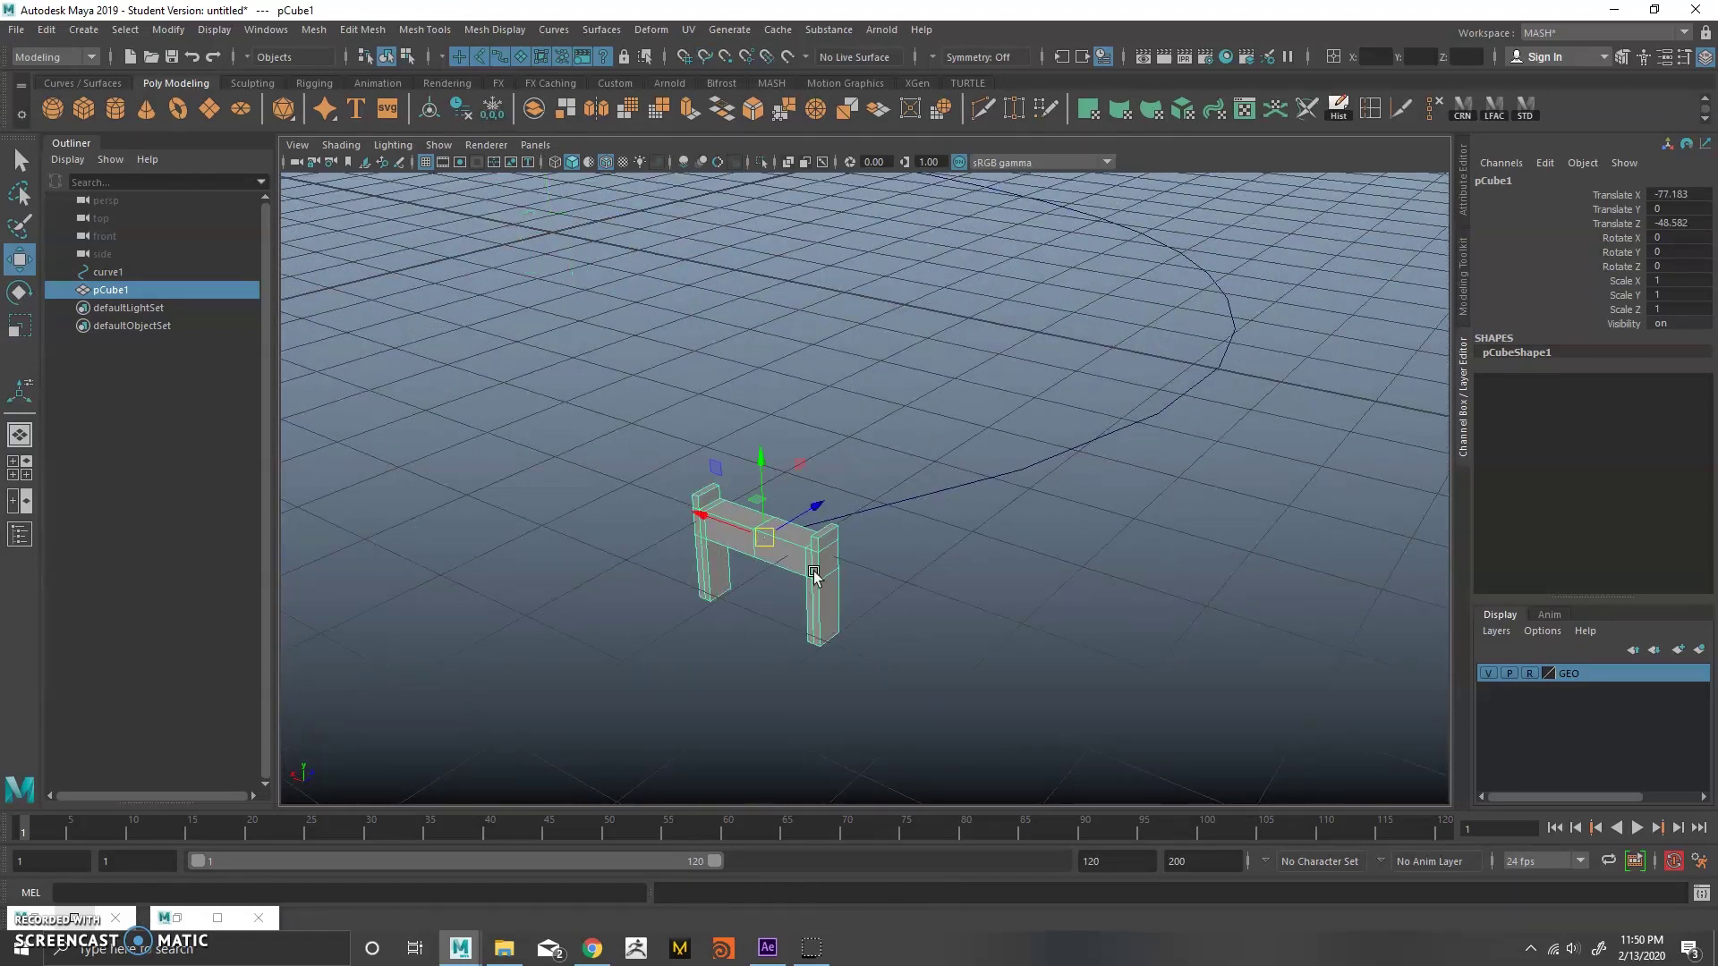
Rotate the profile piece to face along the curve's starting direction and switch to face selection.
{"action": "left_click_drag", "start_coordinate": [810, 575], "coordinate": [725, 572], "text": "alt"}
{"action": "key", "text": "f"}
{"action": "right_click_drag", "start_coordinate": [1133, 439], "coordinate": [927, 467], "text": "alt"}
{"action": "key", "text": "e"}
{"action": "mouse_move", "coordinate": [928, 466]}
{"action": "left_mouse_down", "text": "alt"}
{"action": "mouse_move", "coordinate": [805, 501]}
{"action": "mouse_move", "coordinate": [897, 498]}
{"action": "mouse_move", "coordinate": [844, 480]}
{"action": "mouse_move", "coordinate": [874, 548]}
{"action": "mouse_move", "coordinate": [963, 468]}
{"action": "mouse_move", "coordinate": [1082, 425]}
{"action": "mouse_move", "coordinate": [930, 487]}
{"action": "left_mouse_up", "text": "alt"}
{"action": "left_click_drag", "start_coordinate": [1087, 470], "coordinate": [1020, 475], "text": "alt"}
{"action": "left_click", "coordinate": [993, 468]}
{"action": "left_click", "coordinate": [957, 481]}
{"action": "key", "text": "F11"}
Extrude the profile's curve-facing end faces along curve1 with 25 divisions.
{"action": "left_click_drag", "start_coordinate": [904, 536], "coordinate": [995, 483], "text": "alt"}
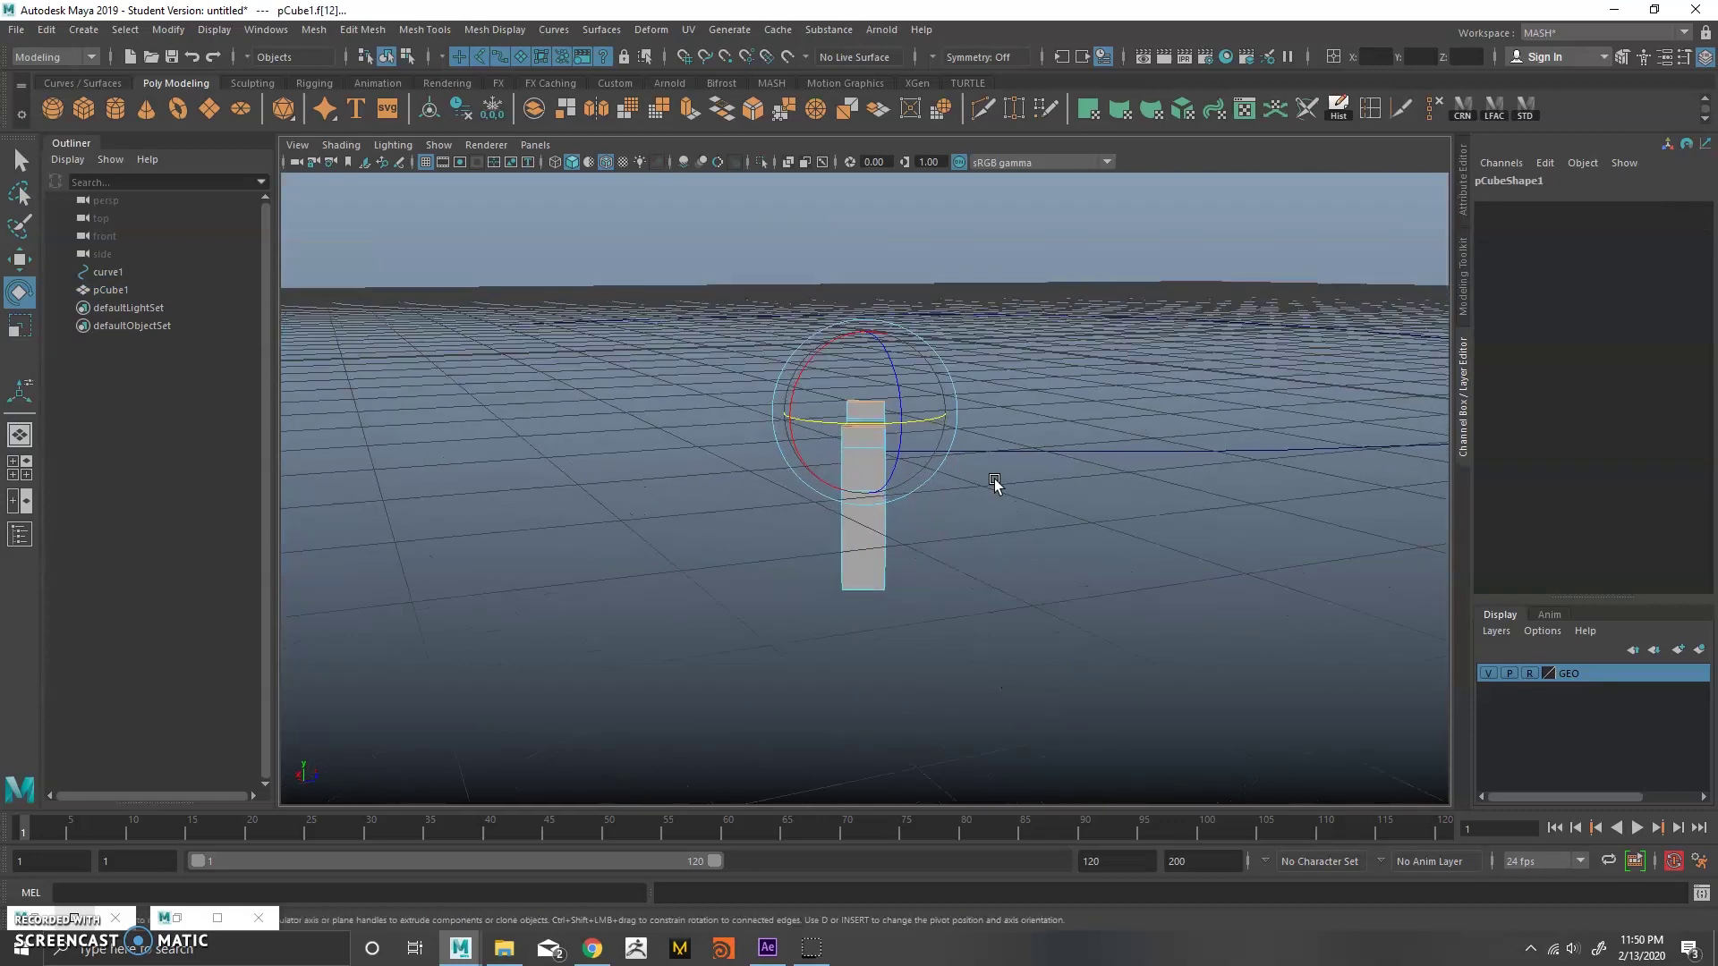
{"action": "left_click_drag", "start_coordinate": [883, 612], "coordinate": [884, 613]}
{"action": "left_click_drag", "start_coordinate": [722, 355], "coordinate": [817, 537]}
{"action": "left_click_drag", "start_coordinate": [851, 650], "coordinate": [853, 651], "text": "ctrl"}
{"action": "left_click_drag", "start_coordinate": [948, 528], "coordinate": [836, 608], "text": "alt"}
{"action": "left_click_drag", "start_coordinate": [1120, 528], "coordinate": [1006, 706], "text": "shift"}
{"action": "key", "text": "ctrl+e"}
{"action": "right_click_drag", "start_coordinate": [1120, 472], "coordinate": [926, 430], "text": "alt"}
{"action": "middle_click_drag", "start_coordinate": [926, 429], "coordinate": [748, 452], "text": "alt"}
{"action": "left_click_drag", "start_coordinate": [1080, 544], "coordinate": [1163, 391]}
{"action": "right_click_drag", "start_coordinate": [1163, 391], "coordinate": [1013, 381], "text": "alt"}
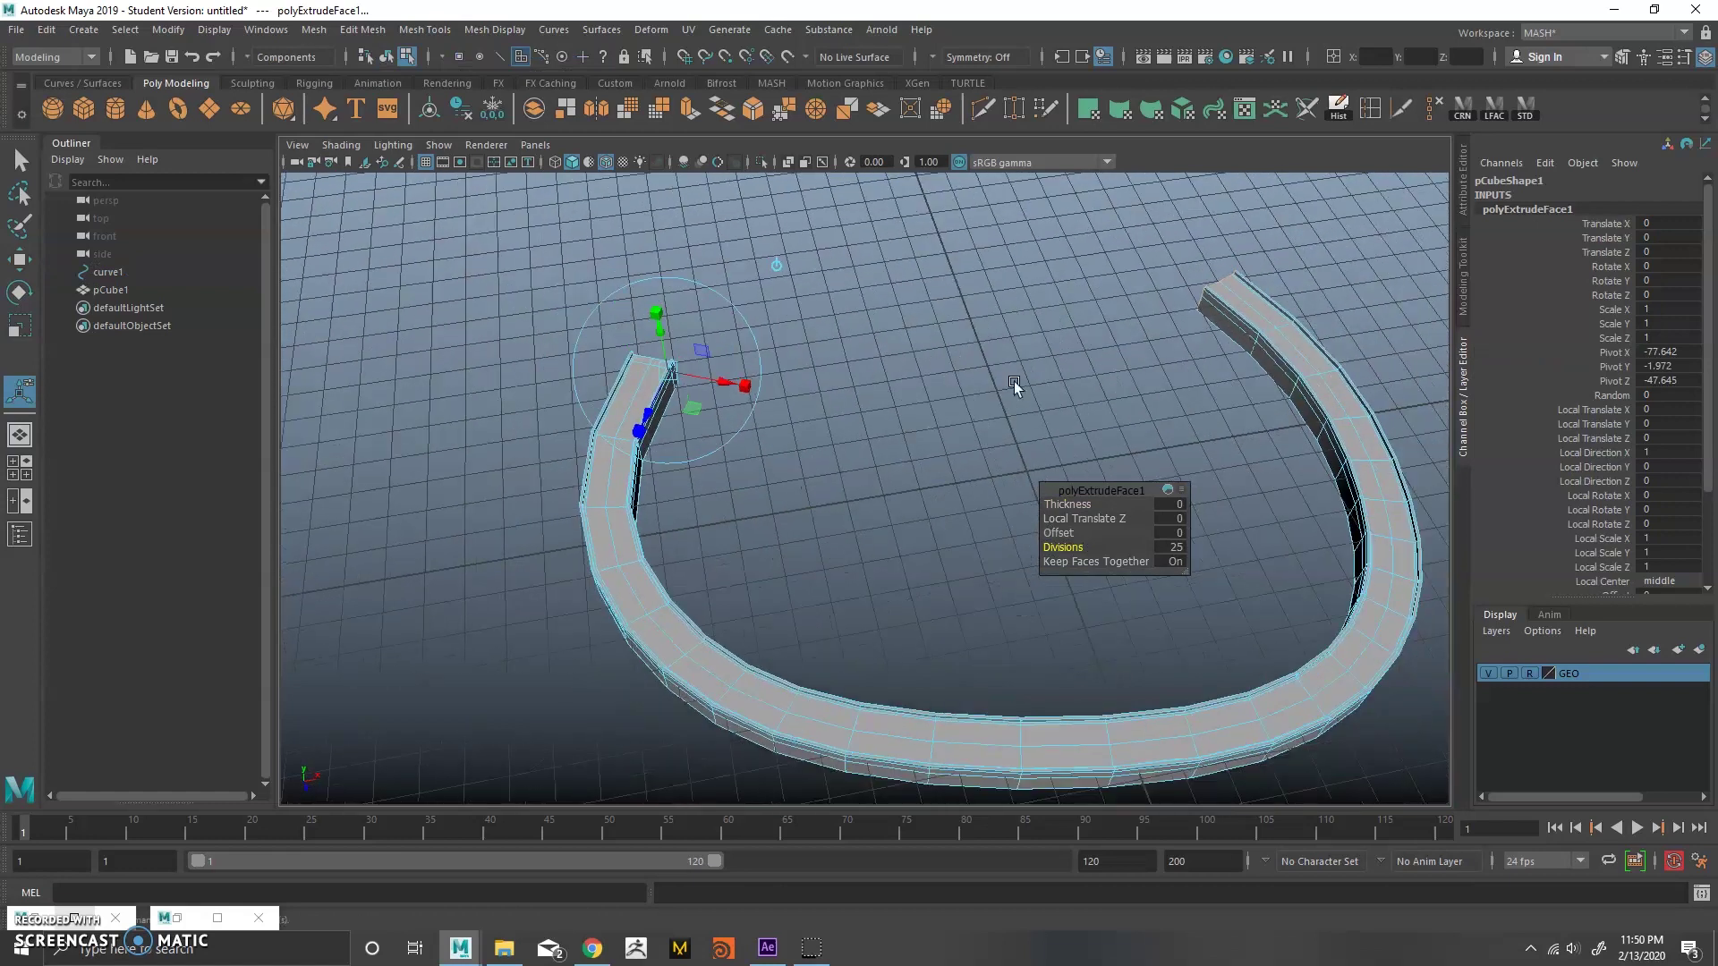
{"action": "middle_click_drag", "start_coordinate": [1013, 381], "coordinate": [941, 361], "text": "alt"}
{"action": "key", "text": "w"}
Return the extruded road to object selection, display it in wireframe and select curve1.
{"action": "right_click_drag", "start_coordinate": [857, 347], "coordinate": [861, 286]}
{"action": "left_click_drag", "start_coordinate": [916, 391], "coordinate": [734, 284], "text": "alt"}
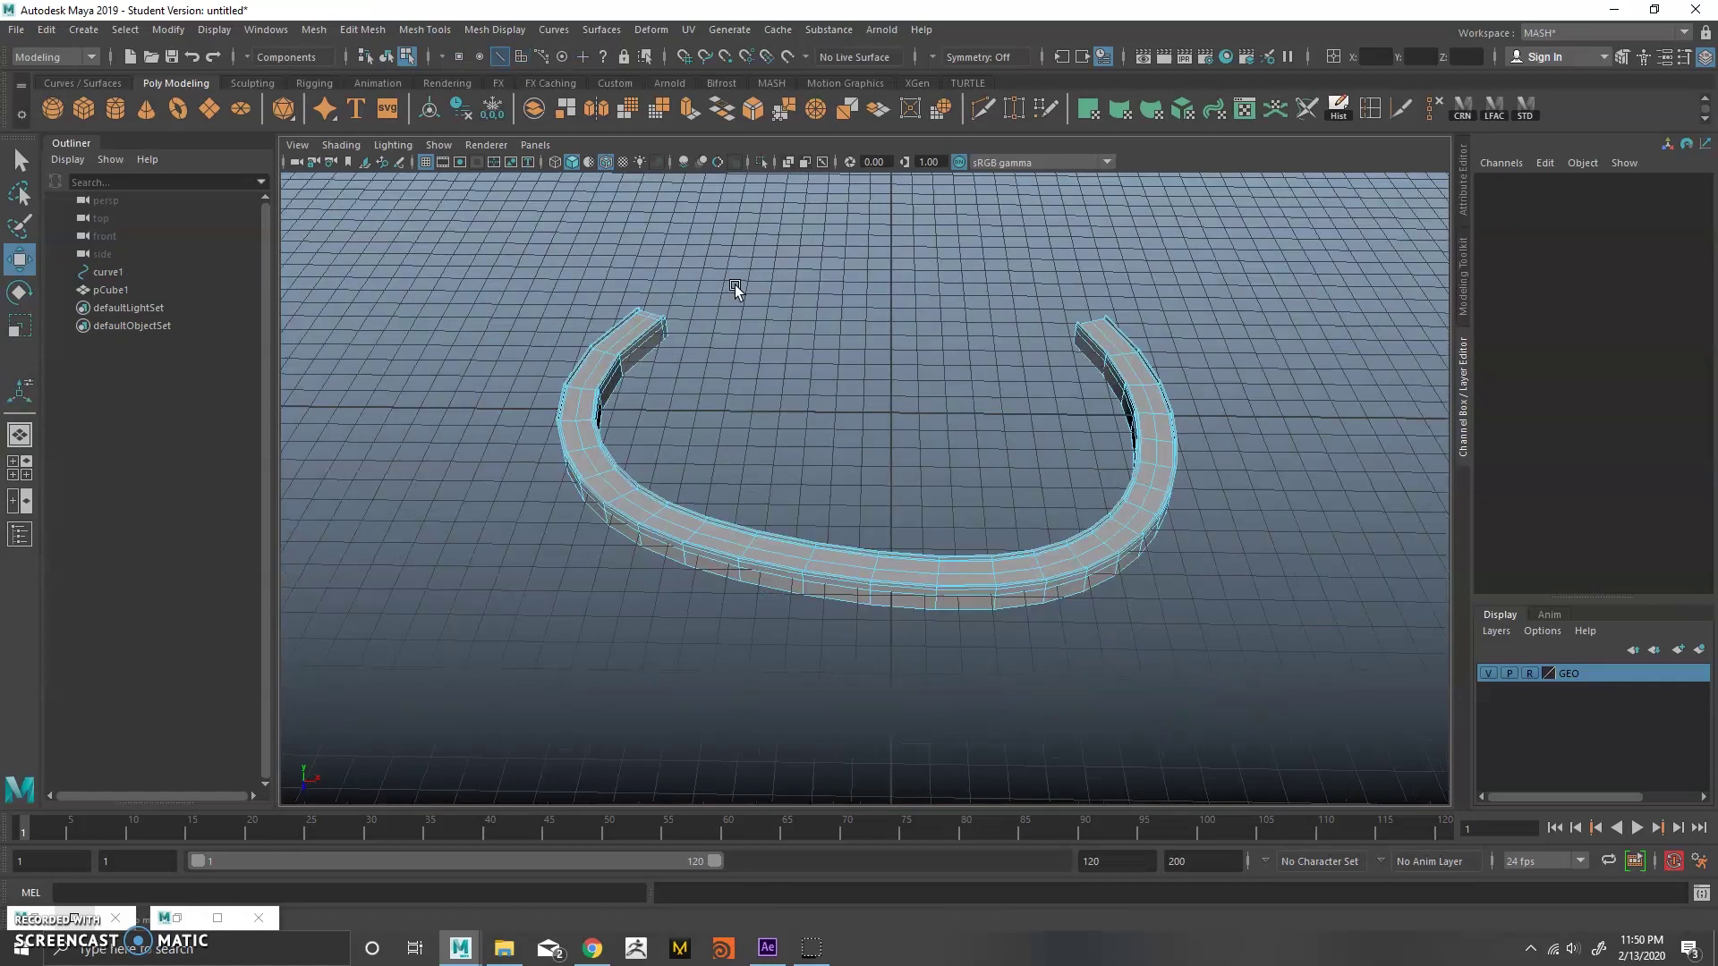
{"action": "middle_click_drag", "start_coordinate": [773, 479], "coordinate": [765, 517], "text": "alt"}
{"action": "left_click_drag", "start_coordinate": [765, 517], "coordinate": [791, 445], "text": "alt"}
{"action": "right_click_drag", "start_coordinate": [790, 446], "coordinate": [832, 436], "text": "alt"}
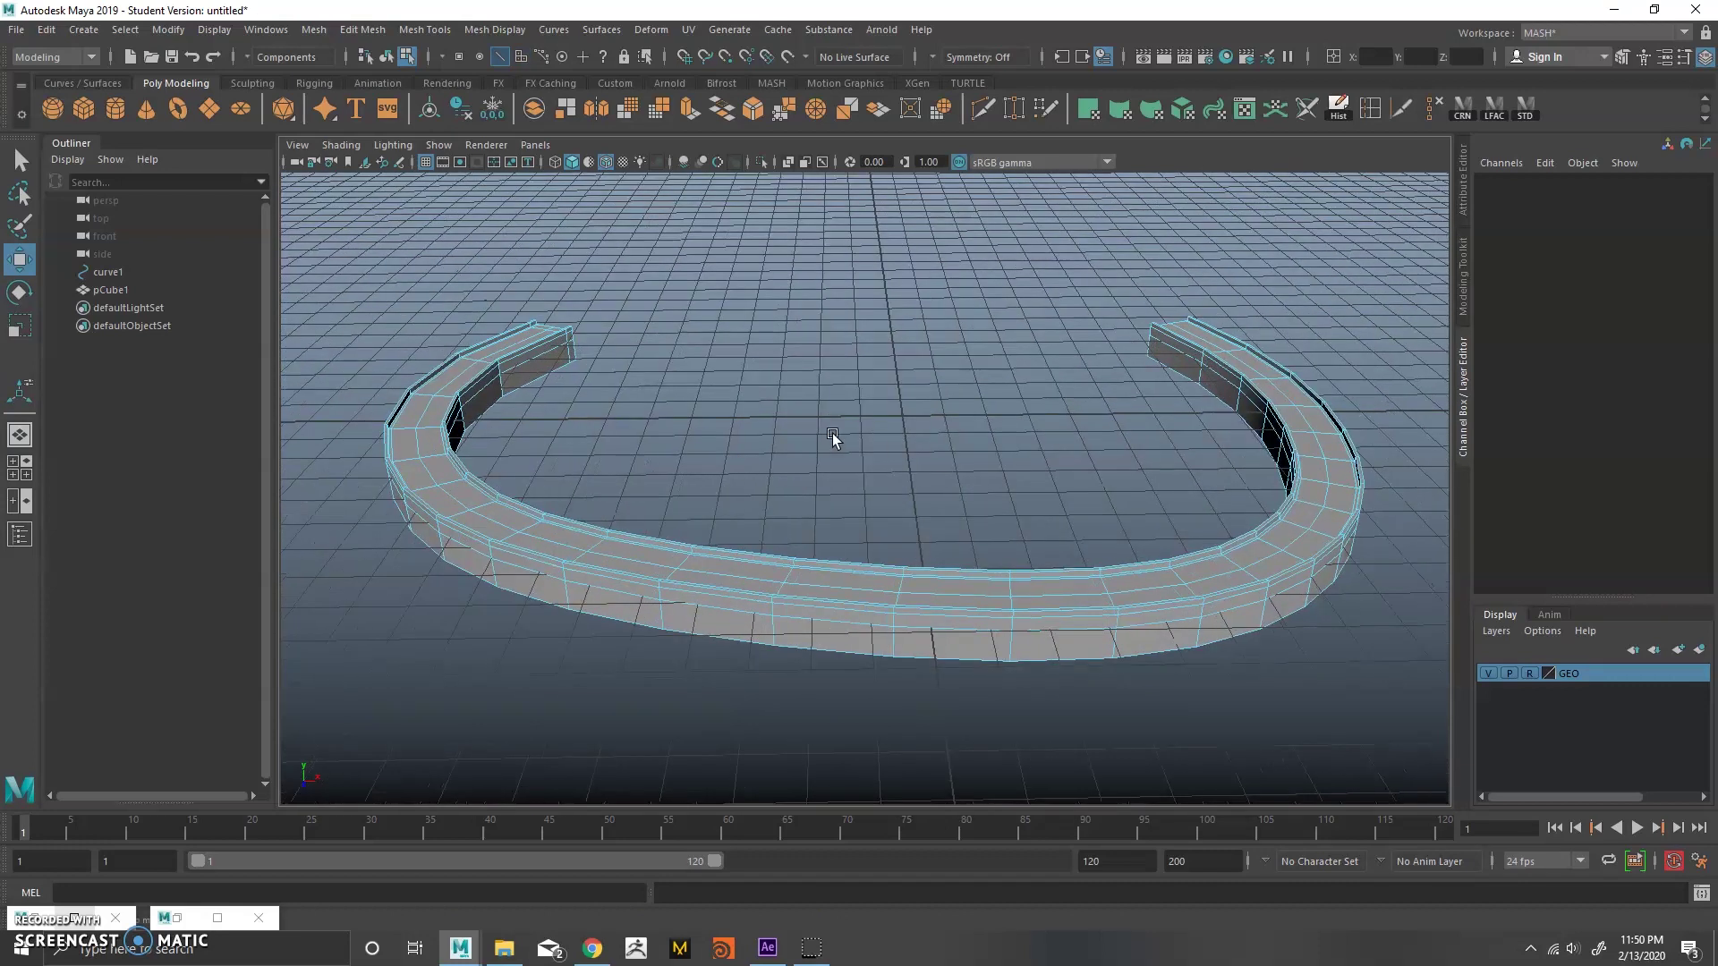
{"action": "mouse_move", "coordinate": [832, 437]}
{"action": "left_mouse_down", "text": "alt"}
{"action": "mouse_move", "coordinate": [788, 426]}
{"action": "mouse_move", "coordinate": [722, 502]}
{"action": "left_mouse_up", "text": "alt"}
{"action": "key", "text": "4"}
{"action": "middle_click_drag", "start_coordinate": [631, 487], "coordinate": [680, 454], "text": "alt"}
{"action": "right_click_drag", "start_coordinate": [680, 454], "coordinate": [680, 542], "text": "alt"}
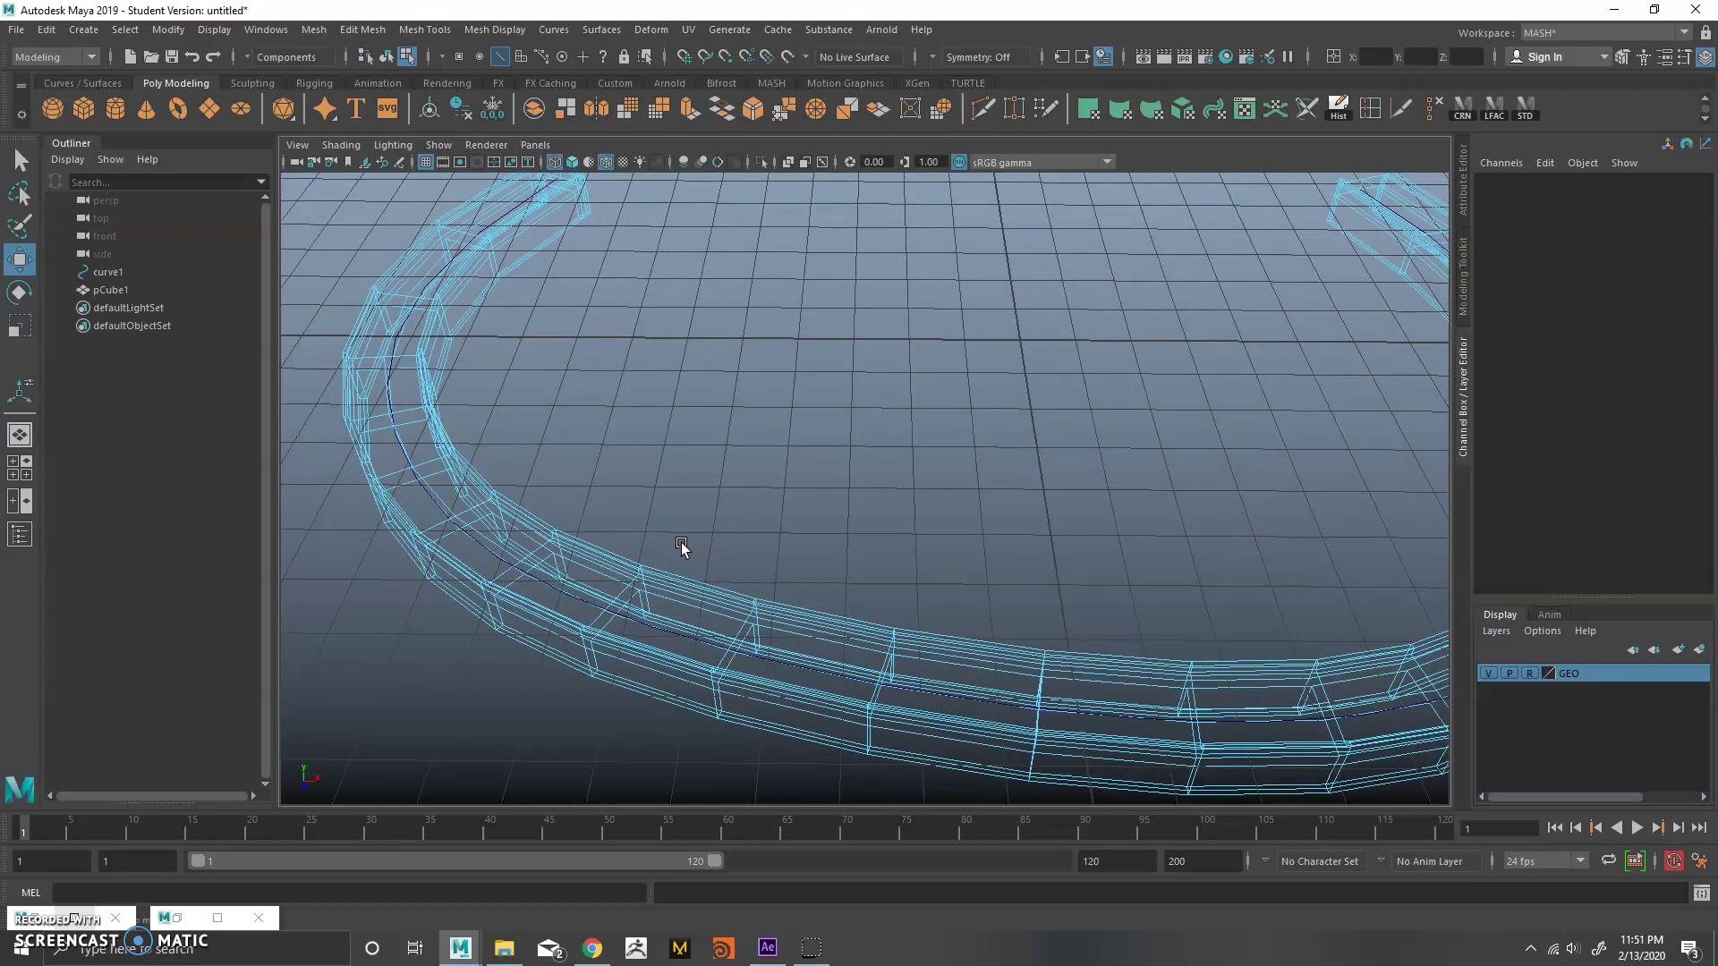
{"action": "left_click_drag", "start_coordinate": [886, 468], "coordinate": [823, 577], "text": "alt"}
{"action": "right_click_drag", "start_coordinate": [937, 426], "coordinate": [947, 411]}
{"action": "left_click", "coordinate": [181, 270]}
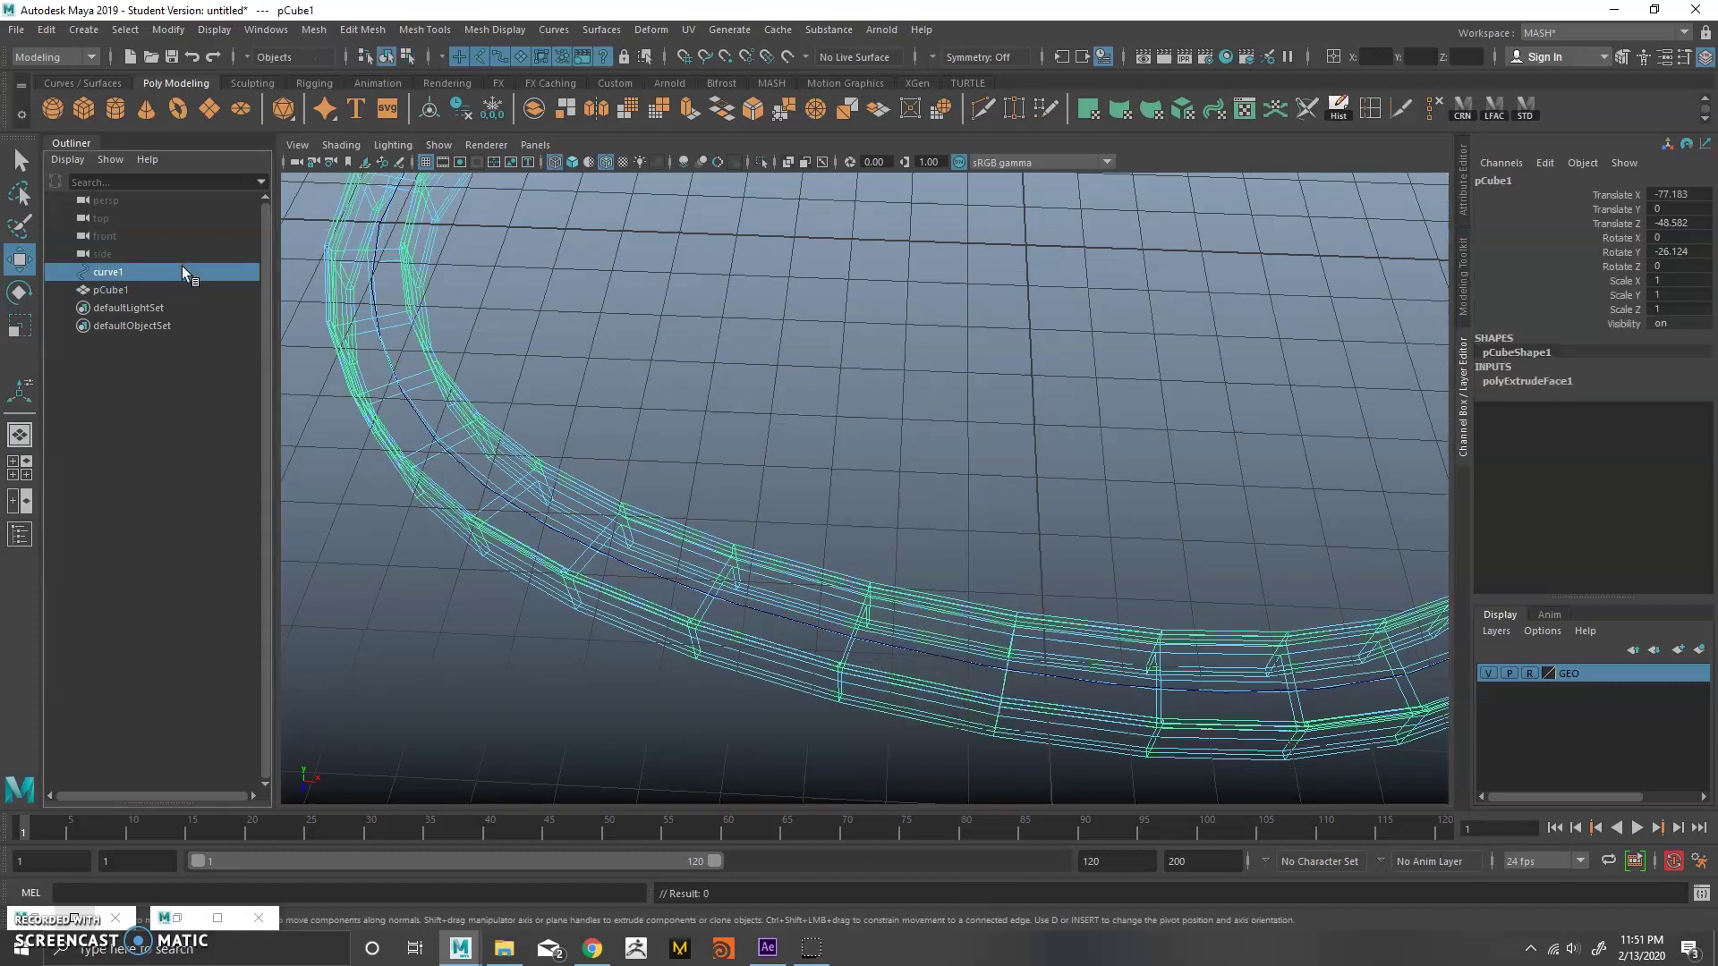
Reshape the extruded road into a winding path by moving control vertices of curve1, and restore the shaded display.
{"action": "left_click", "coordinate": [794, 407]}
{"action": "right_click_drag", "start_coordinate": [799, 582], "coordinate": [987, 407], "text": "alt"}
{"action": "left_click_drag", "start_coordinate": [997, 350], "coordinate": [1084, 332], "text": "alt"}
{"action": "middle_click_drag", "start_coordinate": [1087, 336], "coordinate": [1020, 358]}
{"action": "left_click_drag", "start_coordinate": [1173, 333], "coordinate": [1038, 465]}
{"action": "left_click_drag", "start_coordinate": [1148, 484], "coordinate": [1218, 407]}
{"action": "left_click_drag", "start_coordinate": [1041, 367], "coordinate": [1217, 581]}
{"action": "left_click_drag", "start_coordinate": [1000, 519], "coordinate": [1133, 632]}
{"action": "middle_click_drag", "start_coordinate": [1108, 644], "coordinate": [895, 564]}
{"action": "middle_click_drag", "start_coordinate": [987, 682], "coordinate": [865, 808]}
{"action": "middle_click_drag", "start_coordinate": [756, 637], "coordinate": [794, 545]}
{"action": "left_click_drag", "start_coordinate": [555, 481], "coordinate": [591, 516]}
{"action": "left_click_drag", "start_coordinate": [656, 567], "coordinate": [614, 618]}
{"action": "left_click_drag", "start_coordinate": [792, 499], "coordinate": [970, 439], "text": "alt"}
{"action": "left_click_drag", "start_coordinate": [763, 411], "coordinate": [1032, 469], "text": "alt"}
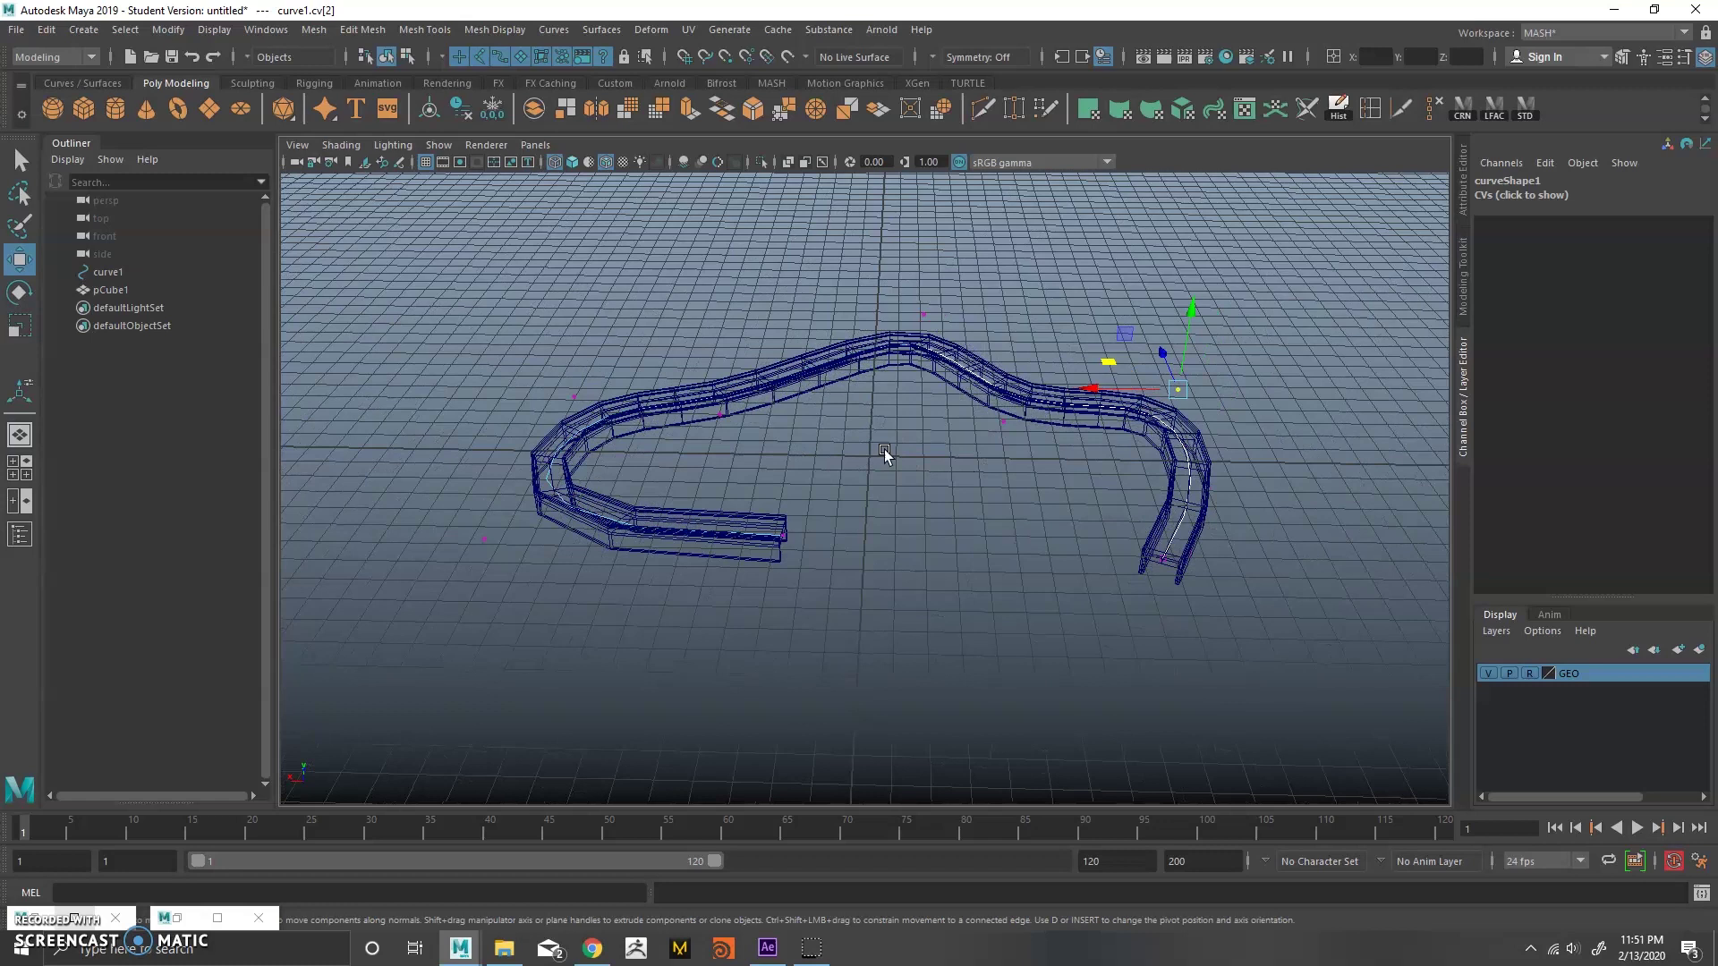
{"action": "key", "text": "5"}
{"action": "mouse_move", "coordinate": [891, 469]}
{"action": "left_mouse_down", "text": "alt"}
{"action": "mouse_move", "coordinate": [1106, 497]}
{"action": "mouse_move", "coordinate": [995, 478]}
{"action": "mouse_move", "coordinate": [691, 369]}
{"action": "left_mouse_up", "text": "alt"}
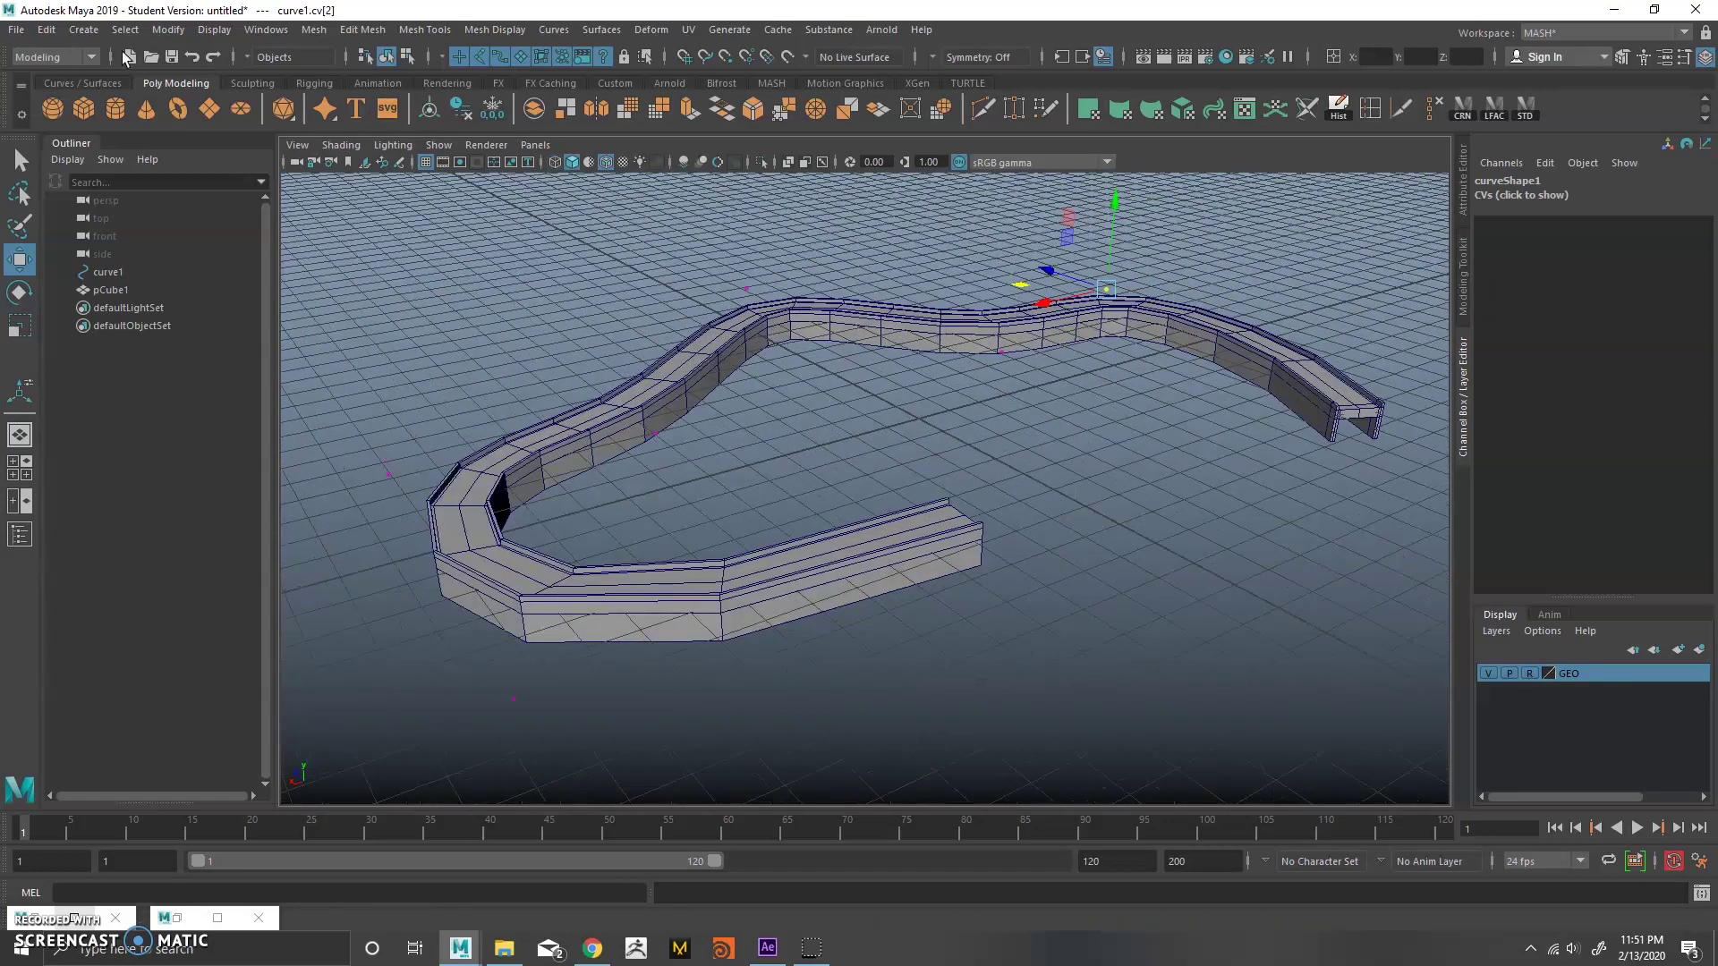
Open the scene highway_05.ma from the highway_build folder without saving the current scene.
{"action": "left_click", "coordinate": [16, 29]}
{"action": "left_click", "coordinate": [54, 58]}
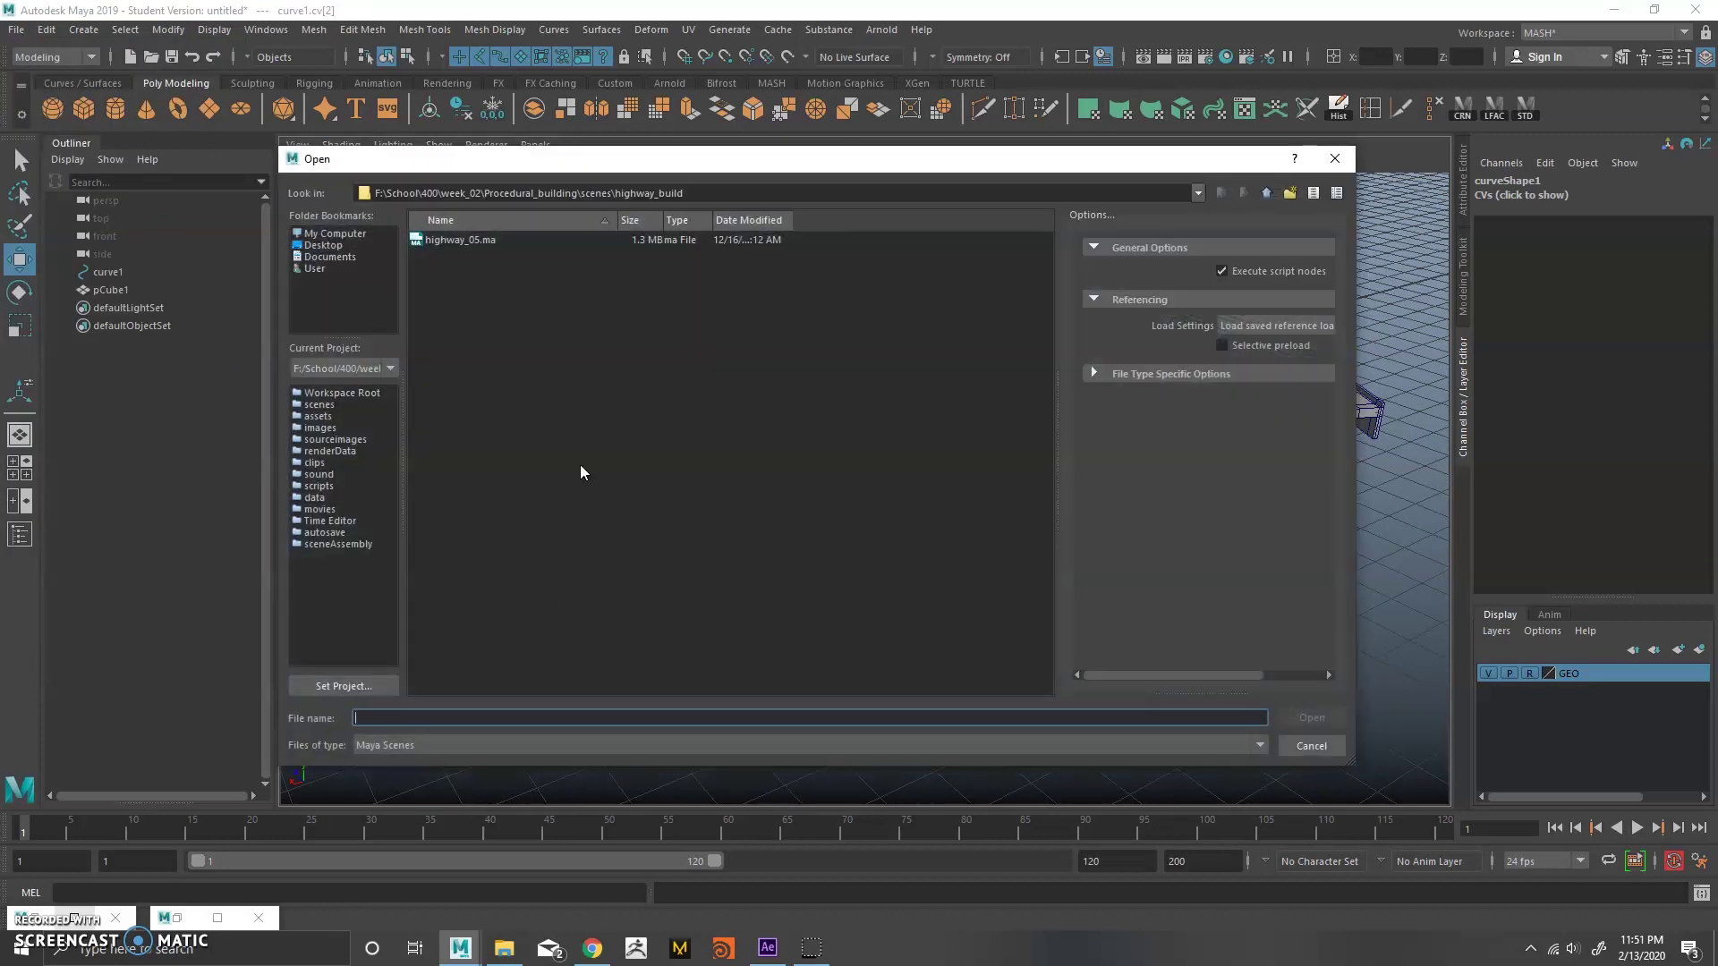
{"action": "left_click", "coordinate": [460, 240]}
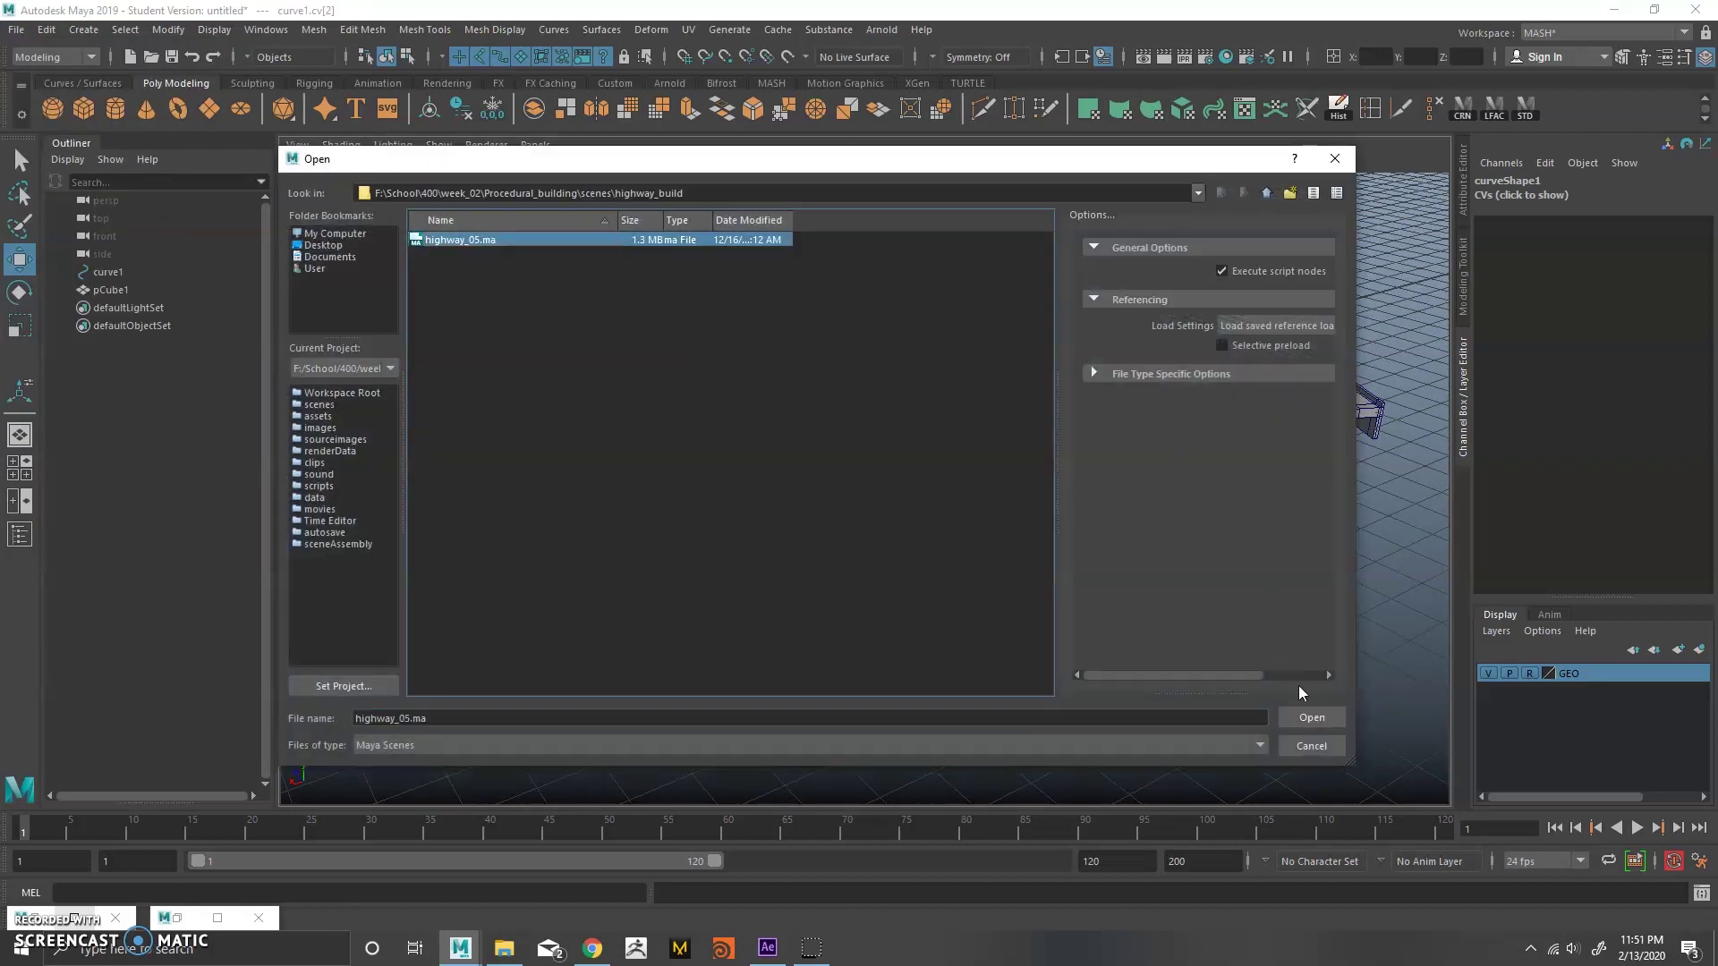
{"action": "left_click", "coordinate": [1303, 719]}
{"action": "left_click", "coordinate": [852, 480]}
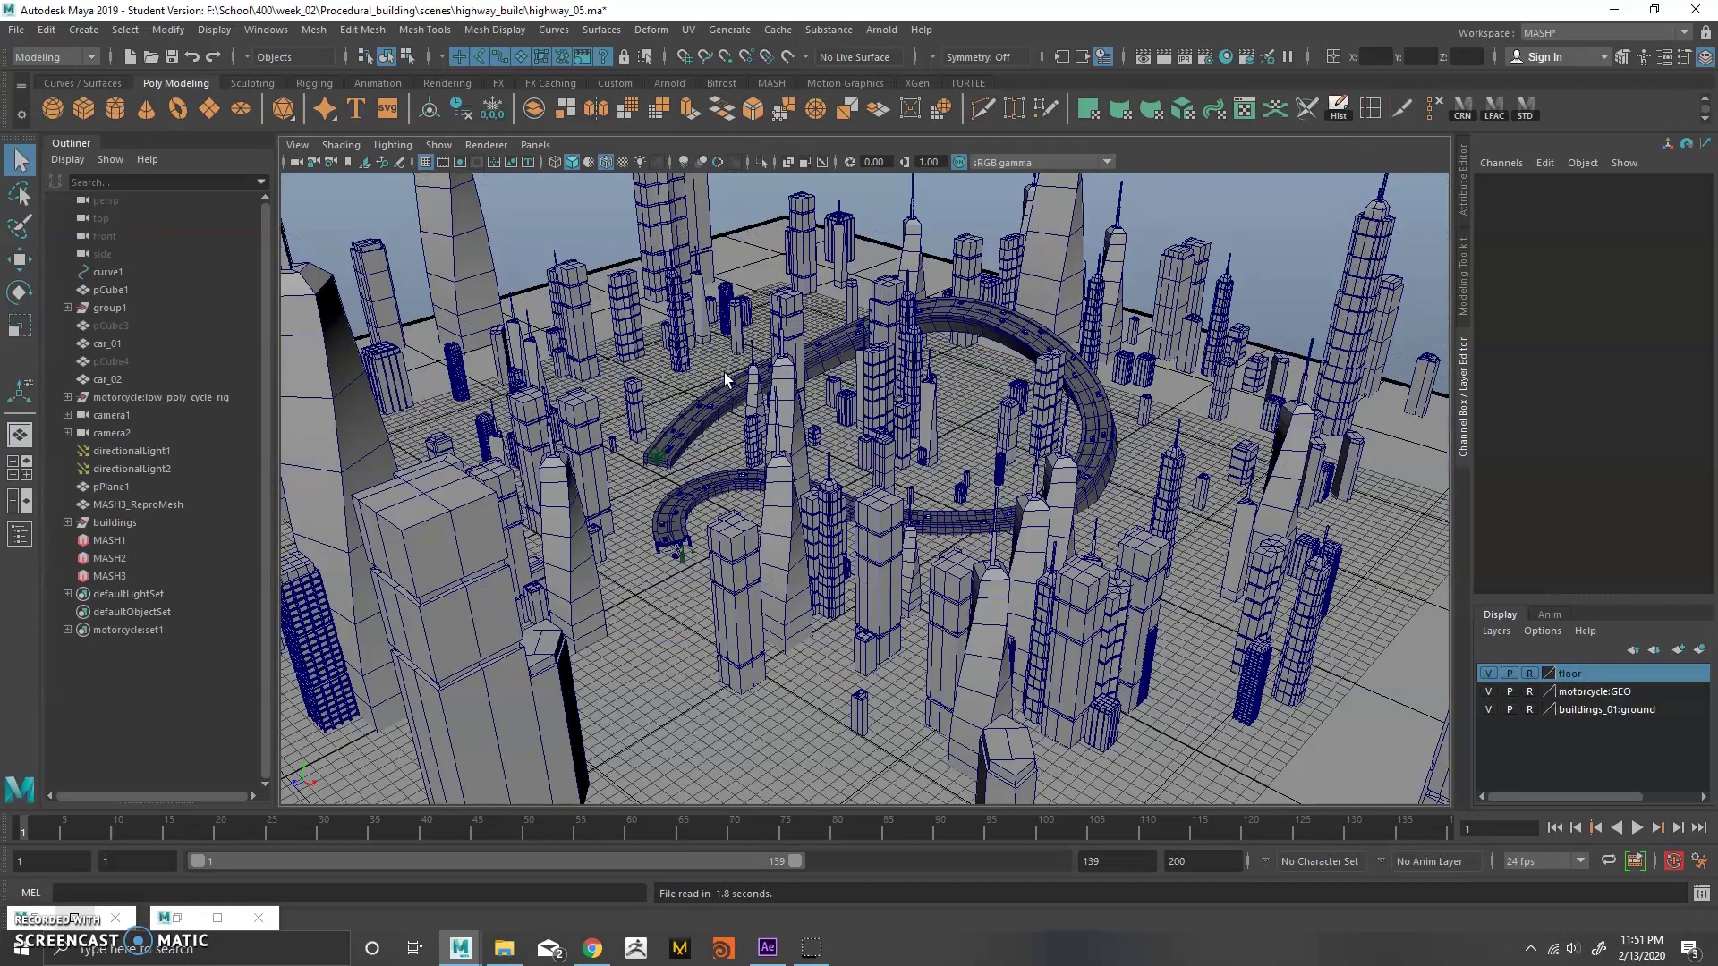
Hide the MASH3_ReproMesh buildings so that the highway stands alone on the ground plane.
{"action": "left_click_drag", "start_coordinate": [772, 432], "coordinate": [785, 488], "text": "alt"}
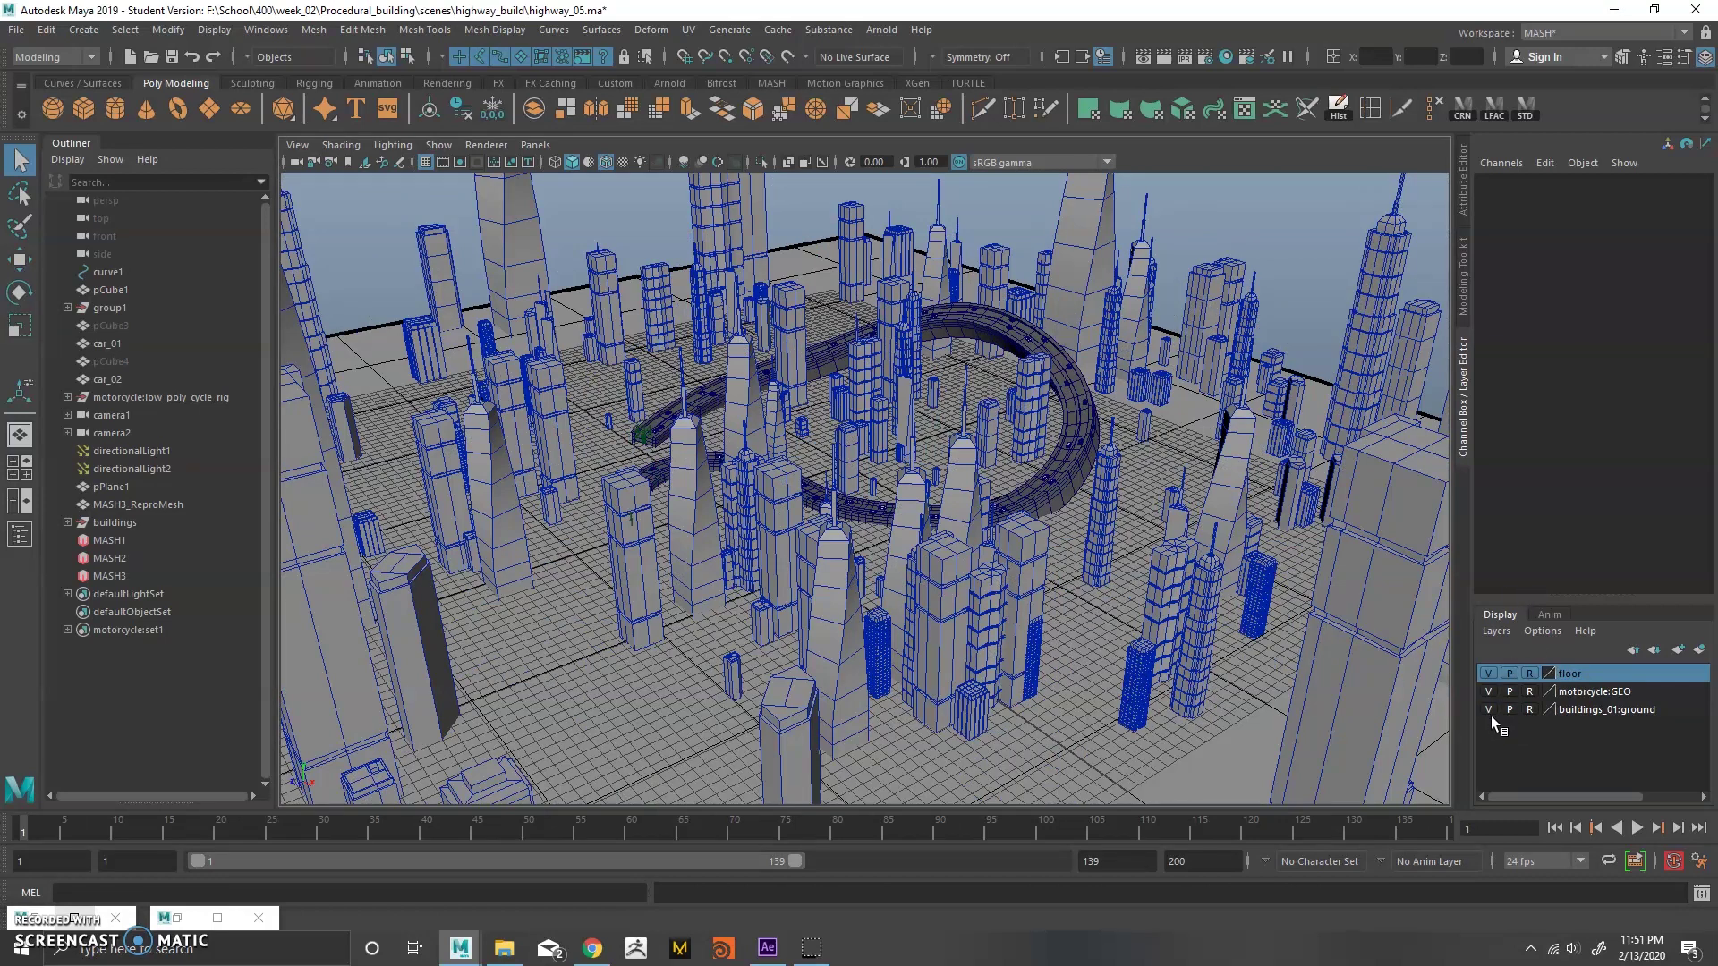
{"action": "left_click", "coordinate": [126, 308]}
{"action": "left_click", "coordinate": [512, 279]}
{"action": "key", "text": "h"}
{"action": "left_click_drag", "start_coordinate": [621, 461], "coordinate": [671, 421], "text": "alt"}
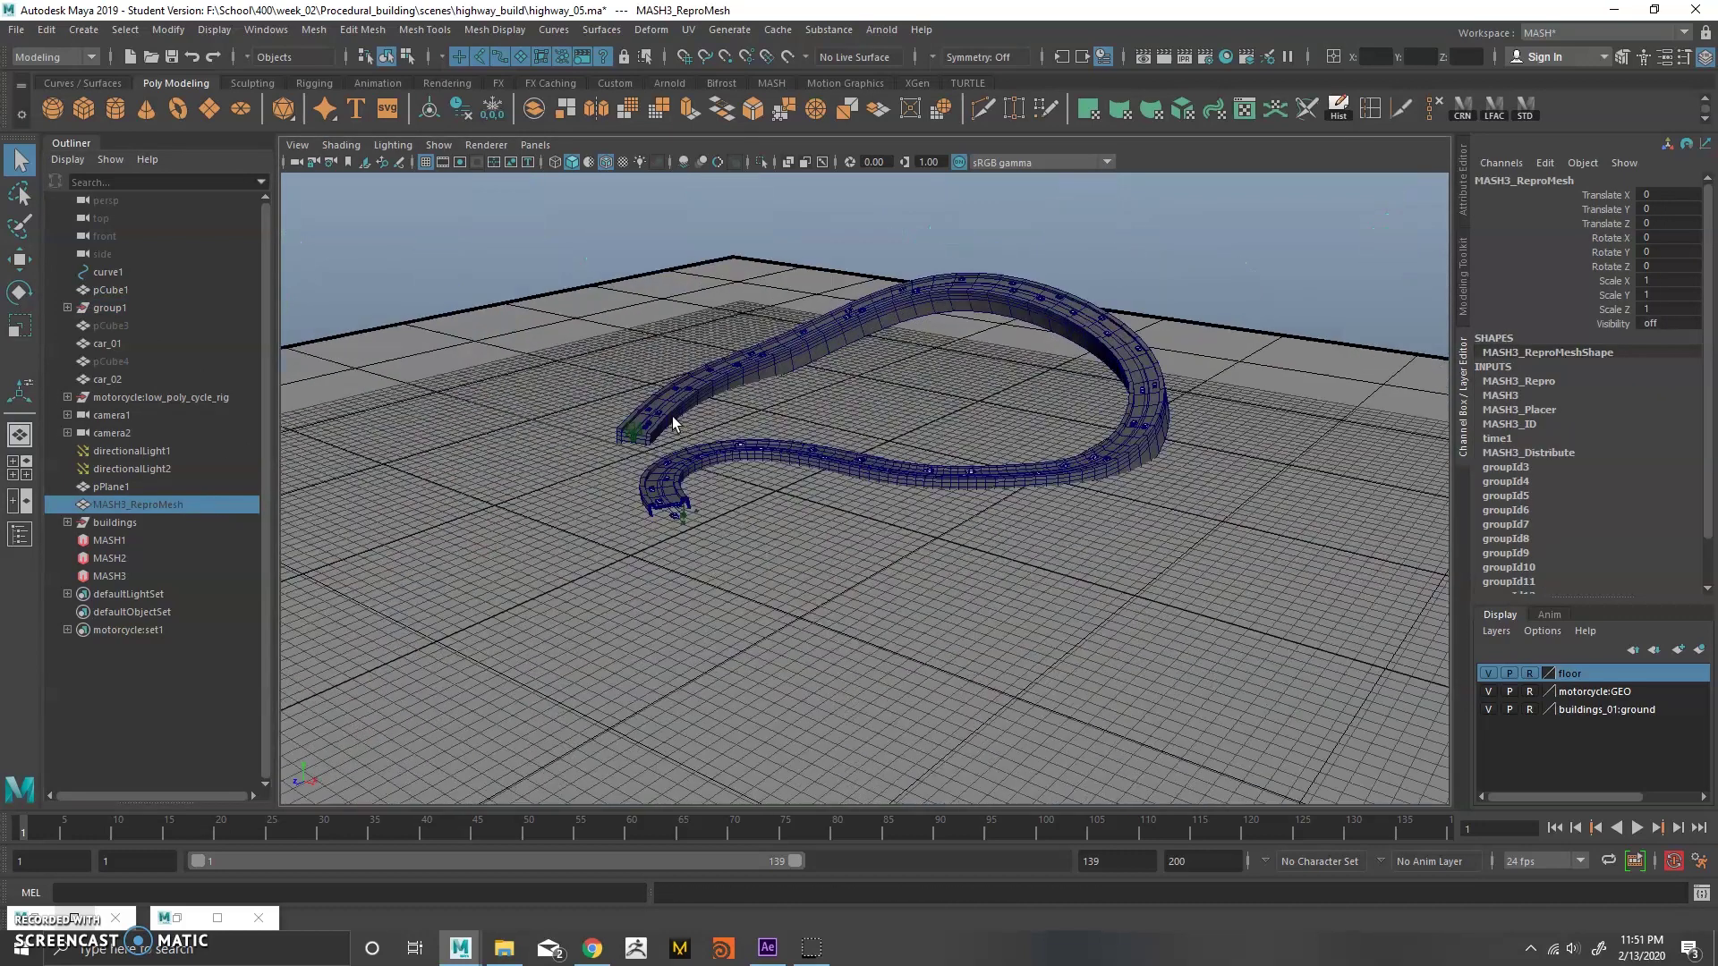
Examine the highway's open end, its wall profile and the cars distributed along its lanes.
{"action": "right_click_drag", "start_coordinate": [671, 421], "coordinate": [791, 395], "text": "alt"}
{"action": "middle_click_drag", "start_coordinate": [792, 396], "coordinate": [839, 390], "text": "alt"}
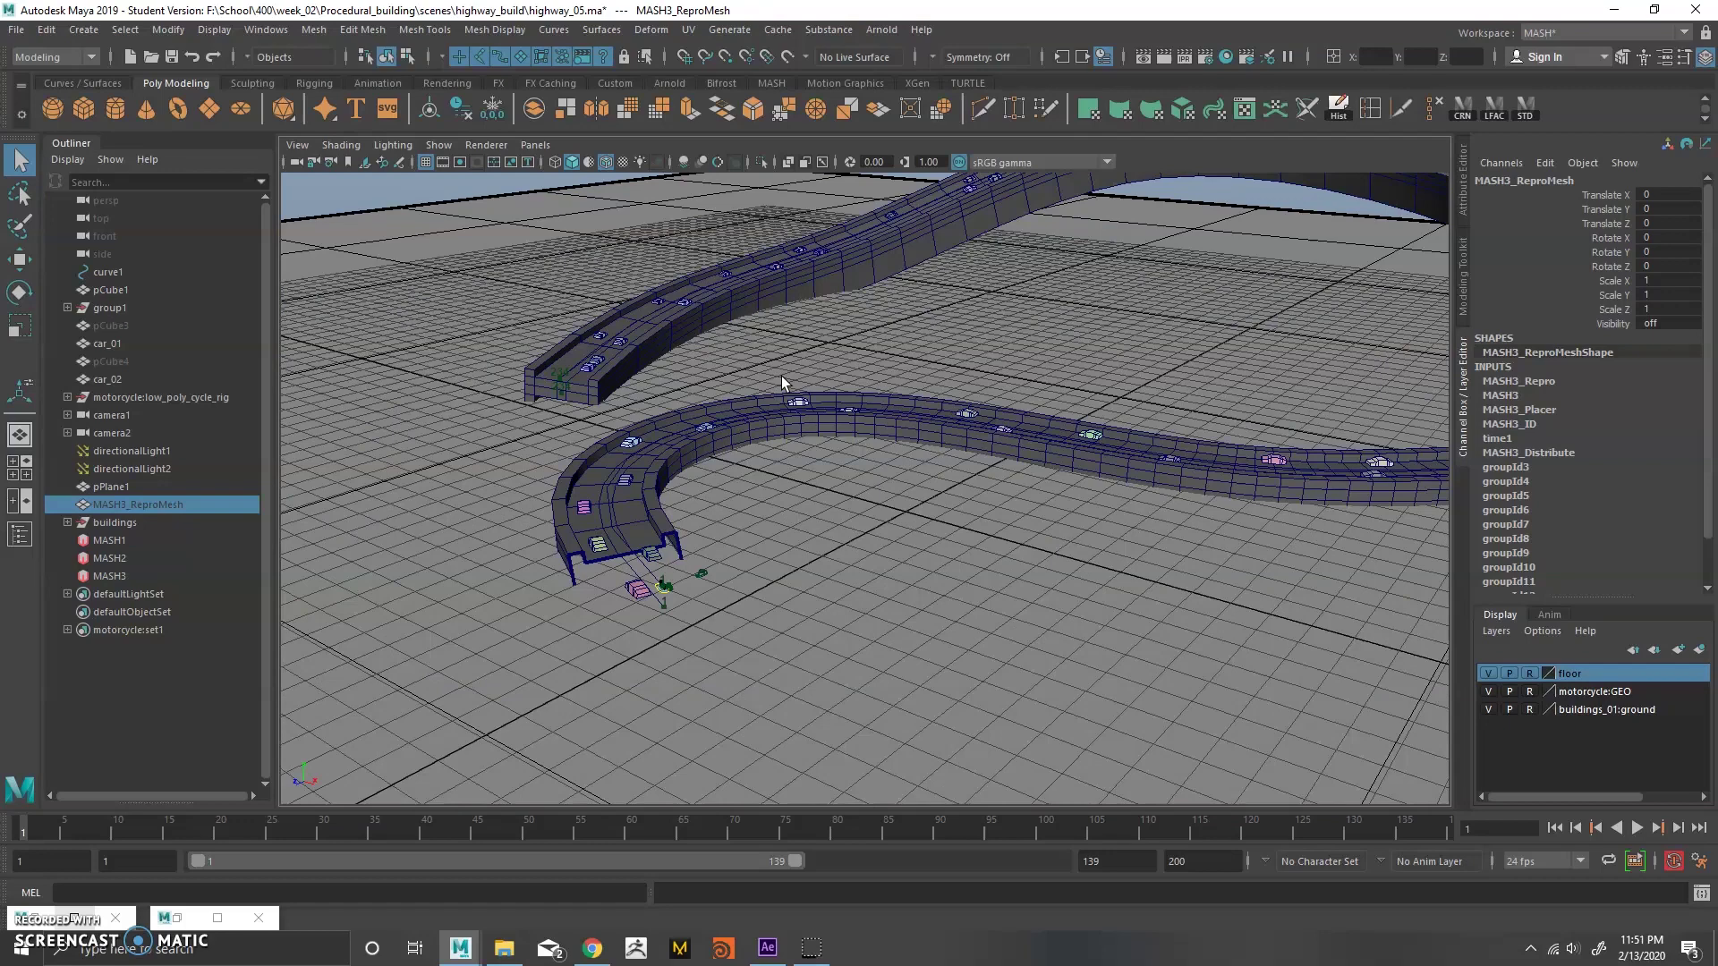
{"action": "left_click_drag", "start_coordinate": [758, 288], "coordinate": [852, 442], "text": "alt"}
{"action": "right_click_drag", "start_coordinate": [851, 442], "coordinate": [743, 487], "text": "alt"}
{"action": "middle_click_drag", "start_coordinate": [743, 488], "coordinate": [703, 394], "text": "alt"}
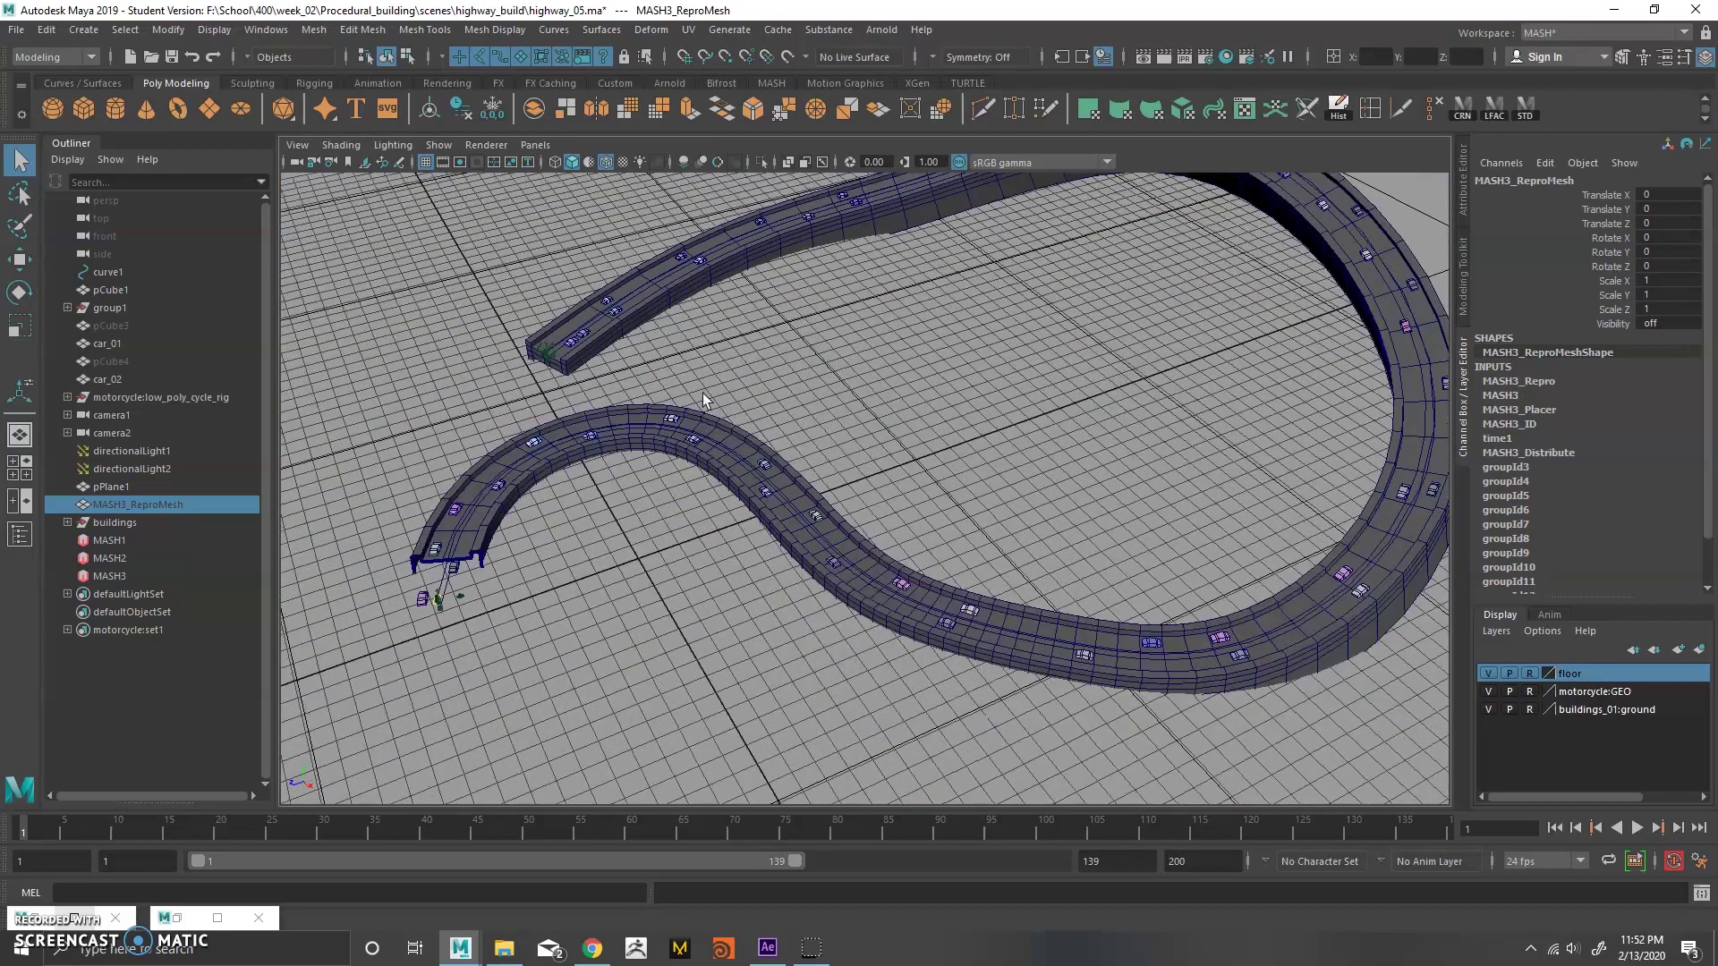
{"action": "right_click_drag", "start_coordinate": [703, 395], "coordinate": [760, 430], "text": "alt"}
{"action": "left_click_drag", "start_coordinate": [723, 373], "coordinate": [819, 413], "text": "alt"}
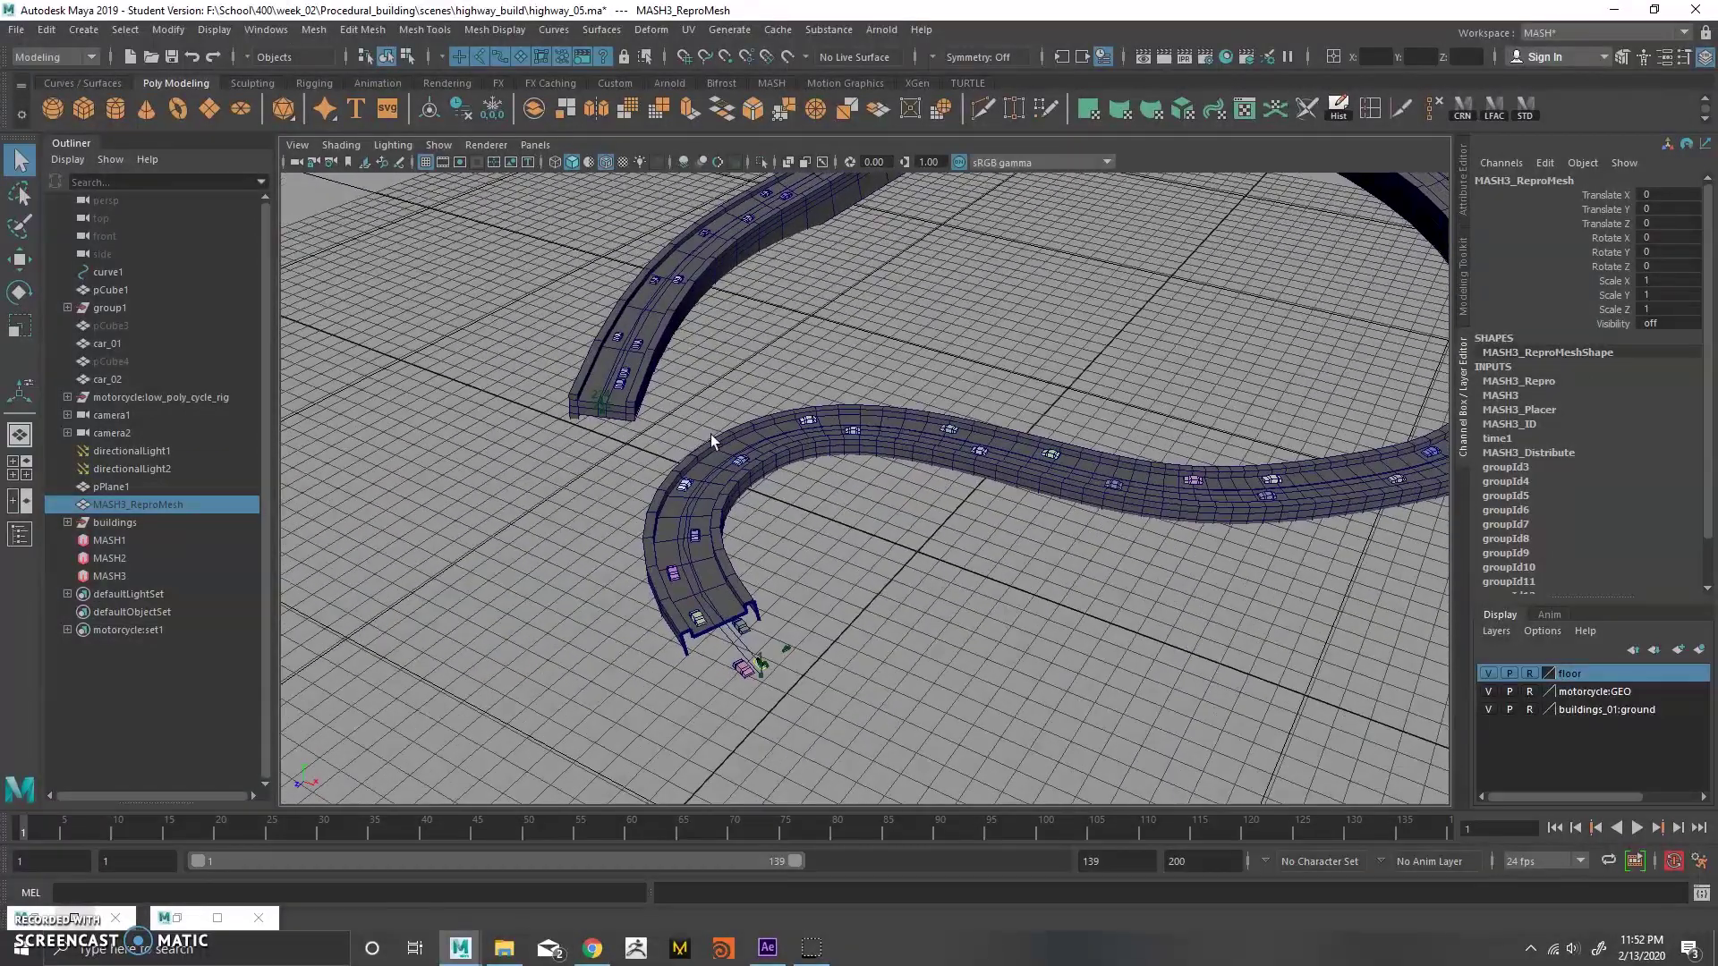
{"action": "right_click_drag", "start_coordinate": [713, 394], "coordinate": [752, 338], "text": "alt"}
{"action": "left_click_drag", "start_coordinate": [811, 417], "coordinate": [840, 421], "text": "alt"}
{"action": "right_click_drag", "start_coordinate": [840, 422], "coordinate": [851, 450], "text": "alt"}
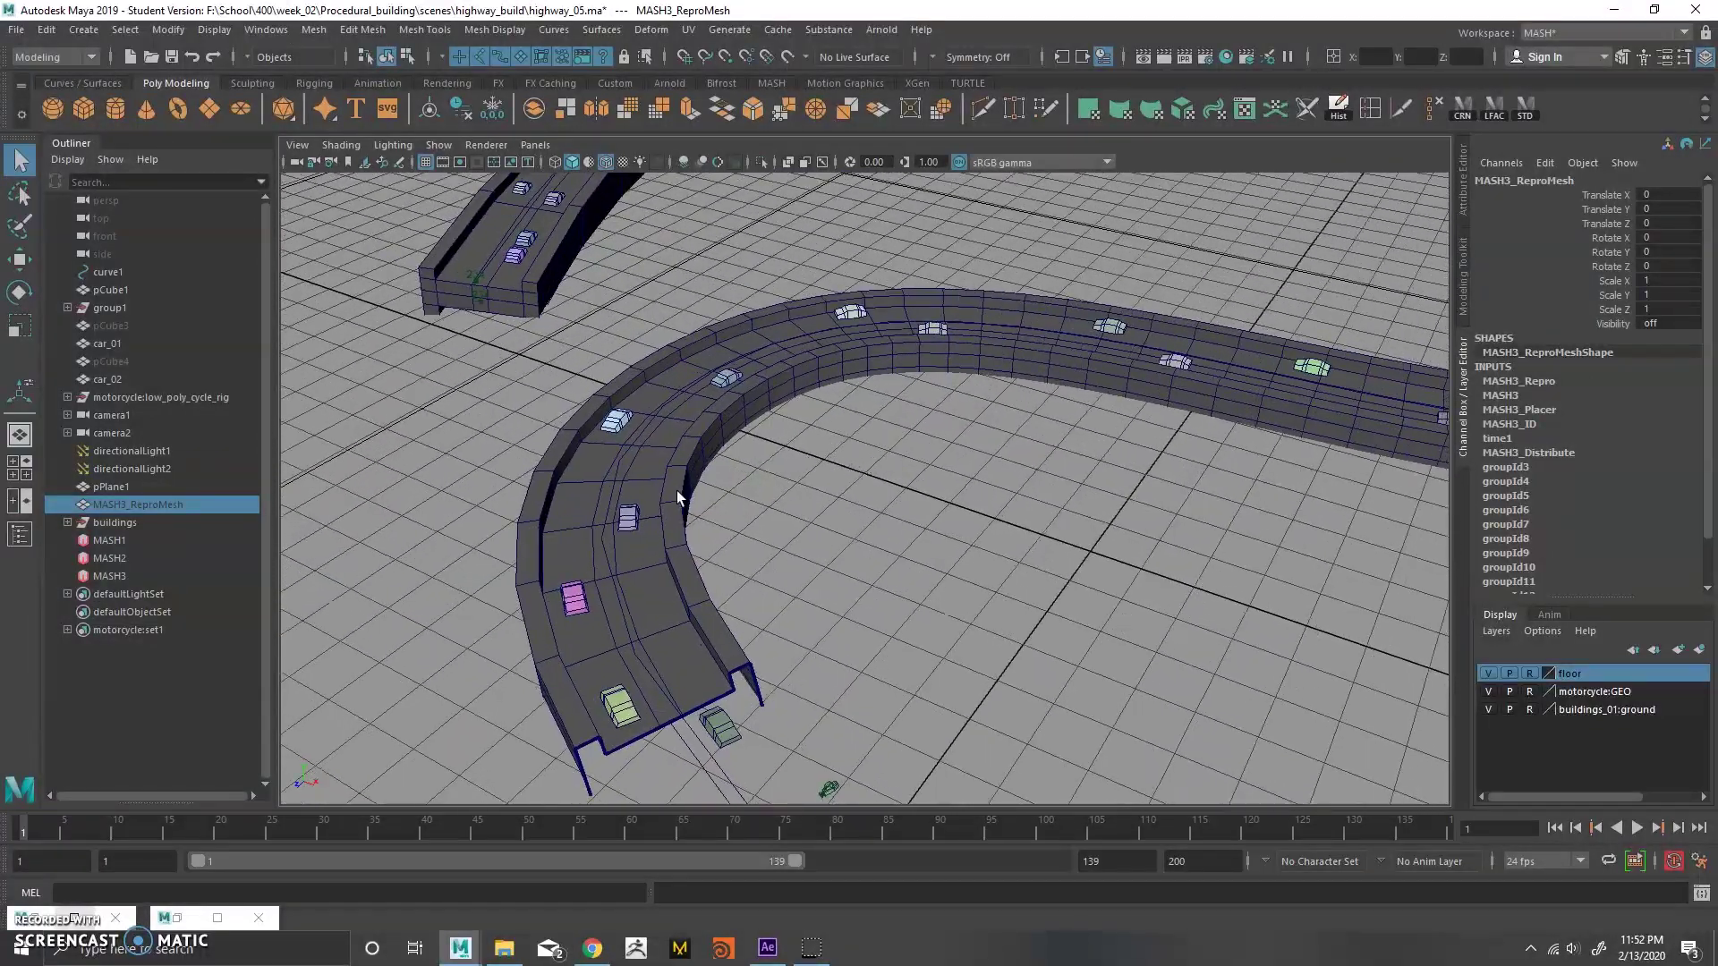
{"action": "left_click_drag", "start_coordinate": [711, 491], "coordinate": [731, 476], "text": "alt"}
{"action": "right_click_drag", "start_coordinate": [708, 509], "coordinate": [818, 506], "text": "alt"}
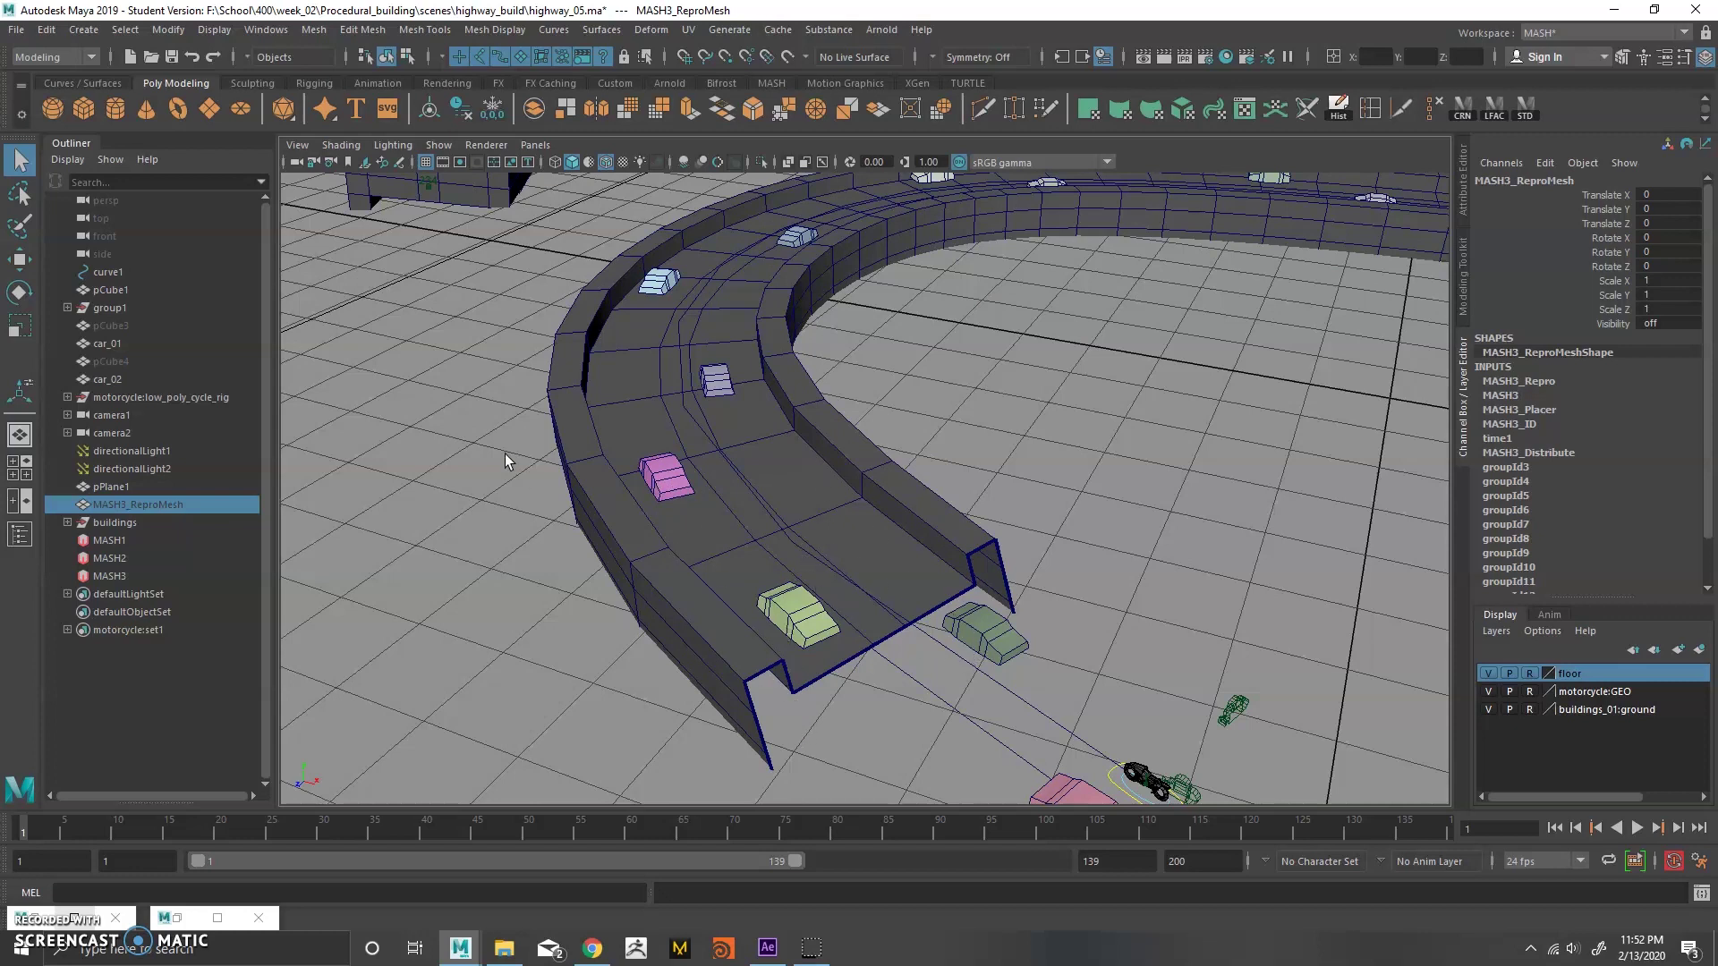
Inspect the whole highway loop and play back the traffic animation along it.
{"action": "right_click_drag", "start_coordinate": [787, 430], "coordinate": [648, 417], "text": "alt"}
{"action": "left_click_drag", "start_coordinate": [993, 362], "coordinate": [855, 399], "text": "alt"}
{"action": "right_click_drag", "start_coordinate": [864, 439], "coordinate": [921, 458], "text": "alt"}
{"action": "left_click_drag", "start_coordinate": [920, 458], "coordinate": [839, 408], "text": "alt"}
{"action": "right_click_drag", "start_coordinate": [839, 408], "coordinate": [801, 410], "text": "alt"}
{"action": "middle_click_drag", "start_coordinate": [843, 412], "coordinate": [850, 458], "text": "alt"}
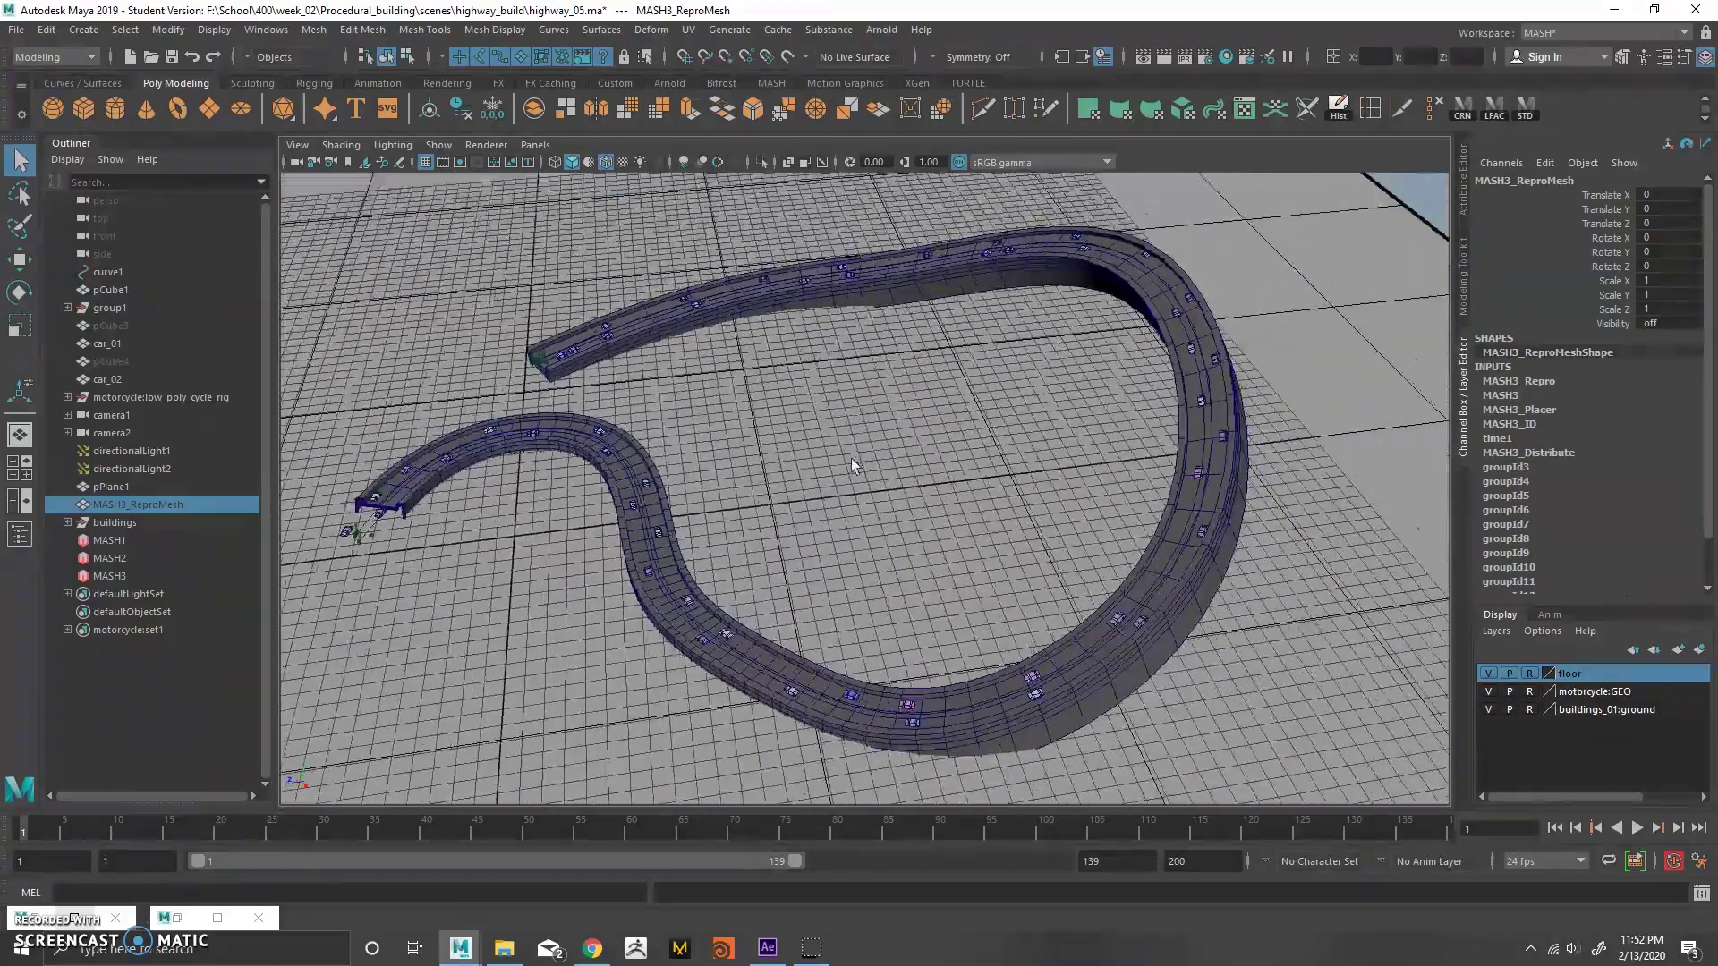
{"action": "left_click_drag", "start_coordinate": [851, 458], "coordinate": [866, 445], "text": "alt"}
{"action": "right_click_drag", "start_coordinate": [866, 445], "coordinate": [911, 442], "text": "alt"}
{"action": "left_click_drag", "start_coordinate": [911, 442], "coordinate": [947, 438], "text": "alt"}
{"action": "middle_click_drag", "start_coordinate": [914, 404], "coordinate": [873, 449], "text": "alt"}
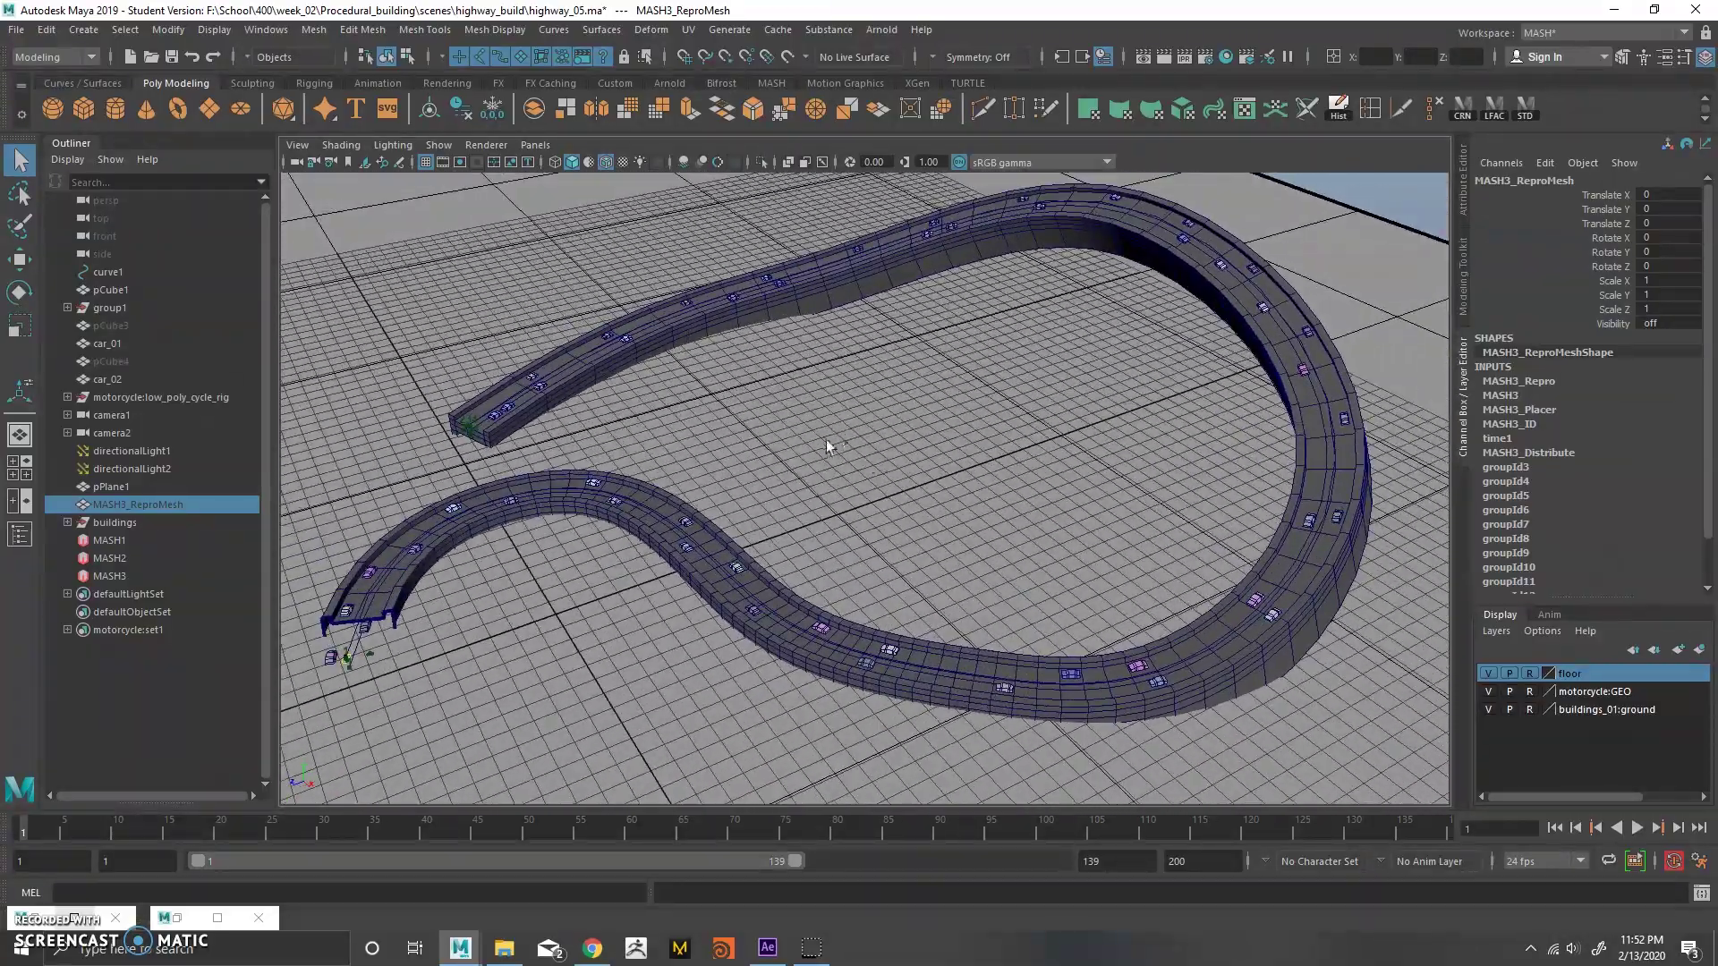
{"action": "middle_click_drag", "start_coordinate": [621, 511], "coordinate": [755, 457], "text": "alt"}
{"action": "right_click_drag", "start_coordinate": [755, 457], "coordinate": [805, 458], "text": "alt"}
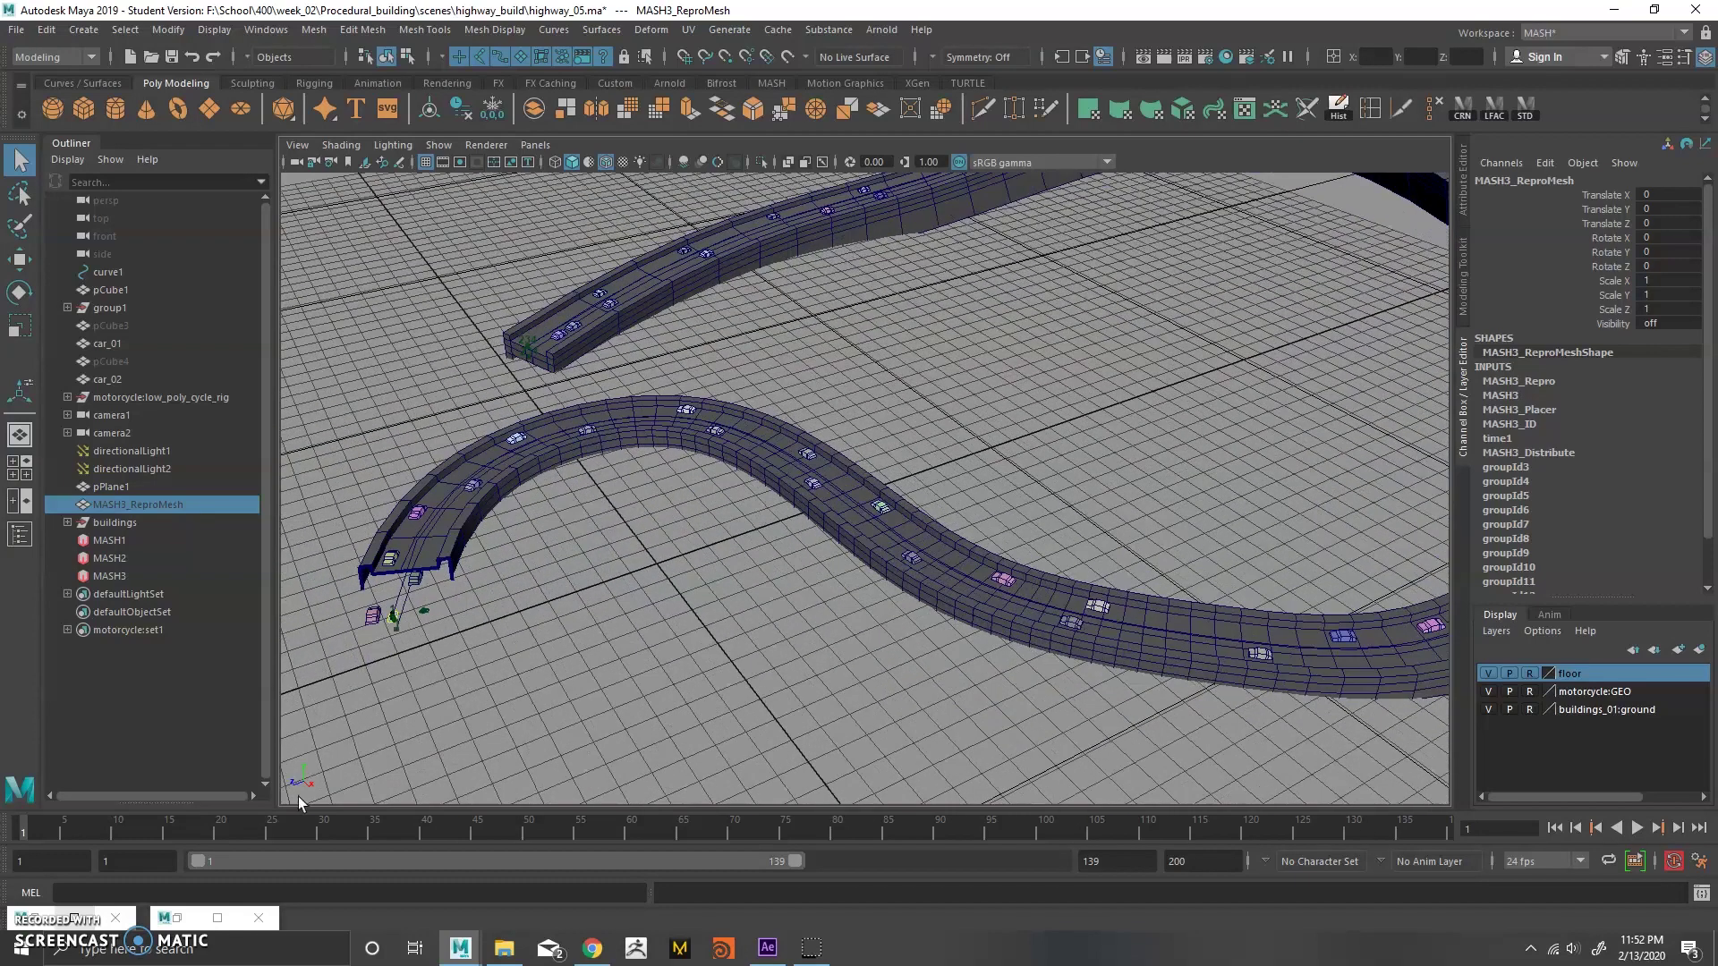
{"action": "key", "text": "alt+v"}
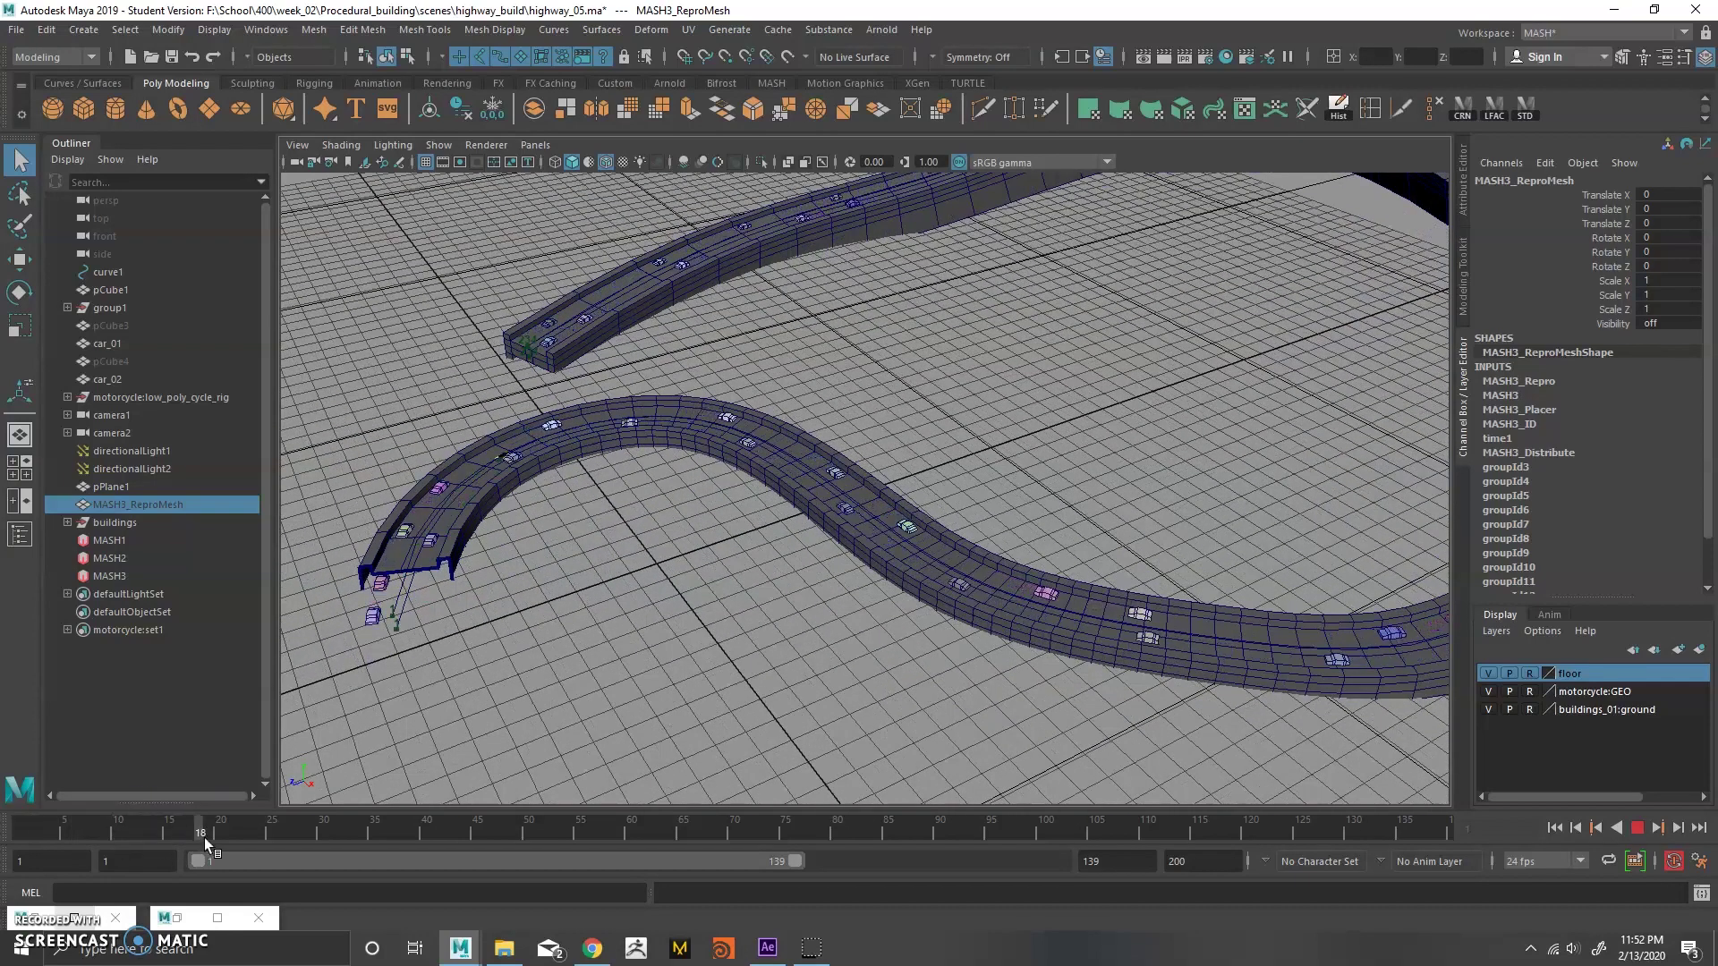
{"action": "key", "text": "alt+v"}
{"action": "right_click_drag", "start_coordinate": [1048, 584], "coordinate": [761, 438], "text": "alt"}
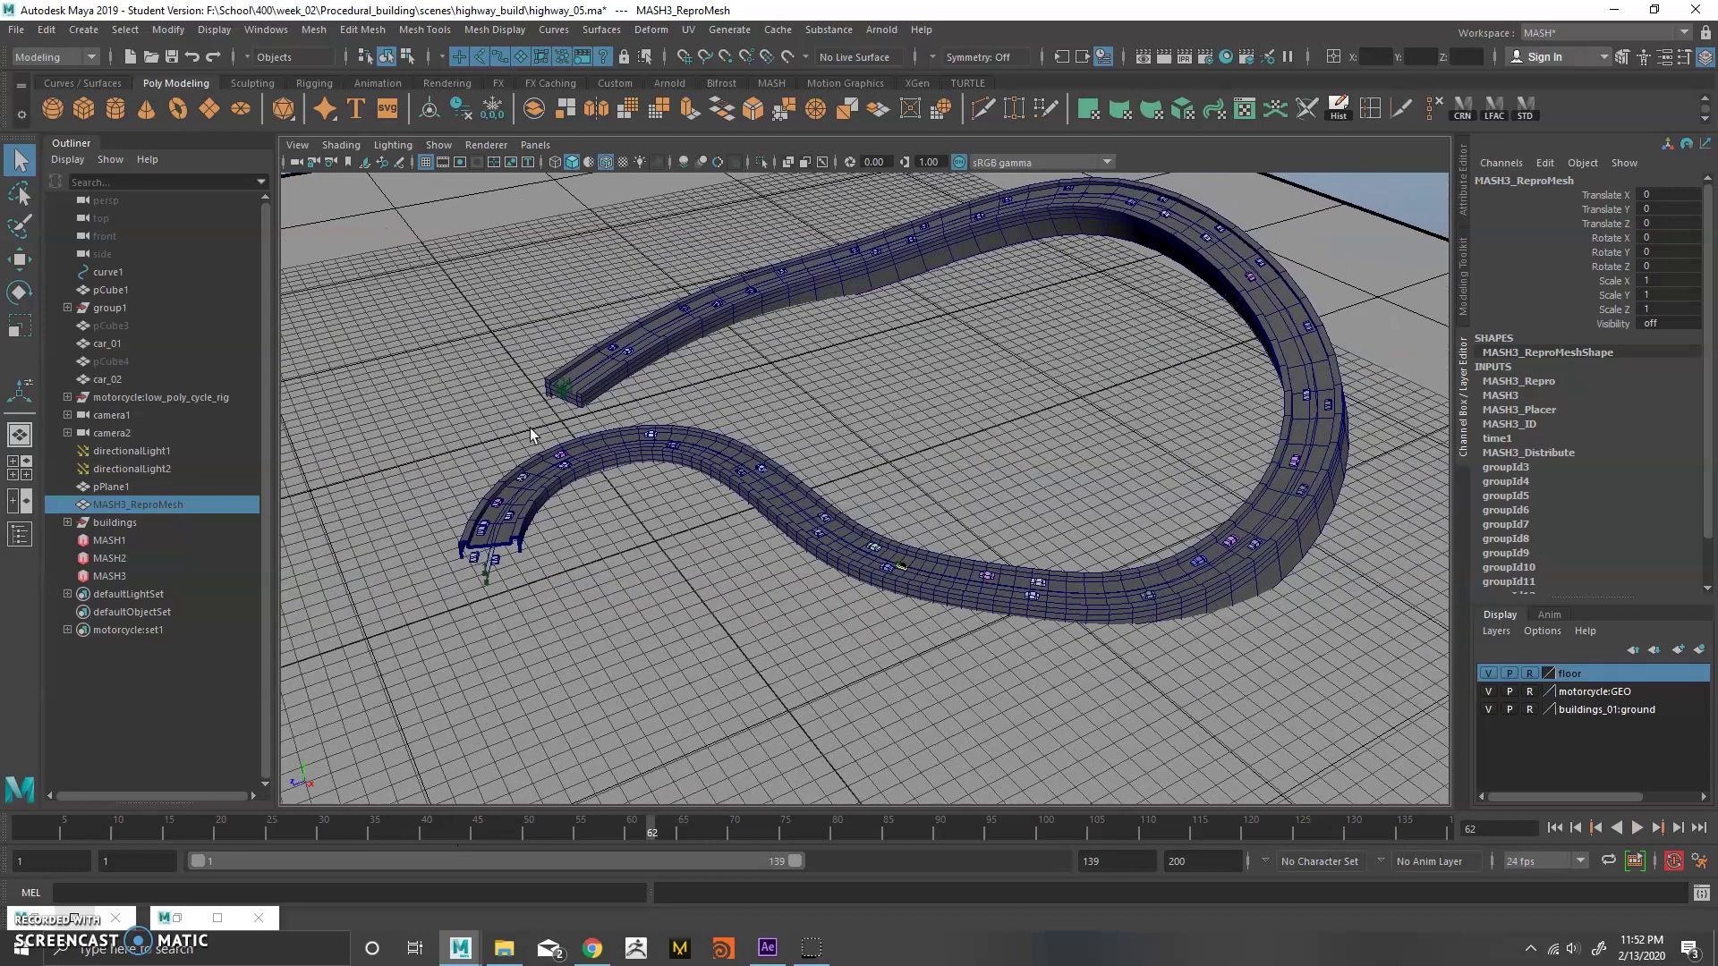
Reshape the highway in wireframe by moving control vertices of curve1, and return to object selection with shaded display.
{"action": "left_click", "coordinate": [137, 268]}
{"action": "key", "text": "4"}
{"action": "mouse_move", "coordinate": [754, 362]}
{"action": "left_mouse_down", "text": "alt"}
{"action": "mouse_move", "coordinate": [1065, 401]}
{"action": "mouse_move", "coordinate": [984, 444]}
{"action": "mouse_move", "coordinate": [877, 429]}
{"action": "mouse_move", "coordinate": [972, 388]}
{"action": "left_mouse_up", "text": "alt"}
{"action": "right_click_drag", "start_coordinate": [972, 388], "coordinate": [874, 394]}
{"action": "left_click_drag", "start_coordinate": [494, 309], "coordinate": [688, 337]}
{"action": "key", "text": "w"}
{"action": "left_click_drag", "start_coordinate": [1078, 214], "coordinate": [1181, 309]}
{"action": "middle_click_drag", "start_coordinate": [1204, 344], "coordinate": [1073, 364], "text": "alt"}
{"action": "left_click_drag", "start_coordinate": [984, 315], "coordinate": [1032, 321]}
{"action": "middle_click_drag", "start_coordinate": [1039, 538], "coordinate": [987, 435], "text": "alt"}
{"action": "left_click_drag", "start_coordinate": [882, 402], "coordinate": [1118, 649]}
{"action": "middle_click_drag", "start_coordinate": [1038, 562], "coordinate": [992, 475], "text": "alt"}
{"action": "mouse_move", "coordinate": [974, 513]}
{"action": "left_mouse_down"}
{"action": "mouse_move", "coordinate": [986, 541]}
{"action": "mouse_move", "coordinate": [883, 482]}
{"action": "mouse_move", "coordinate": [731, 313]}
{"action": "mouse_move", "coordinate": [1000, 499]}
{"action": "left_mouse_up"}
{"action": "left_click_drag", "start_coordinate": [742, 468], "coordinate": [866, 671]}
{"action": "mouse_move", "coordinate": [761, 686]}
{"action": "left_mouse_down"}
{"action": "mouse_move", "coordinate": [725, 519]}
{"action": "mouse_move", "coordinate": [758, 697]}
{"action": "left_mouse_up"}
{"action": "left_click_drag", "start_coordinate": [715, 494], "coordinate": [626, 622]}
{"action": "middle_click_drag", "start_coordinate": [626, 621], "coordinate": [720, 608], "text": "alt"}
{"action": "mouse_move", "coordinate": [723, 628]}
{"action": "left_mouse_down"}
{"action": "mouse_move", "coordinate": [736, 572]}
{"action": "mouse_move", "coordinate": [701, 636]}
{"action": "left_mouse_up"}
{"action": "left_click_drag", "start_coordinate": [844, 484], "coordinate": [921, 660]}
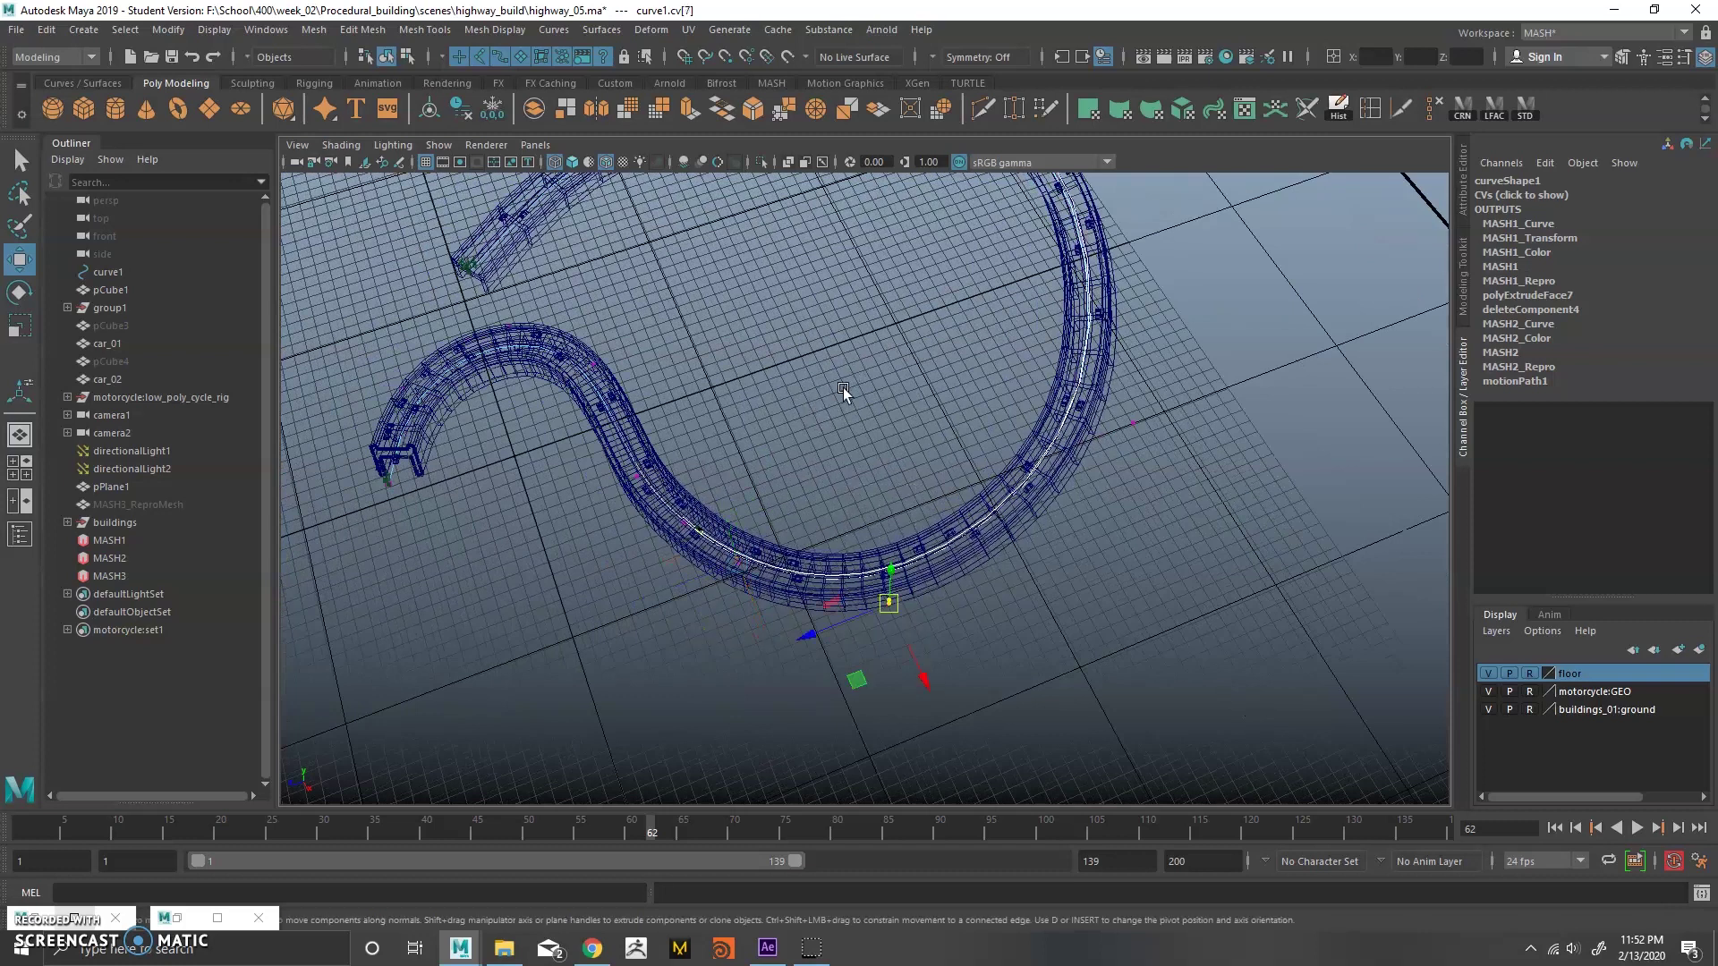
{"action": "right_click_drag", "start_coordinate": [855, 381], "coordinate": [893, 367]}
{"action": "key", "text": "f"}
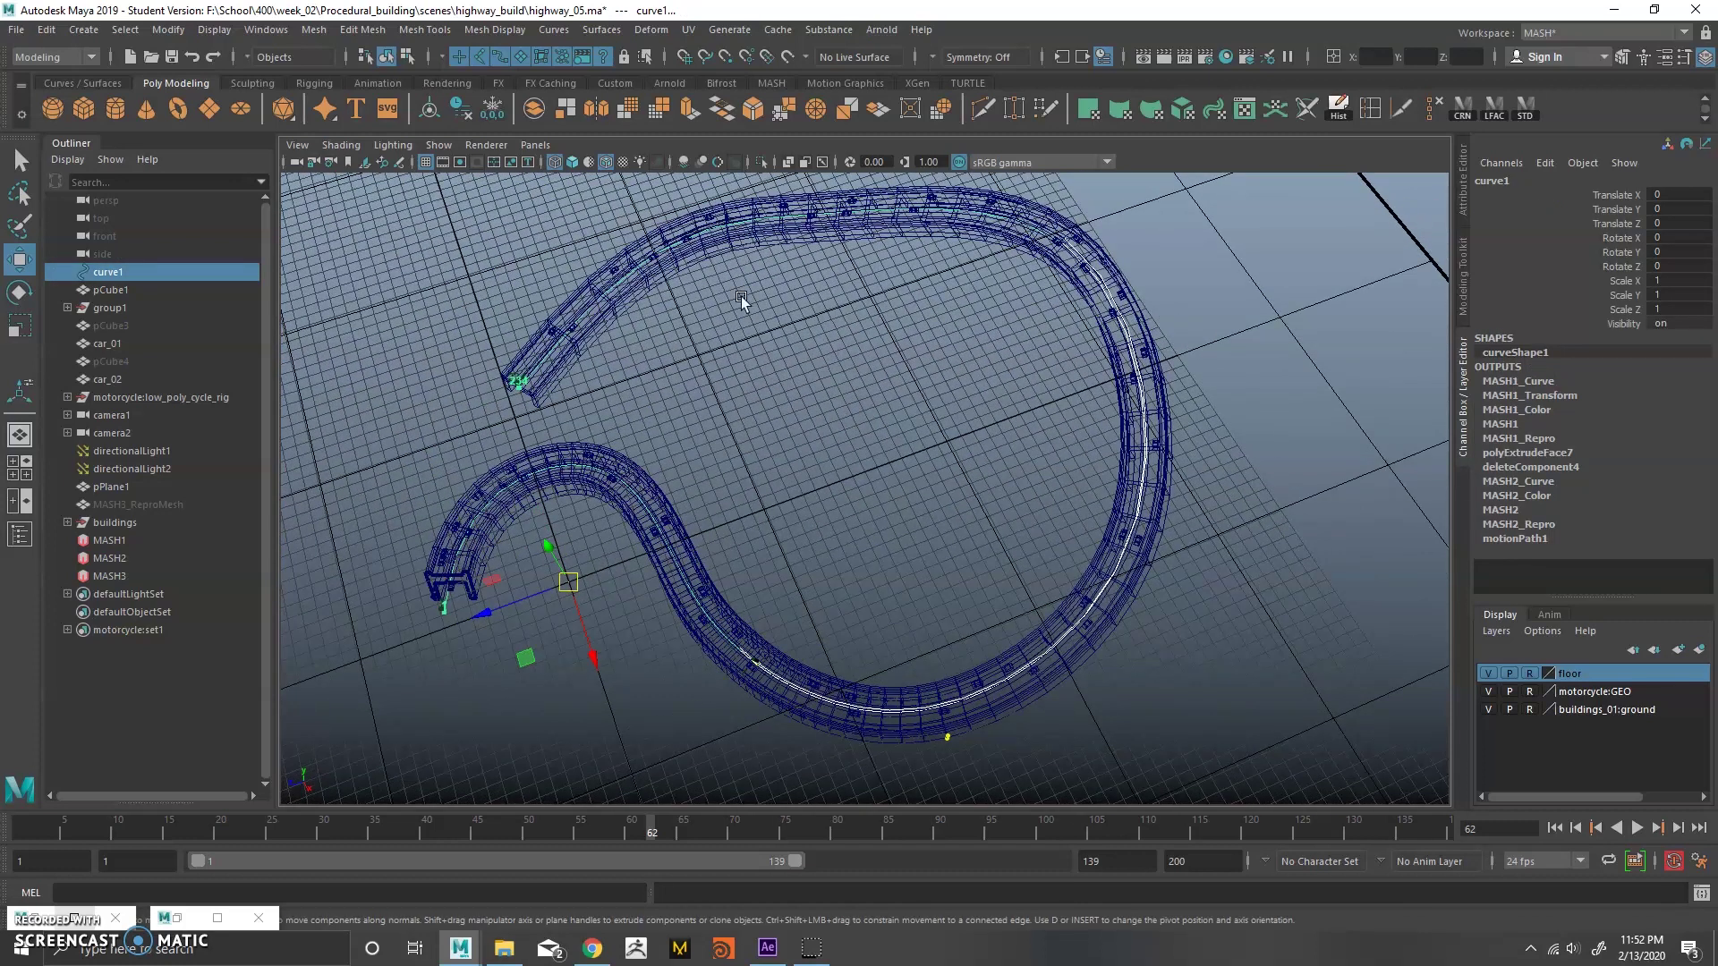
{"action": "middle_click_drag", "start_coordinate": [770, 377], "coordinate": [796, 431], "text": "alt"}
{"action": "key", "text": "5"}
Return to frame 1 and examine the motorcycle and its cameras at the highway's open end.
{"action": "mouse_move", "coordinate": [769, 423]}
{"action": "left_mouse_down", "text": "alt"}
{"action": "mouse_move", "coordinate": [705, 375]}
{"action": "mouse_move", "coordinate": [782, 394]}
{"action": "left_mouse_up", "text": "alt"}
{"action": "right_click_drag", "start_coordinate": [782, 394], "coordinate": [809, 402], "text": "alt"}
{"action": "left_click_drag", "start_coordinate": [809, 403], "coordinate": [866, 448], "text": "alt"}
{"action": "scroll", "coordinate": [862, 445], "scroll_direction": "up", "scroll_amount": 3}
{"action": "left_click_drag", "start_coordinate": [76, 832], "coordinate": [13, 839]}
{"action": "middle_click_drag", "start_coordinate": [912, 510], "coordinate": [990, 402], "text": "alt"}
{"action": "scroll", "coordinate": [991, 403], "scroll_direction": "up", "scroll_amount": 5}
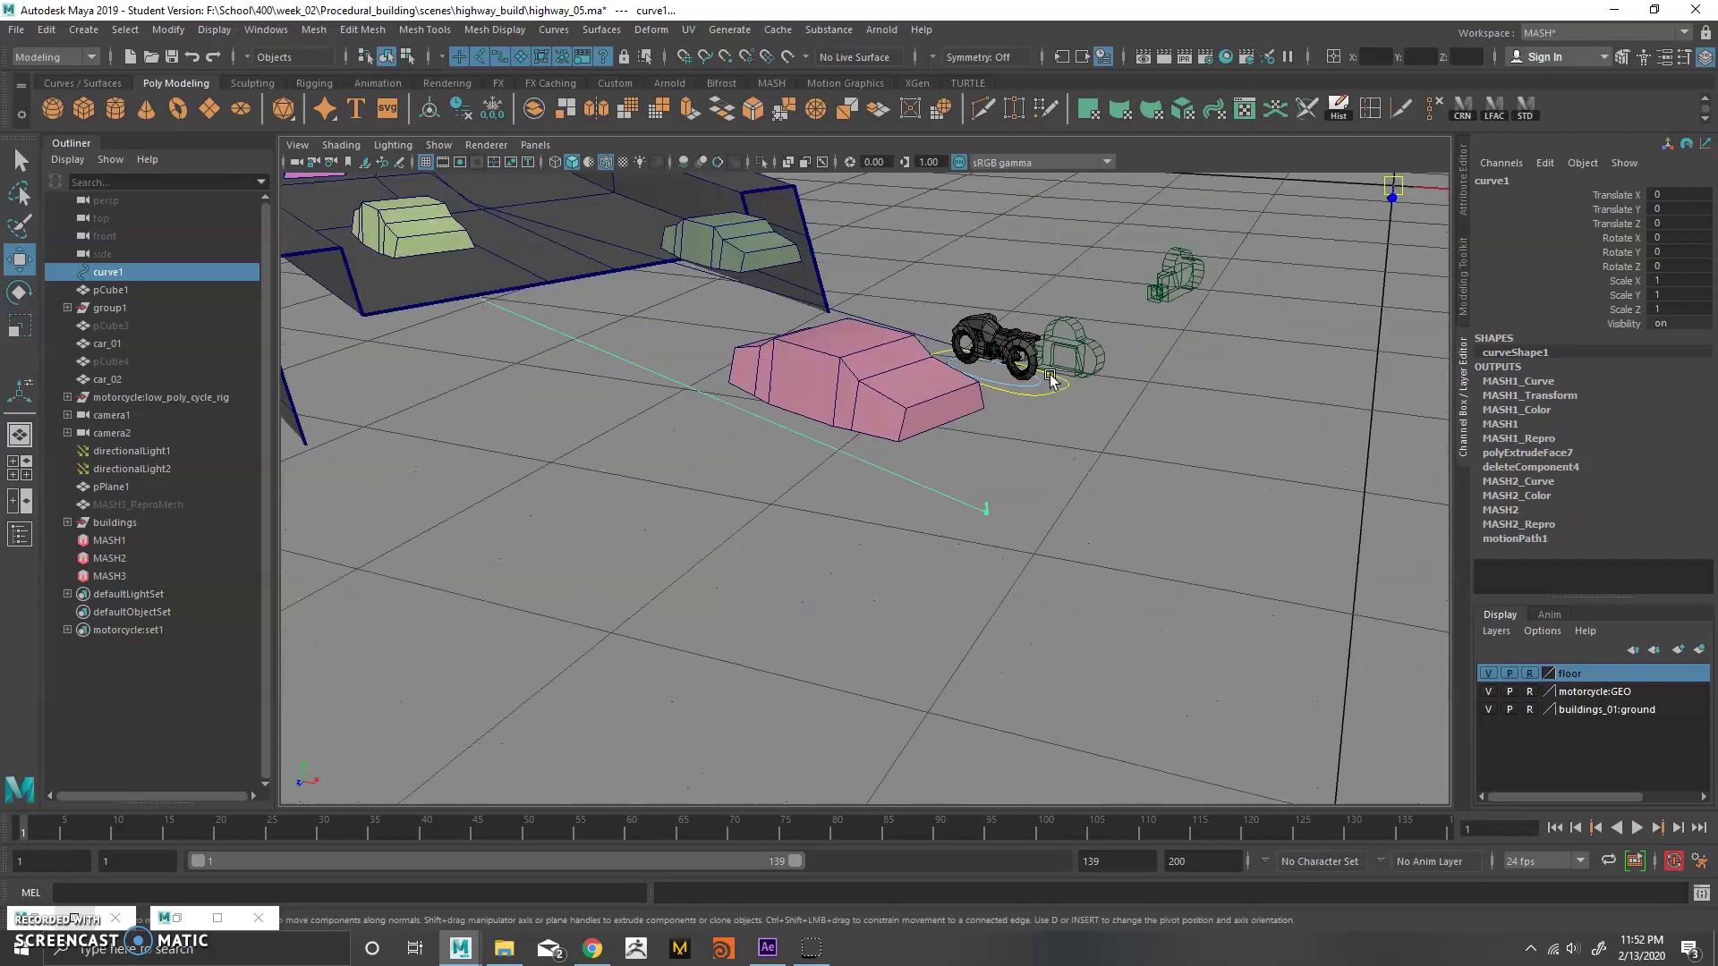
{"action": "middle_click_drag", "start_coordinate": [1000, 320], "coordinate": [958, 387], "text": "alt"}
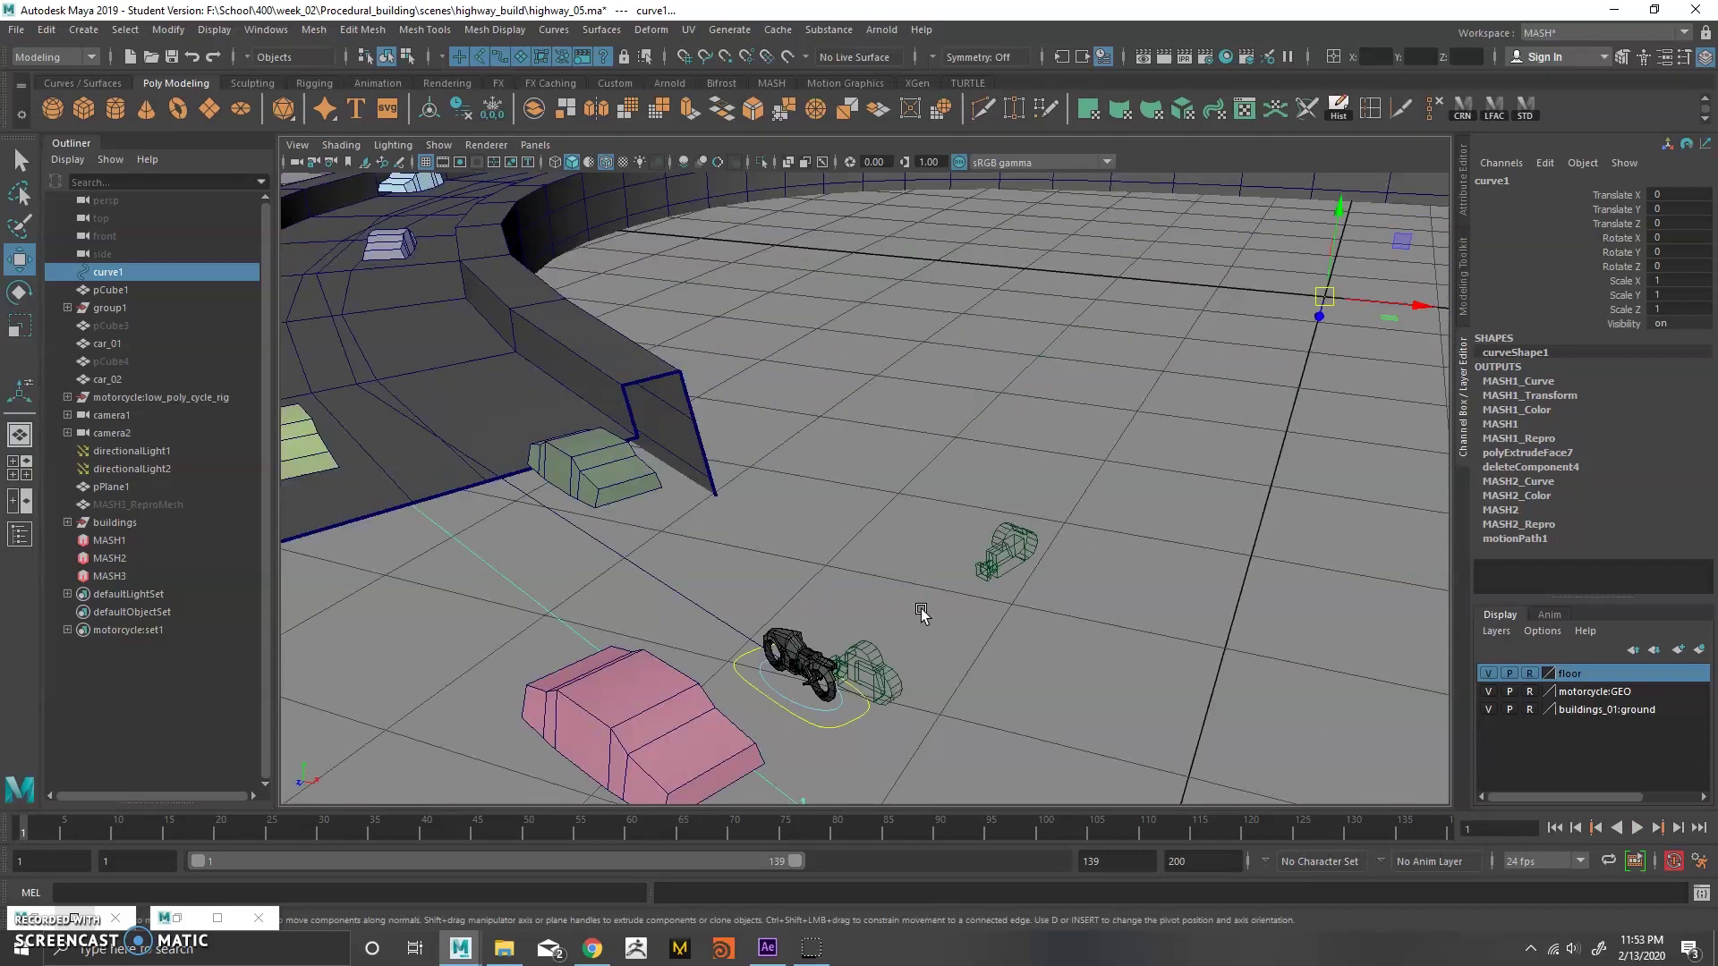
Look through the camera beside the motorcycle's wheel and play back the ride.
{"action": "left_click", "coordinate": [535, 144]}
{"action": "mouse_move", "coordinate": [617, 166]}
{"action": "left_click", "coordinate": [735, 170]}
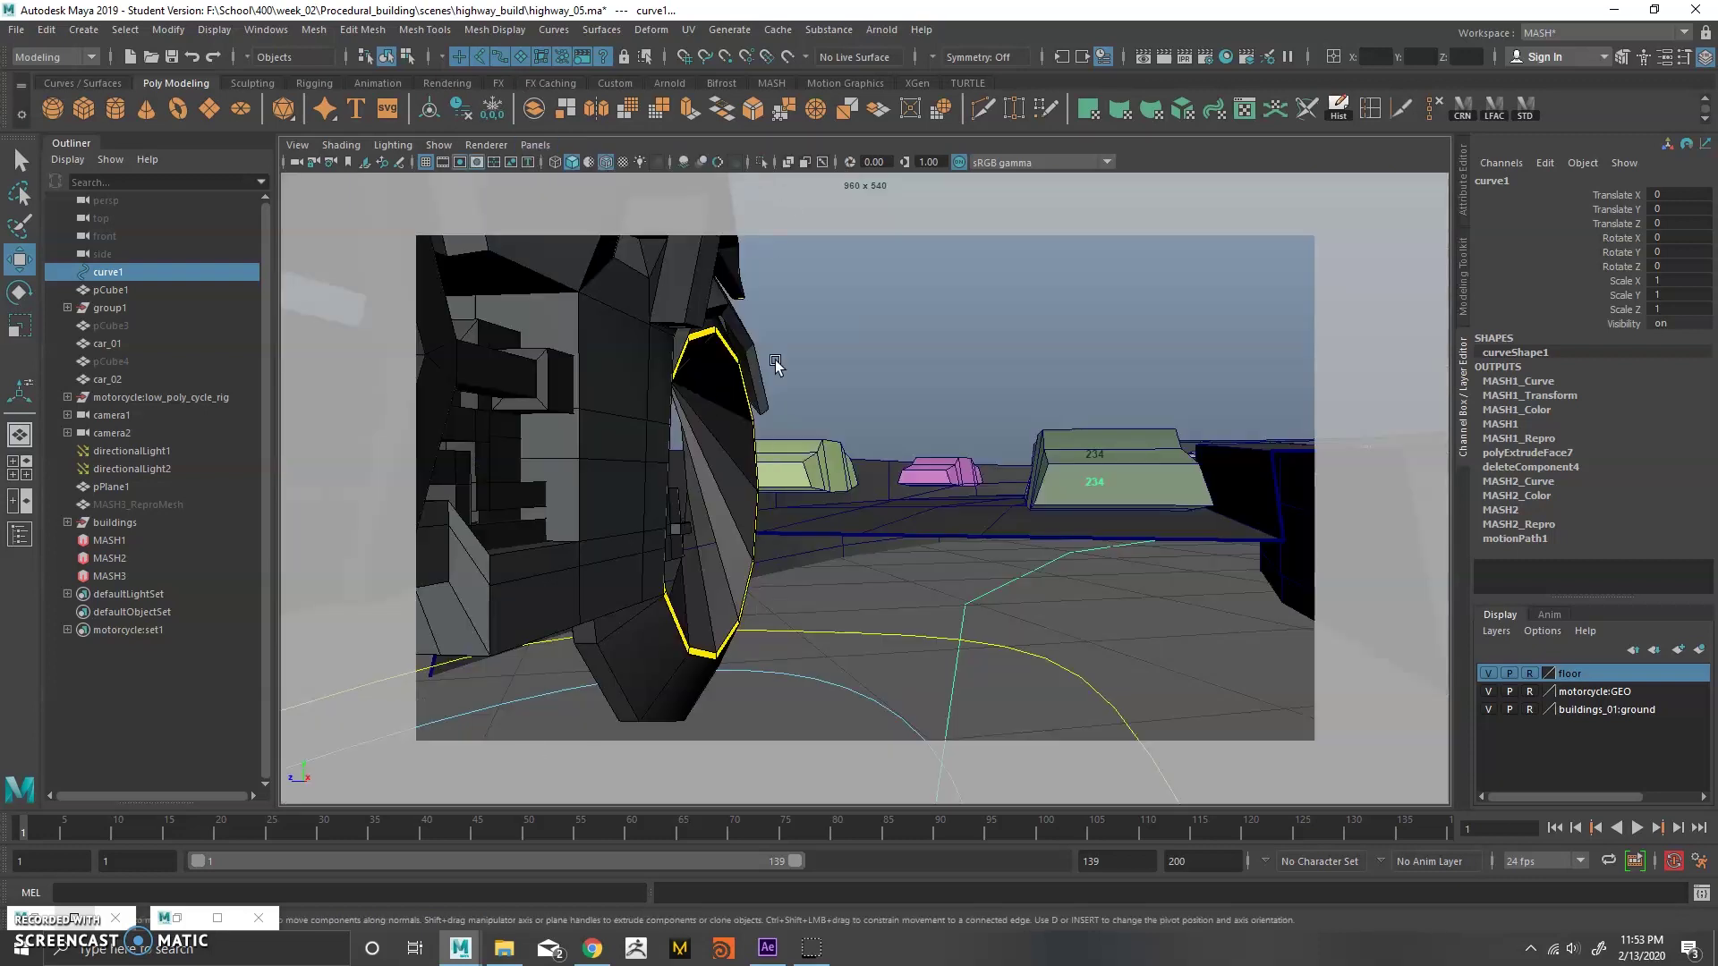
{"action": "left_click", "coordinate": [1638, 827]}
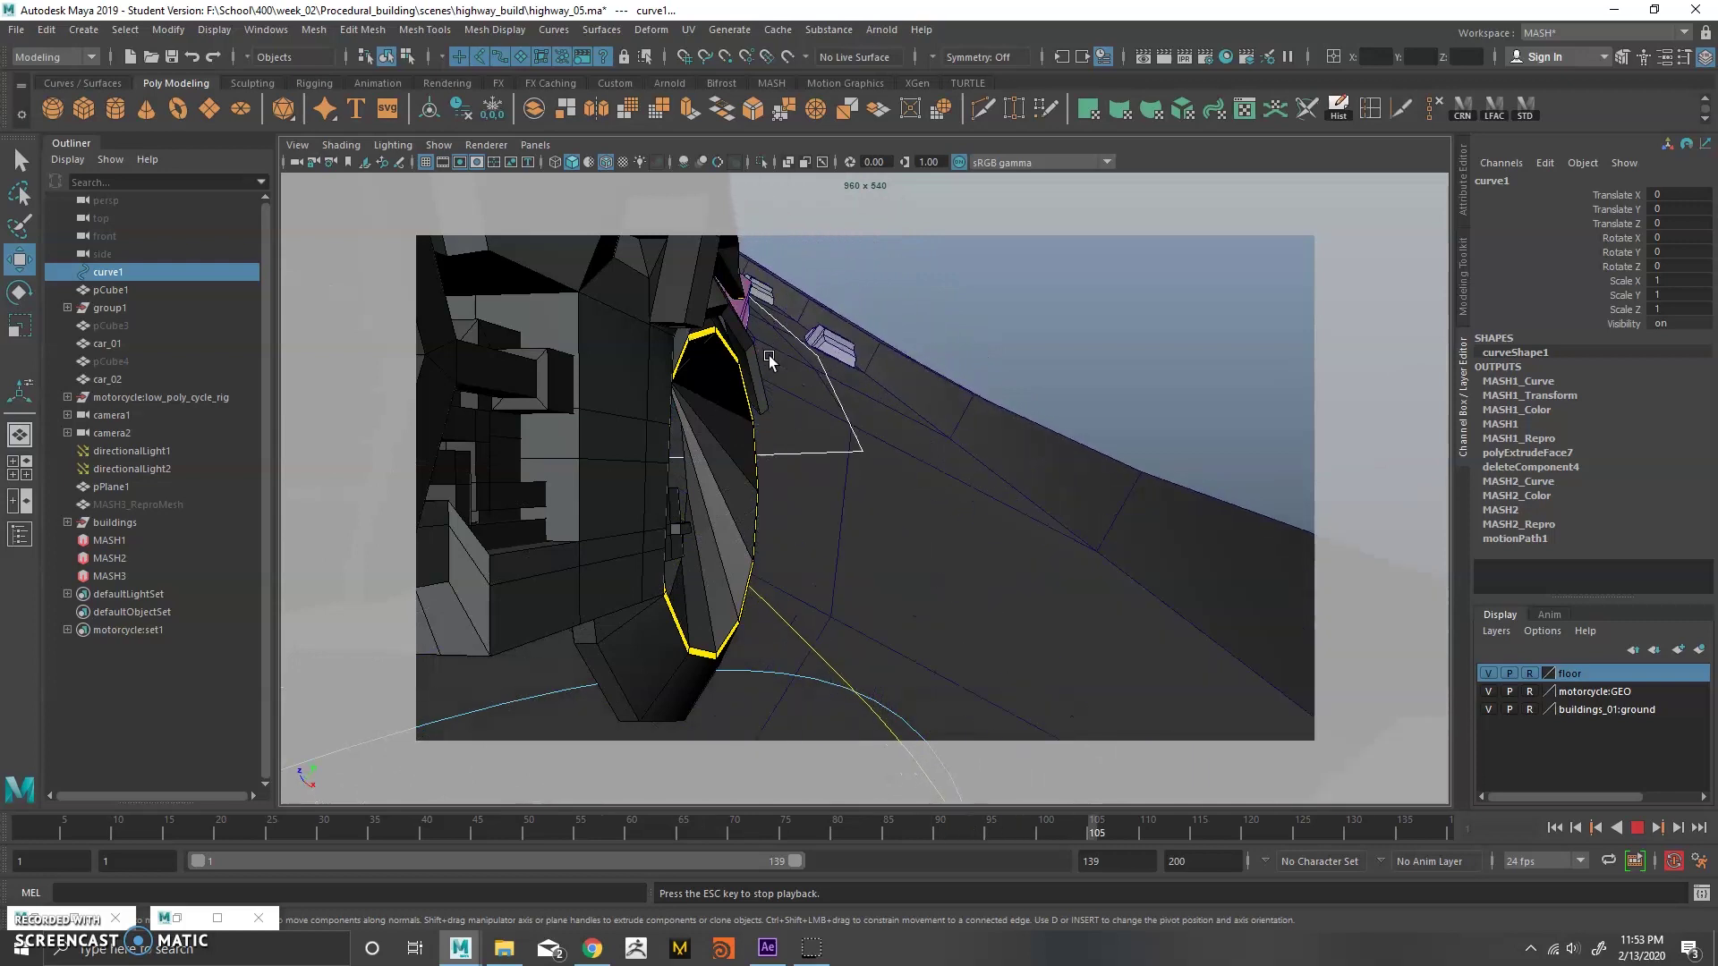
{"action": "left_click", "coordinate": [1634, 829]}
Return to the perspective view and move the control vertex at curve1's far end in wireframe to extend the highway.
{"action": "key", "text": "space"}
{"action": "key", "text": "space"}
{"action": "left_click", "coordinate": [535, 145]}
{"action": "mouse_move", "coordinate": [572, 174]}
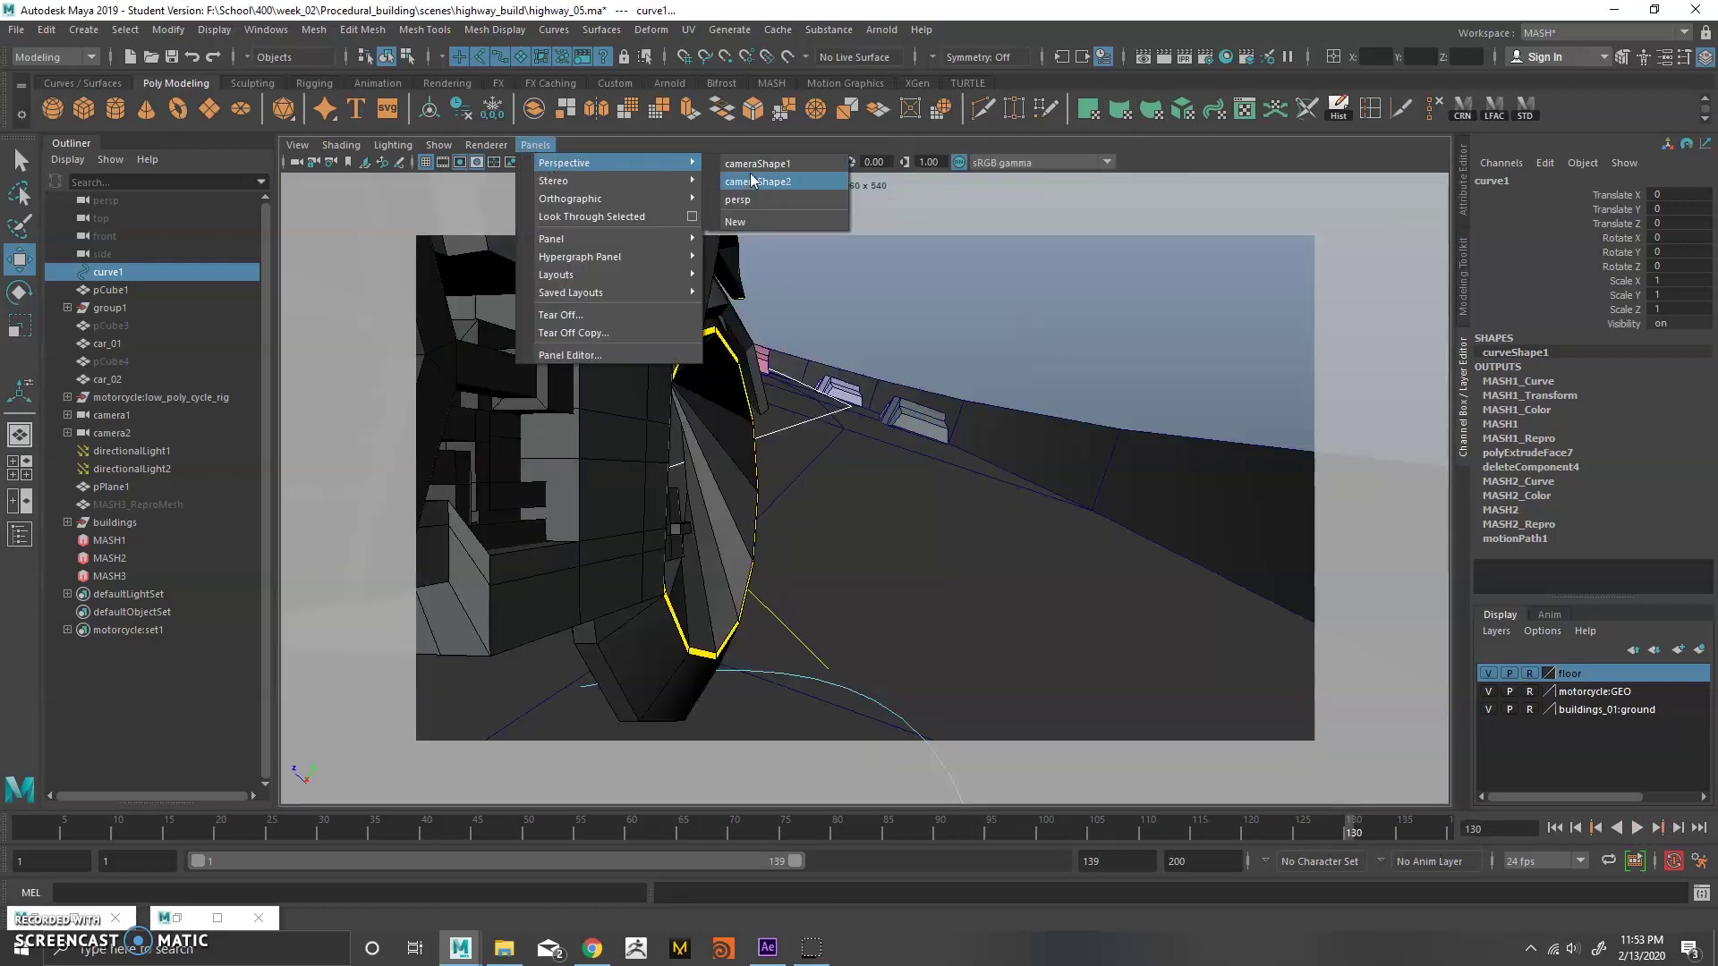
{"action": "left_click", "coordinate": [787, 175]}
{"action": "key", "text": "f"}
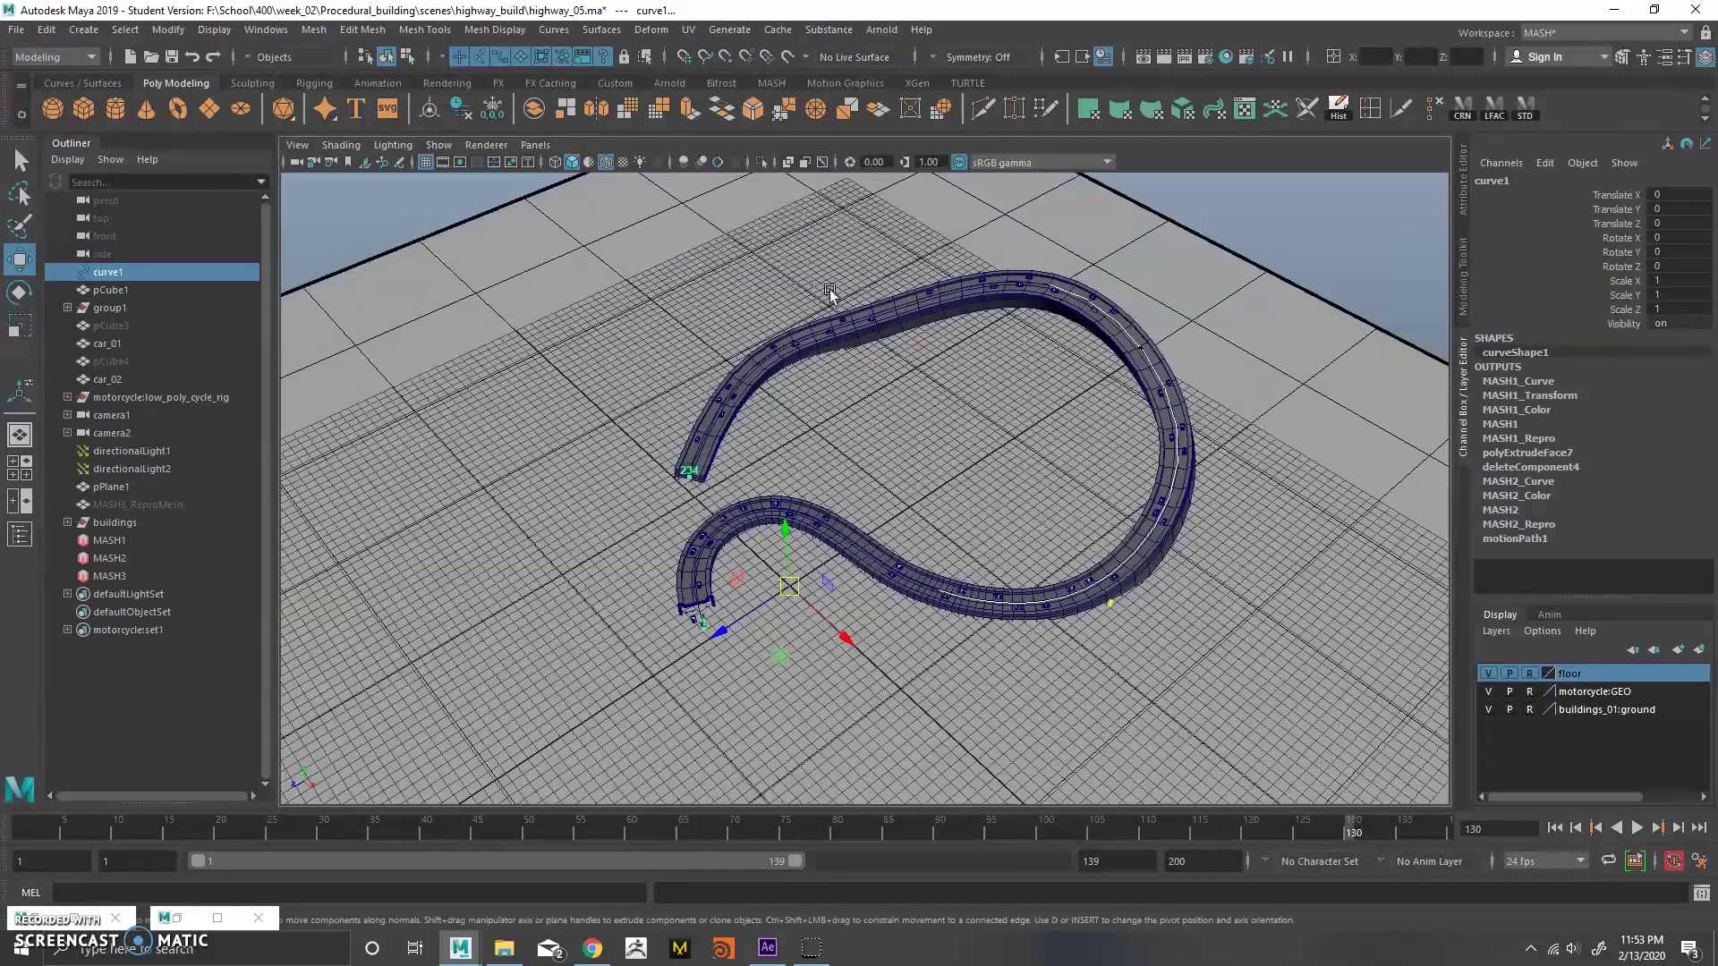
{"action": "key", "text": "4"}
{"action": "right_click_drag", "start_coordinate": [816, 288], "coordinate": [713, 286]}
{"action": "left_click_drag", "start_coordinate": [686, 261], "coordinate": [650, 446]}
{"action": "left_click_drag", "start_coordinate": [580, 376], "coordinate": [617, 477]}
Look through the motorcycle camera in shaded display and scrub the animation to frame 60.
{"action": "left_click", "coordinate": [535, 144]}
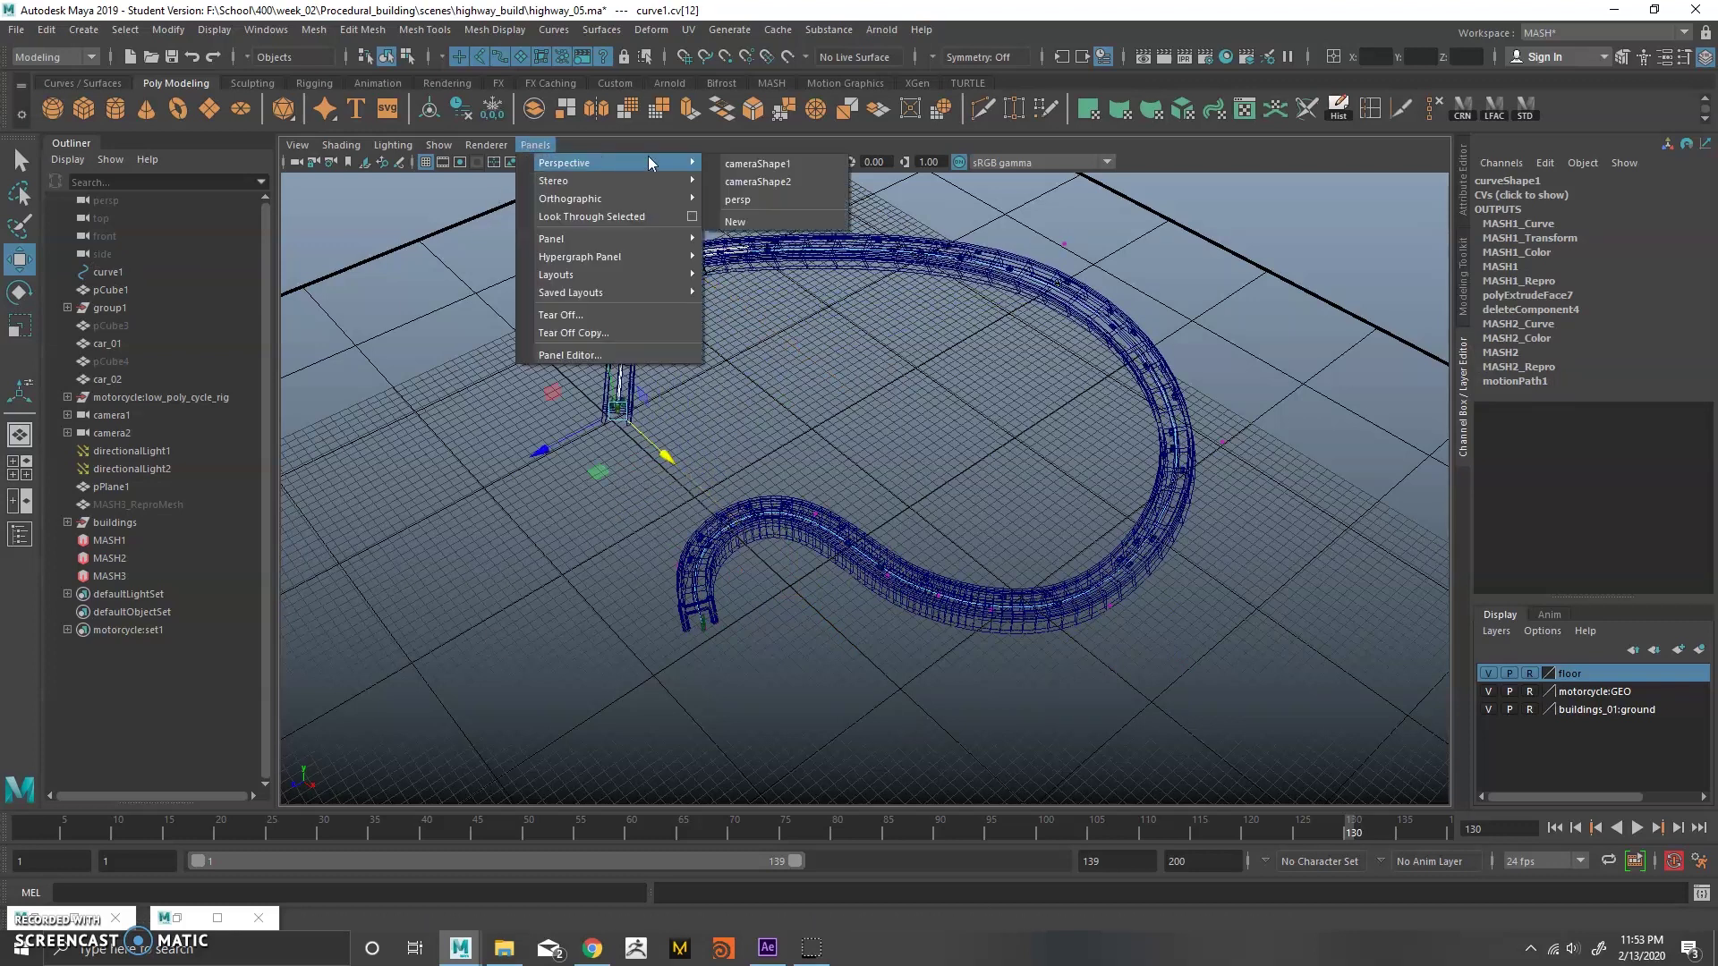
{"action": "left_click", "coordinate": [739, 202]}
{"action": "key", "text": "5"}
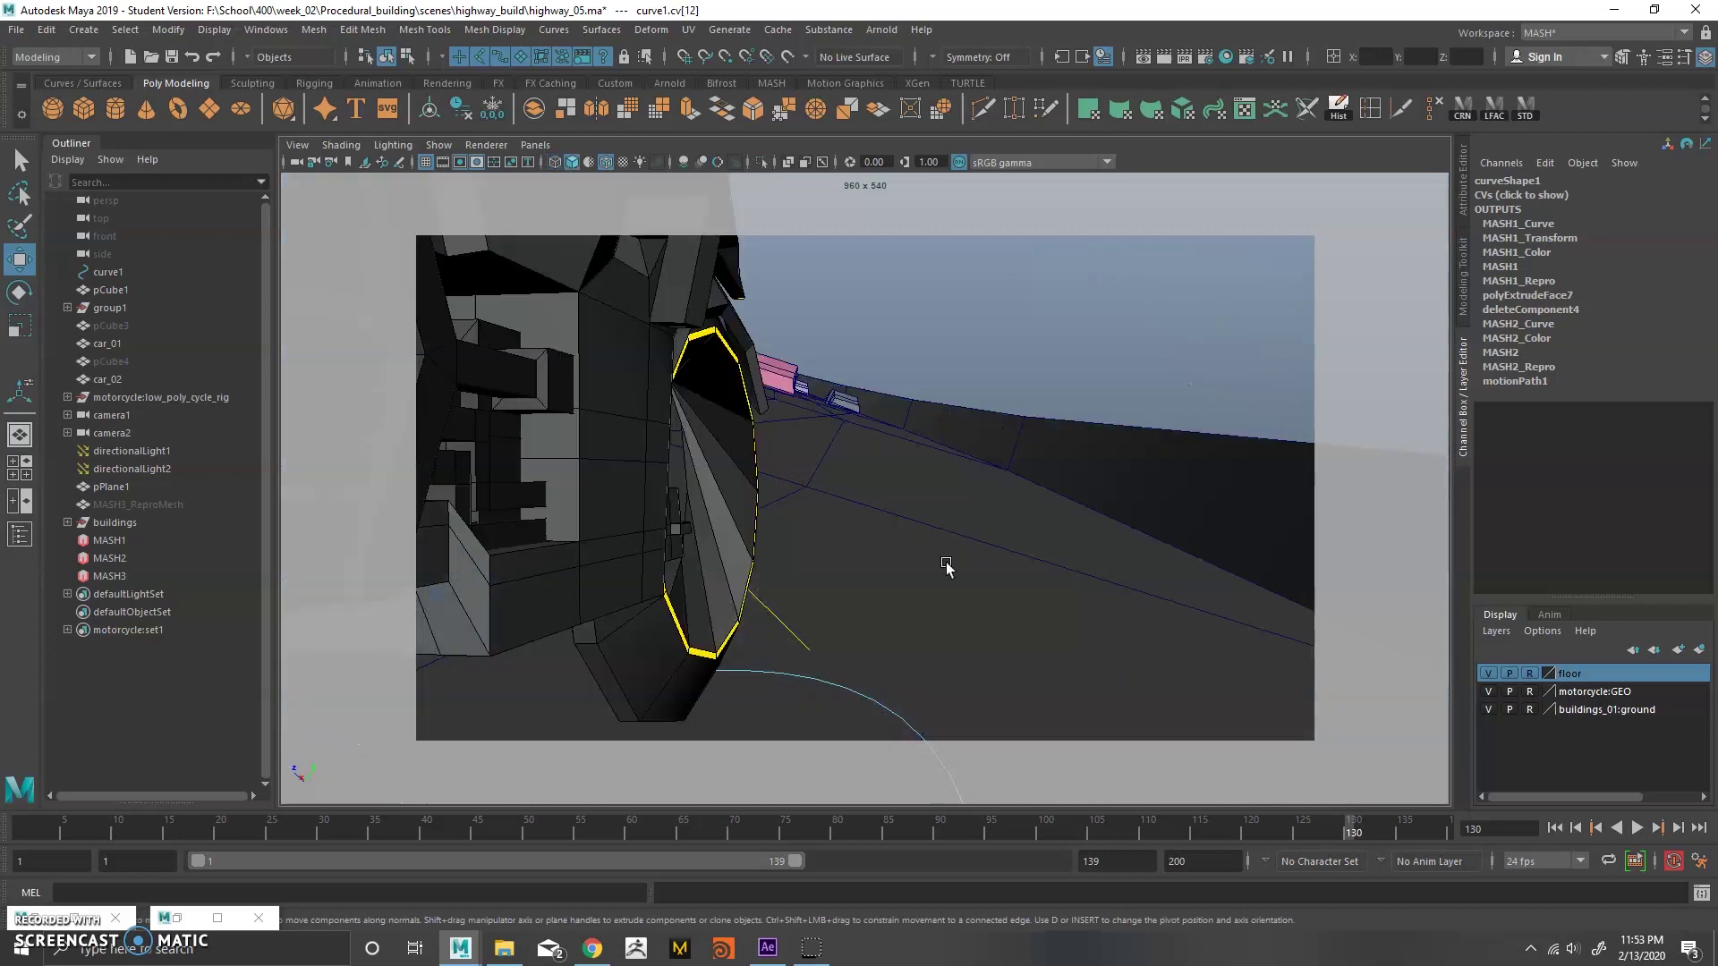
{"action": "left_click_drag", "start_coordinate": [778, 827], "coordinate": [807, 799]}
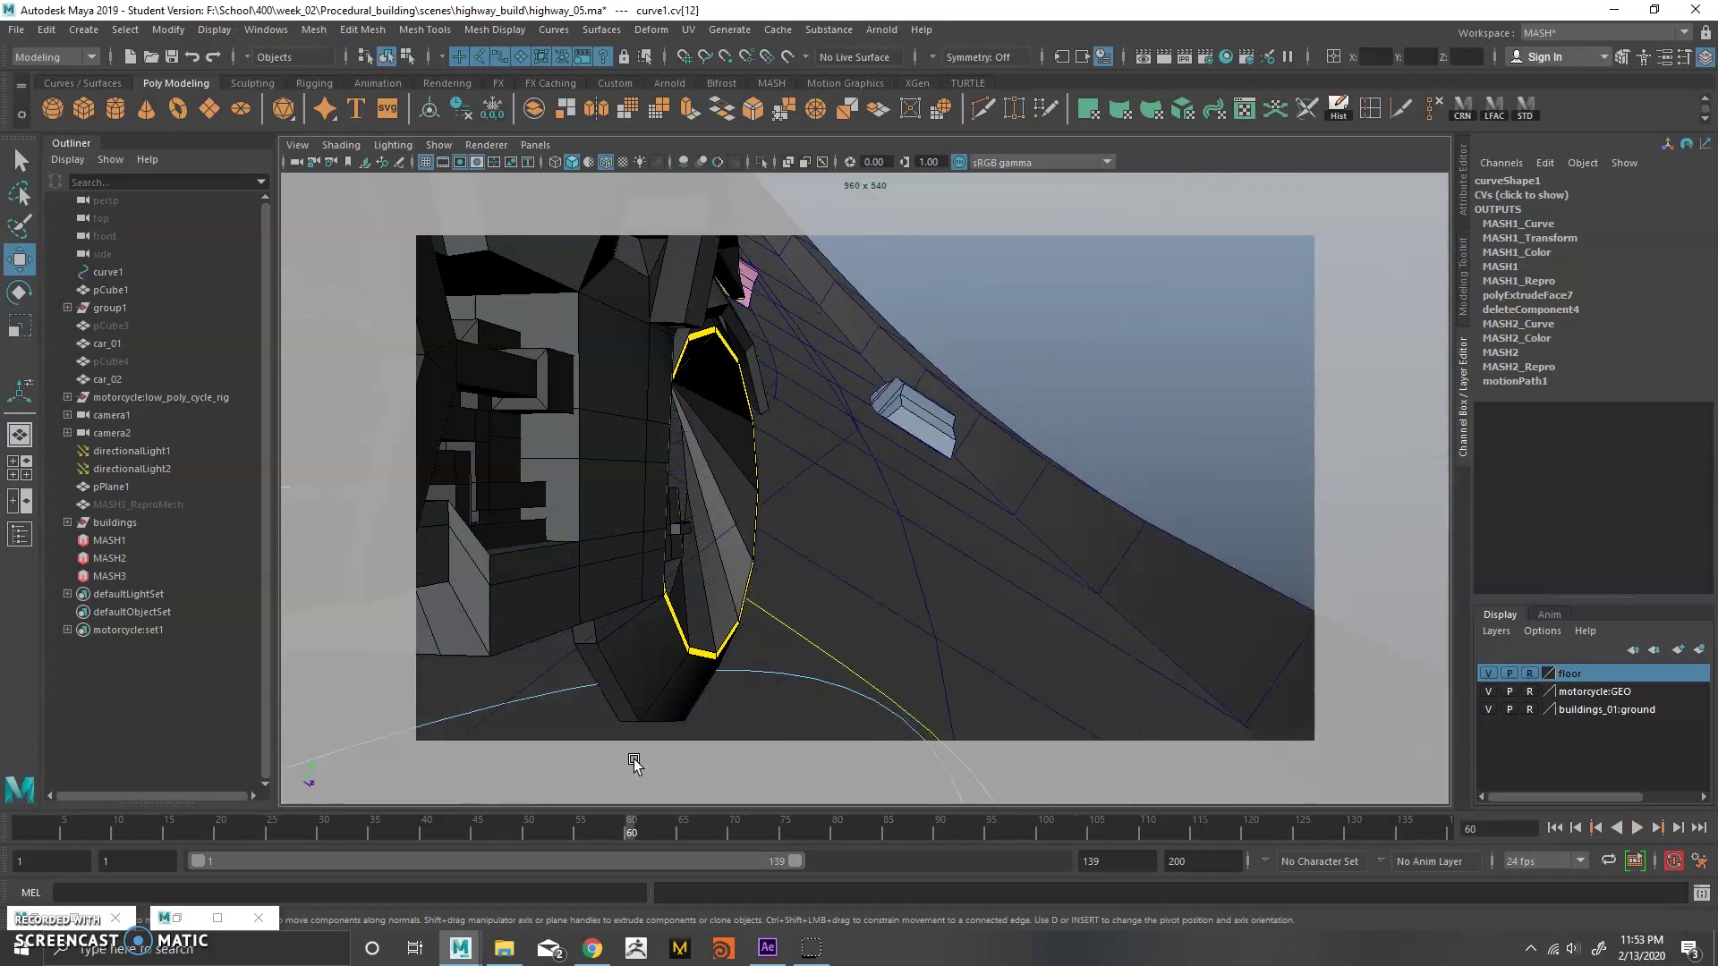
{"action": "key", "text": "alt+v"}
Return to the perspective view, switch back to object selection and clear the selection.
{"action": "key", "text": "space"}
{"action": "key", "text": "space"}
{"action": "left_click", "coordinate": [535, 144]}
{"action": "mouse_move", "coordinate": [696, 162]}
{"action": "left_click", "coordinate": [738, 199]}
{"action": "left_click_drag", "start_coordinate": [1049, 358], "coordinate": [831, 466], "text": "alt"}
{"action": "right_click_drag", "start_coordinate": [822, 294], "coordinate": [950, 378]}
{"action": "left_click", "coordinate": [872, 264]}
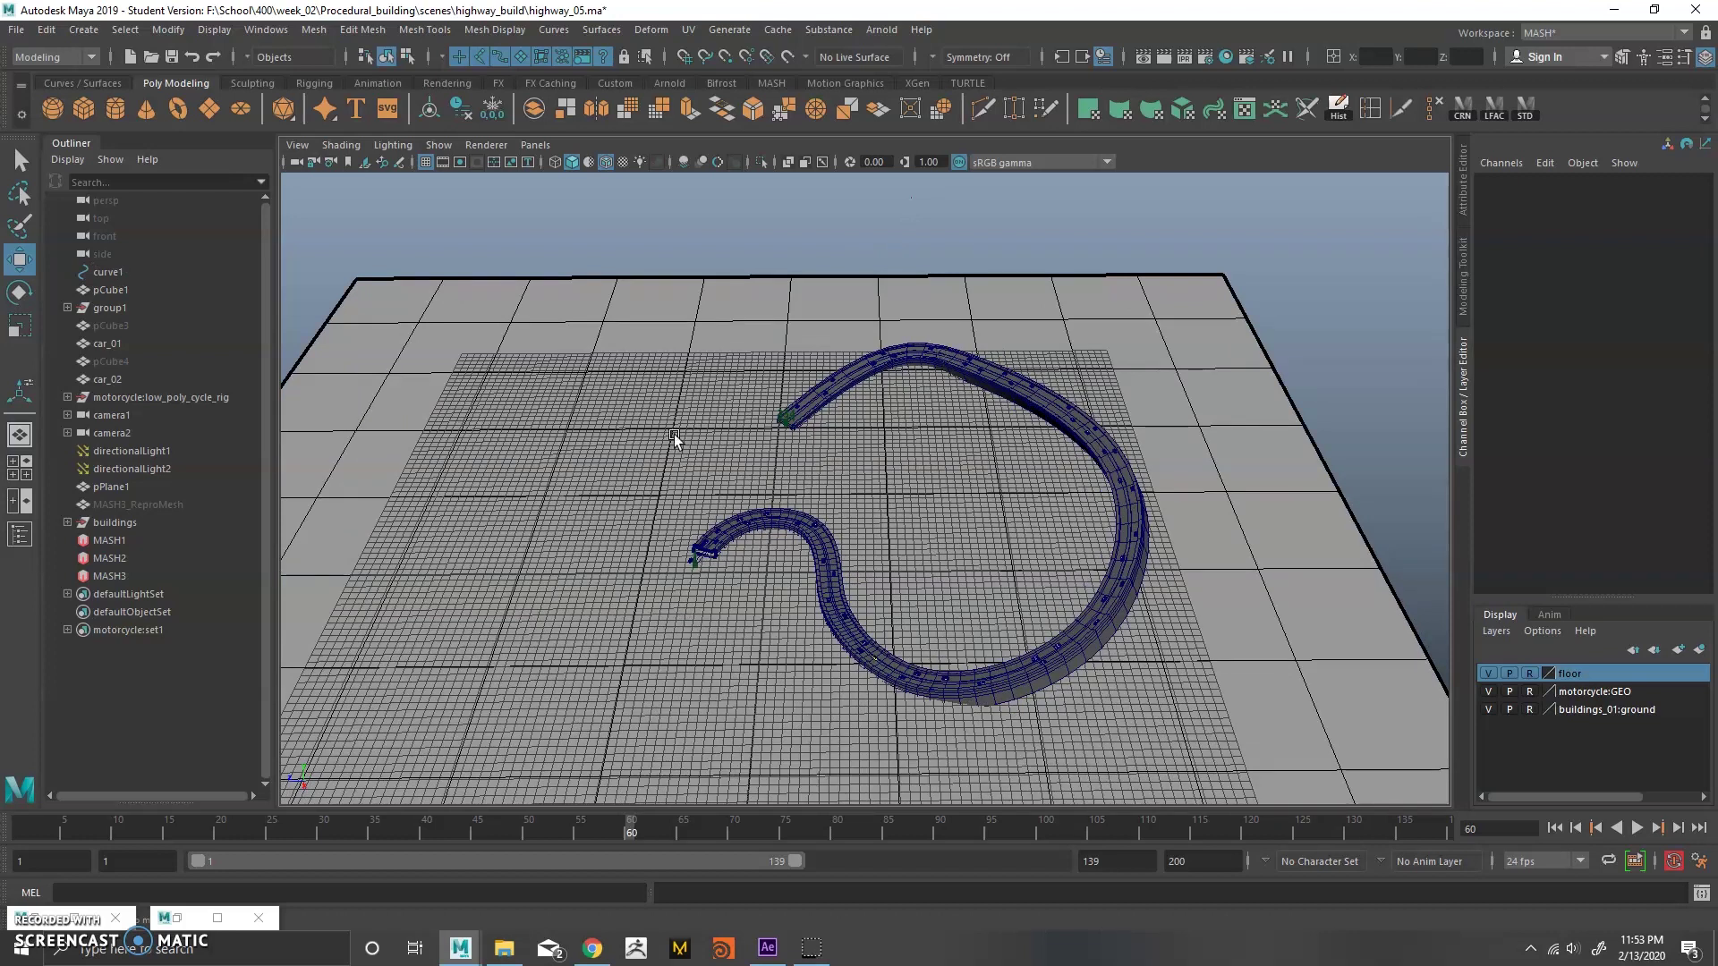
{"action": "left_click_drag", "start_coordinate": [739, 445], "coordinate": [754, 418], "text": "alt"}
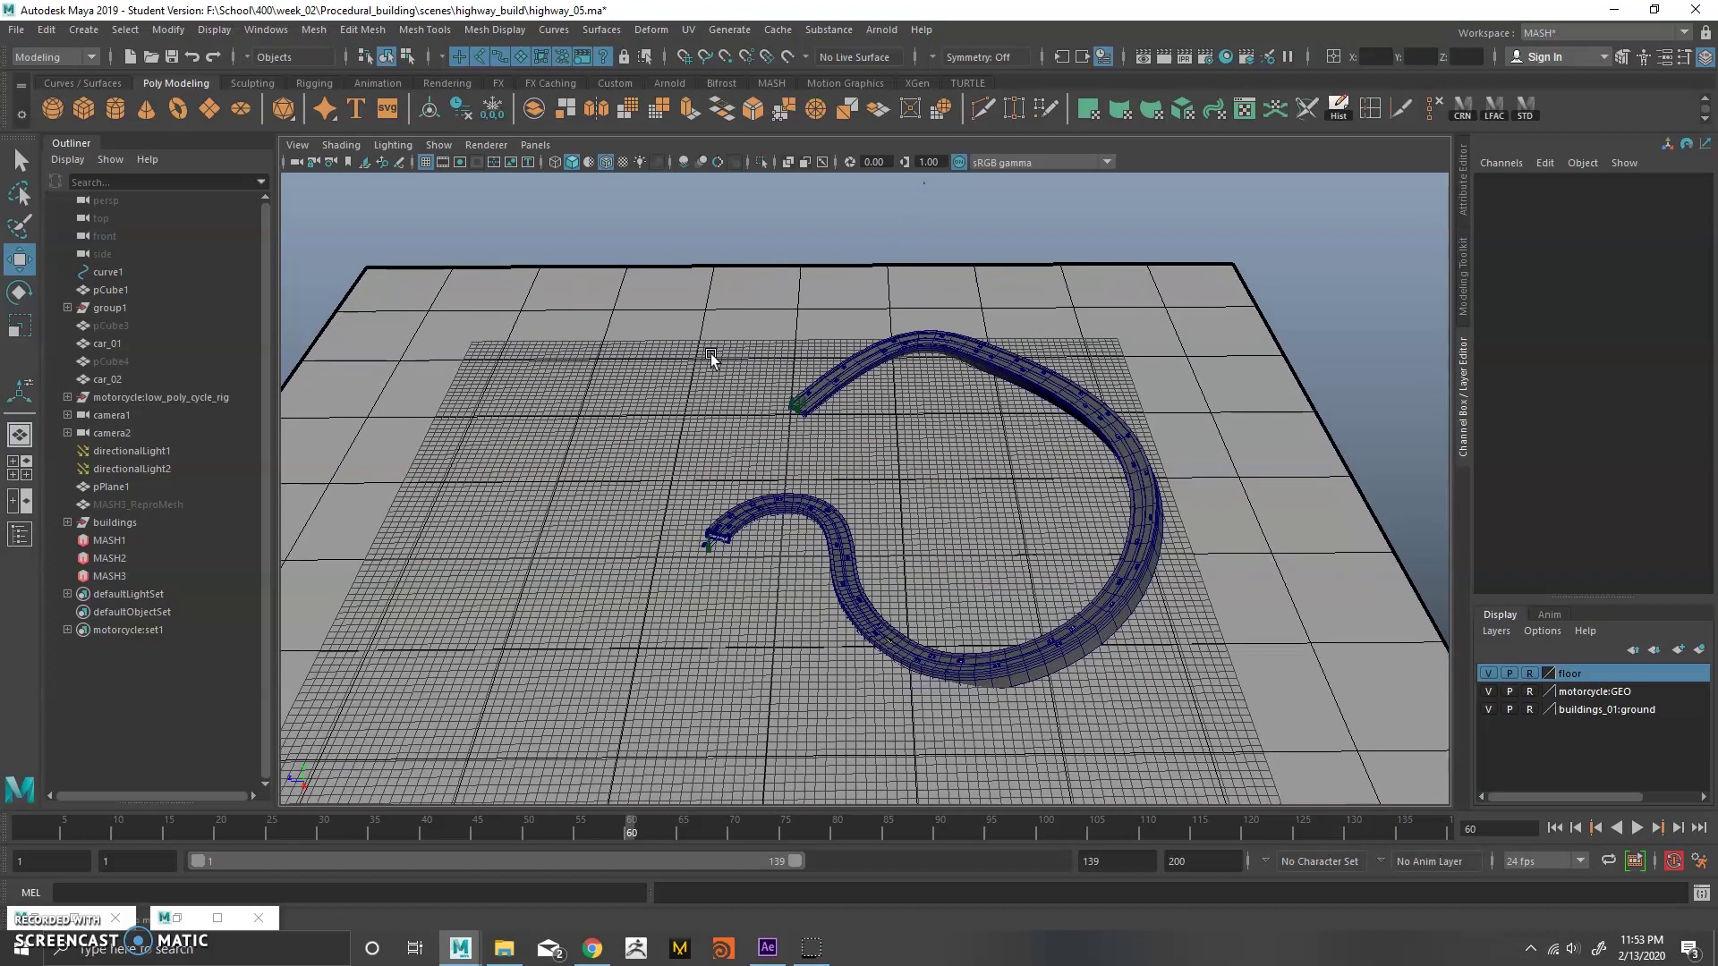